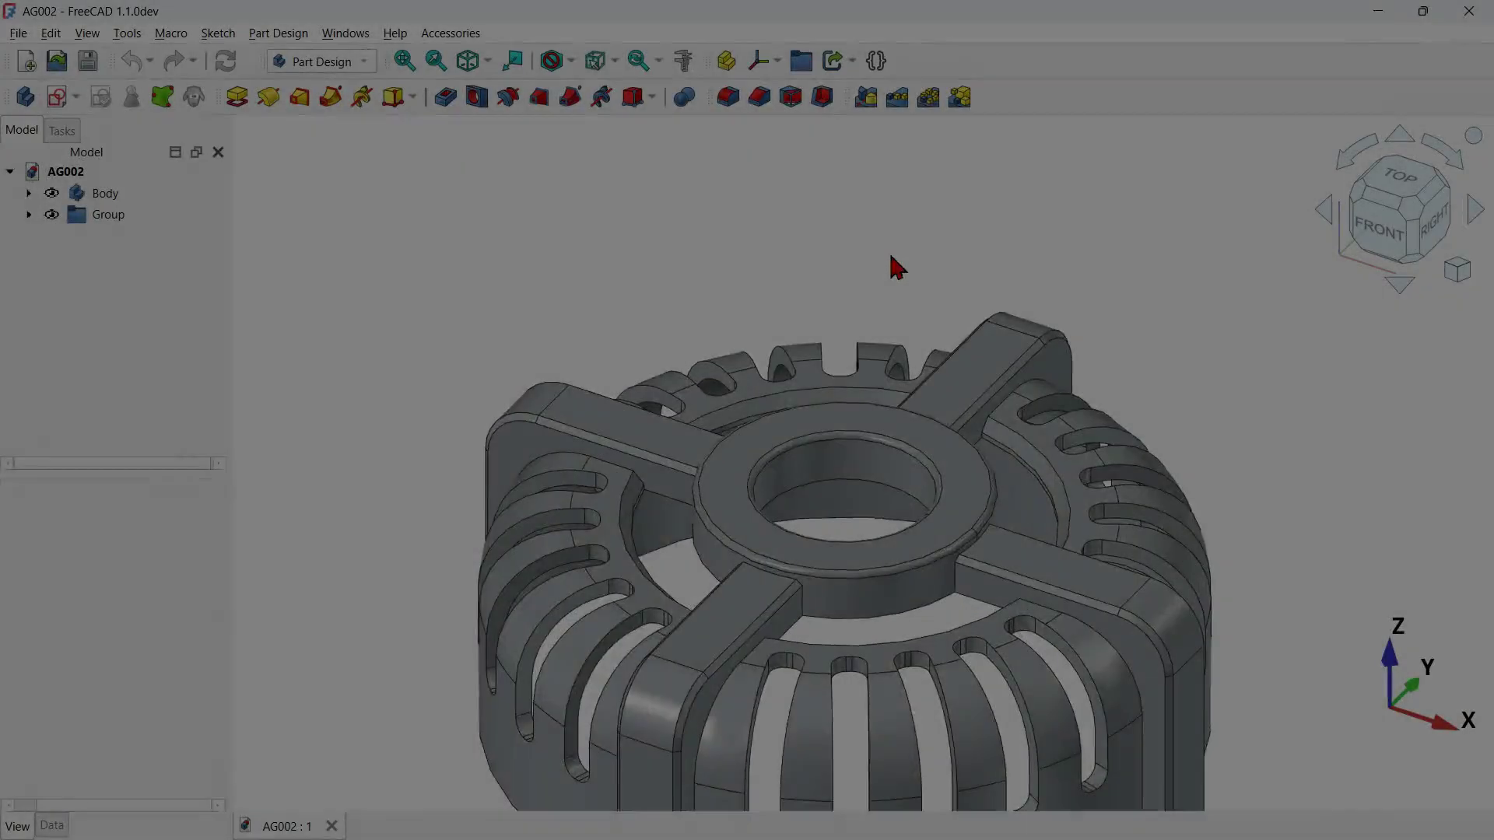
Examine the finished slotted and ribbed housing model from above, from the side and from its open underside.
scroll(941, 377, "up", 3)
middle_click_drag(941, 377, 592, 273)
scroll(848, 337, "down", 3)
middle_click_drag(848, 337, 1066, 507)
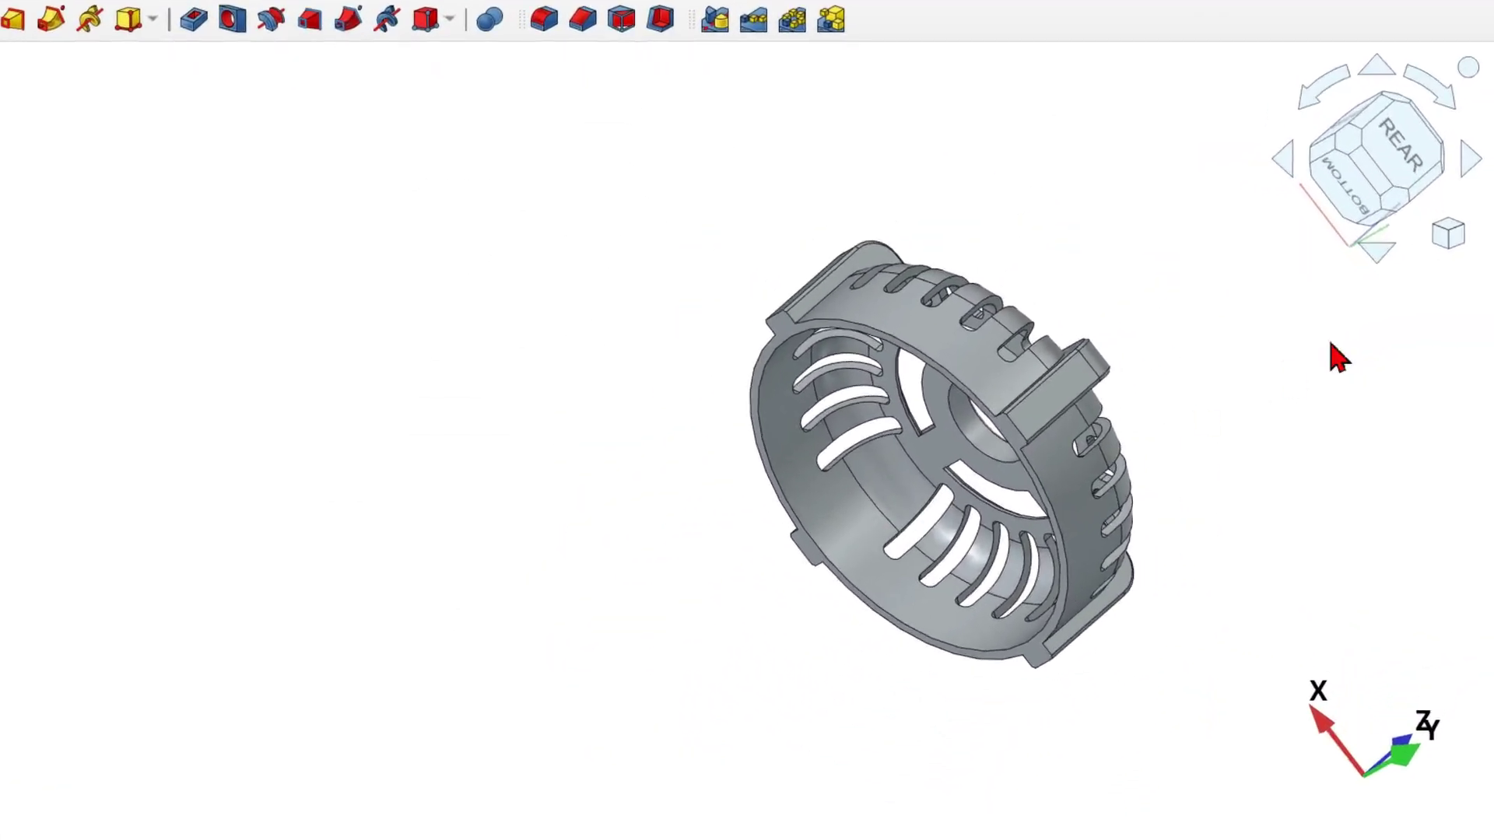
scroll(1343, 361, "up", 3)
middle_click_drag(1343, 361, 1164, 560)
scroll(1367, 395, "down", 2)
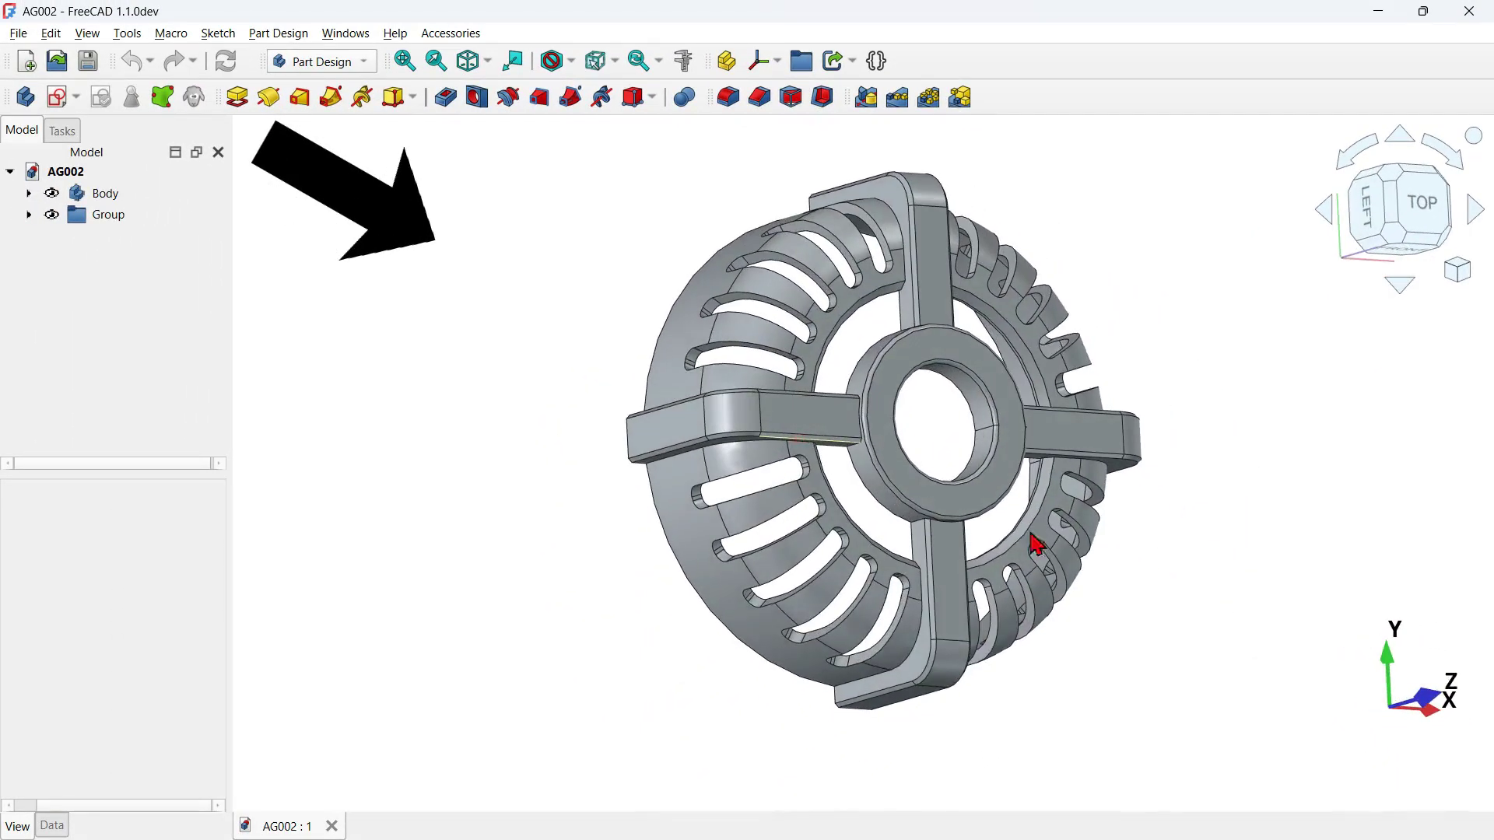
mouse_move(614, 417)
middle_mouse_down()
mouse_move(700, 544)
mouse_move(615, 405)
middle_mouse_up()
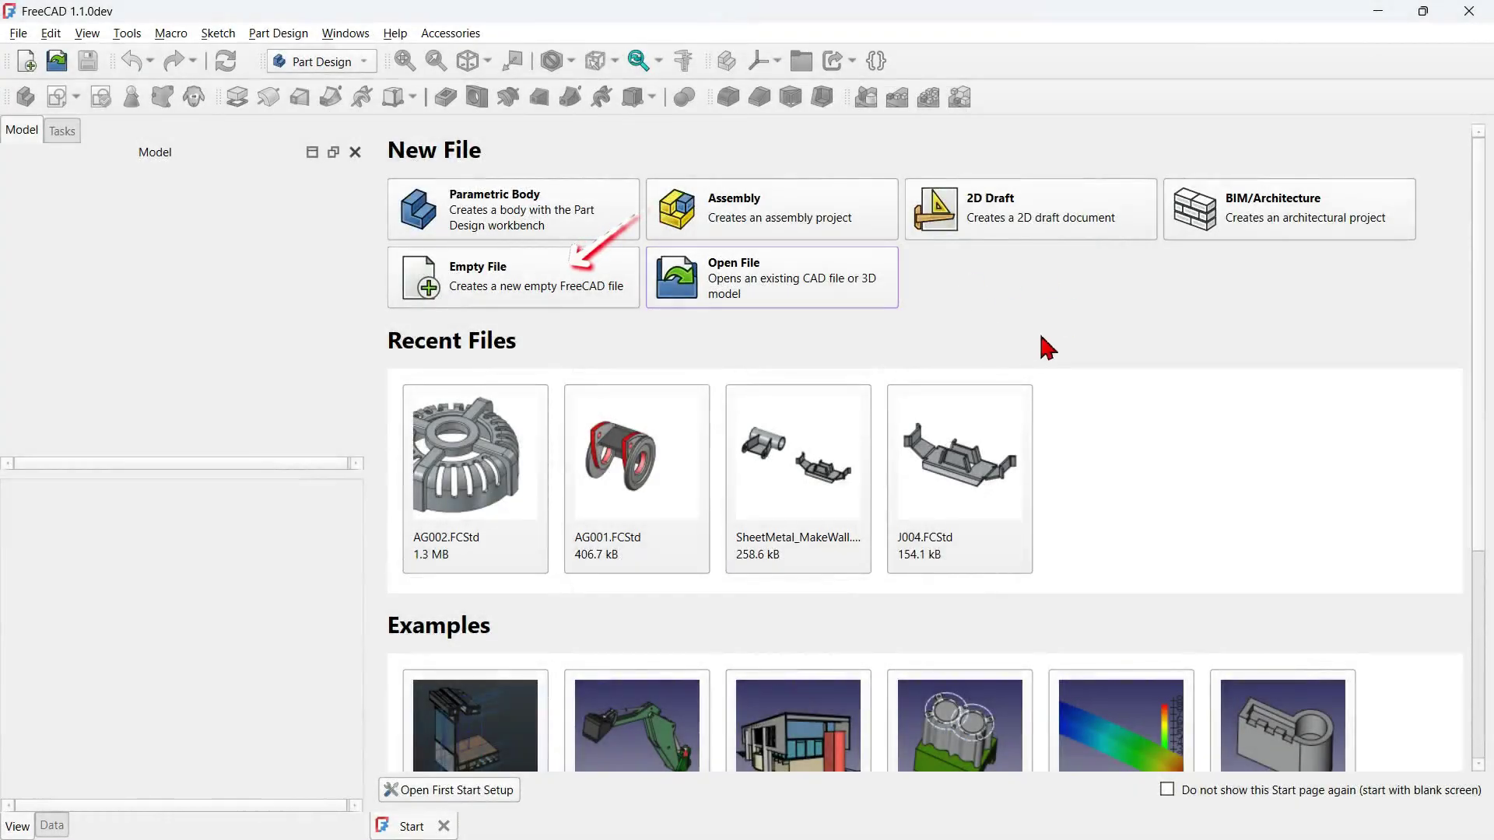
Create a new empty document and add a body to it.
left_click(526, 272)
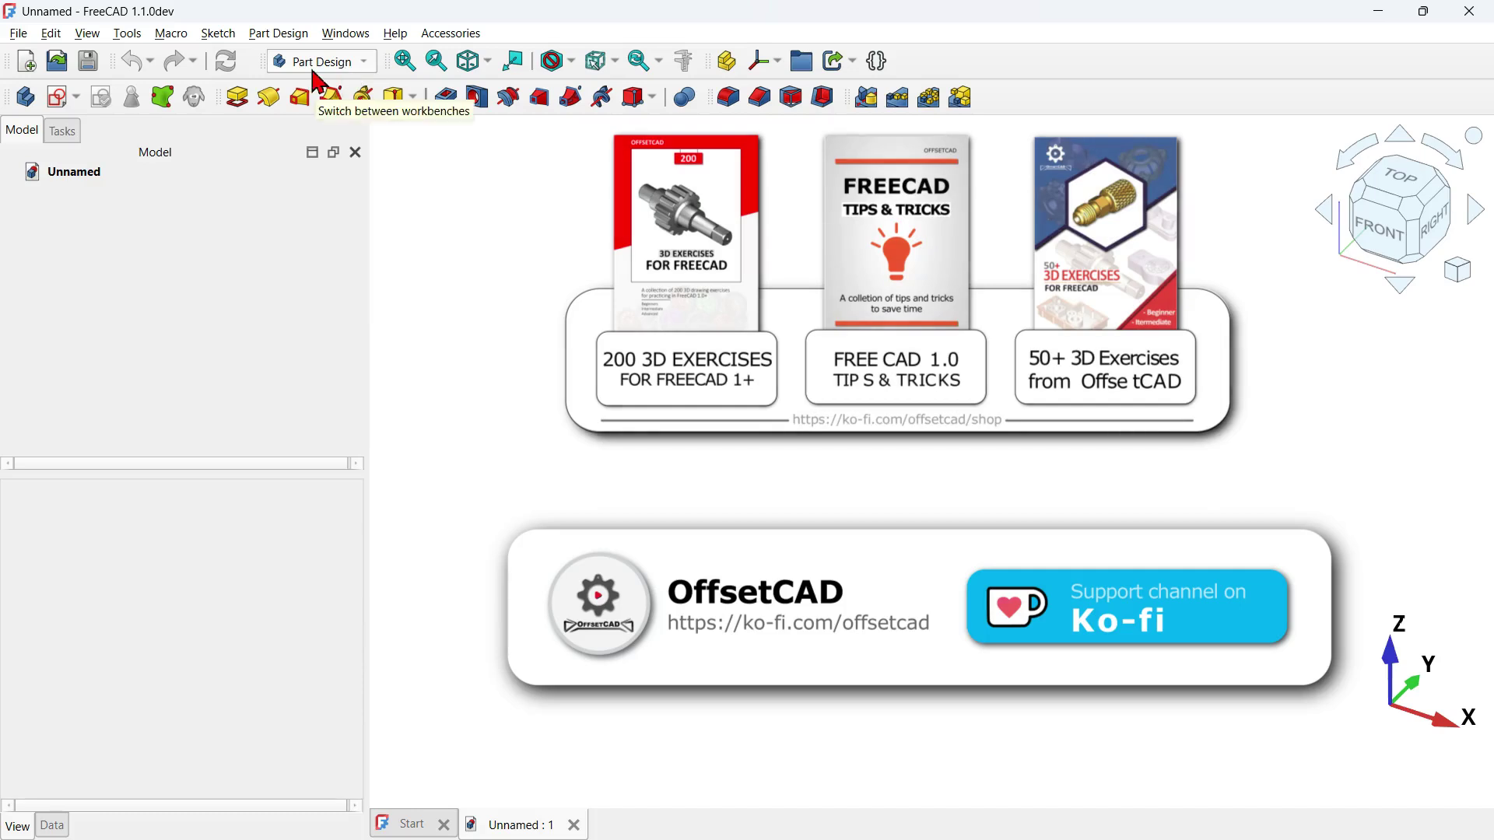
left_click(23, 99)
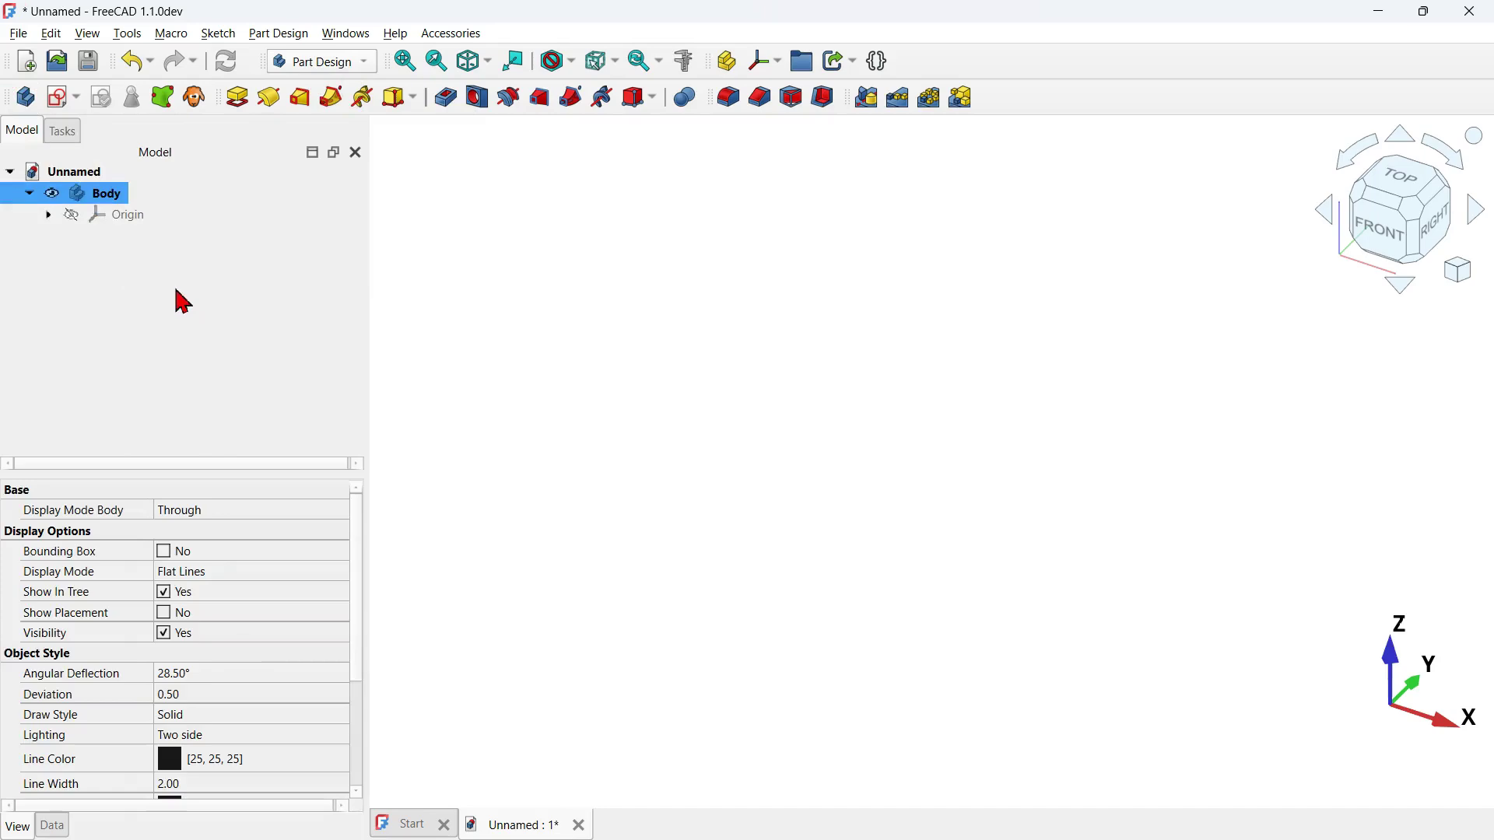
left_click(614, 407)
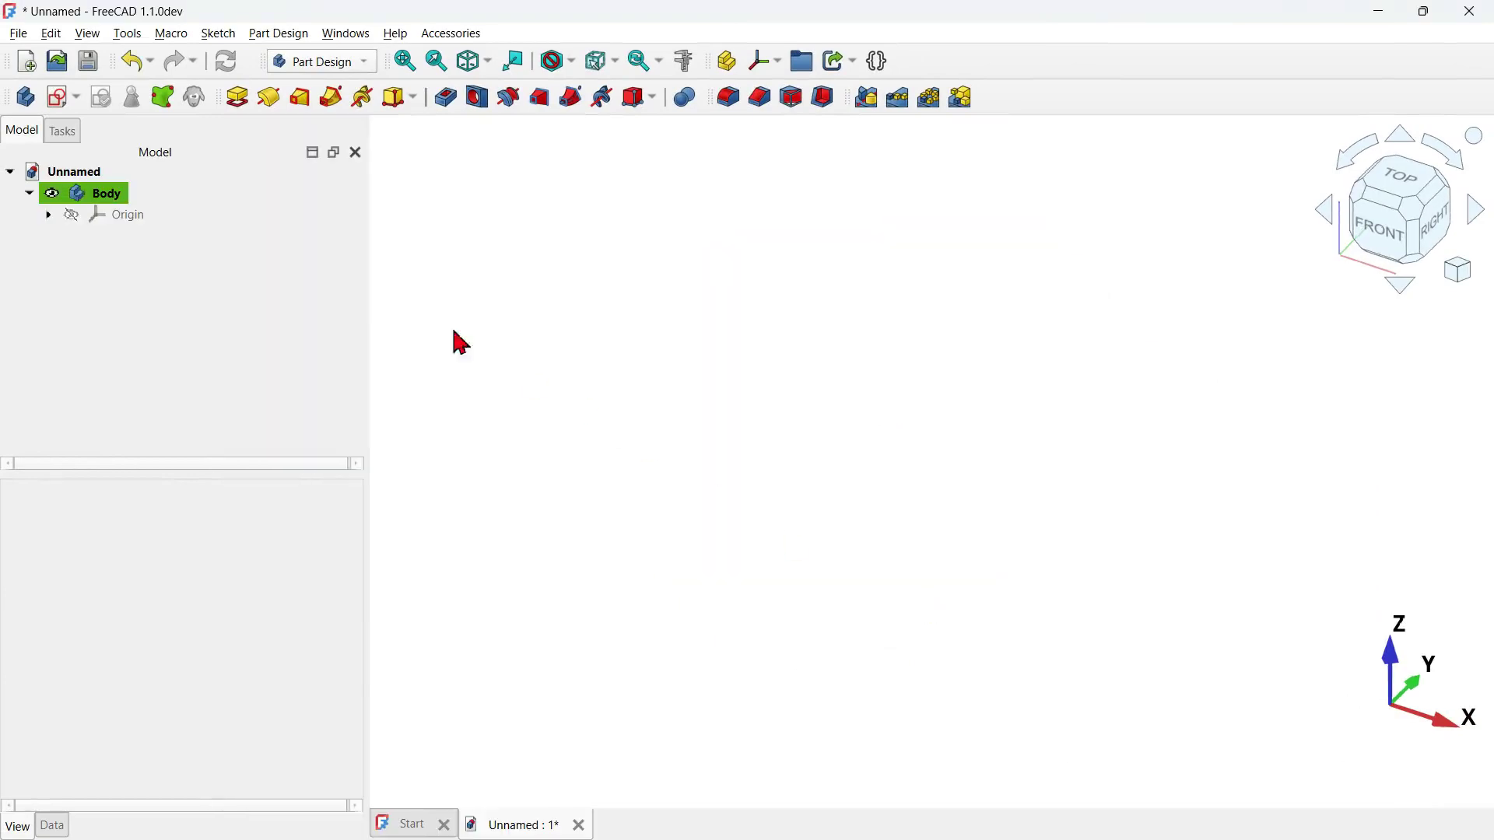
Sketch a 120 mm diameter circle centred on the origin on the XY-plane and close the sketch.
left_click(58, 98)
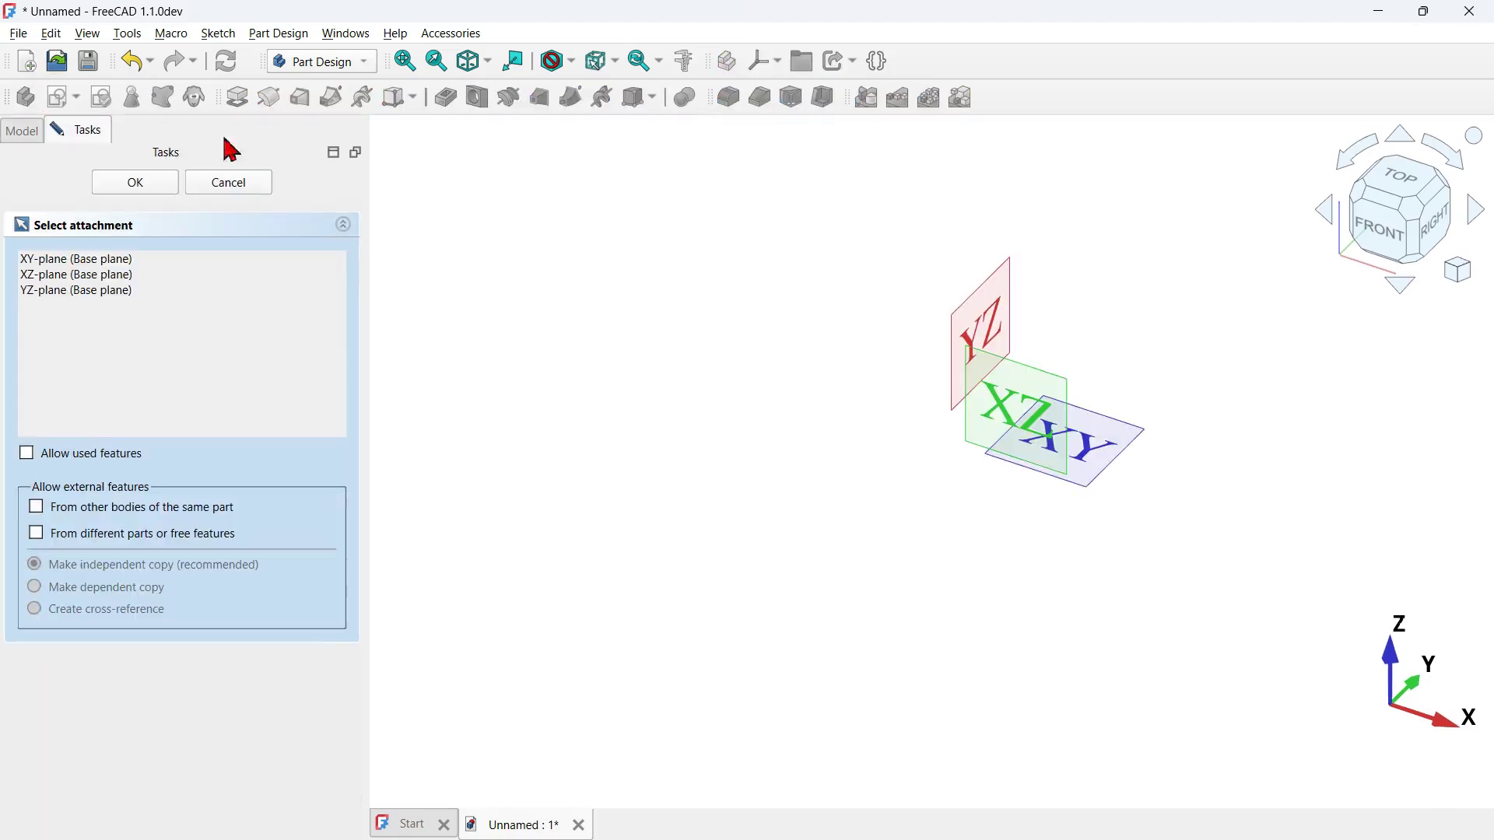
left_click(1118, 436)
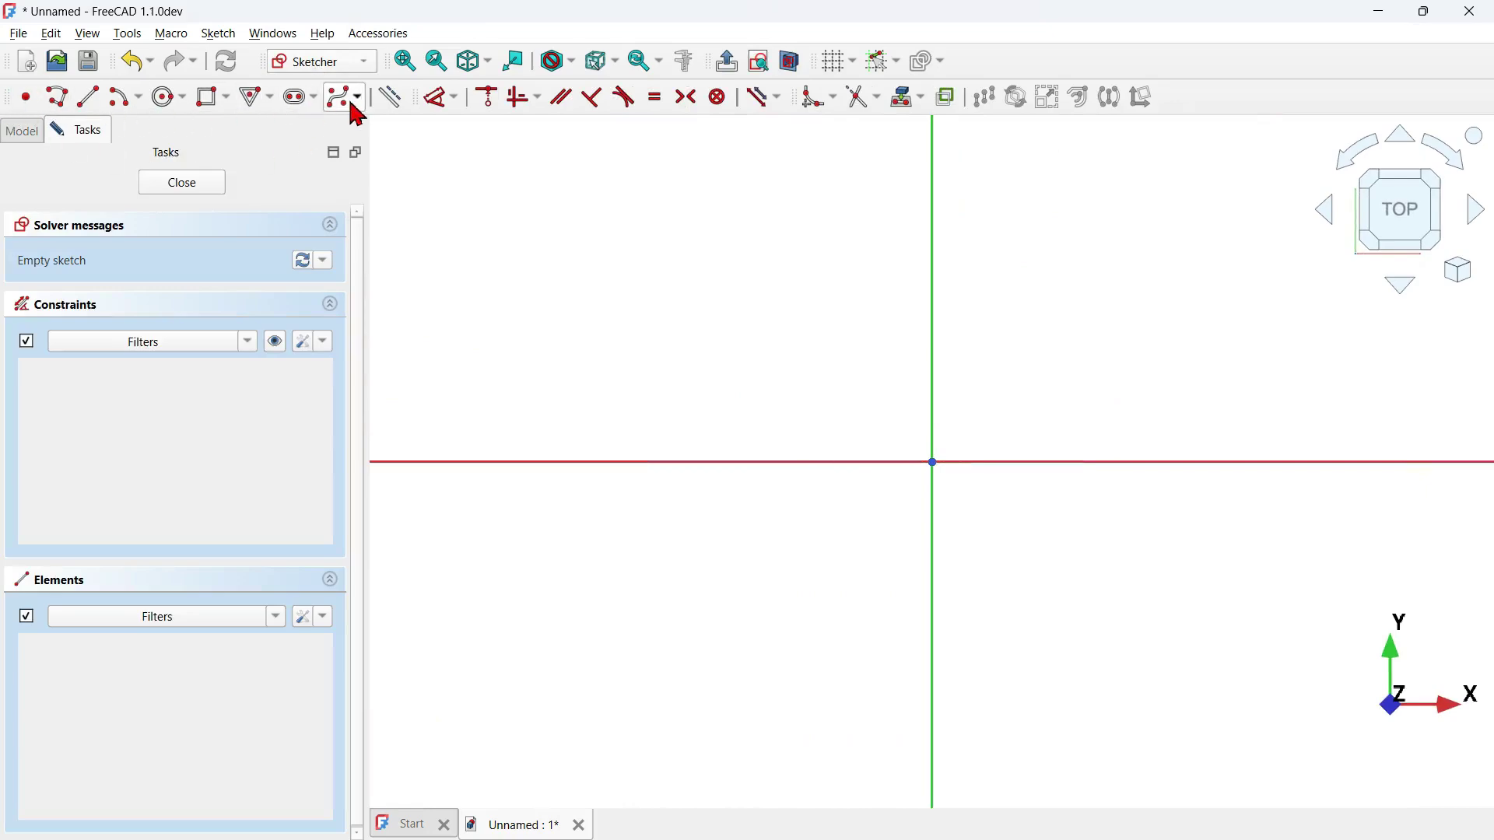
left_click(169, 97)
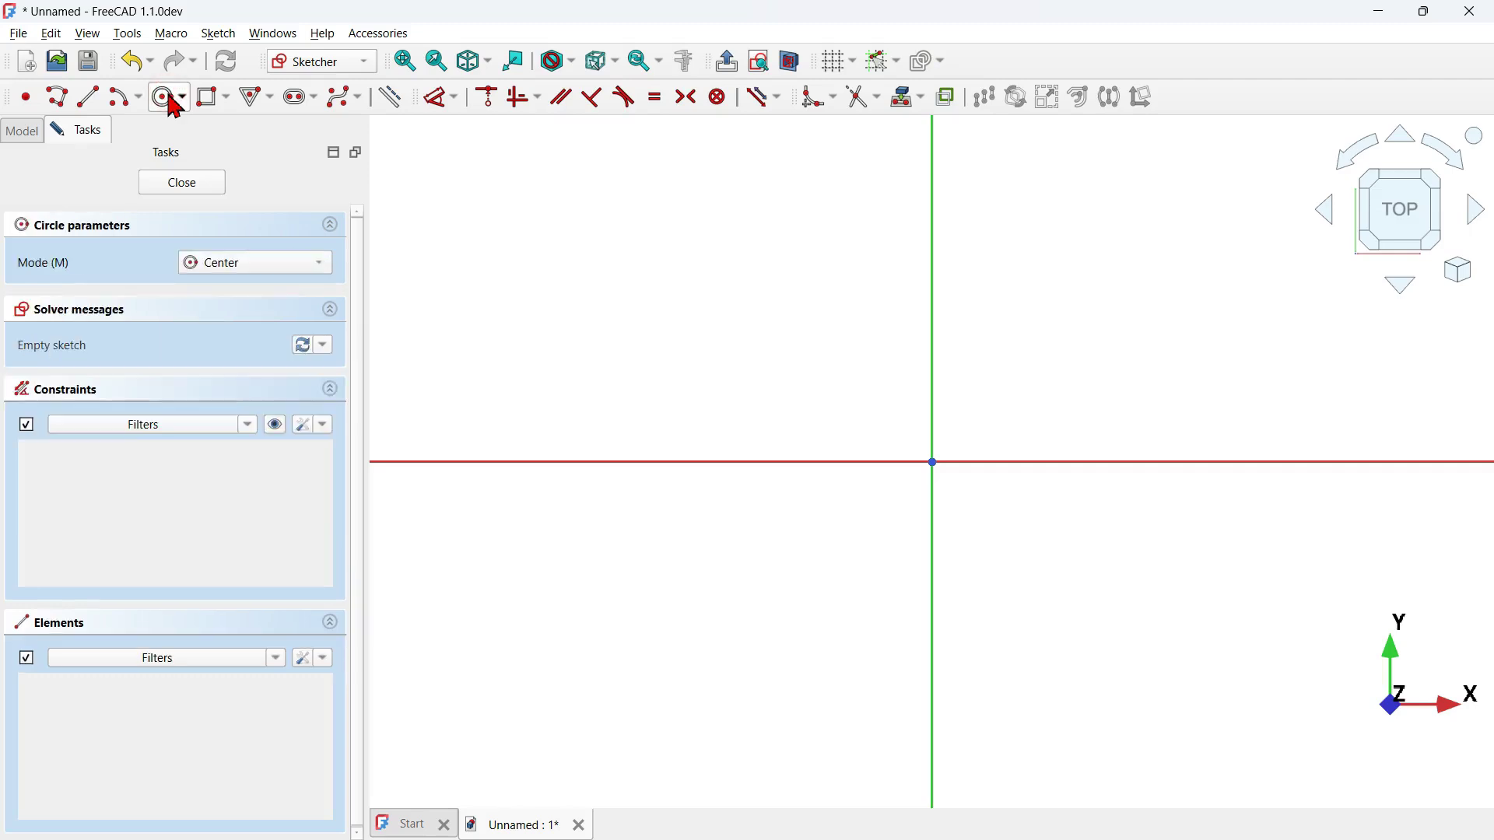
left_click(932, 463)
middle_click_drag(787, 567, 727, 596)
scroll(726, 596, "down", 2)
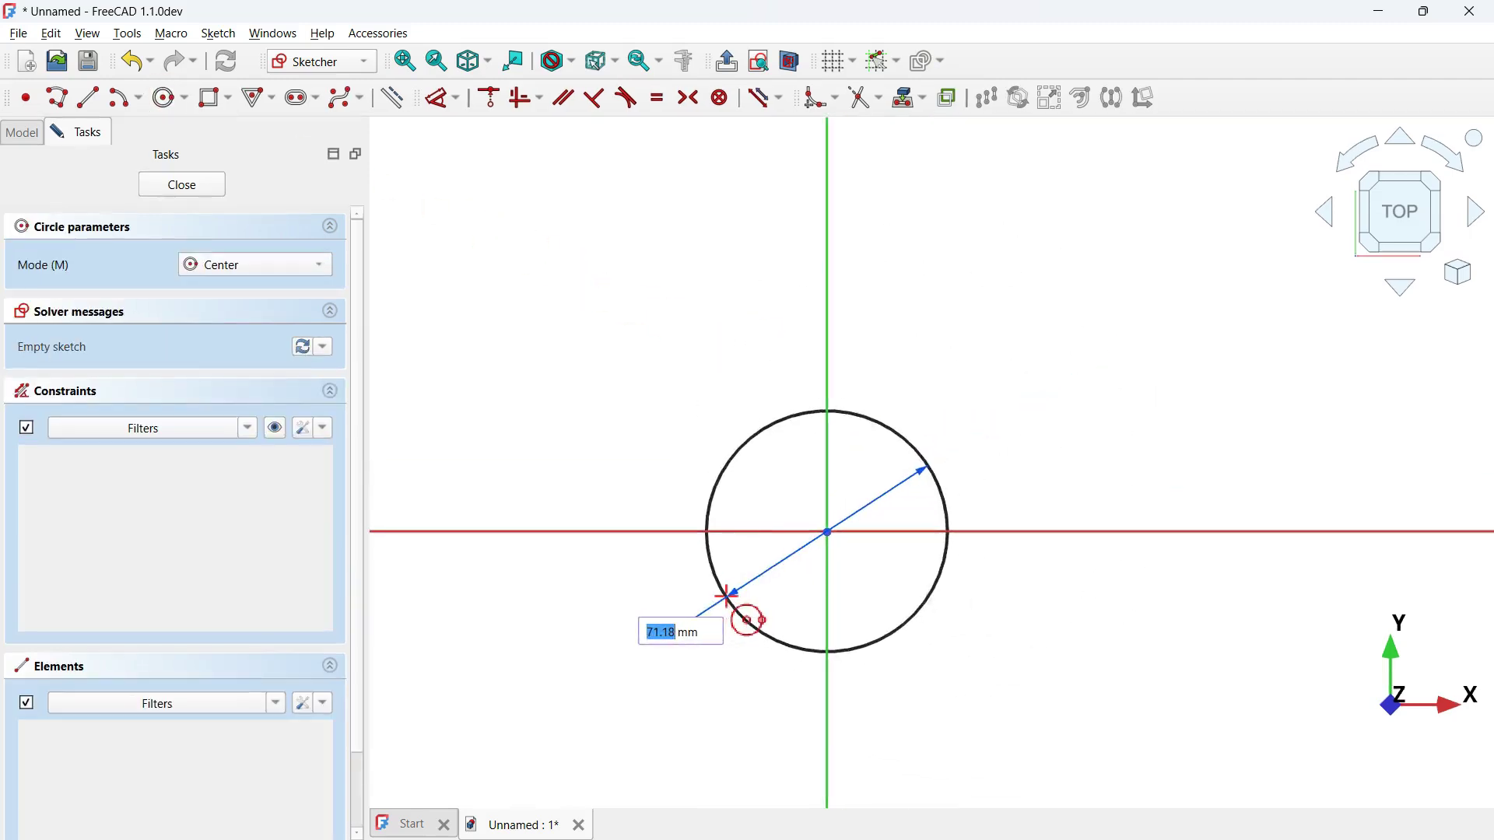
type("12")
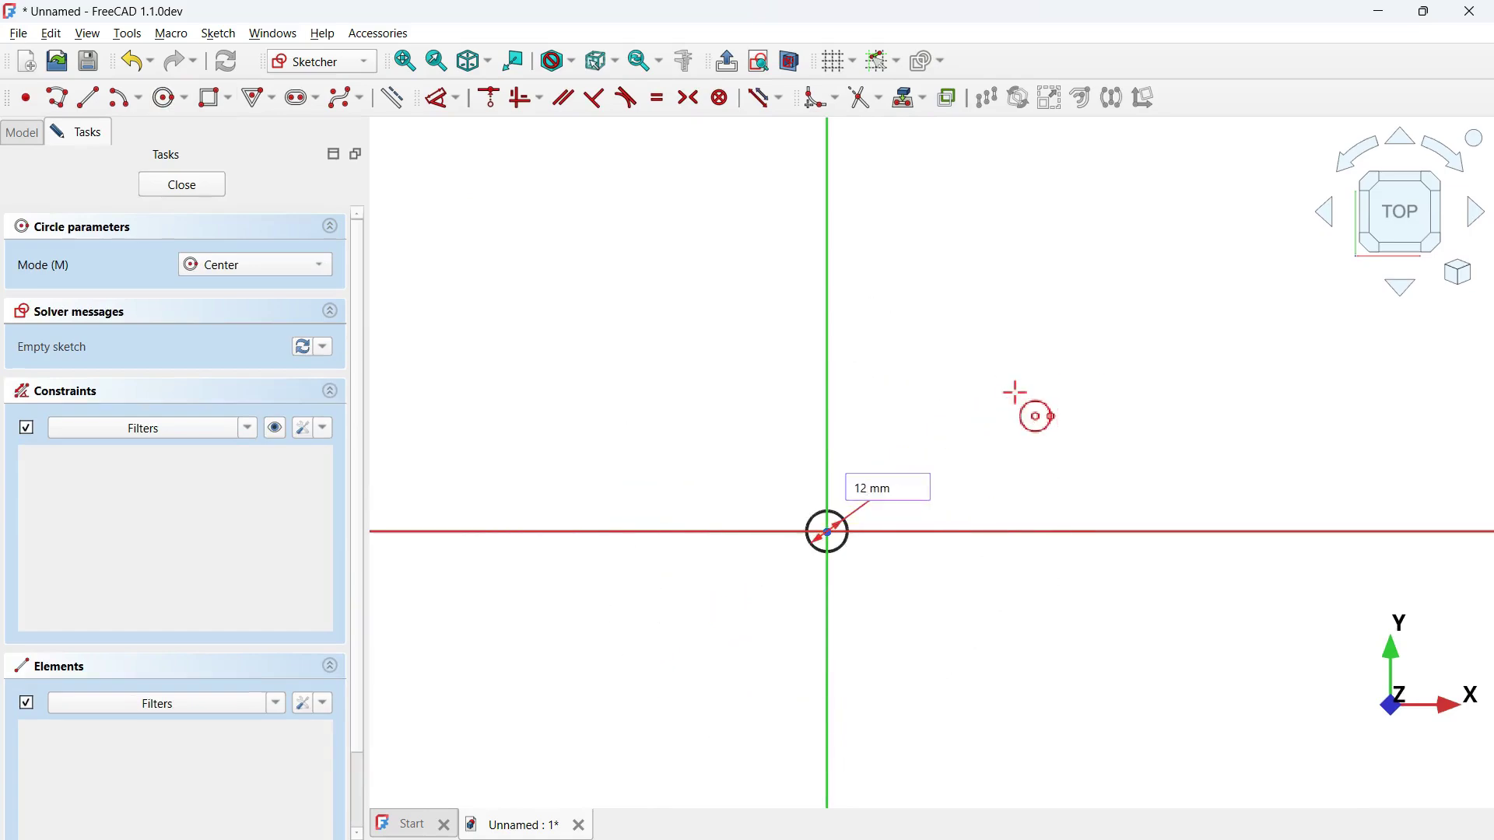
type("0")
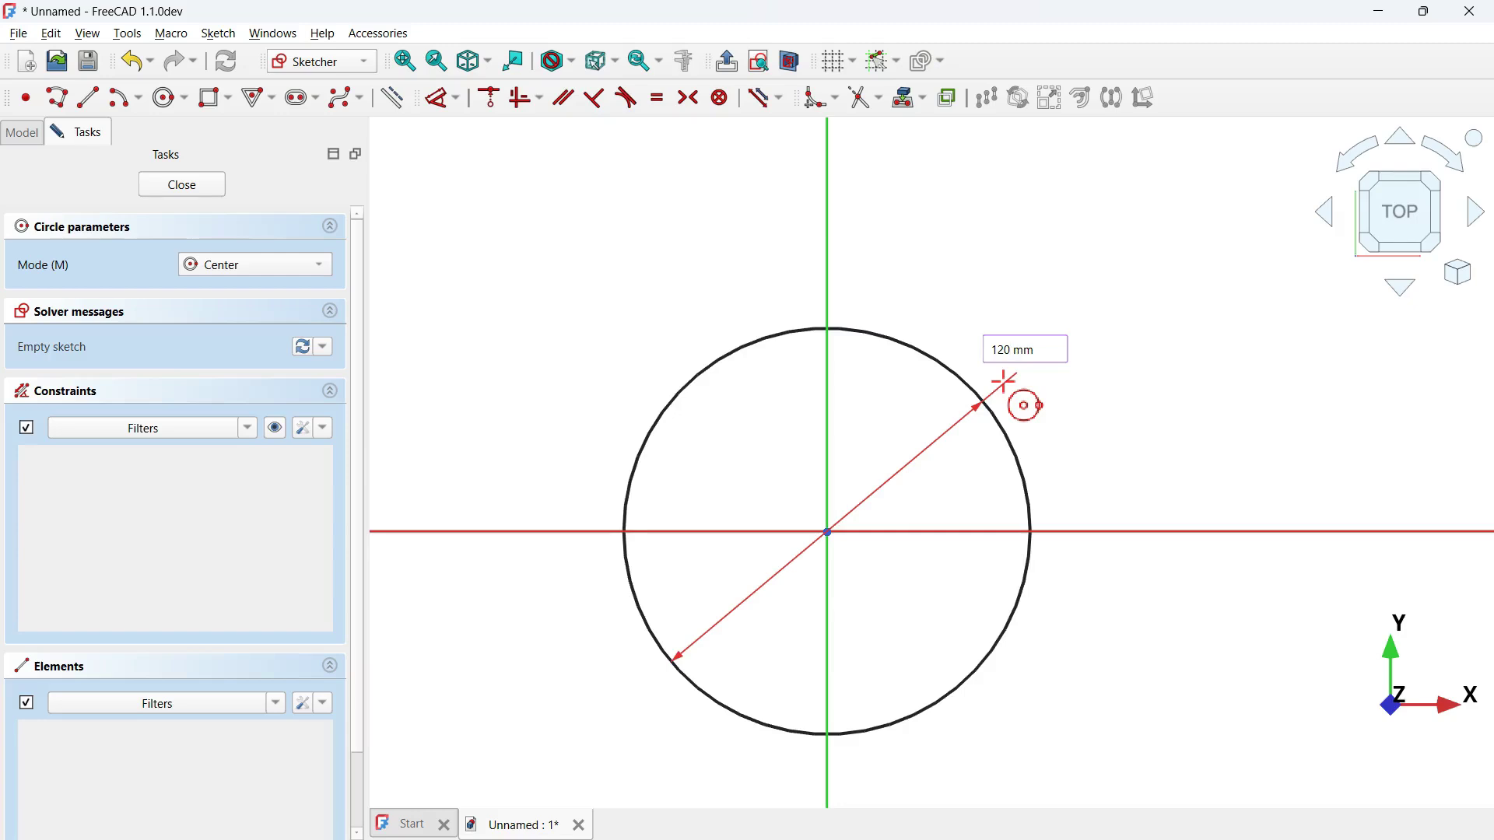
key("Return")
scroll(1004, 381, "down", 1)
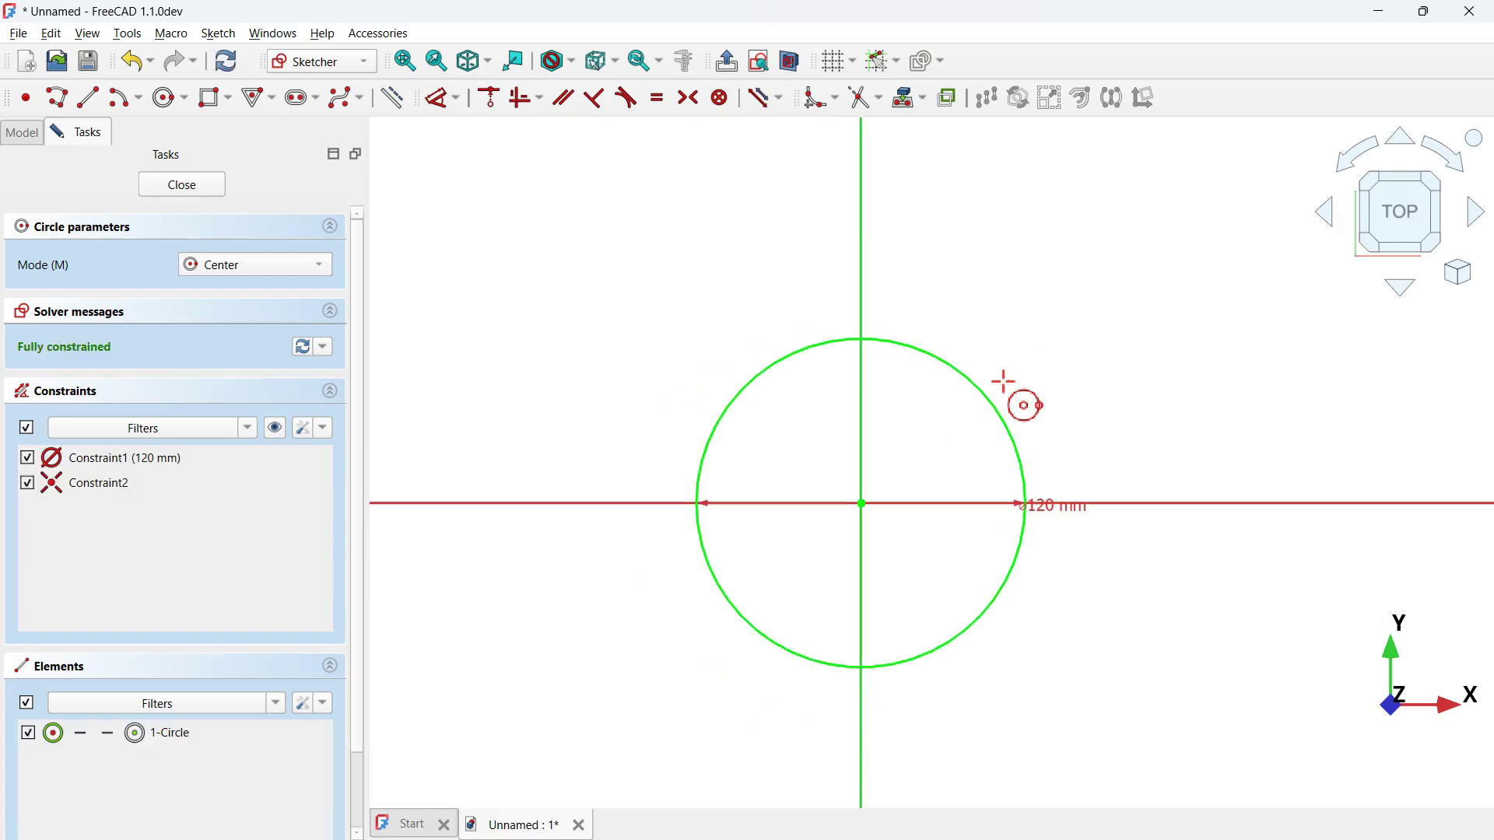
key("Escape")
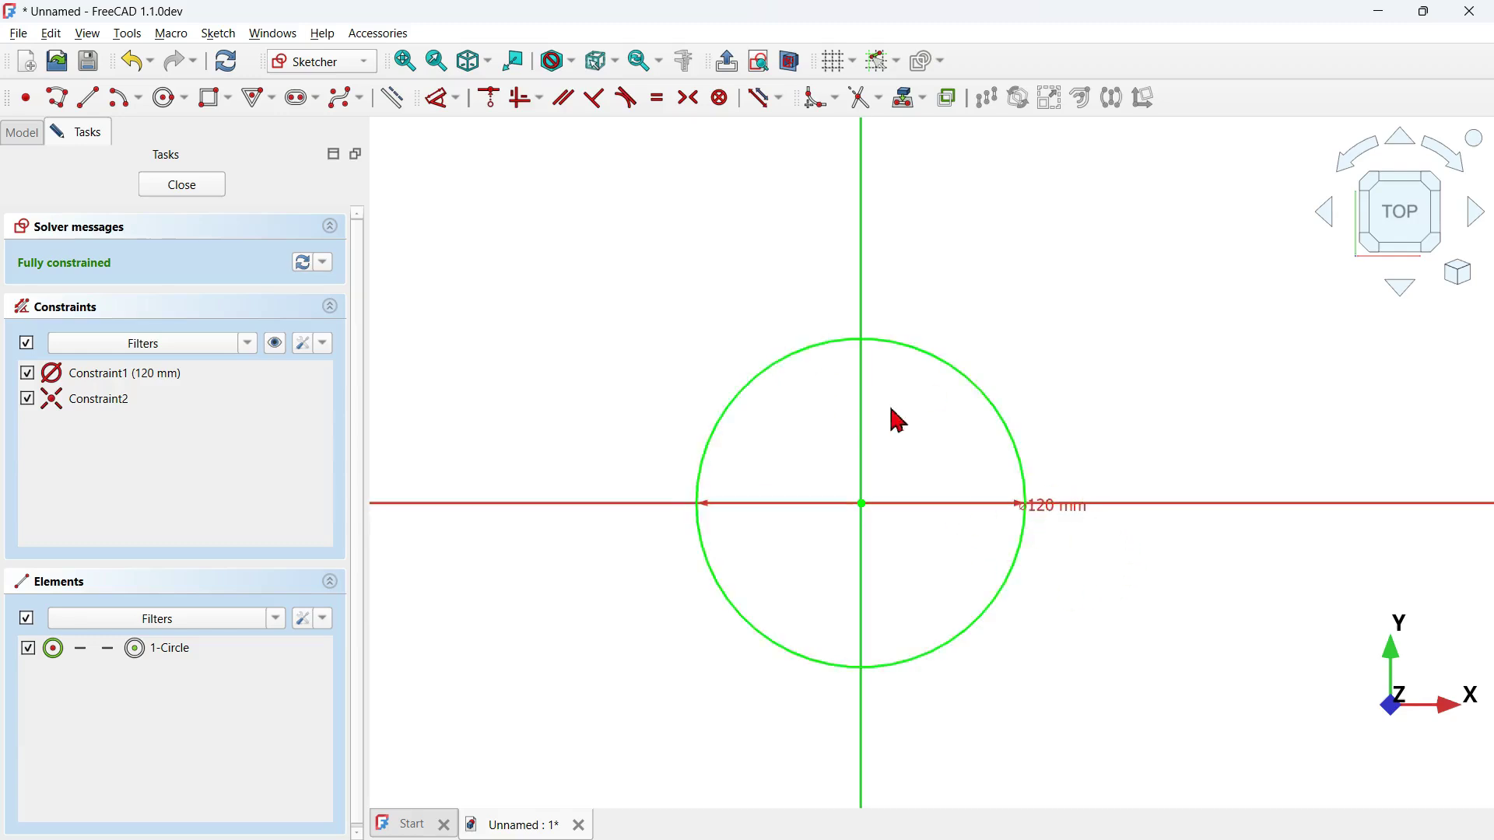
left_click(194, 185)
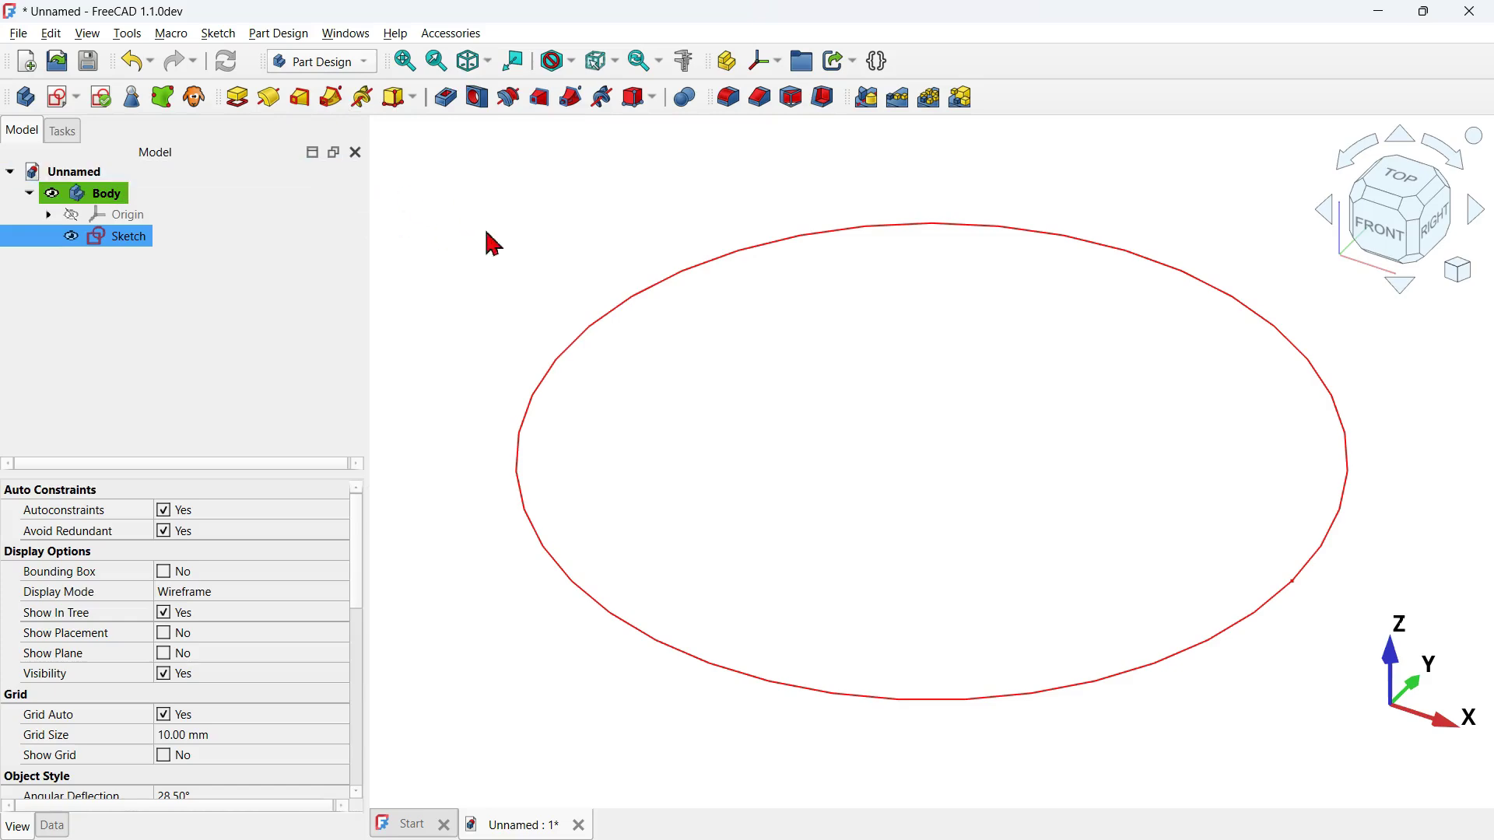
Pad the circle sketch to a length of 40 mm.
left_click(236, 98)
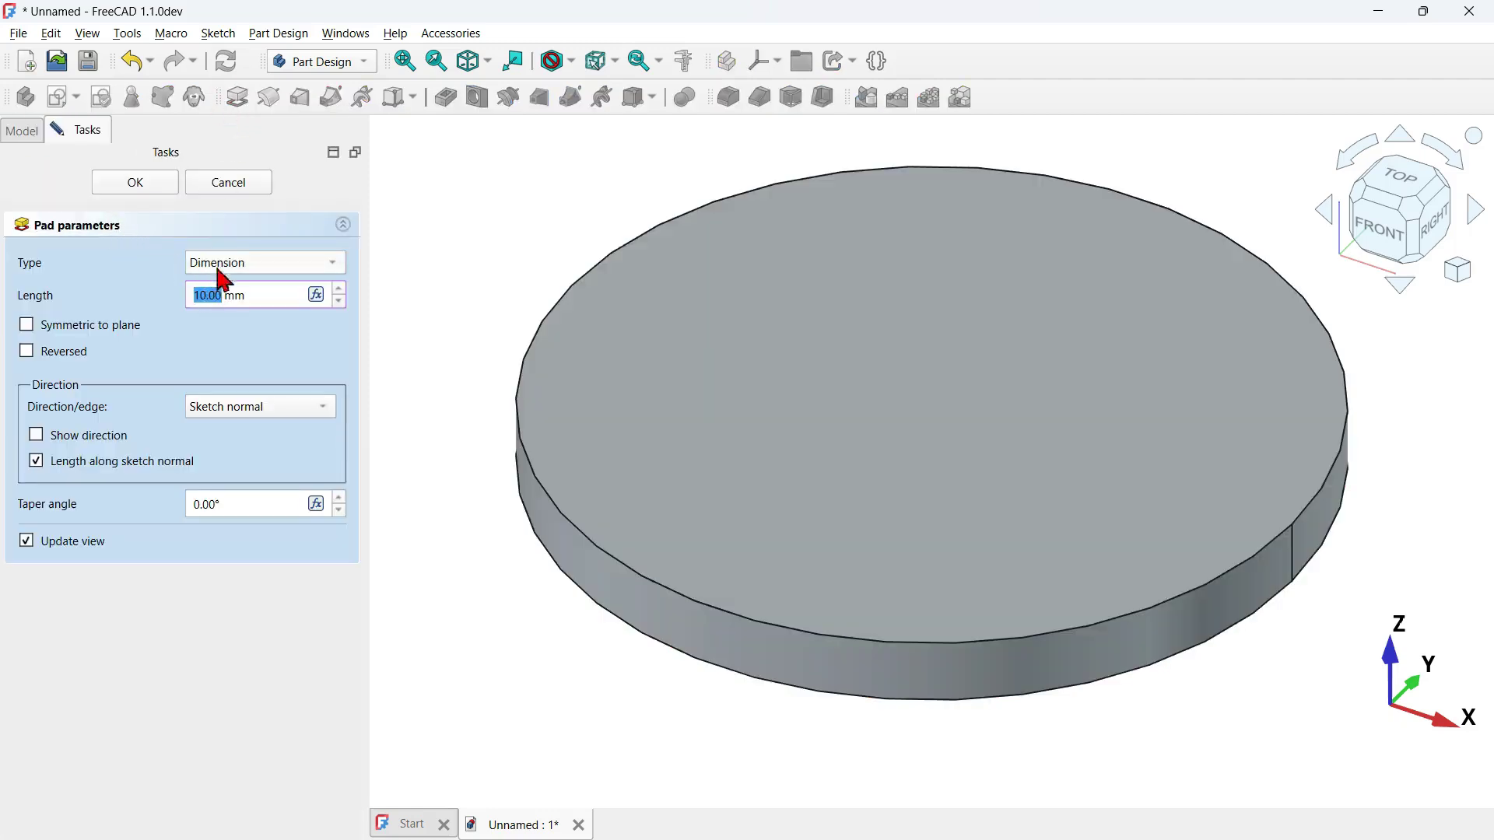
triple_click(271, 293)
type("40")
left_click(151, 183)
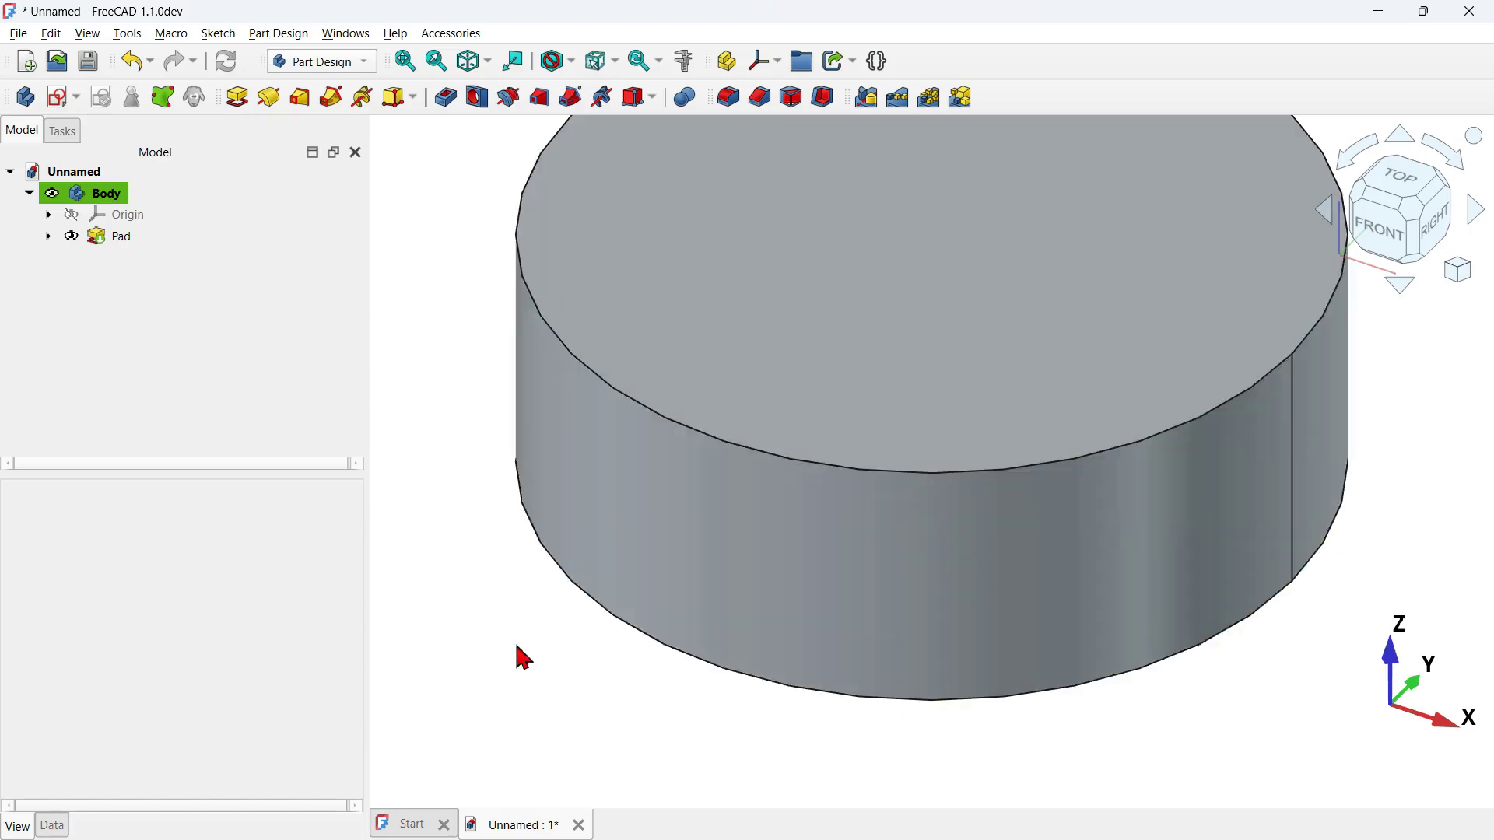
Fillet the top circular edge of the cylinder with a 15 mm radius.
key("Home")
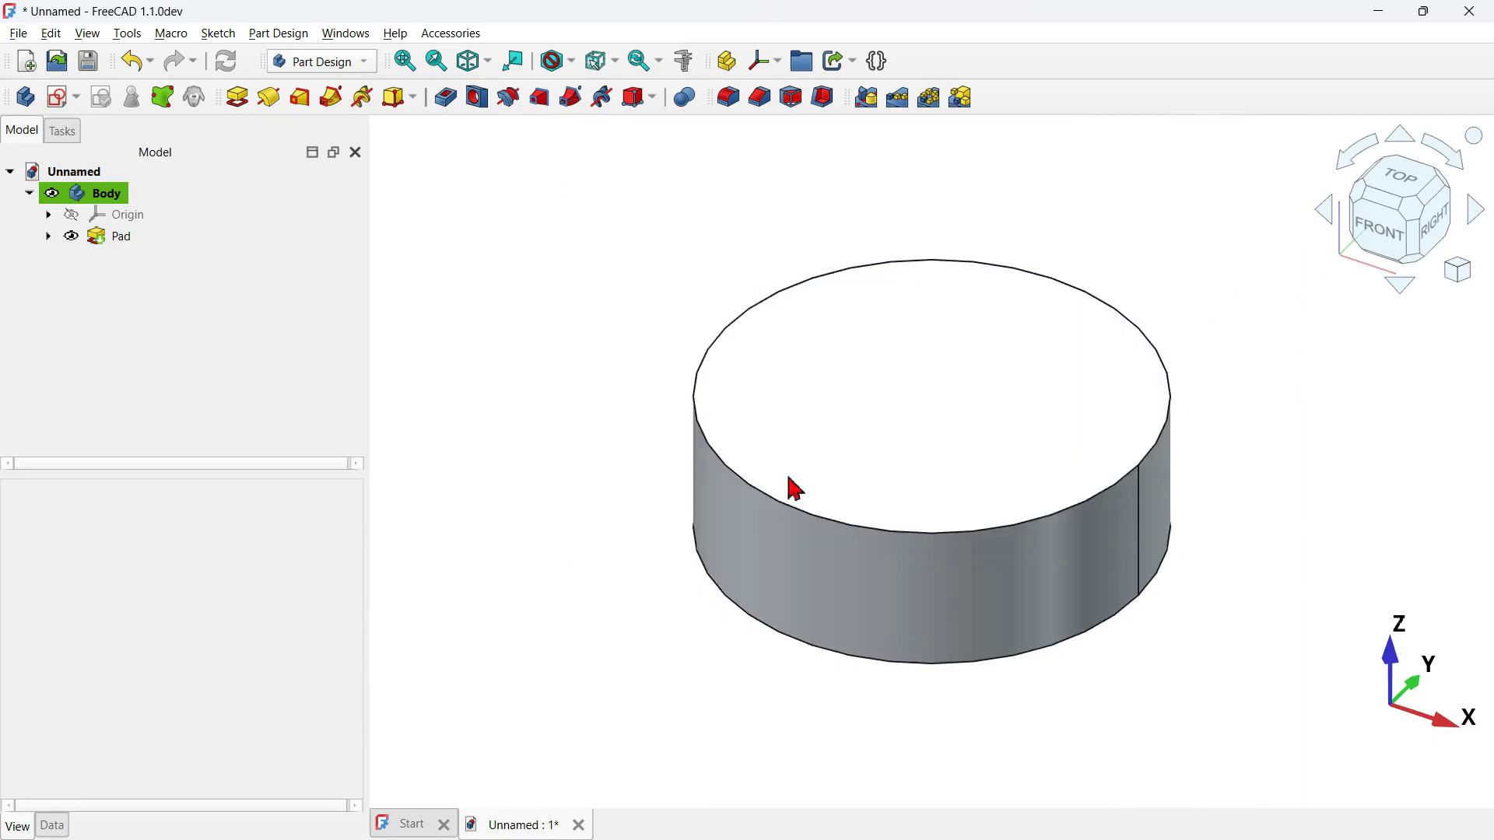
middle_click_drag(663, 487, 824, 545)
key("0")
left_click(993, 397)
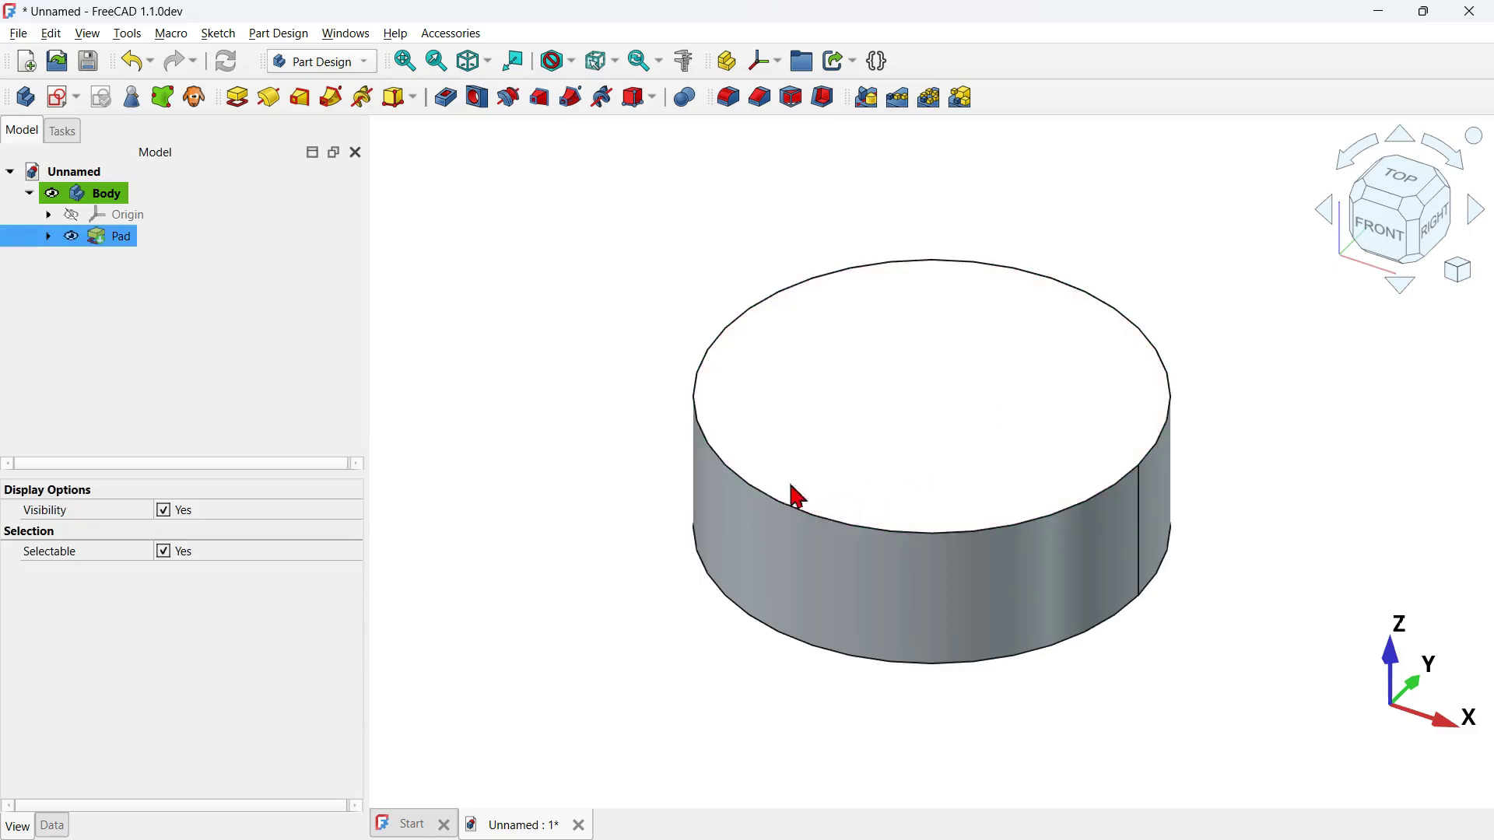
left_click(746, 481)
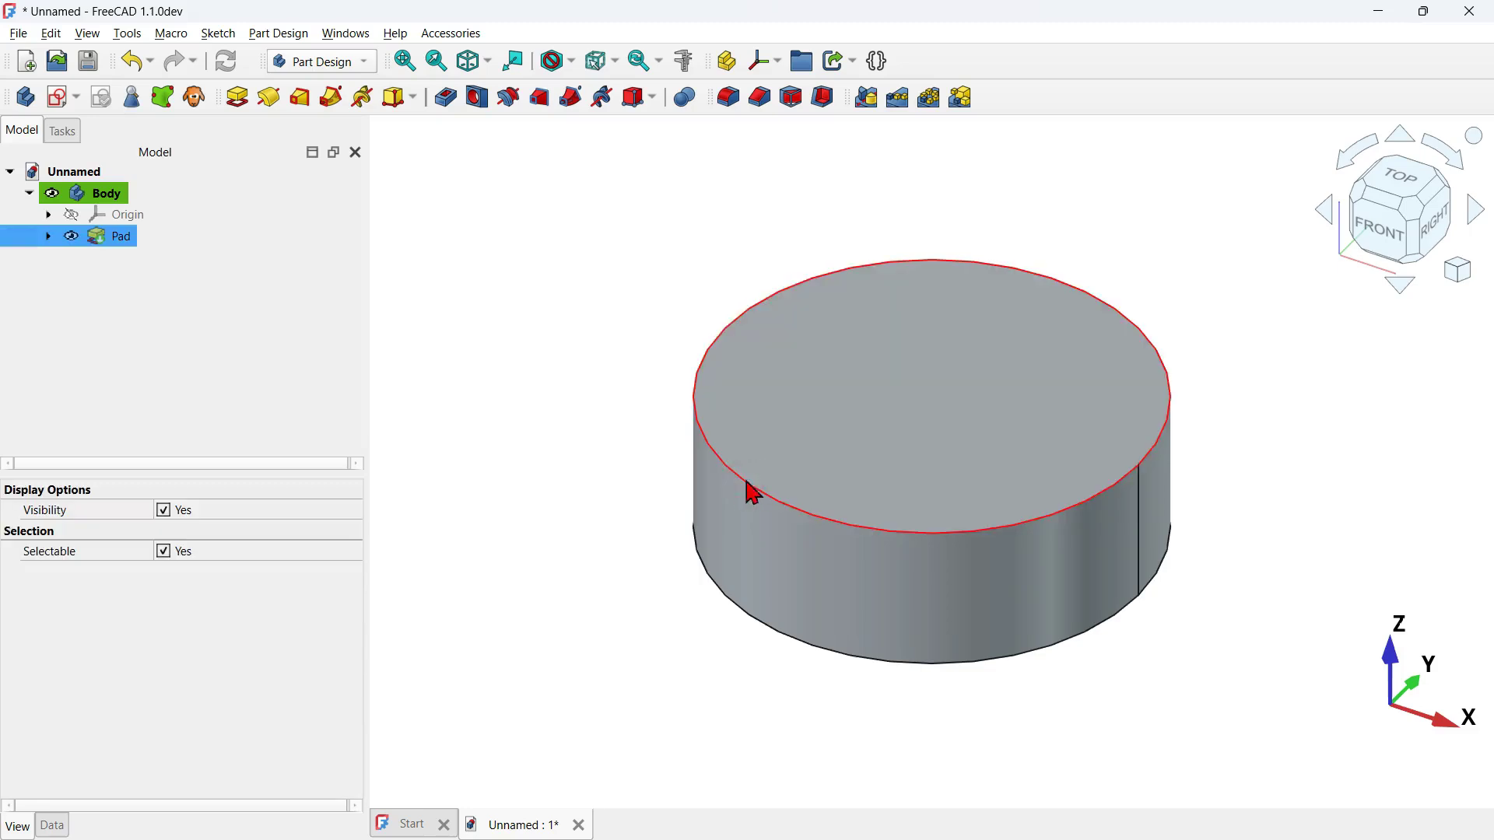
left_click(730, 109)
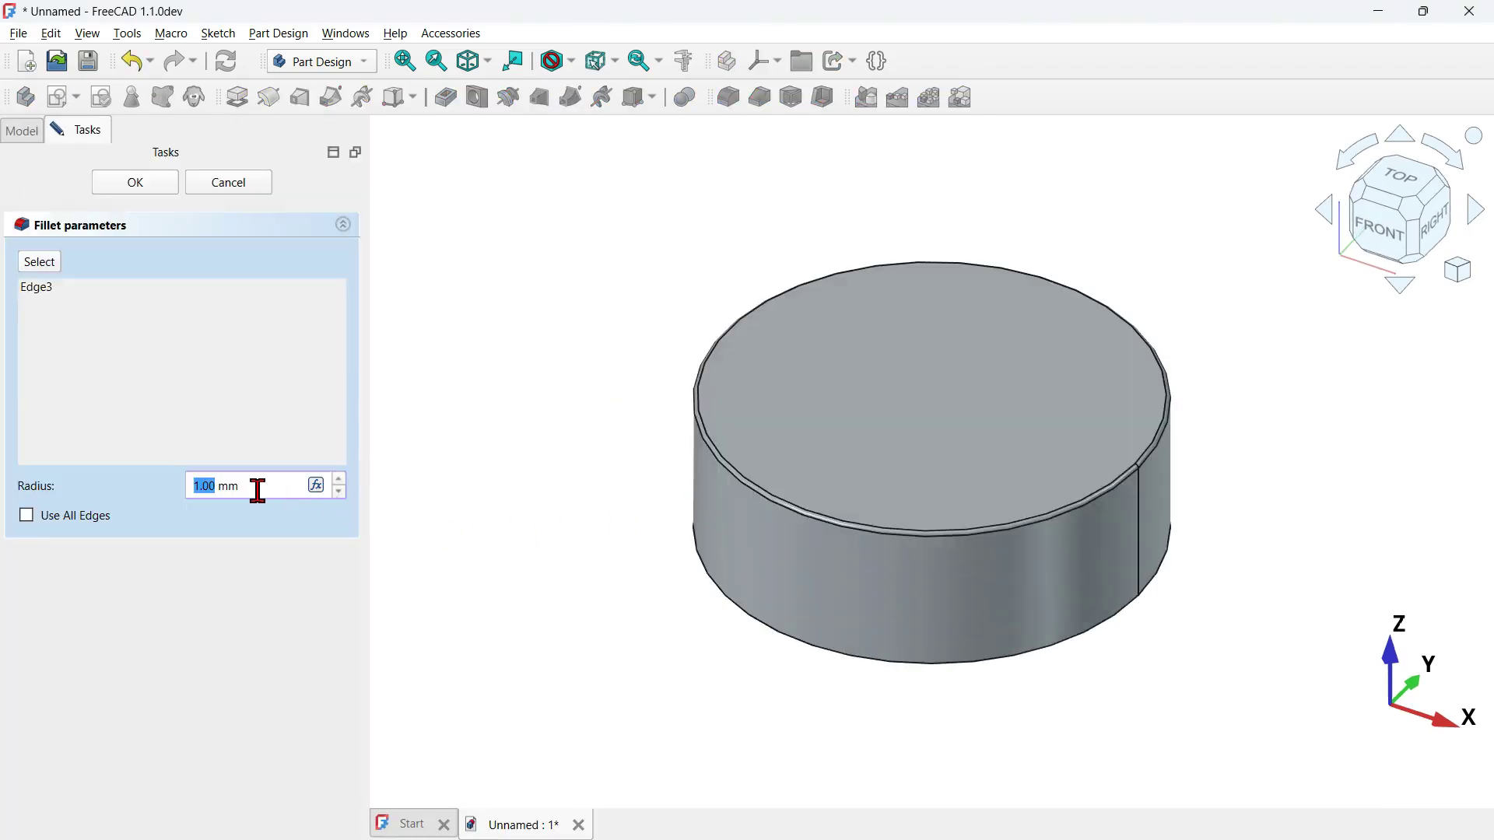
left_click_drag(257, 490, 132, 502)
type("15")
left_click(134, 182)
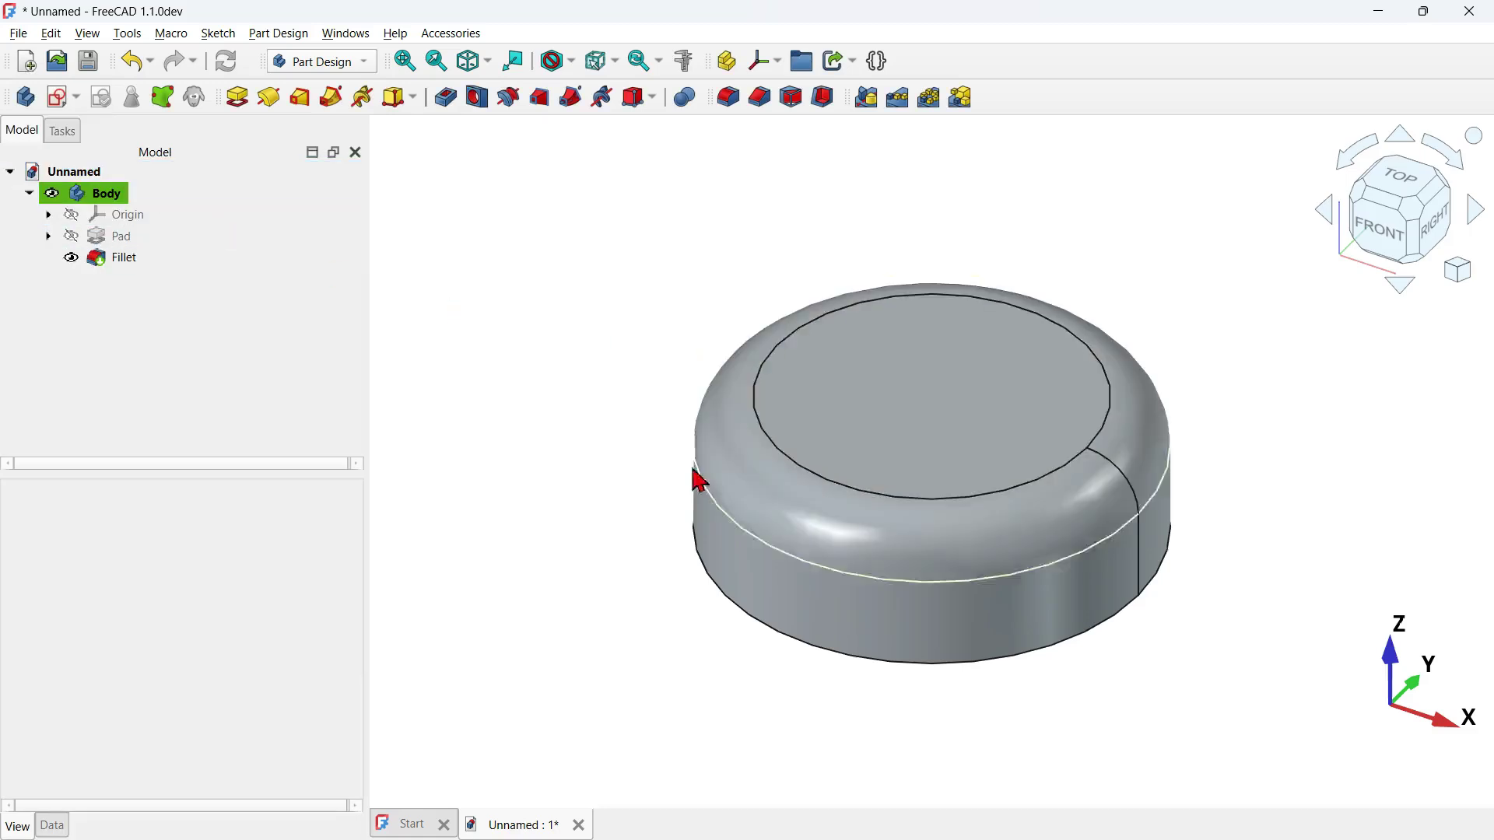
Examine the hollow underside and wall of the finished AG002 reference model.
left_click(632, 633)
left_click_drag(630, 634, 840, 510)
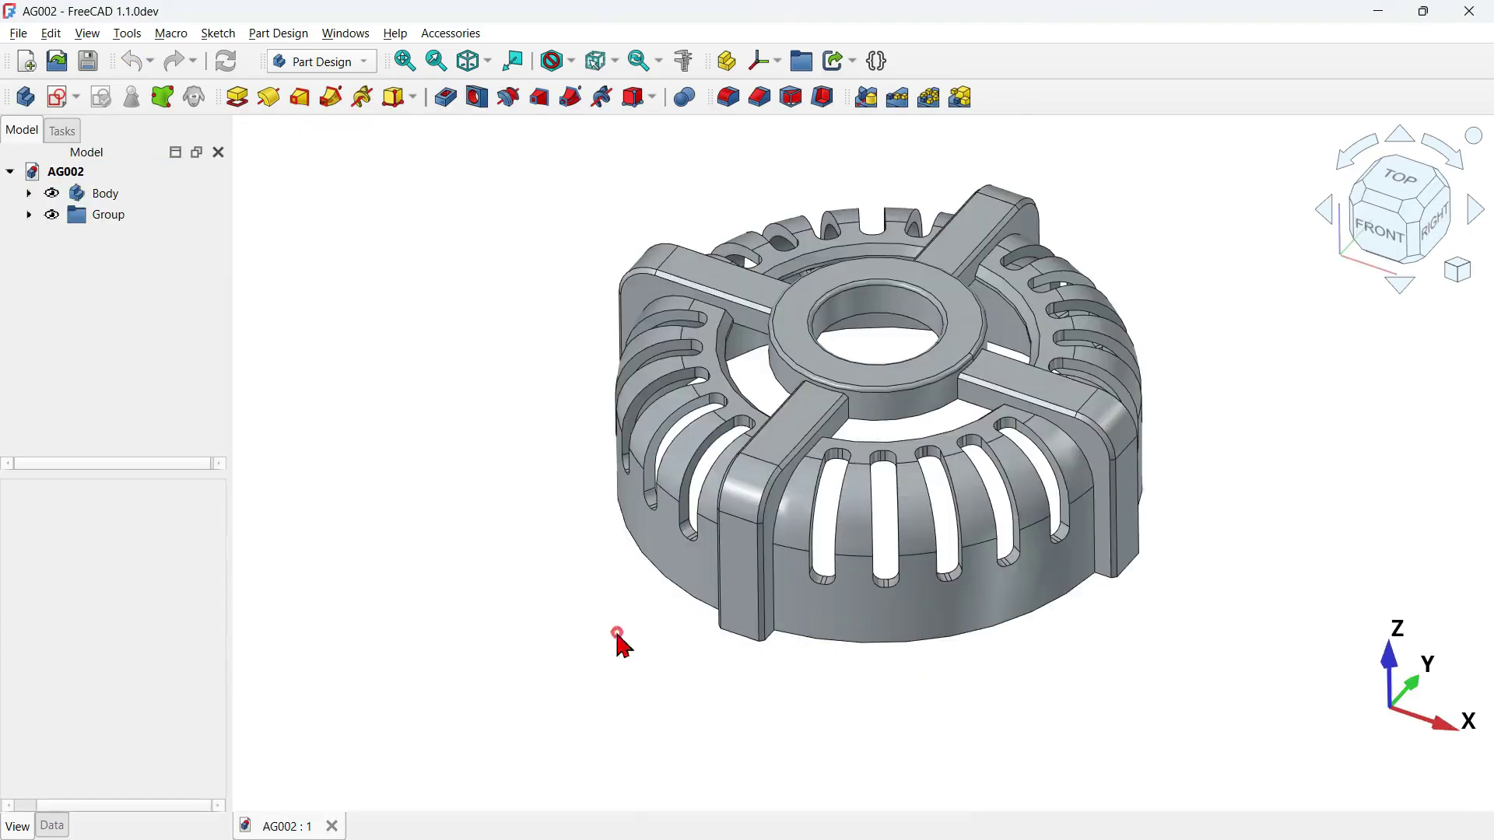
left_click_drag(622, 645, 791, 657)
scroll(790, 657, "down", 3)
scroll(791, 660, "up", 3)
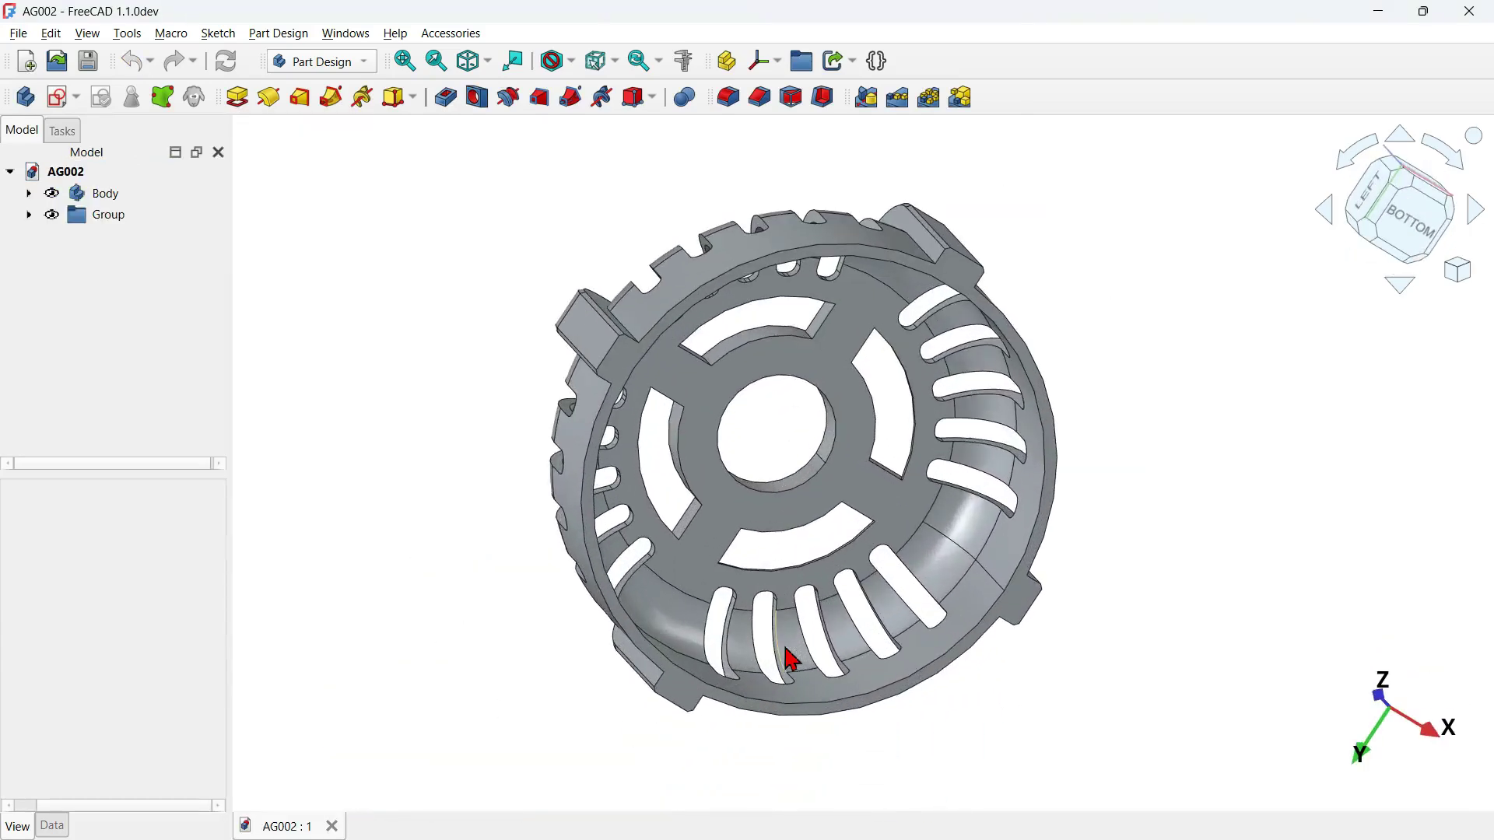
left_click_drag(860, 540, 710, 611)
left_click_drag(560, 618, 795, 620)
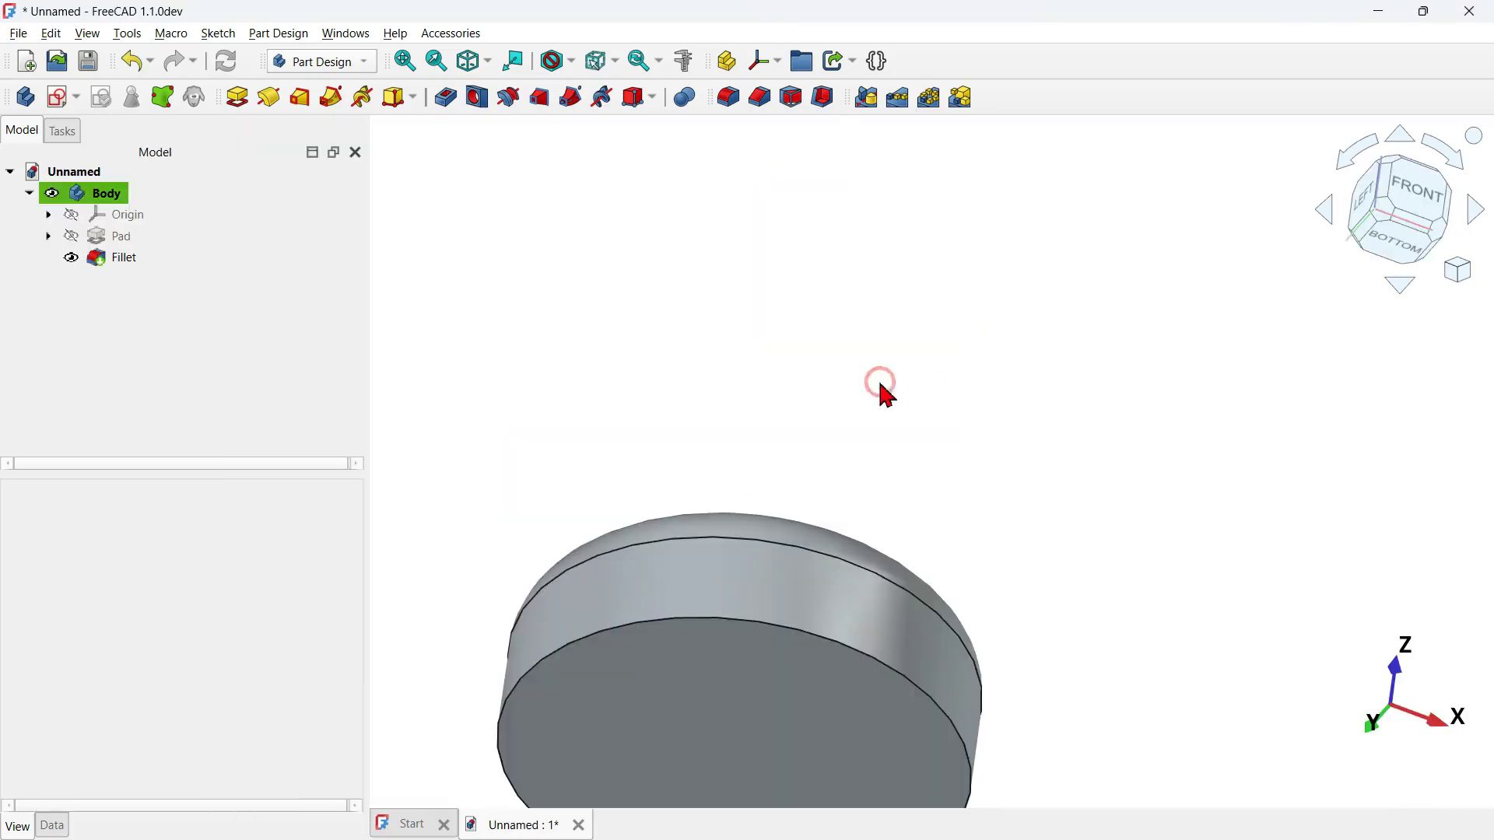
Hollow the filleted cylinder through its flat bottom face with a 3 mm inward Thickness.
mouse_move(887, 395)
middle_mouse_down()
mouse_move(705, 549)
mouse_move(878, 401)
middle_mouse_up()
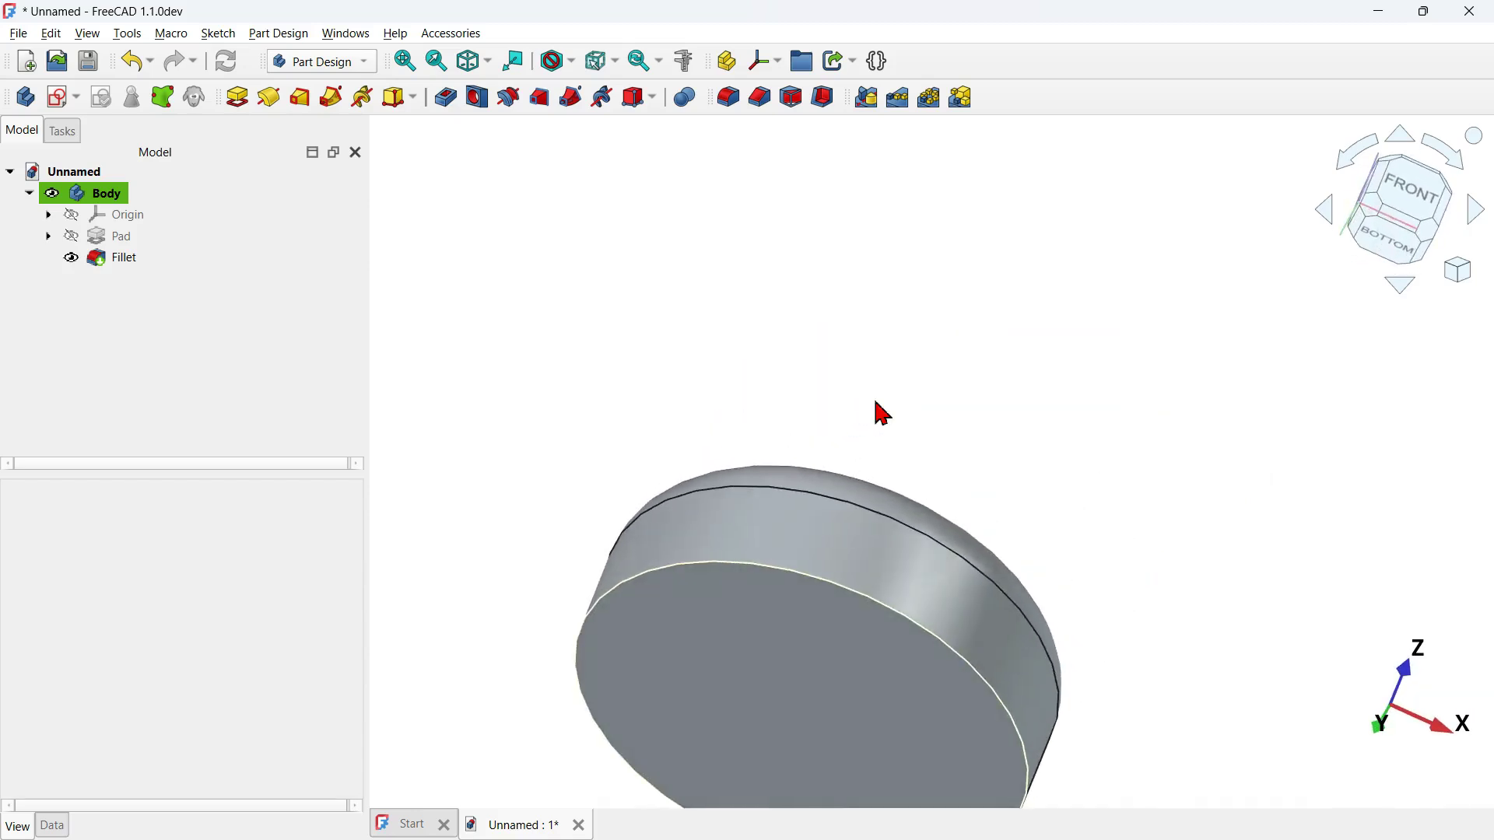
scroll(877, 414, "down", 3)
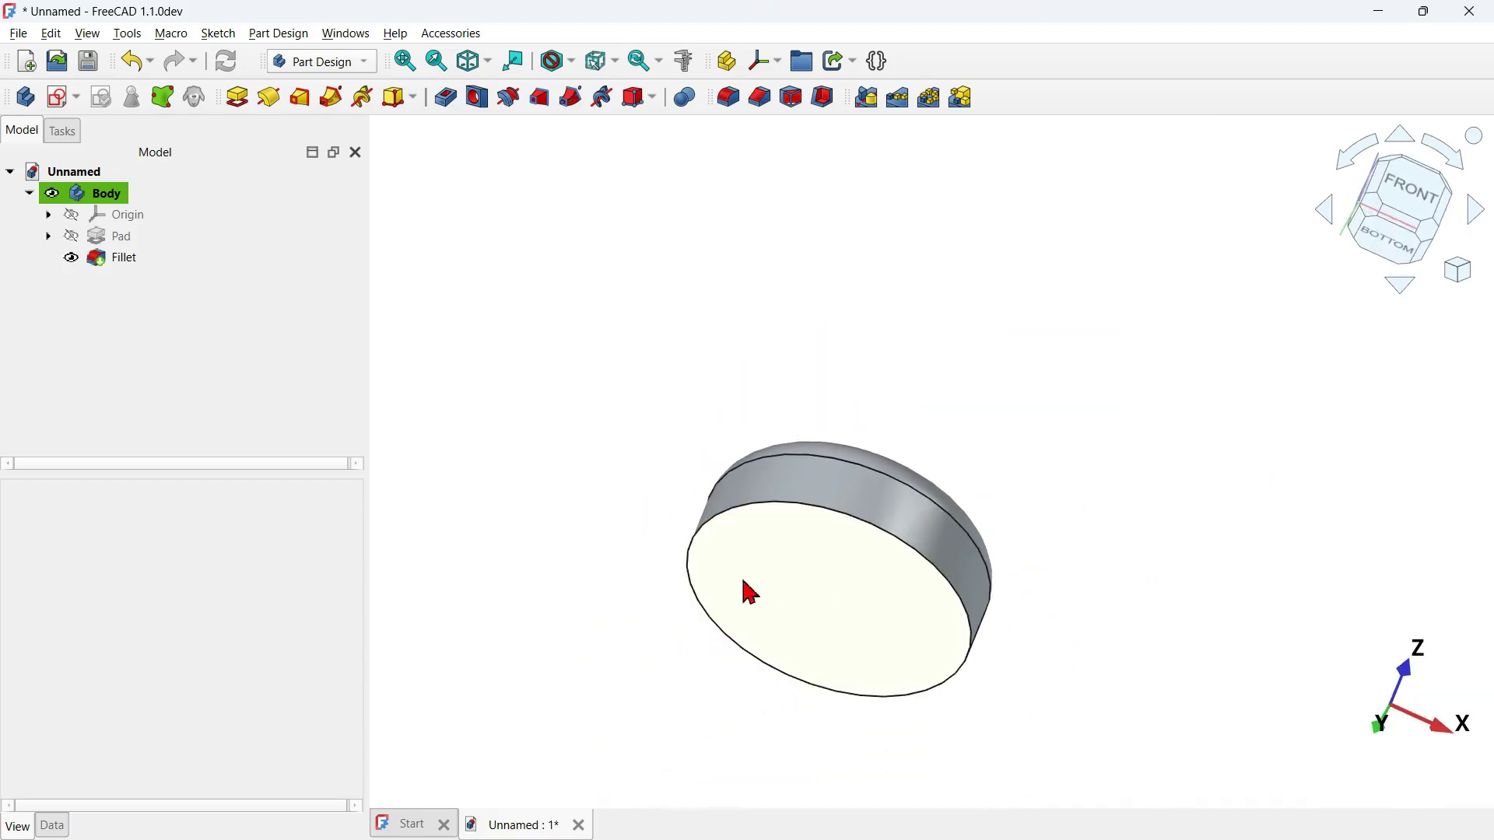
left_click(814, 620)
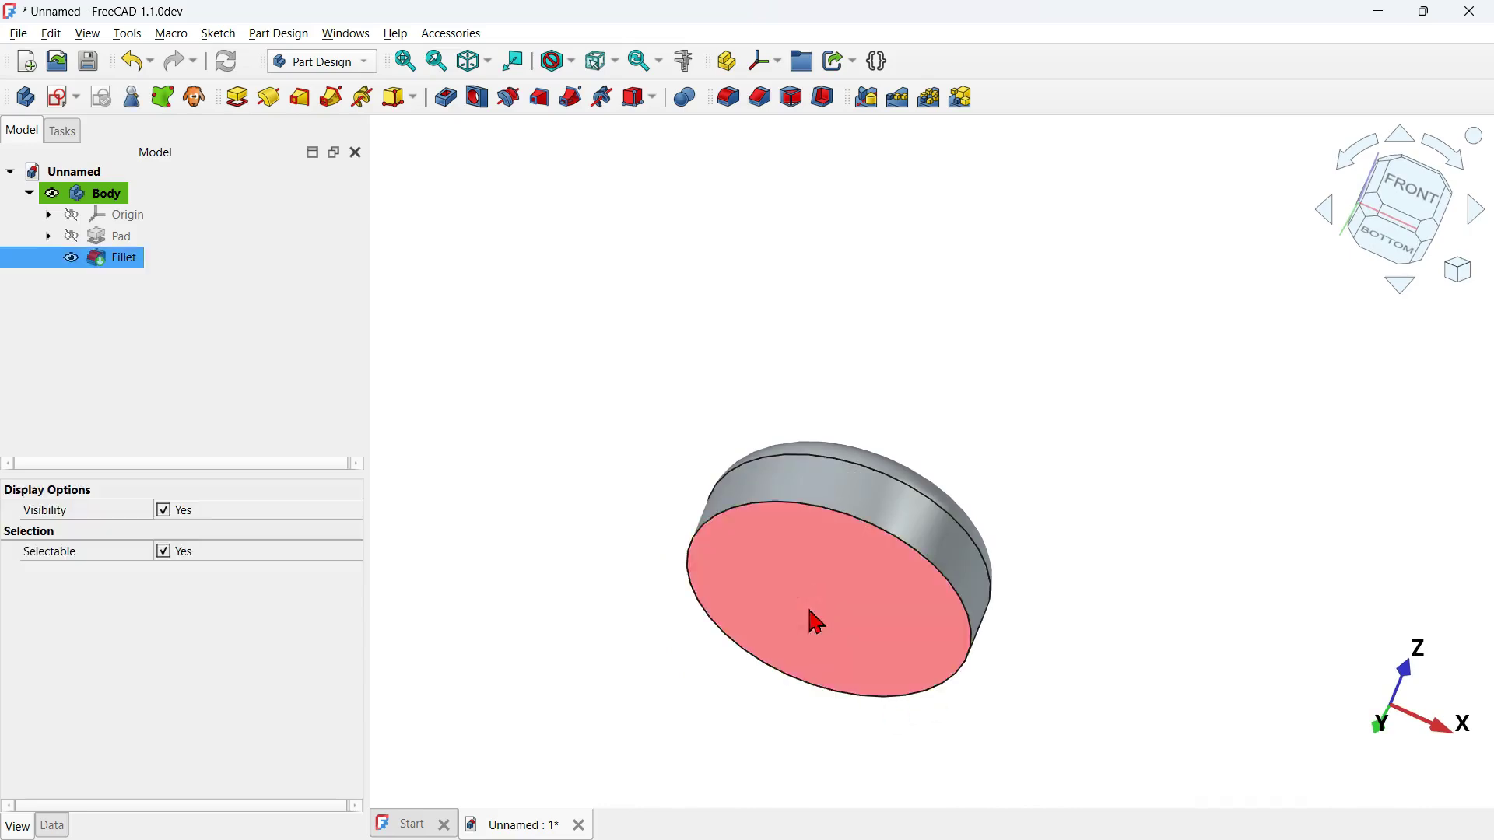
left_click(817, 96)
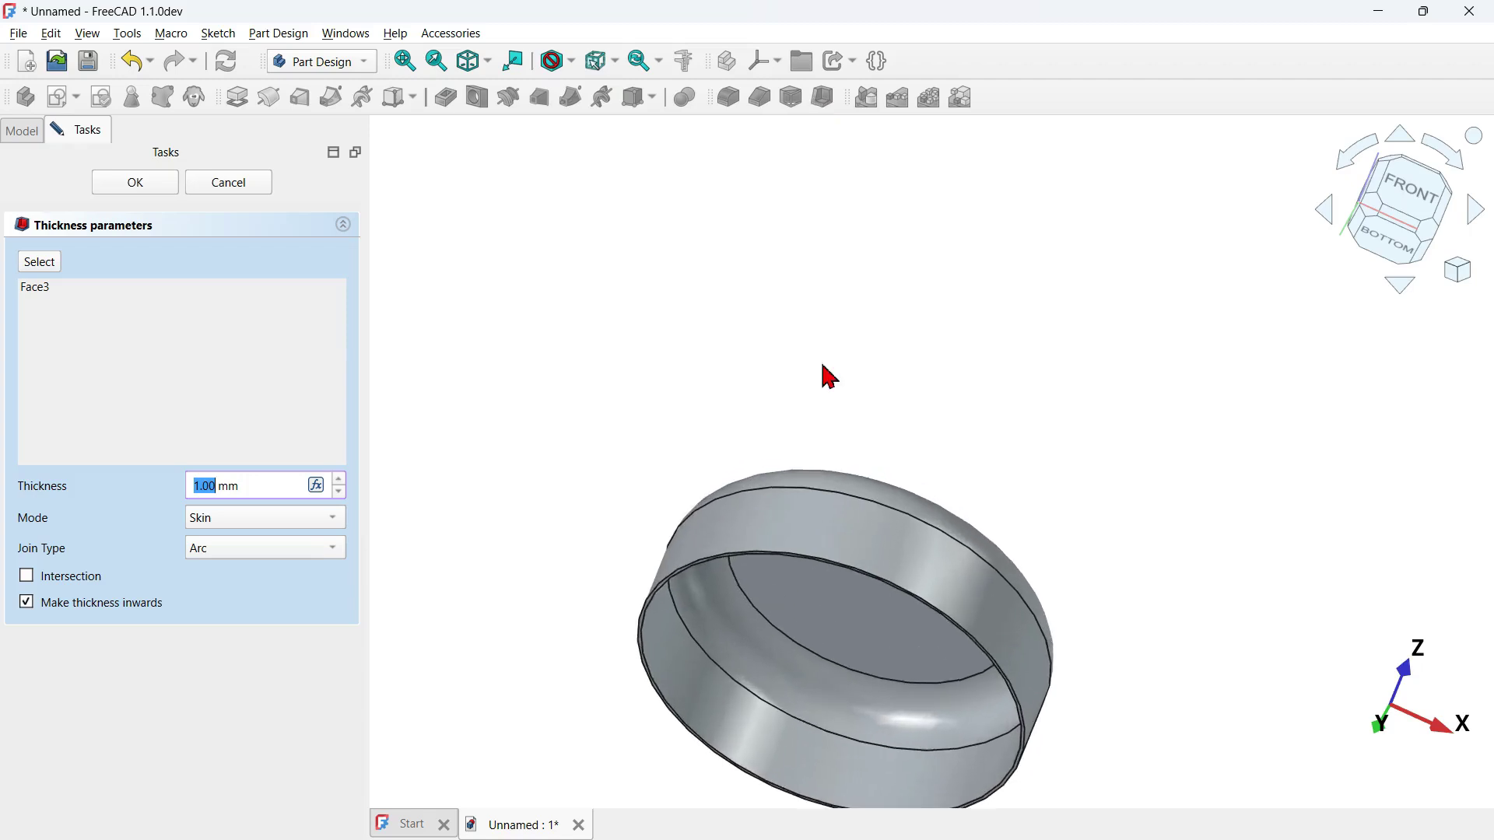
middle_click_drag(794, 624, 1085, 443)
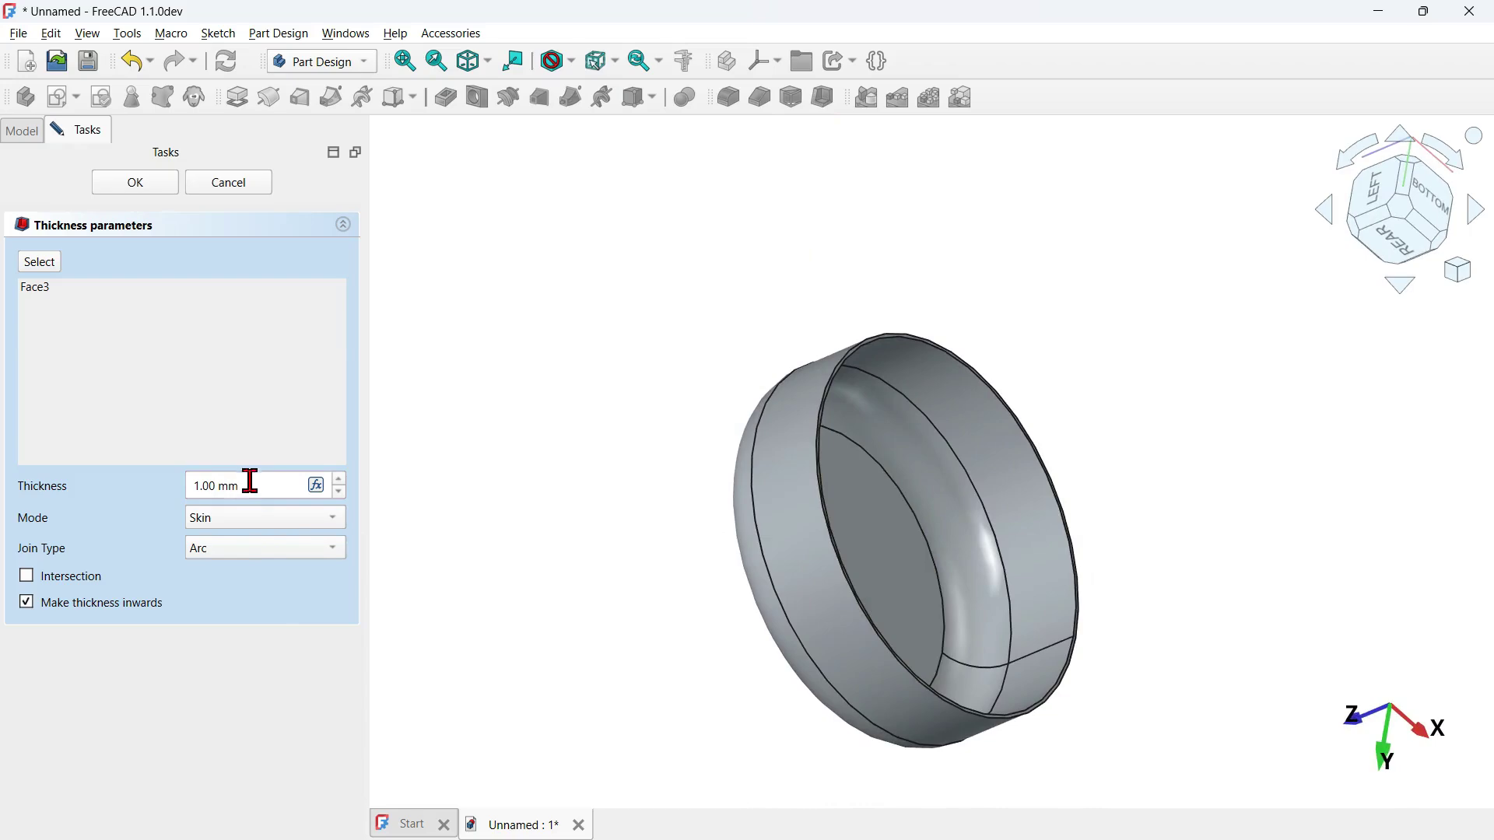
left_click_drag(261, 486, 123, 482)
type("3")
left_click(154, 192)
Cut a 70 mm diameter, 25 mm deep hole through the centre of the hollowed body's flat top face.
middle_click_drag(1109, 468, 1001, 510)
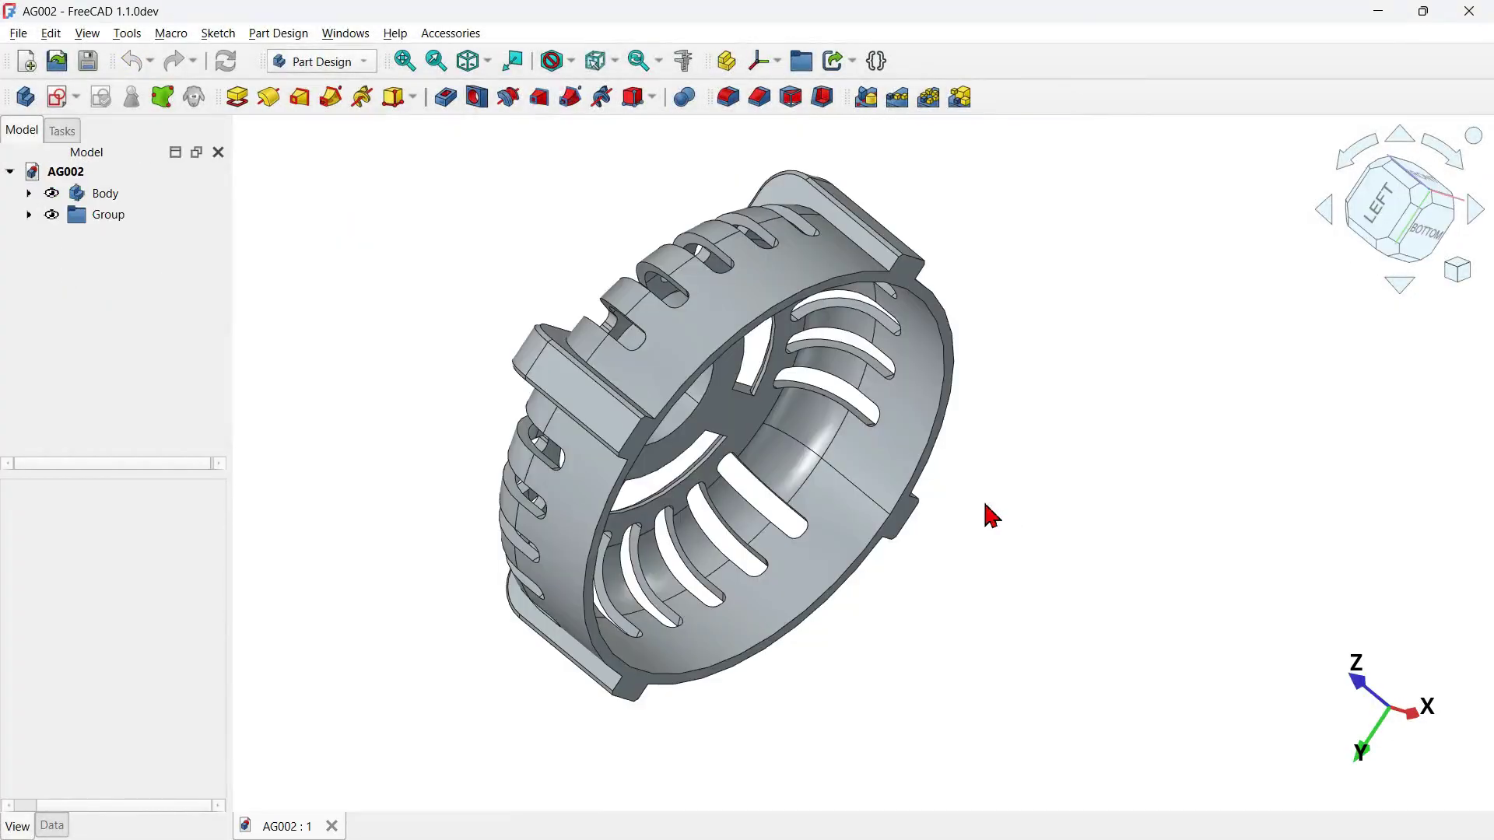
middle_click_drag(990, 515, 894, 554)
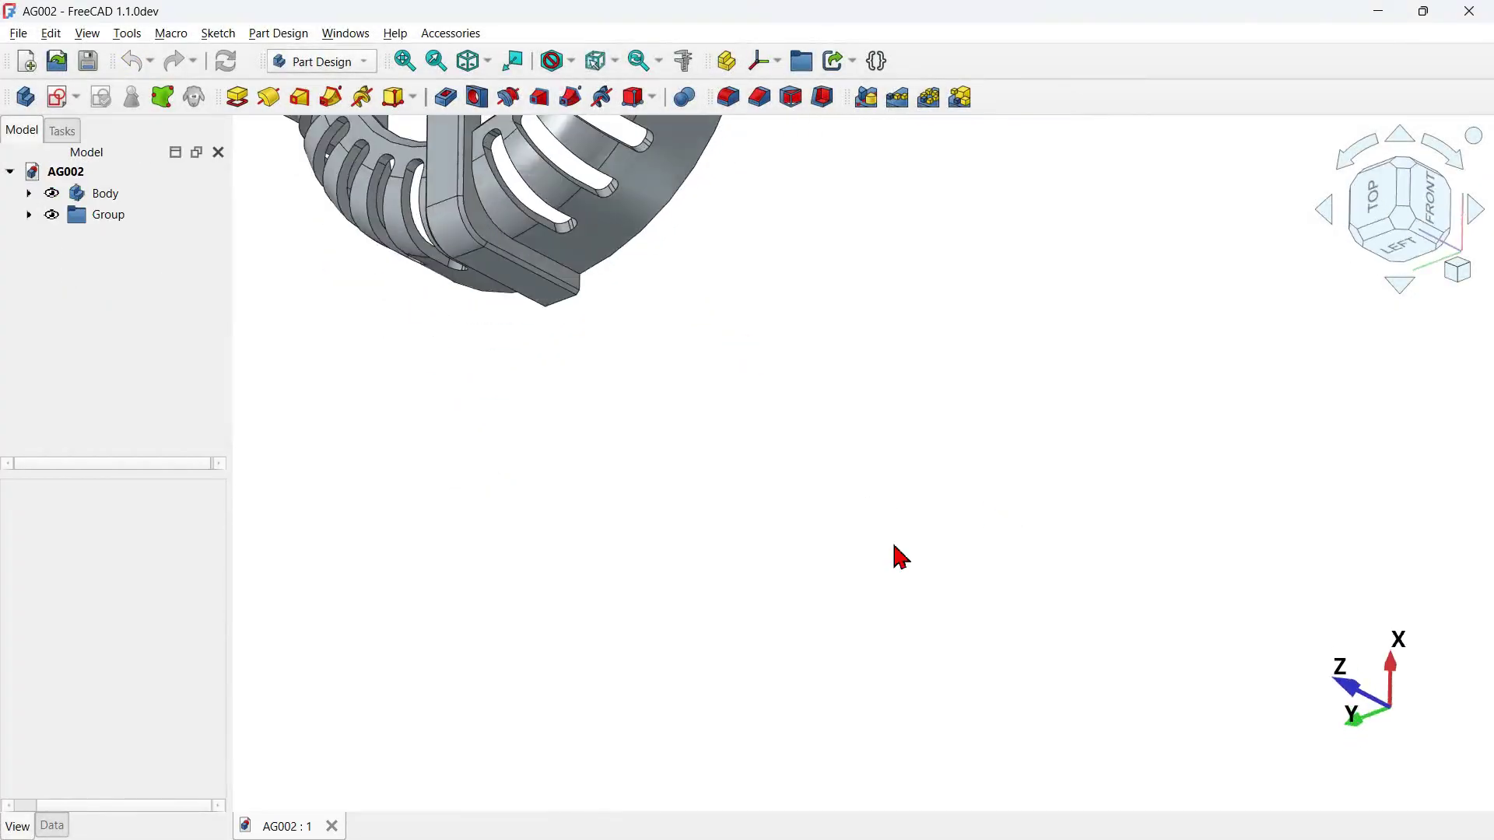
key("0")
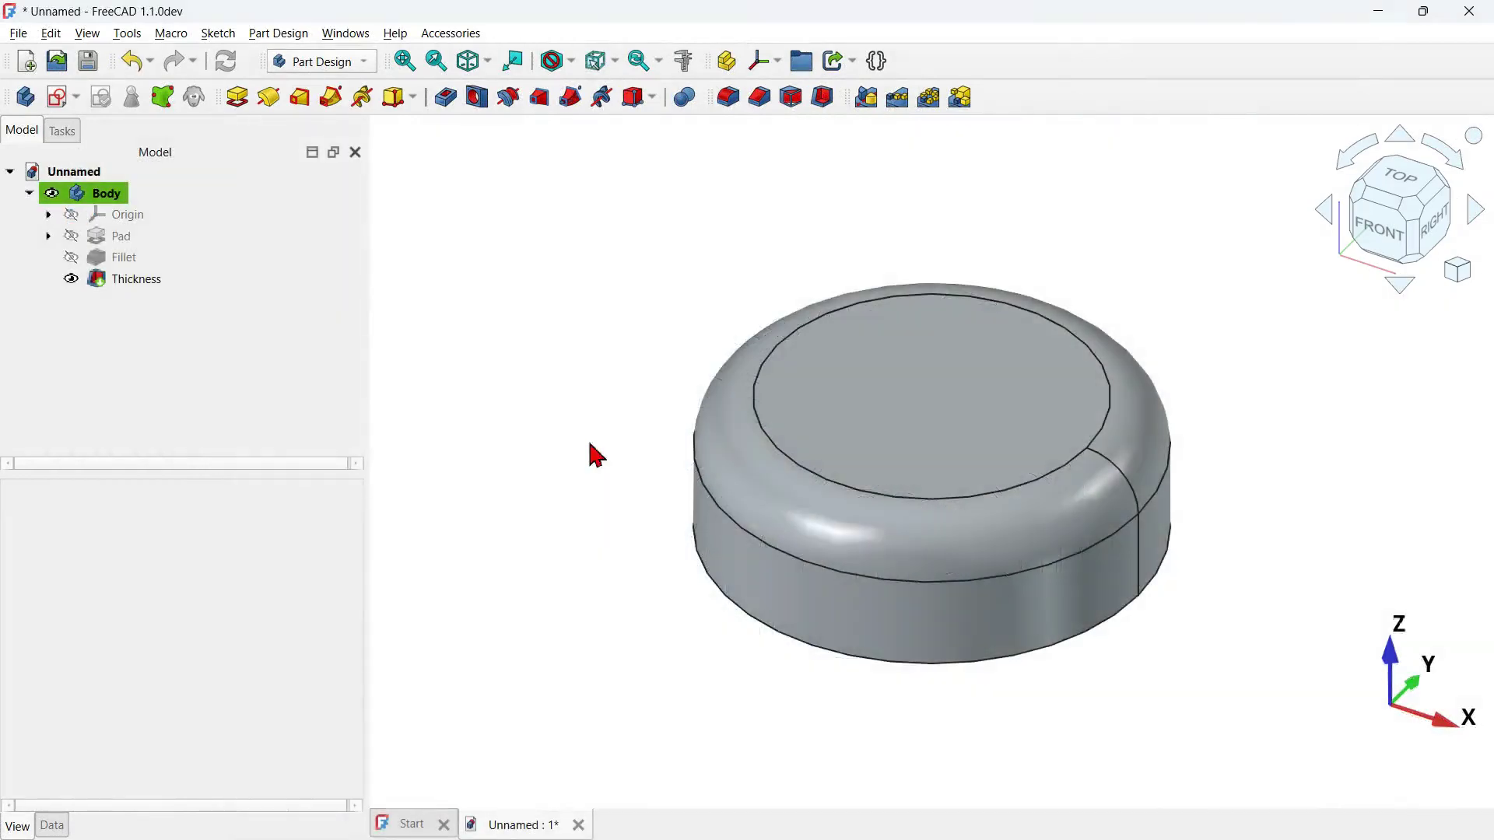
middle_click_drag(594, 454, 670, 487)
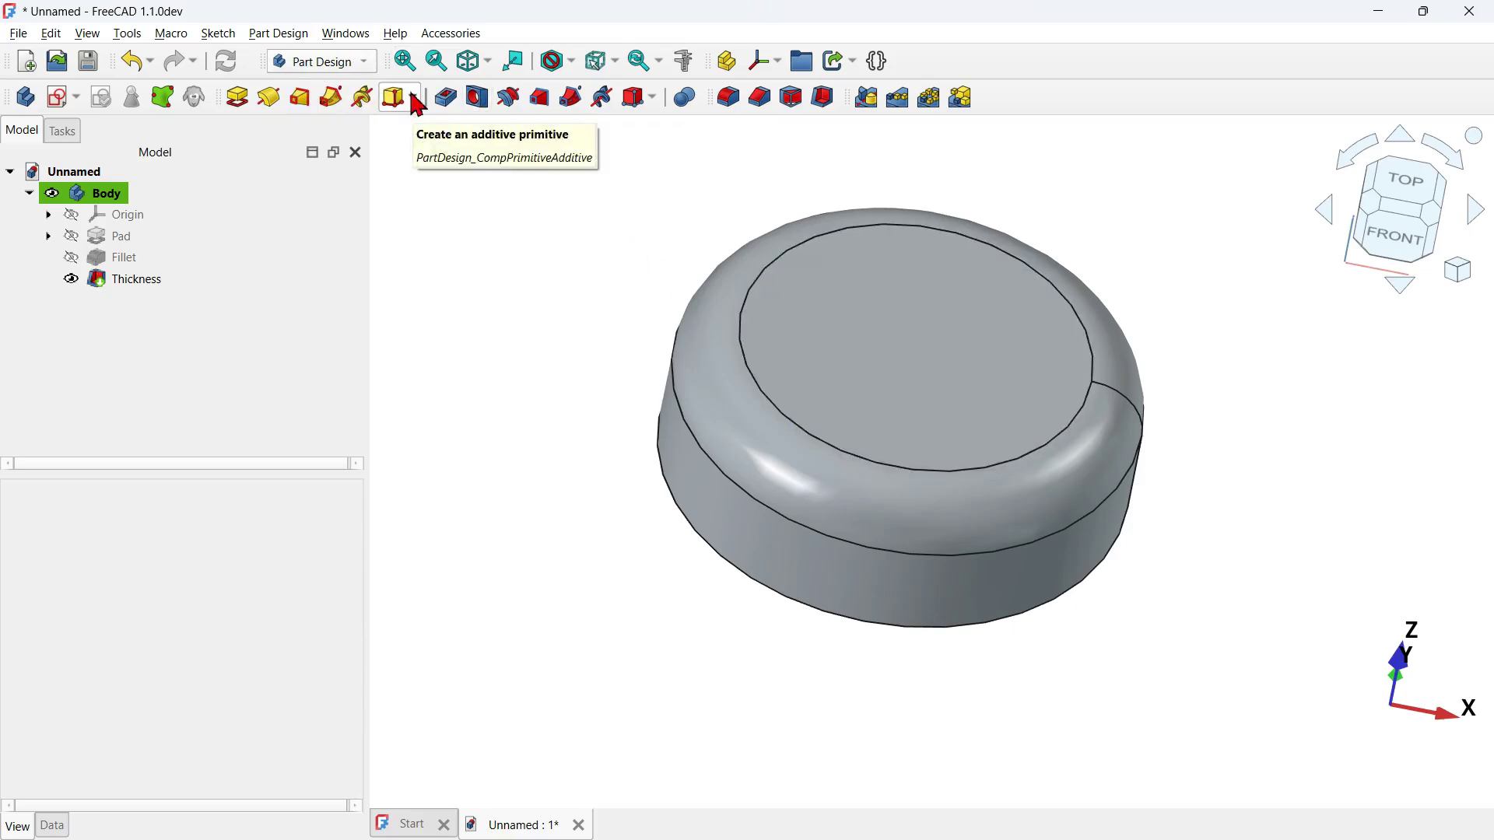
left_click(907, 337)
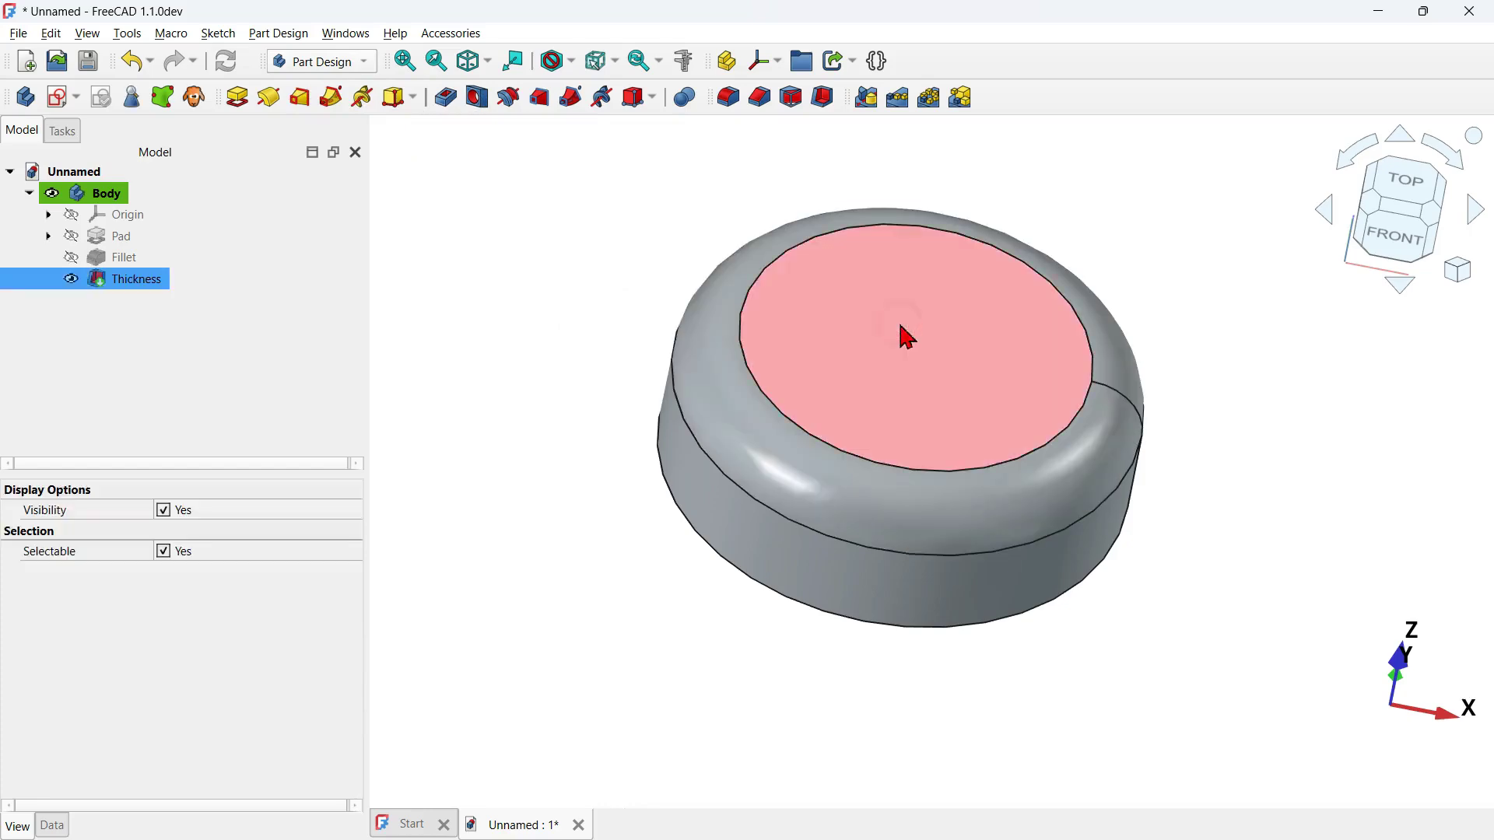
left_click(478, 99)
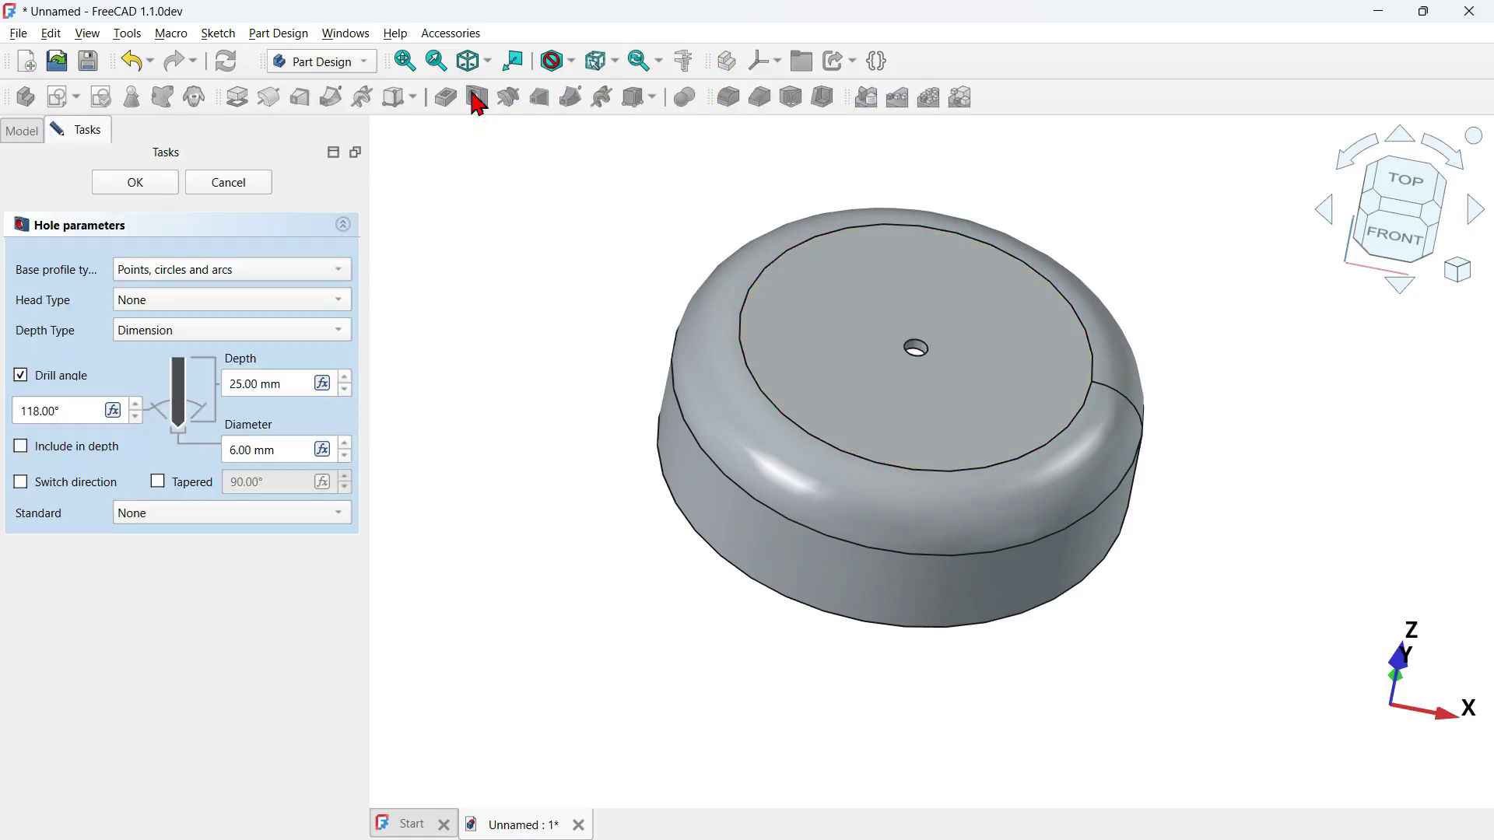
triple_click(290, 450)
type("70")
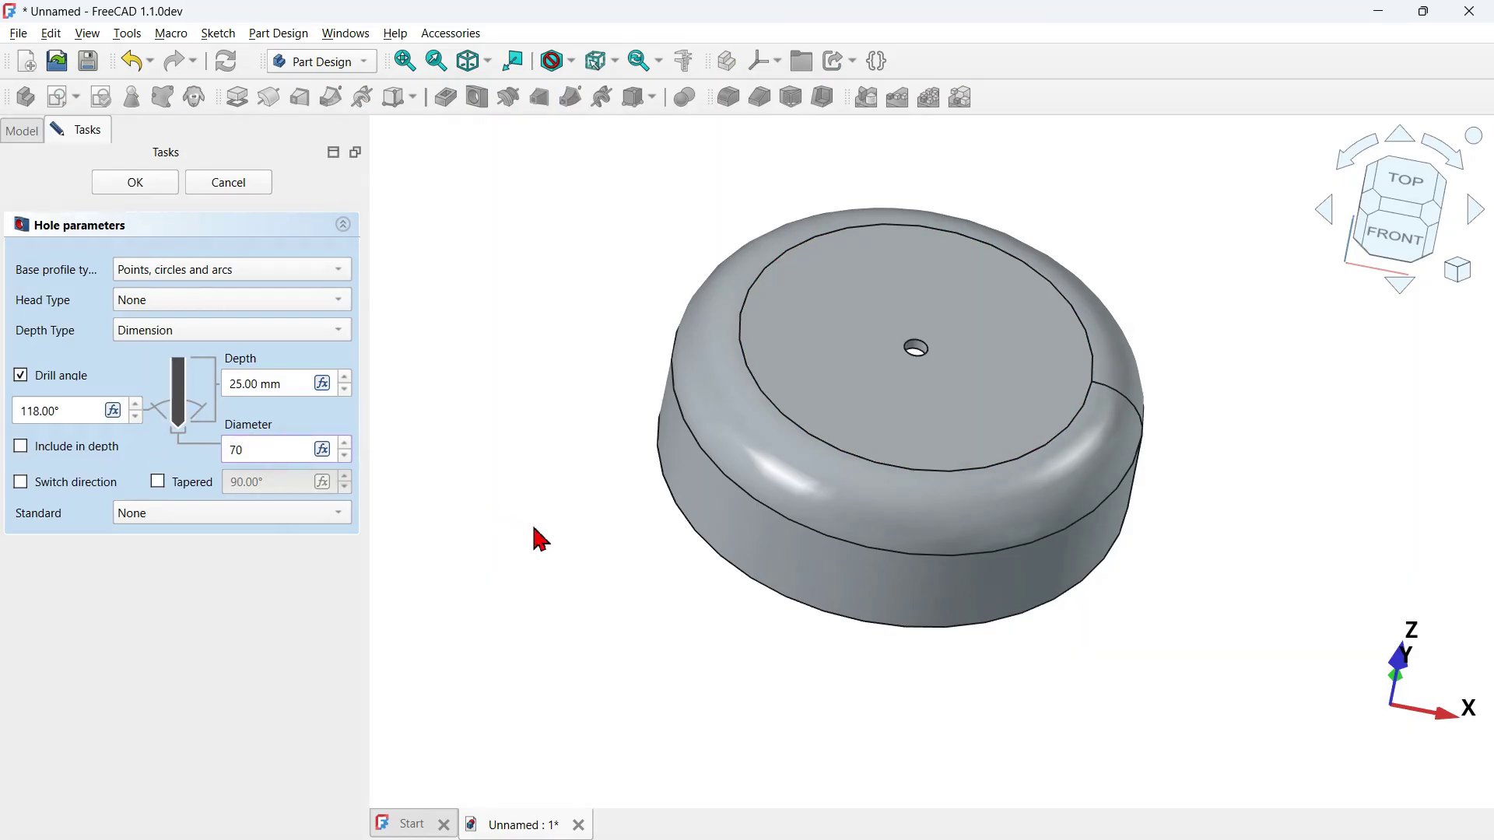
middle_click_drag(697, 611, 537, 396)
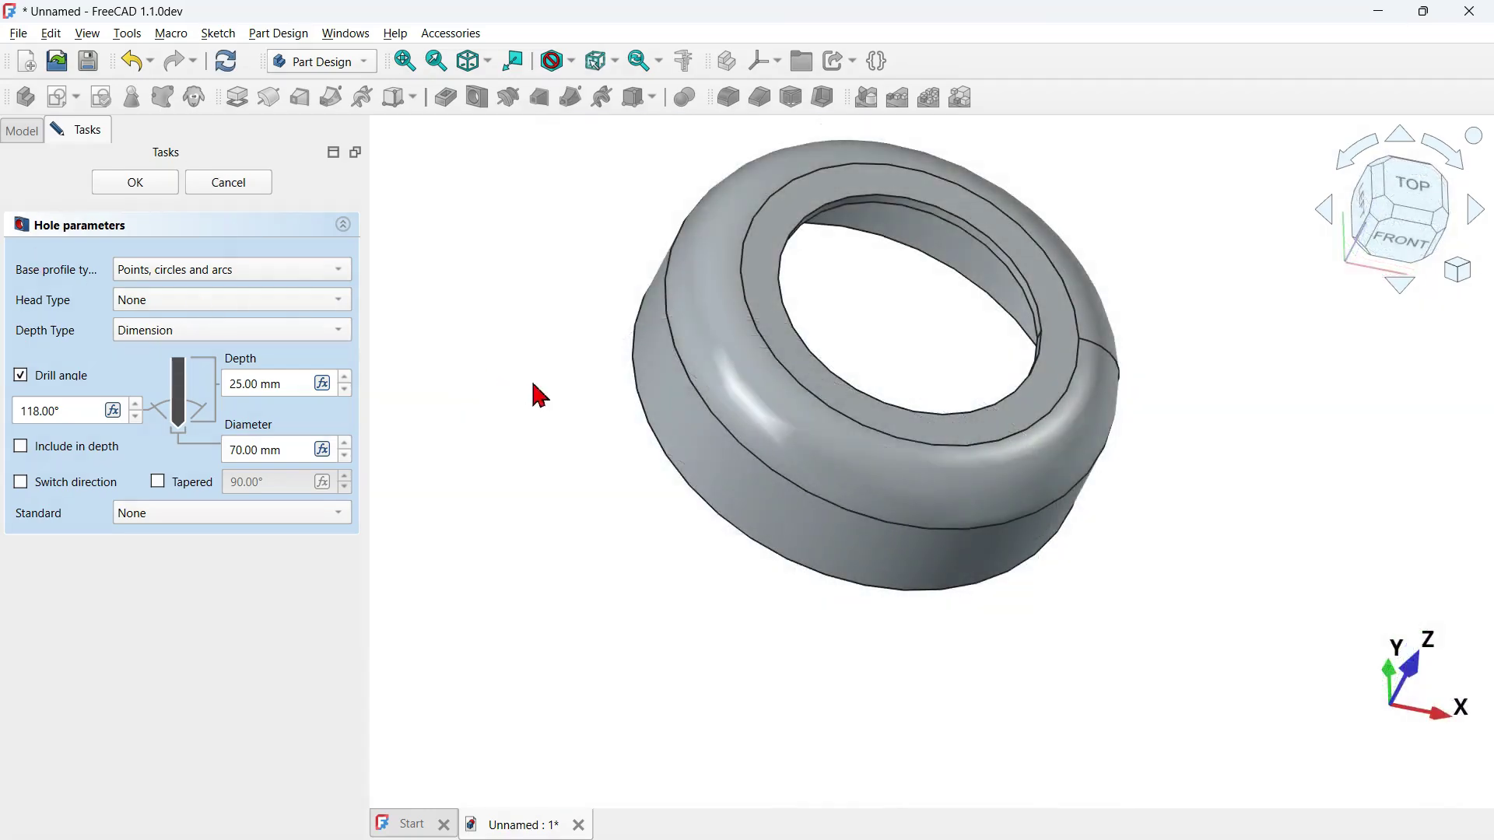
middle_click_drag(691, 453, 962, 231)
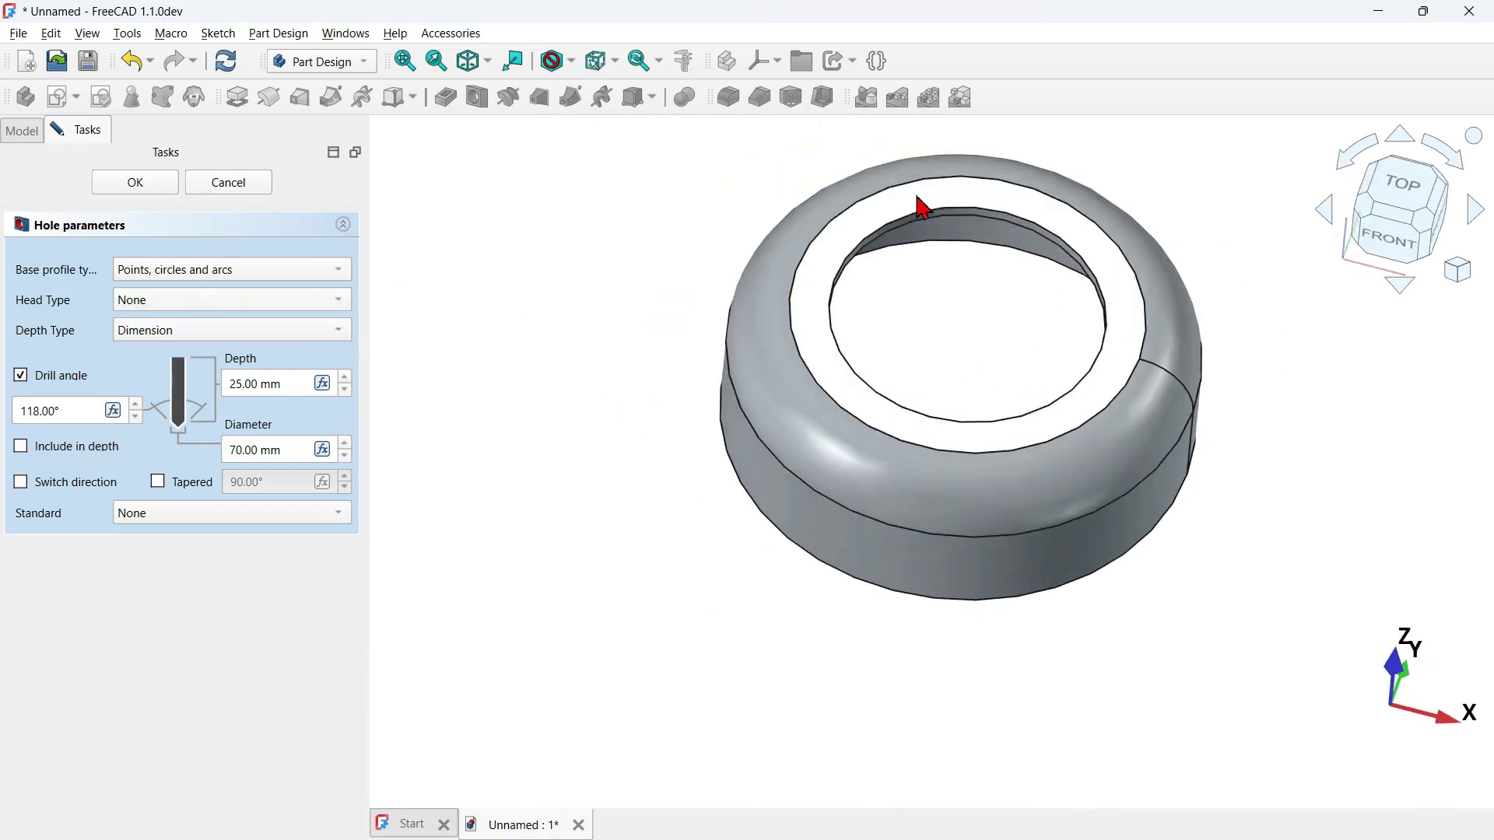
left_click(137, 187)
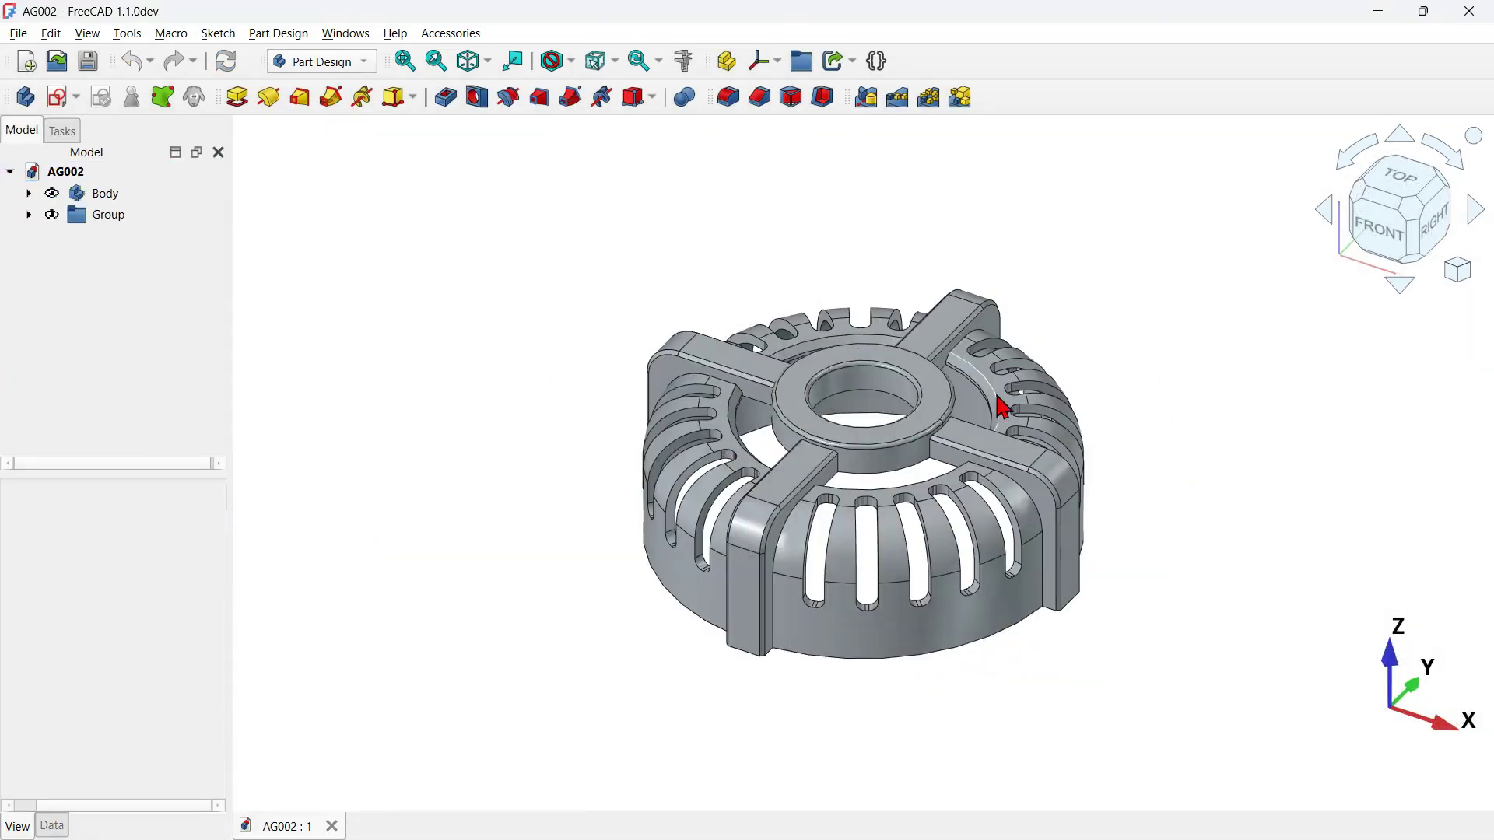
Chamfer the upper circular edge of the 70 mm hole with an equal-distance size of 2 mm.
scroll(1011, 404, "up", 4)
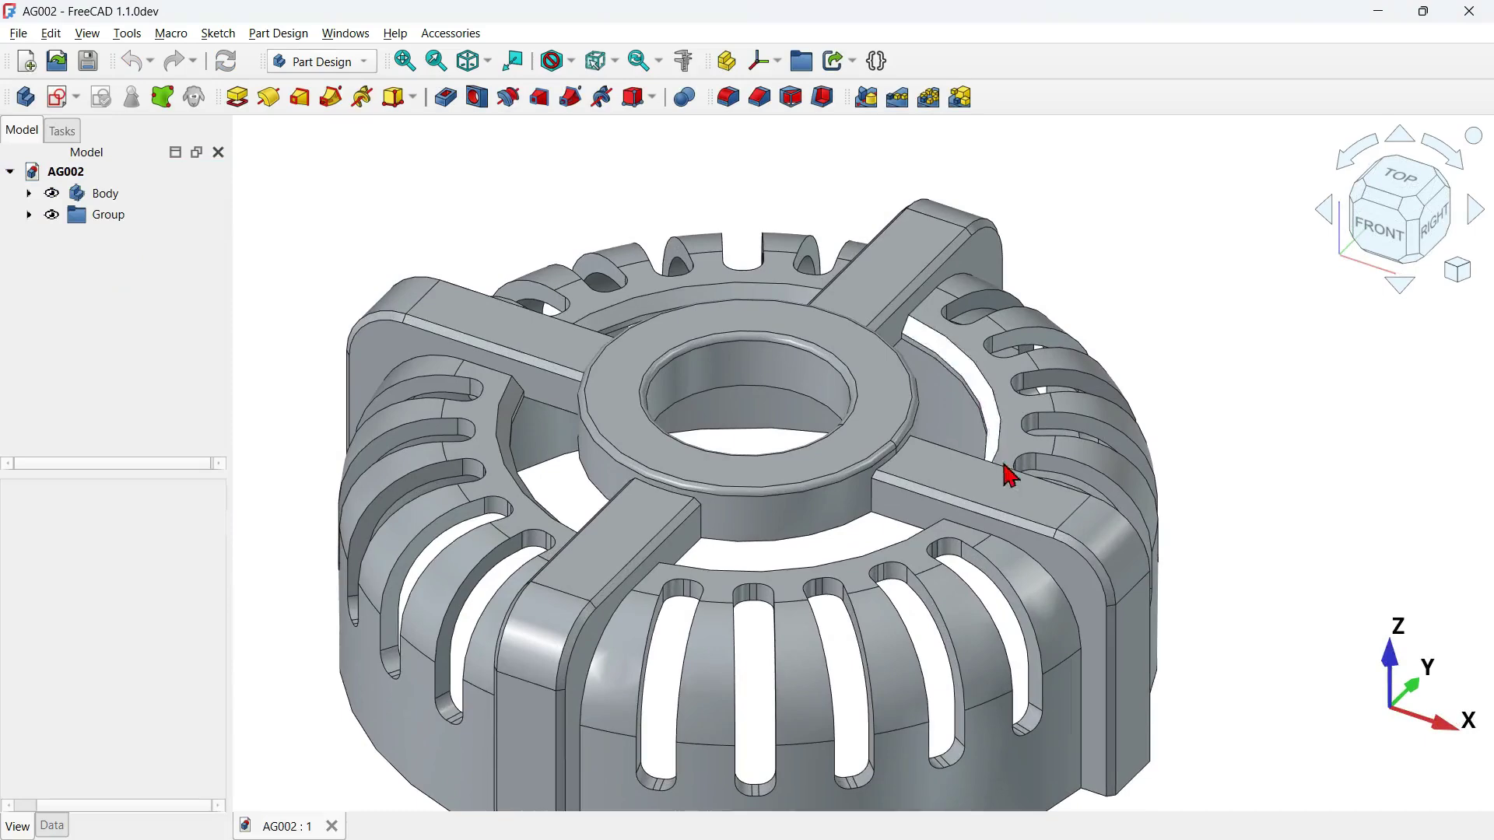
middle_click(874, 488)
middle_click_drag(864, 514, 776, 560)
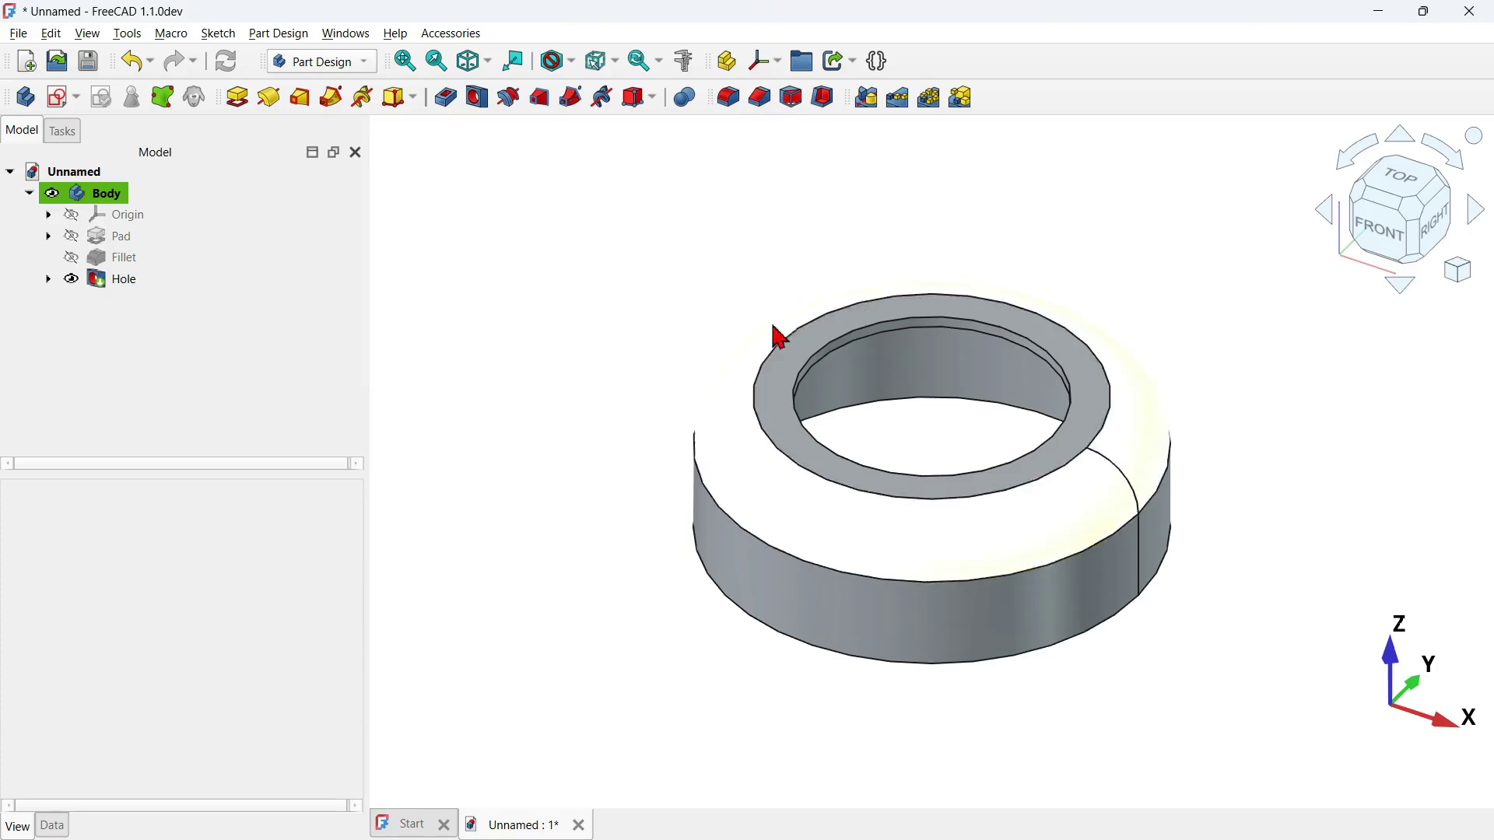
left_click(907, 331)
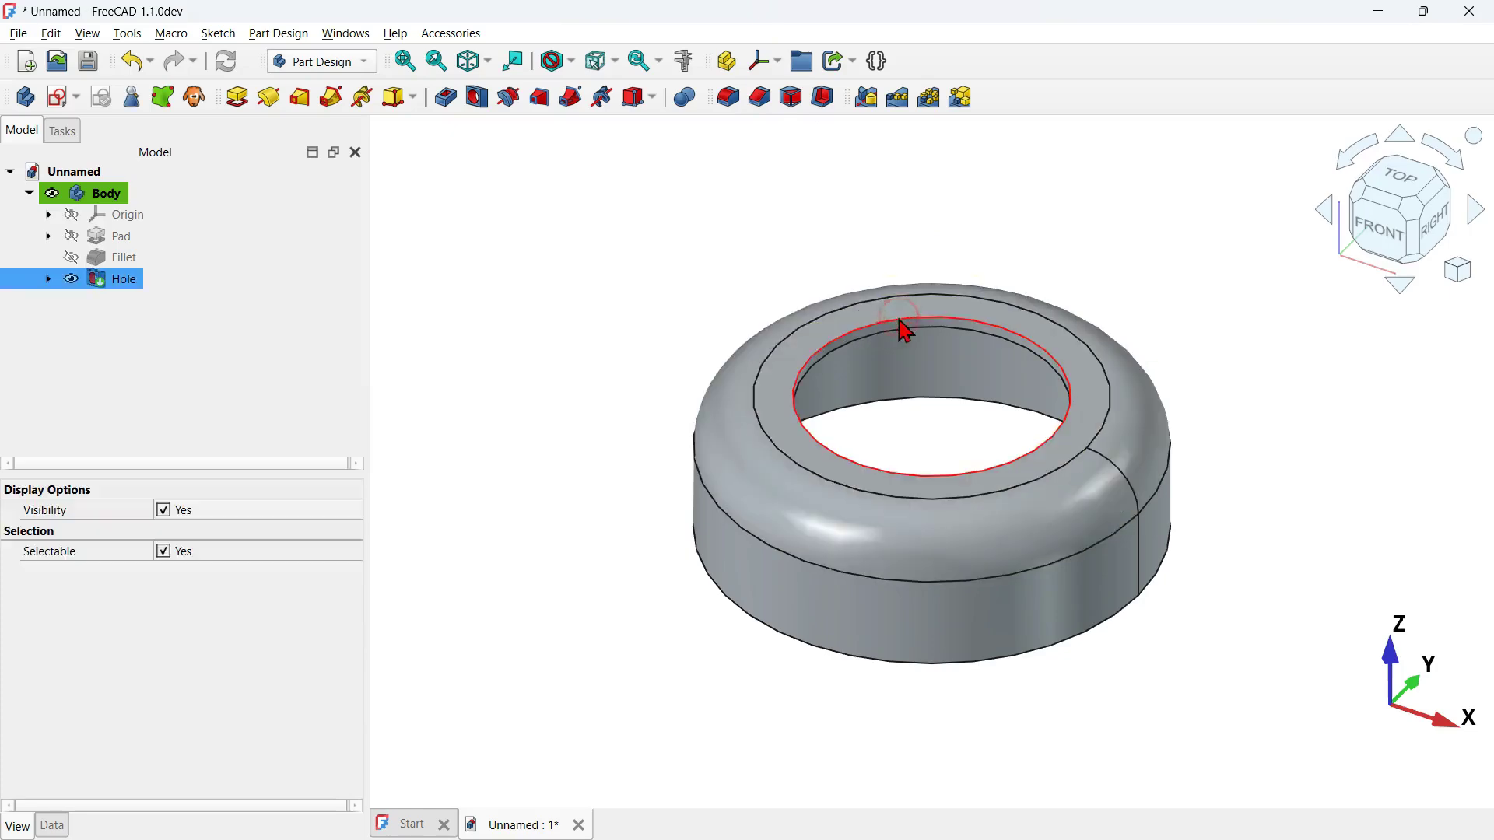
left_click(769, 109)
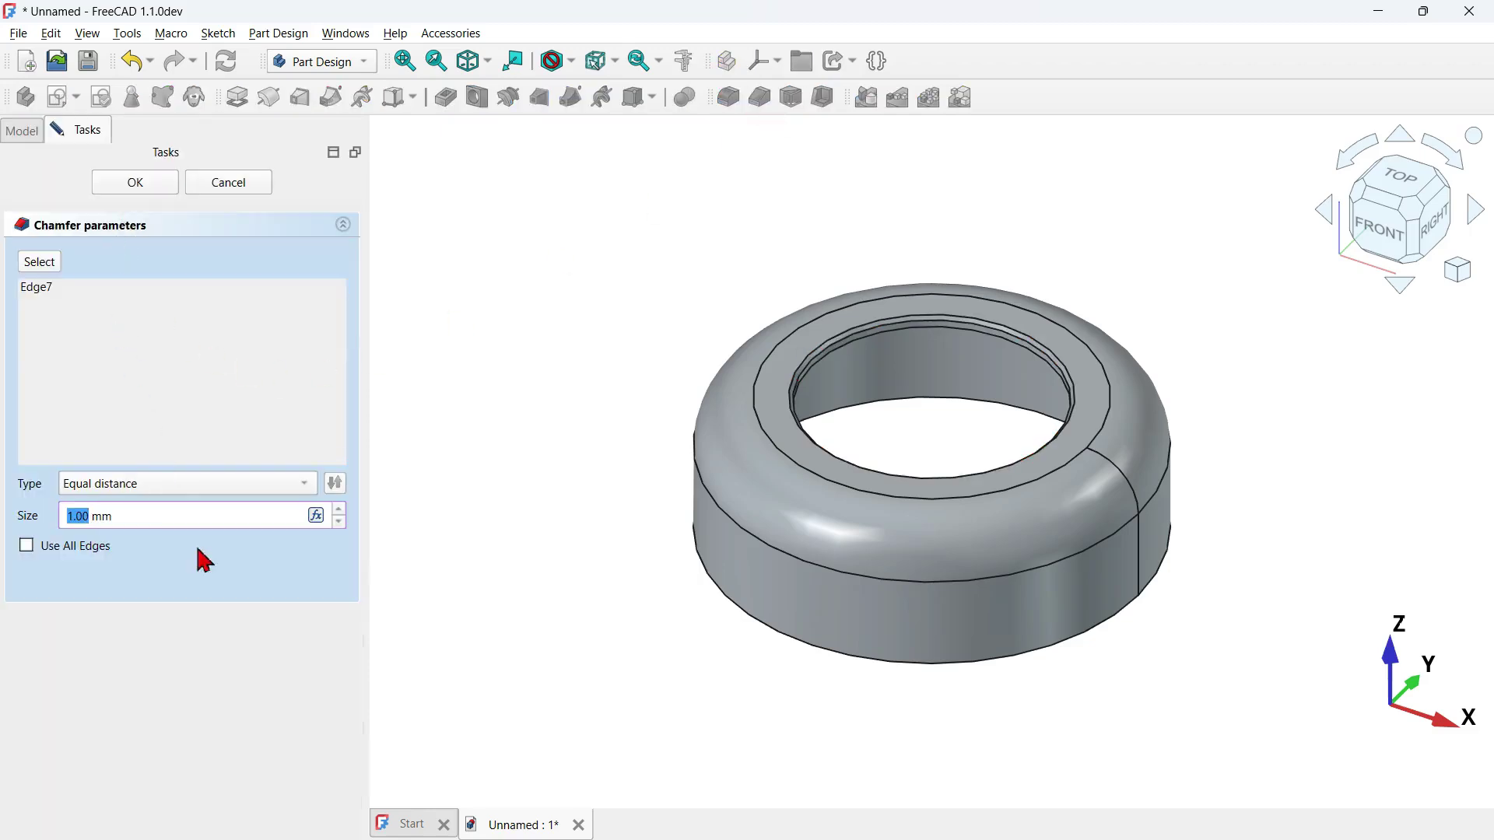
left_click_drag(150, 511, 16, 514)
type("2")
left_click(595, 393)
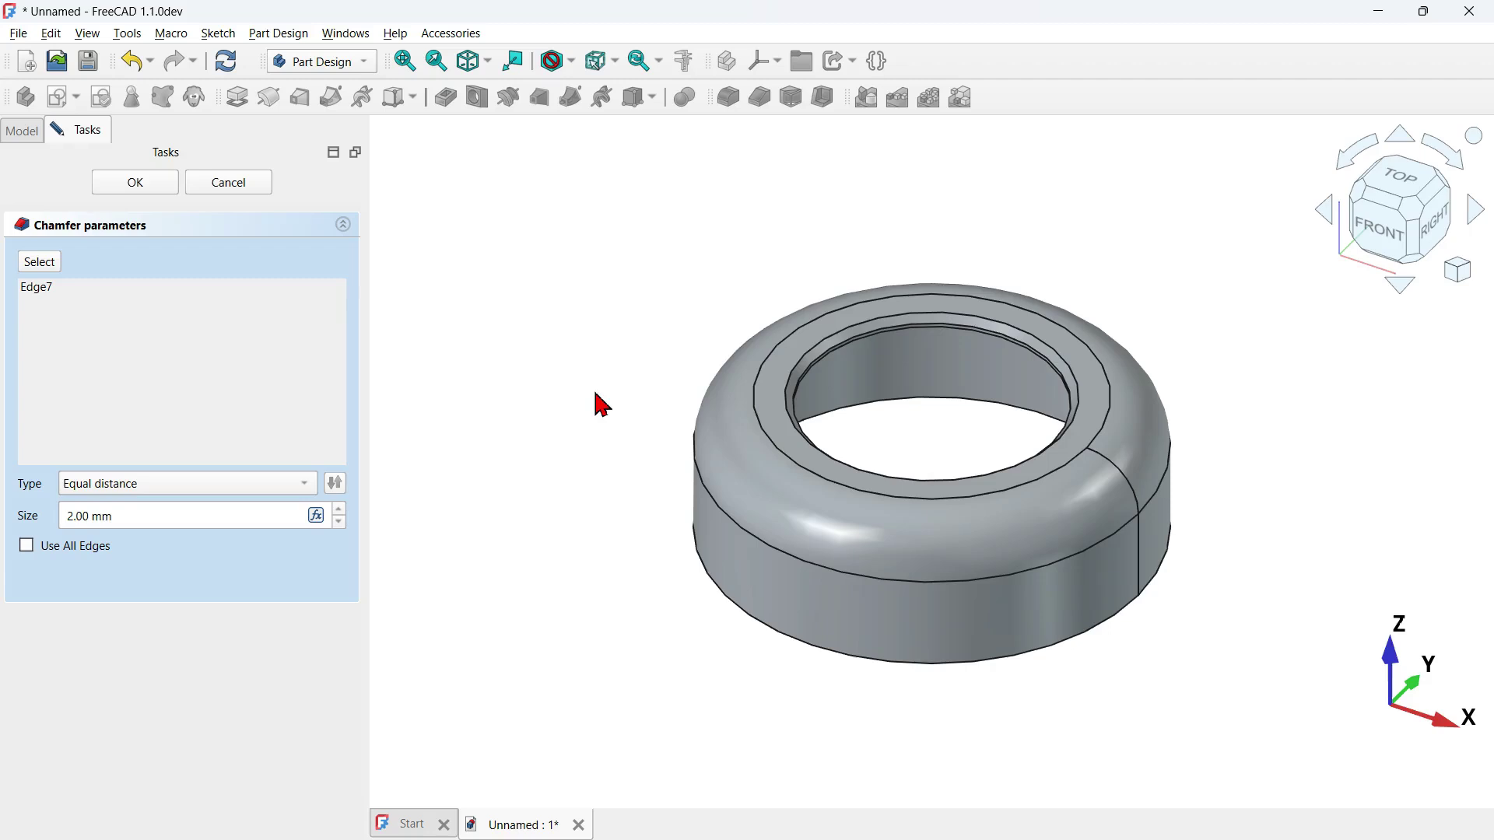
left_click(137, 184)
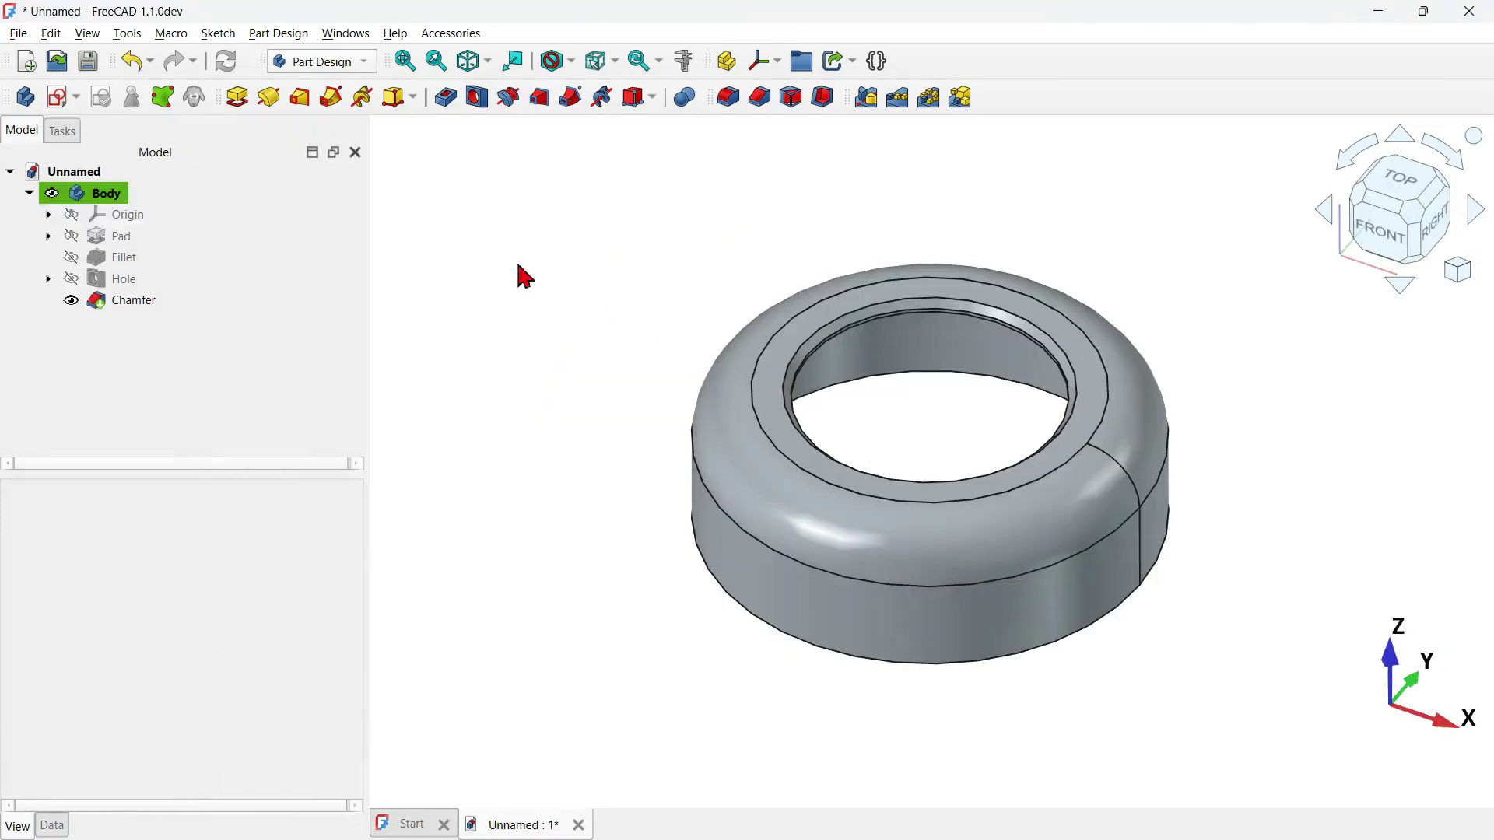
Start a new sketch on the XZ base plane and show the body in section view.
left_click(61, 101)
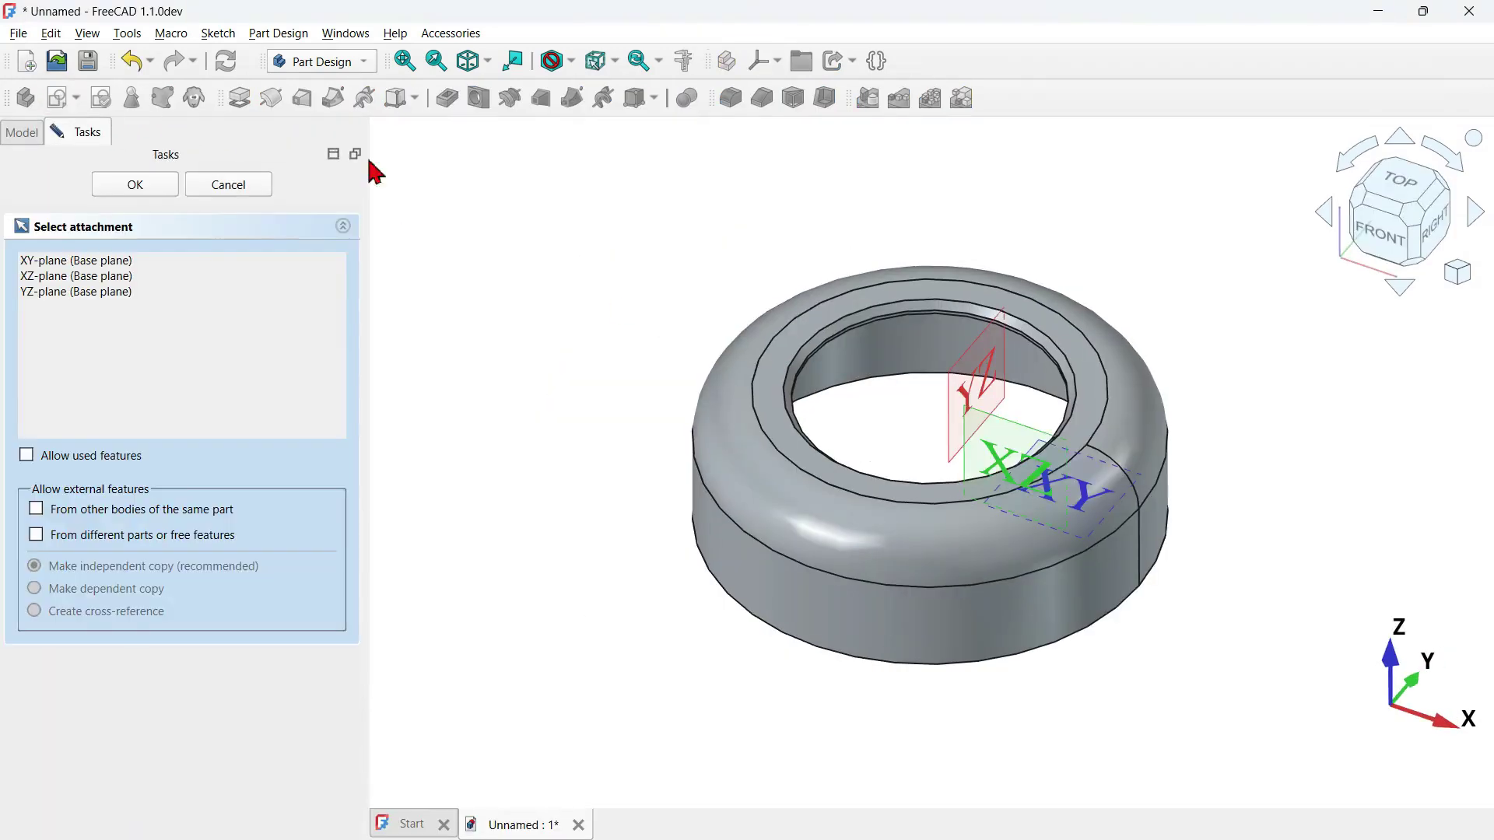
left_click(1009, 444)
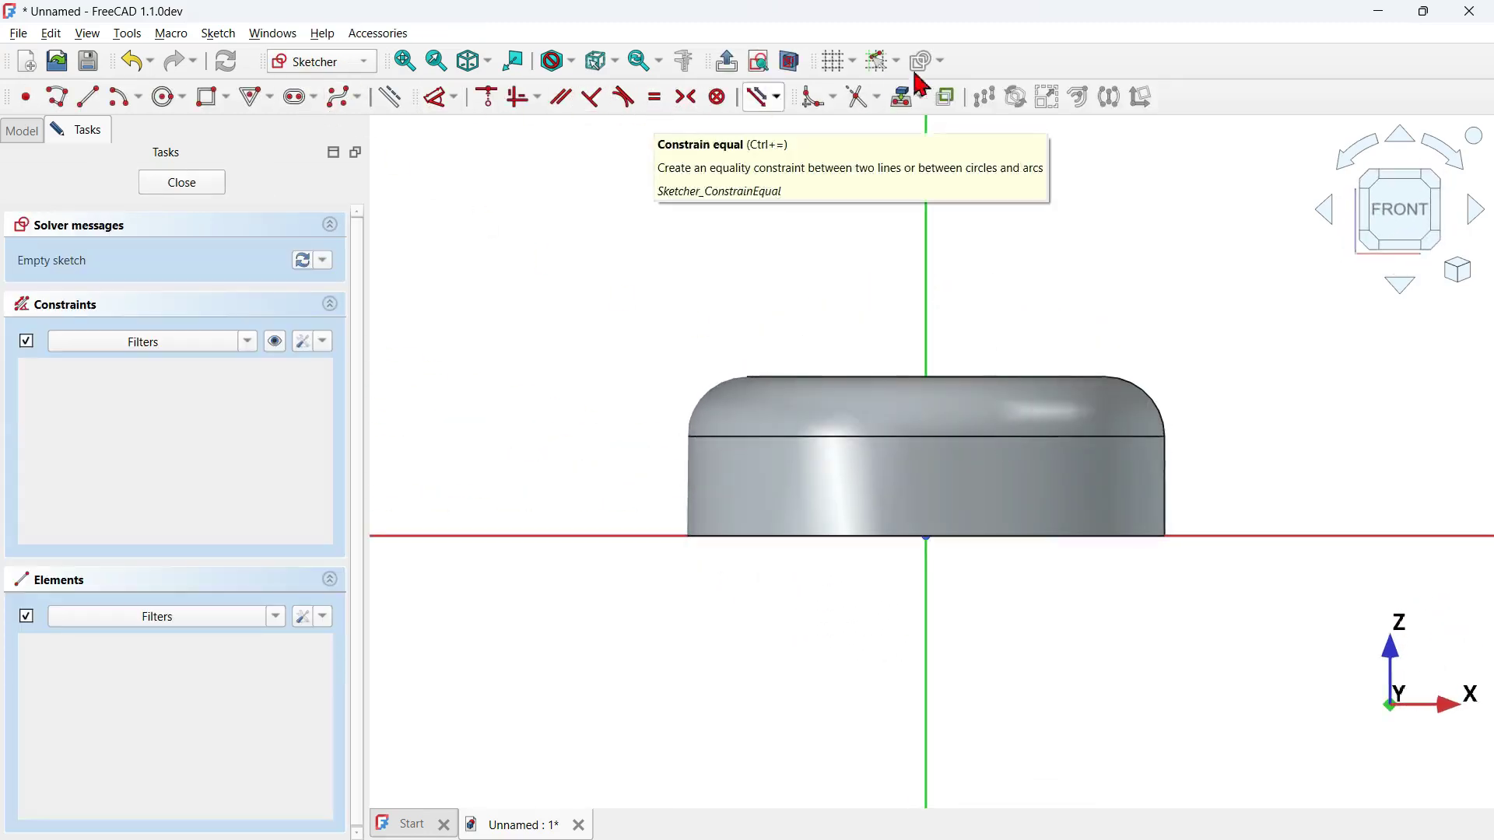
left_click(791, 60)
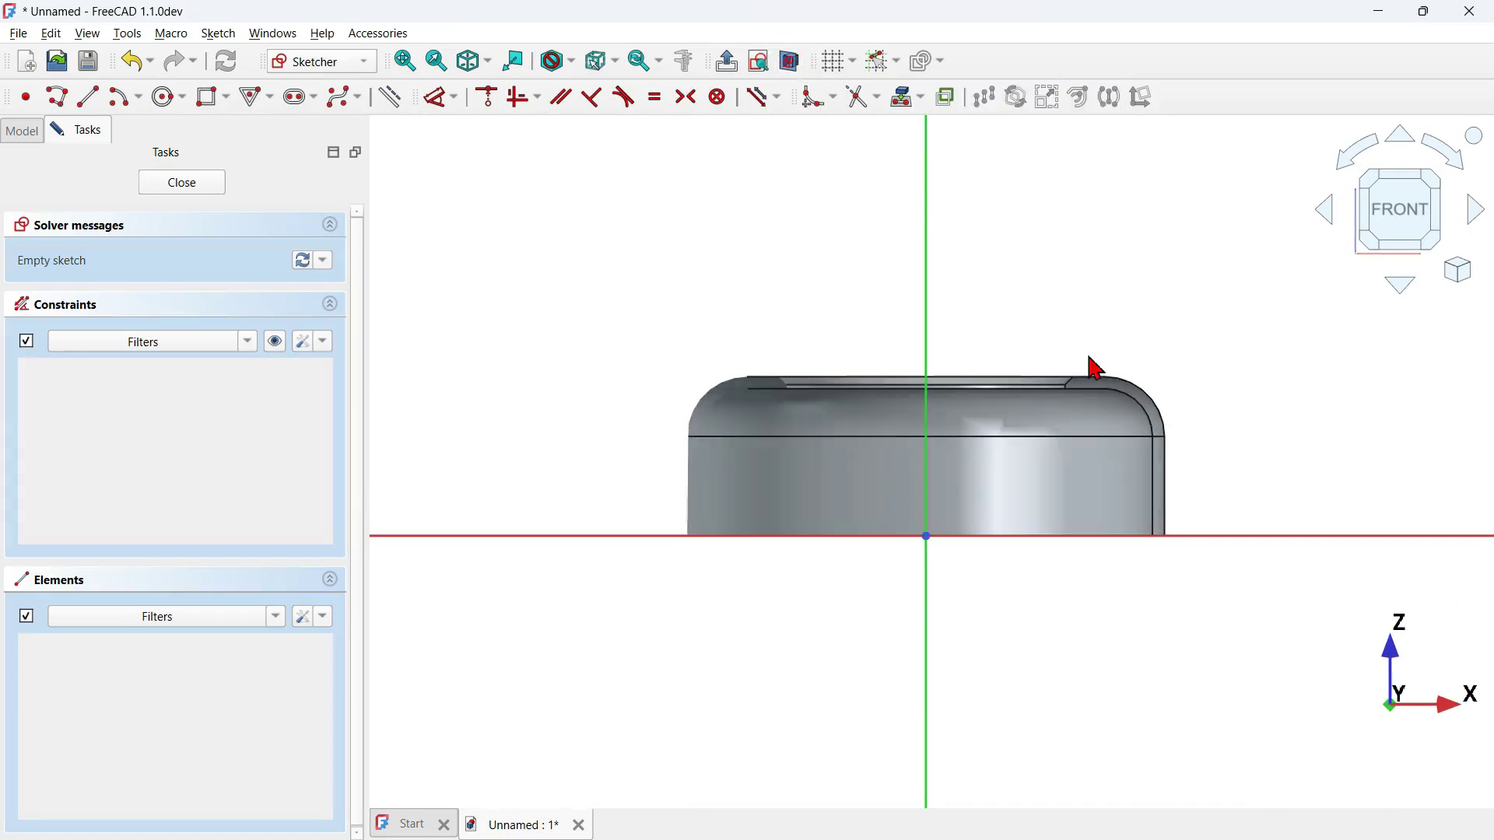
scroll(1093, 367, "up", 2)
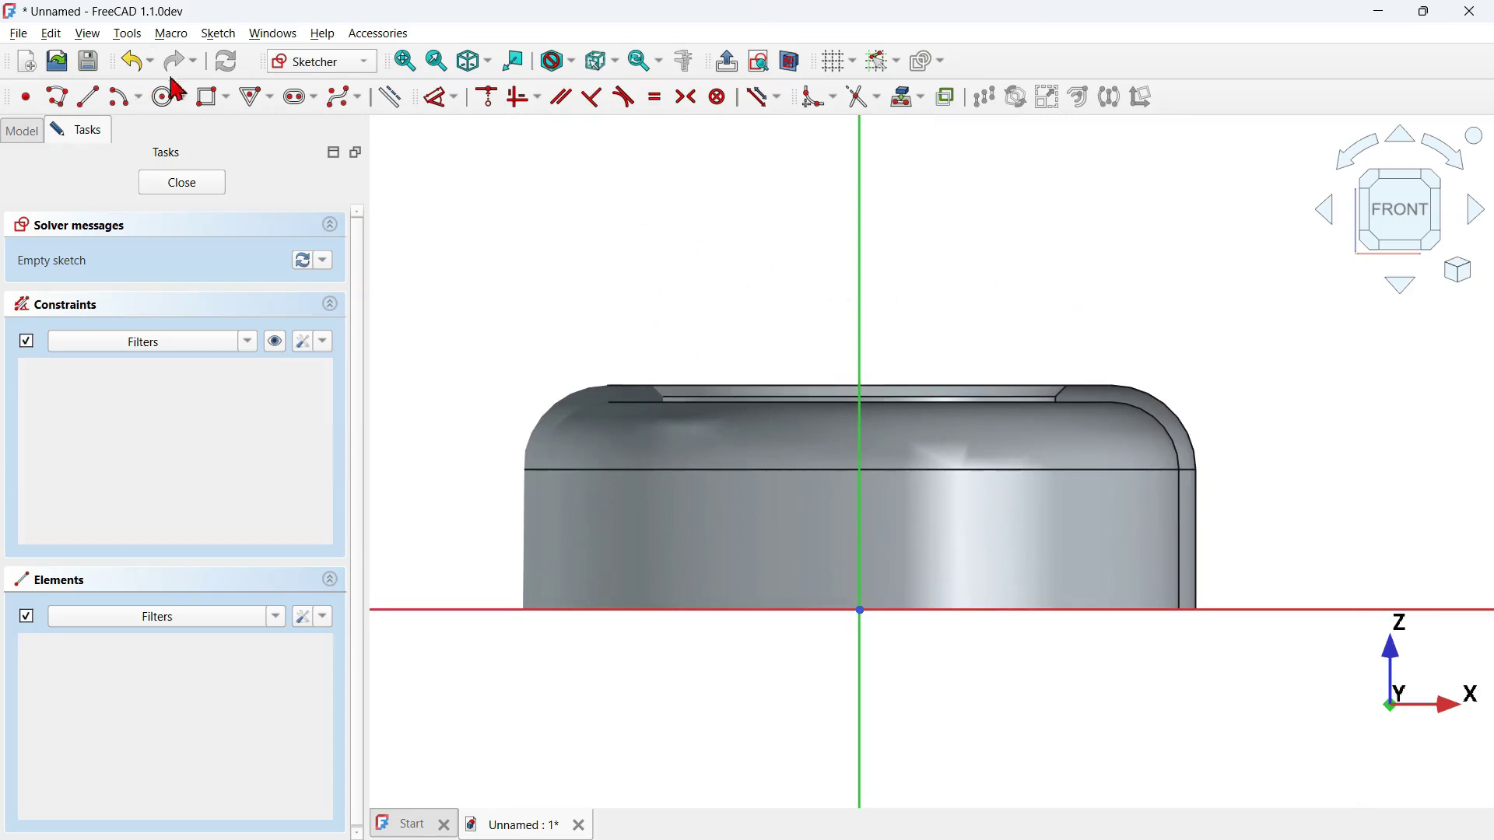
Sketch two nested rectangles around the section: an outer one about 143 by 70 mm based on the horizontal axis, and an inner one about 116 mm wide.
left_click(210, 98)
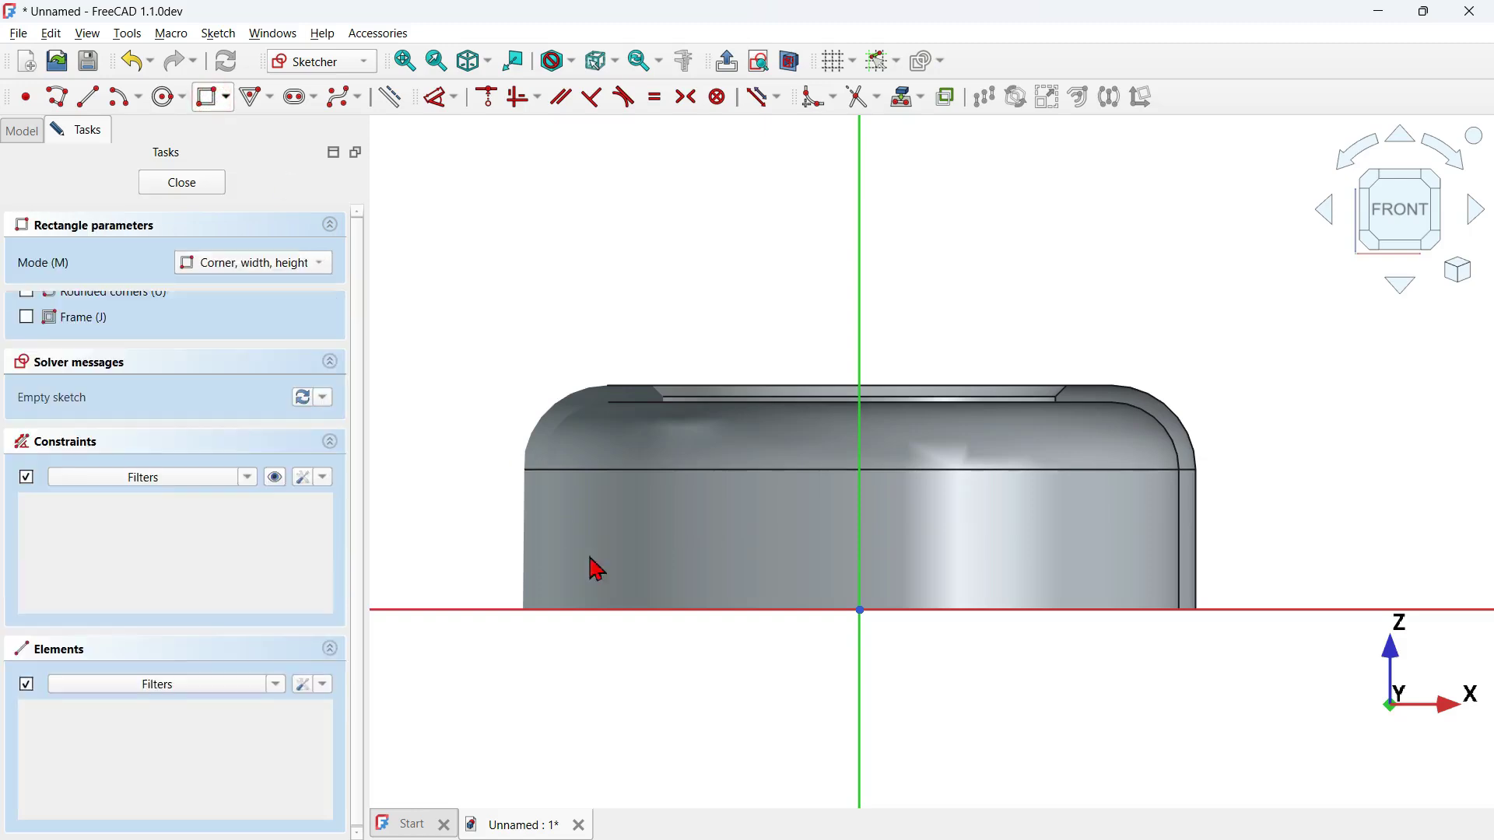
left_click(471, 614)
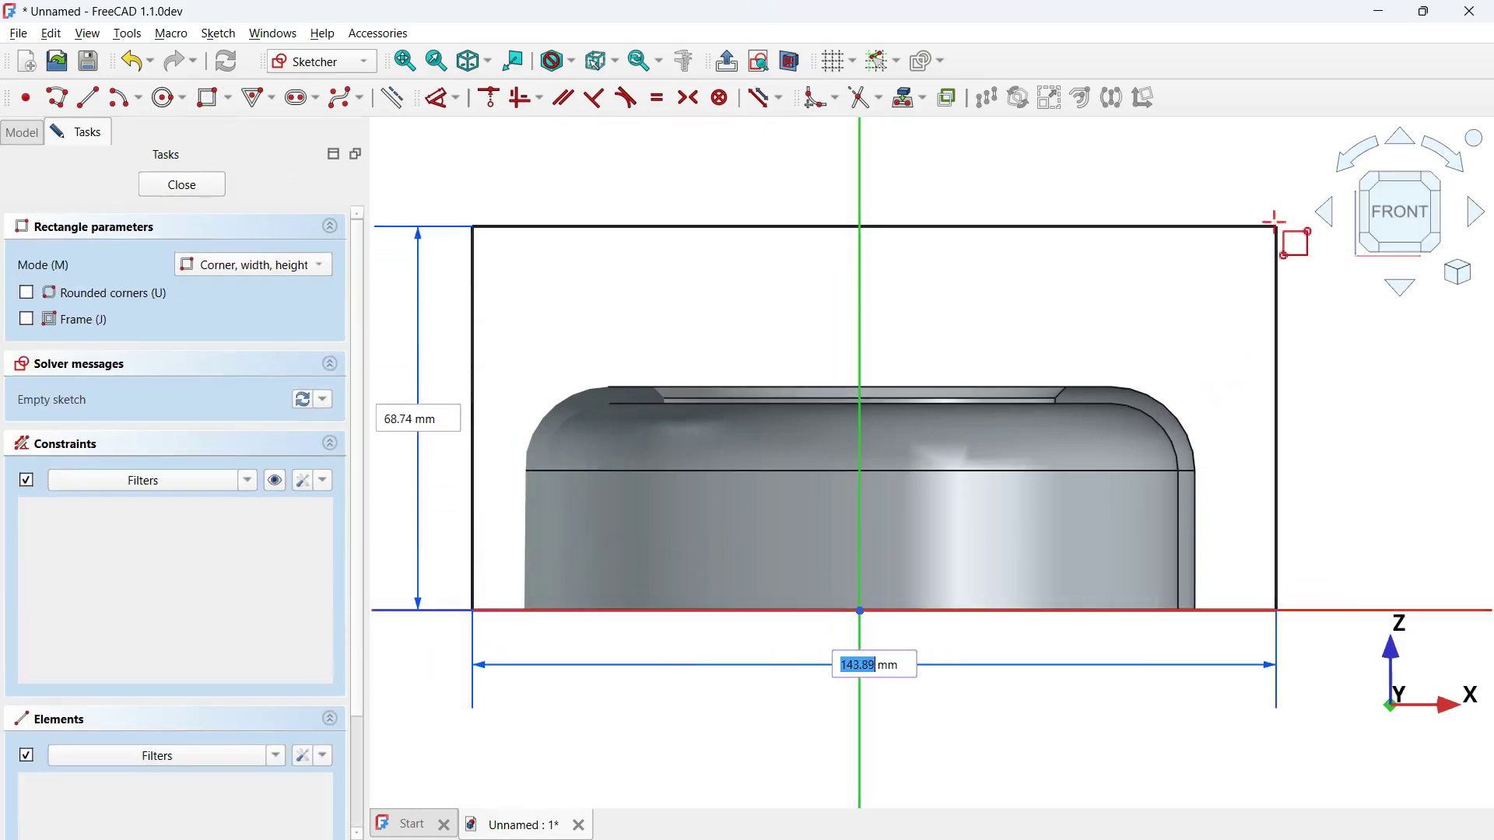
left_click(1271, 221)
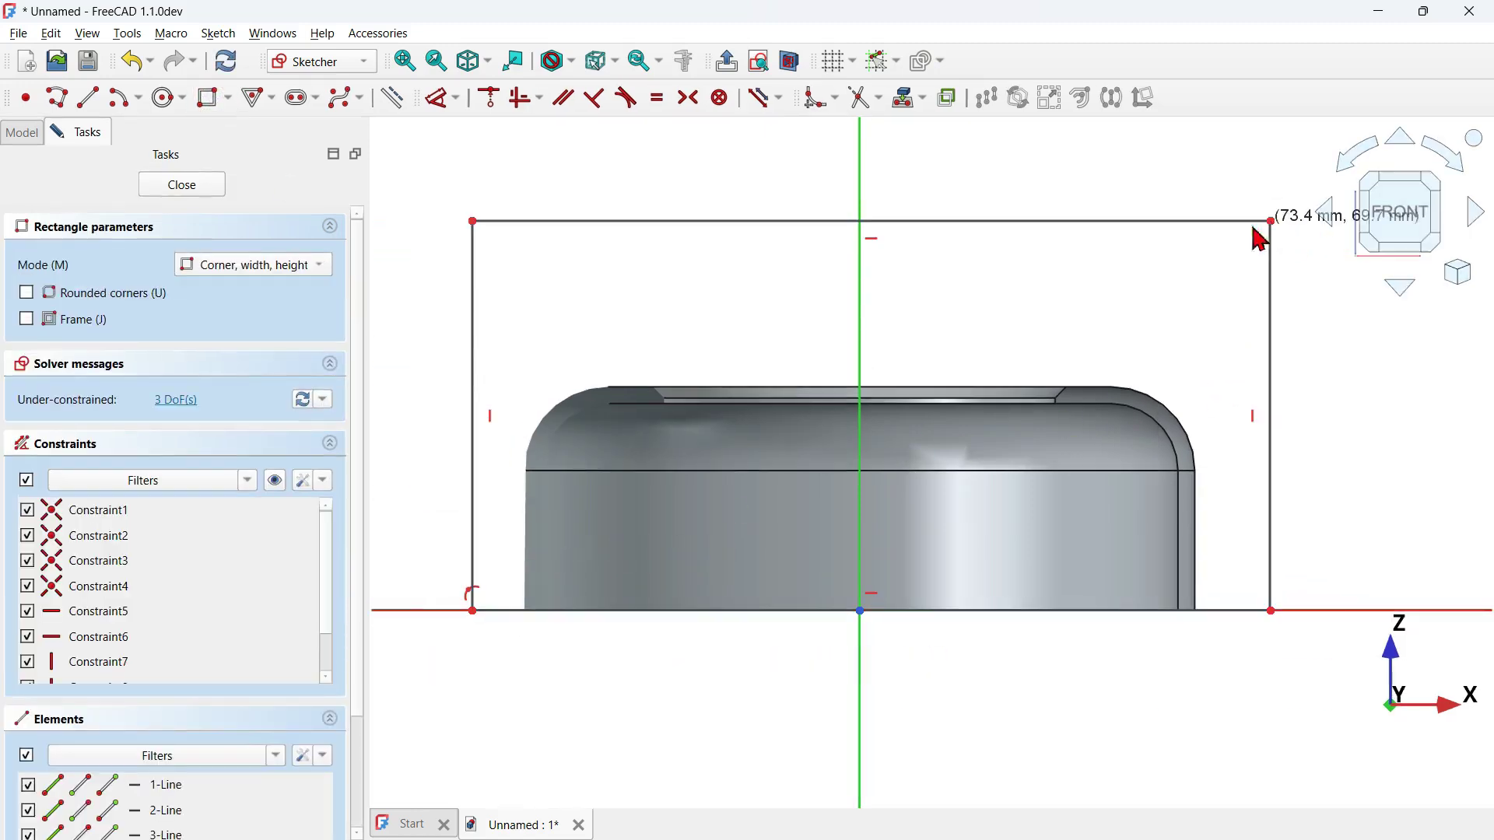
left_click(554, 293)
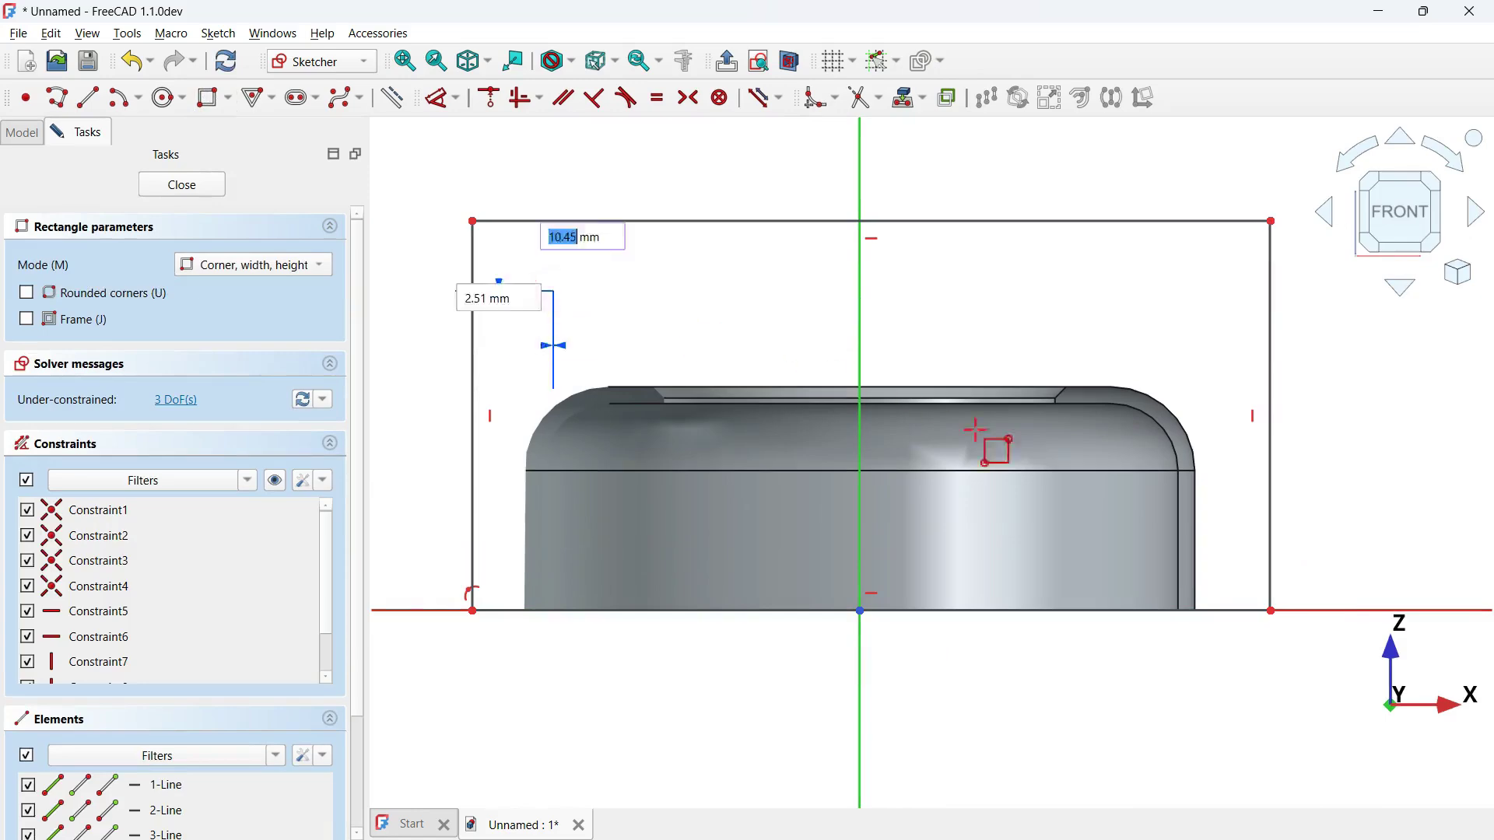
left_click(1200, 564)
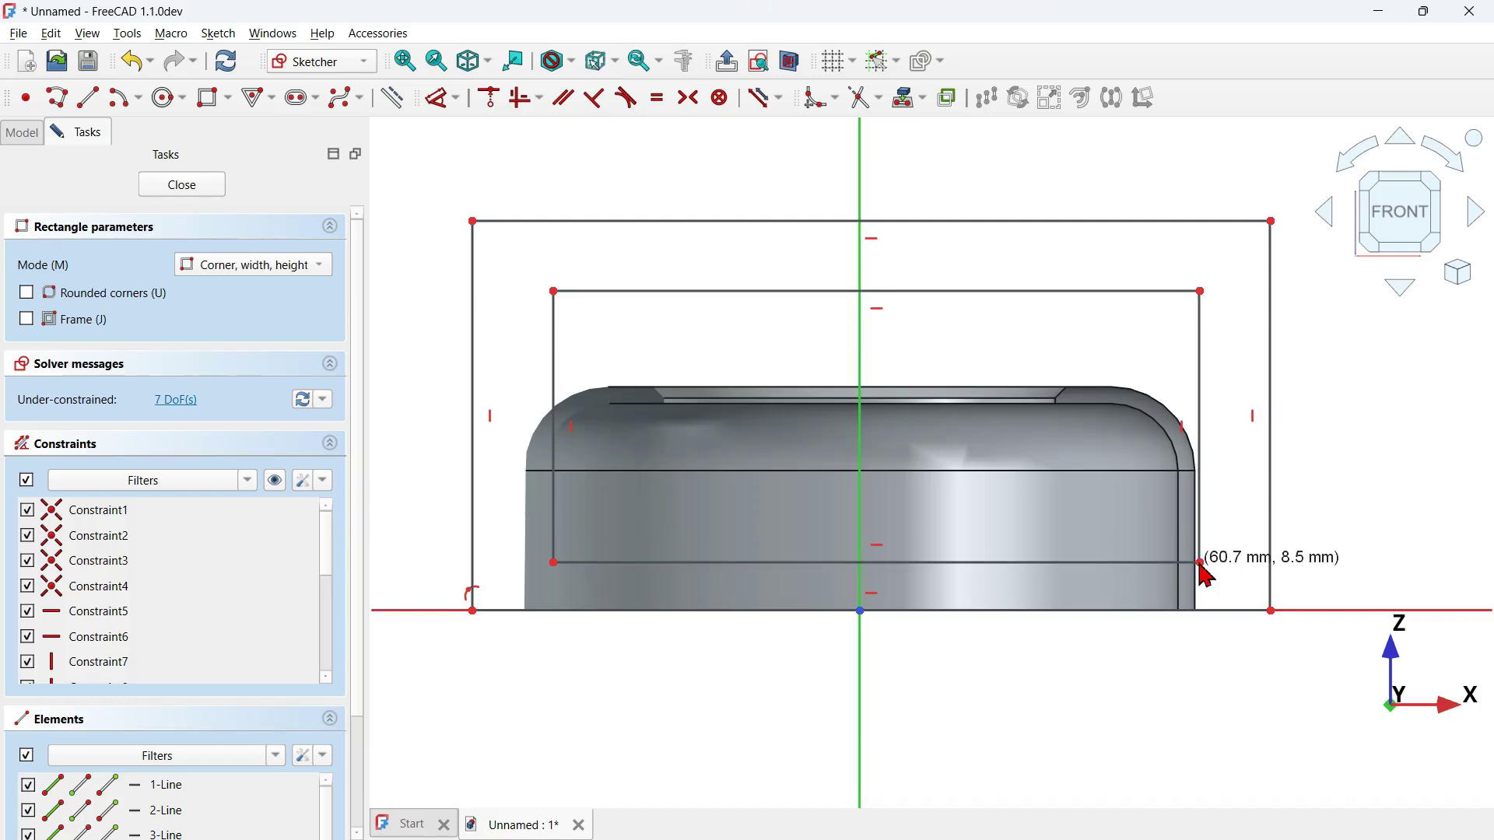
right_click(1350, 514)
Delete the lower edges of both rectangles and join their open ends with one line on each side.
left_click_drag(1105, 685, 1003, 515)
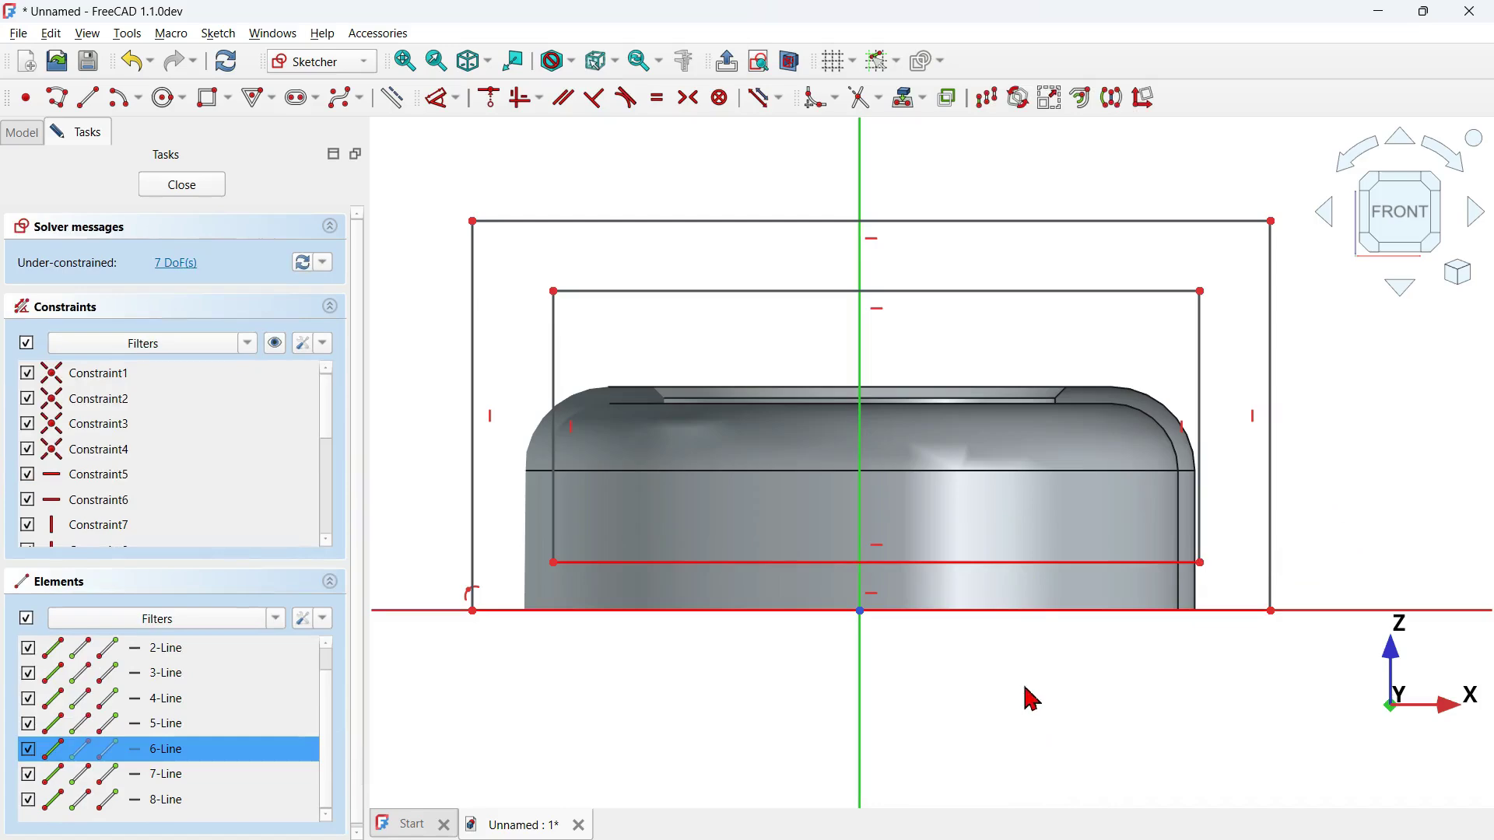
key("Delete")
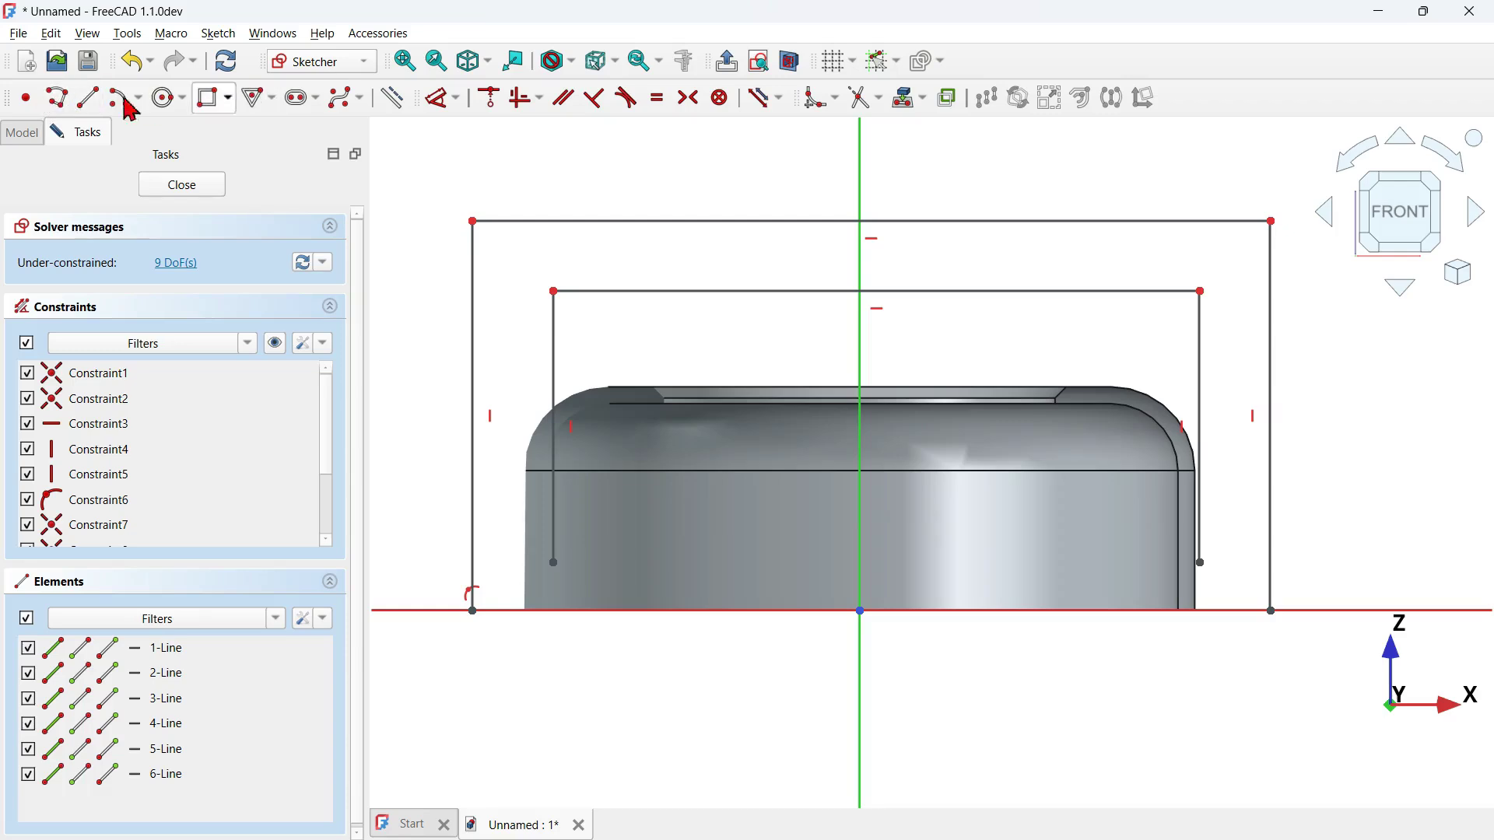
left_click(89, 98)
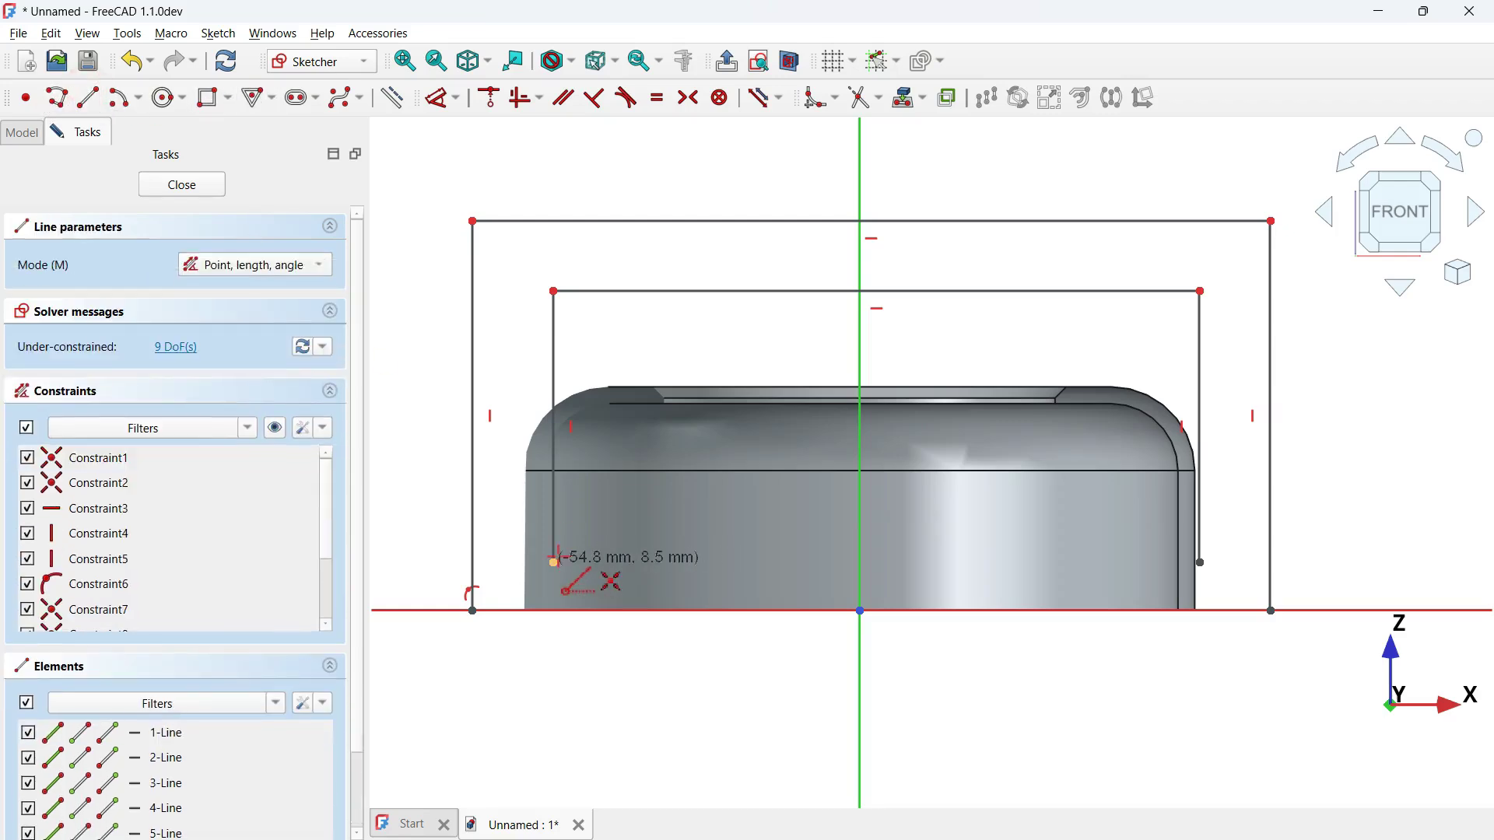
left_click(554, 561)
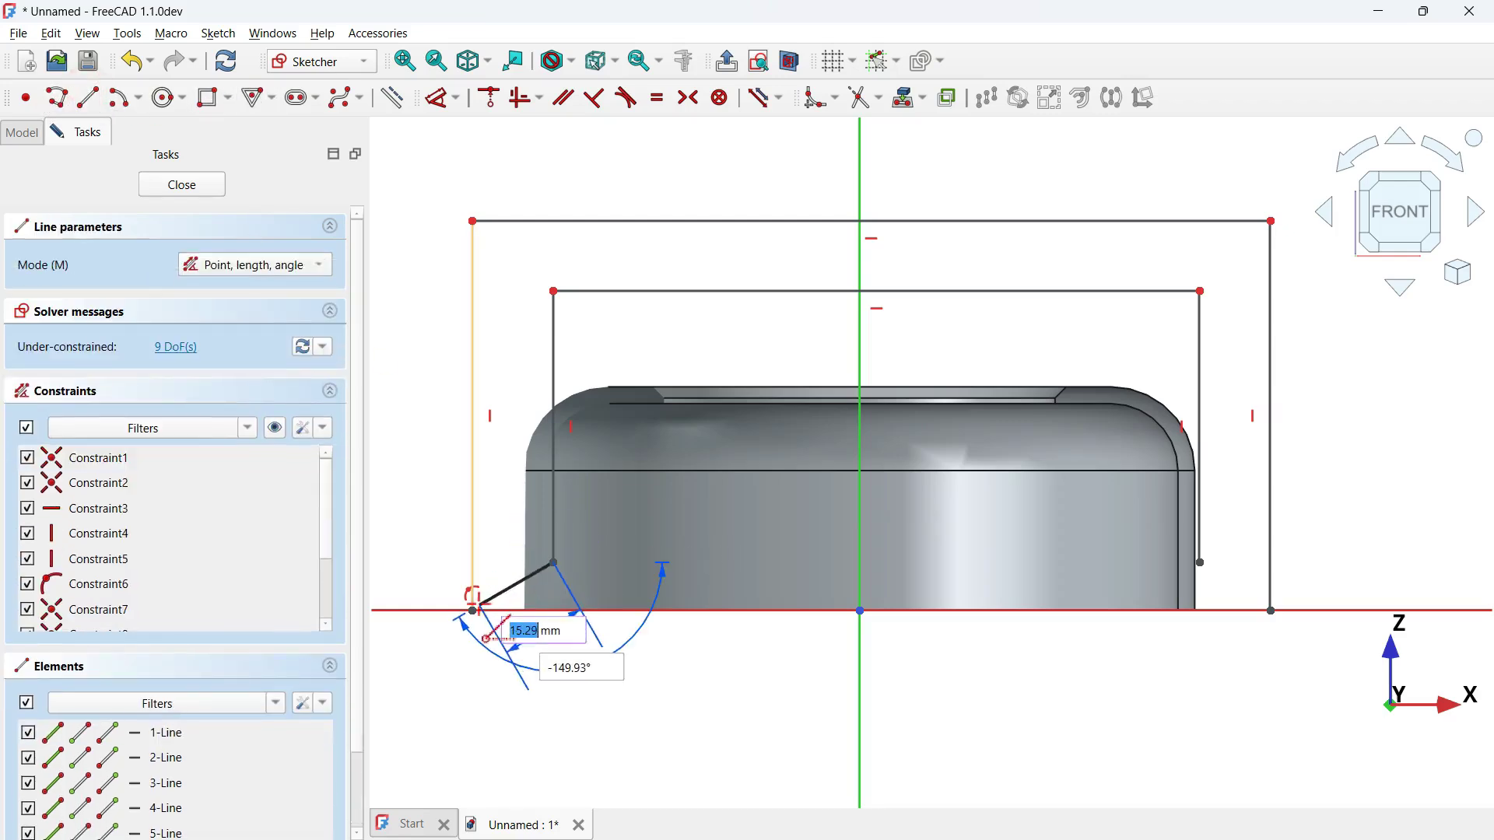
left_click(472, 611)
left_click(1200, 562)
left_click(1271, 611)
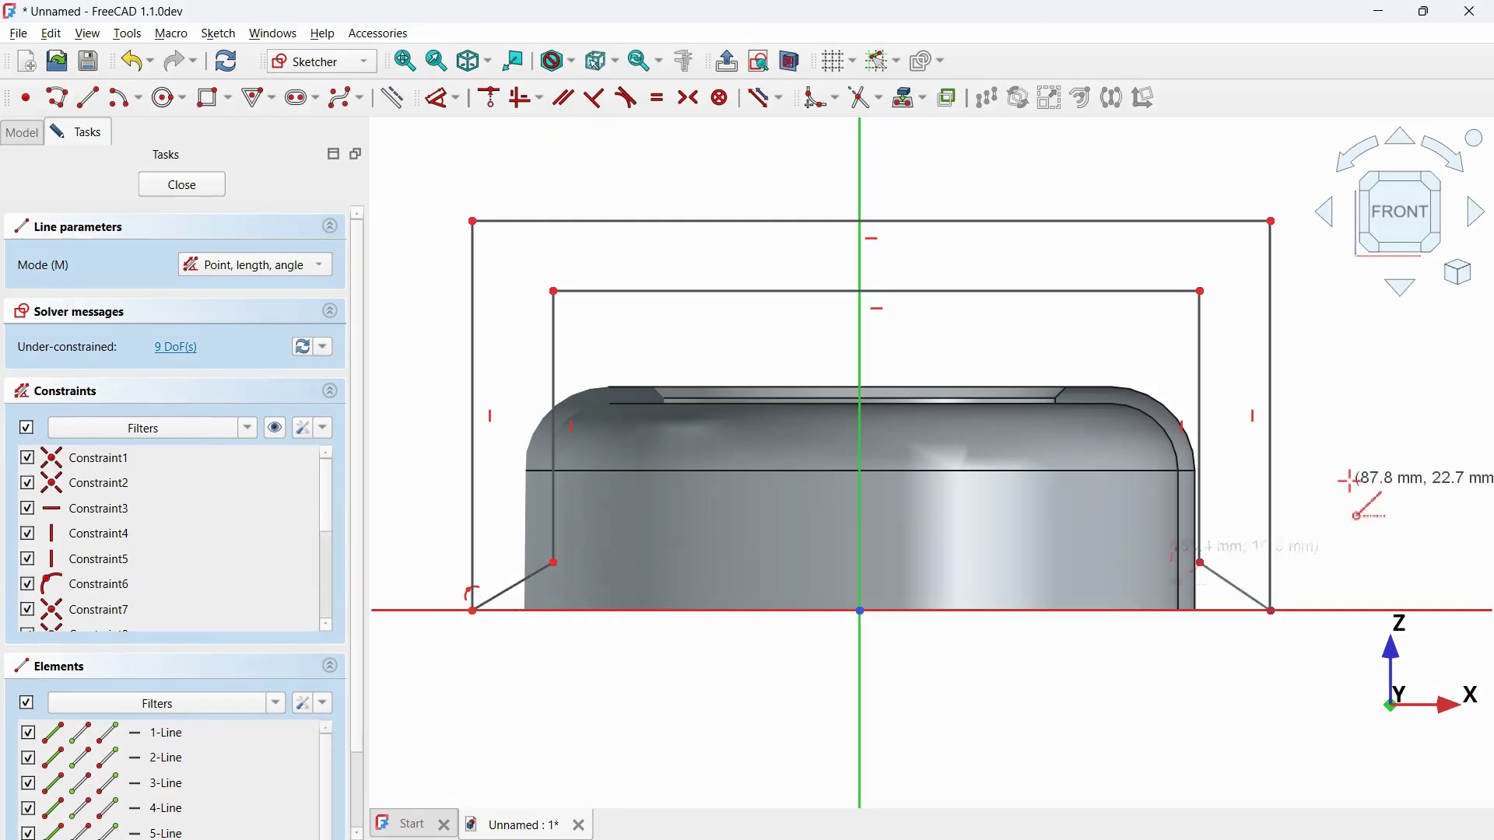
right_click(1358, 496)
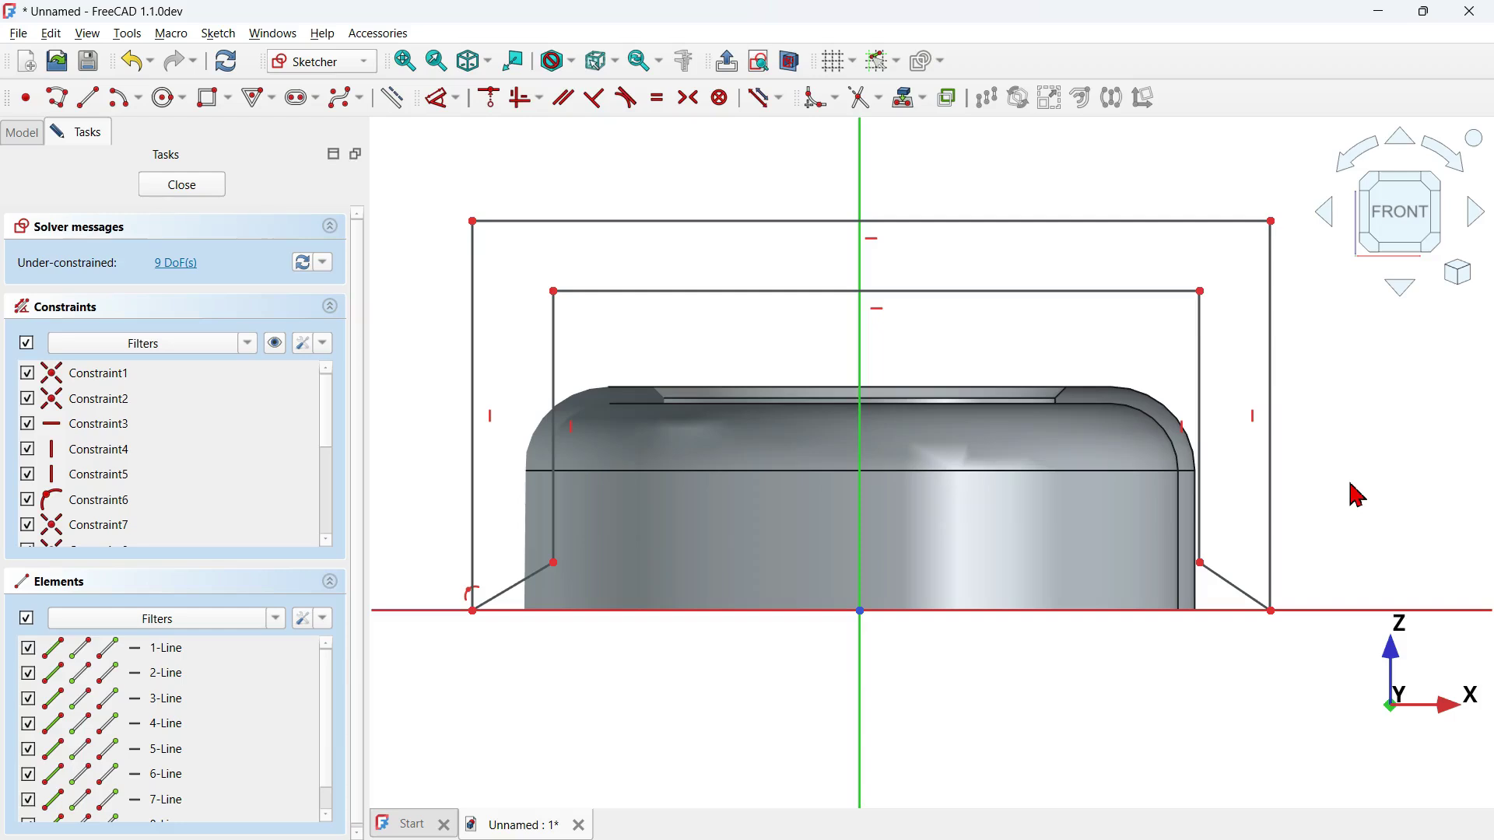
Constrain both slanted lines joining the inner and outer rectangle ends to be horizontal.
left_click(536, 594)
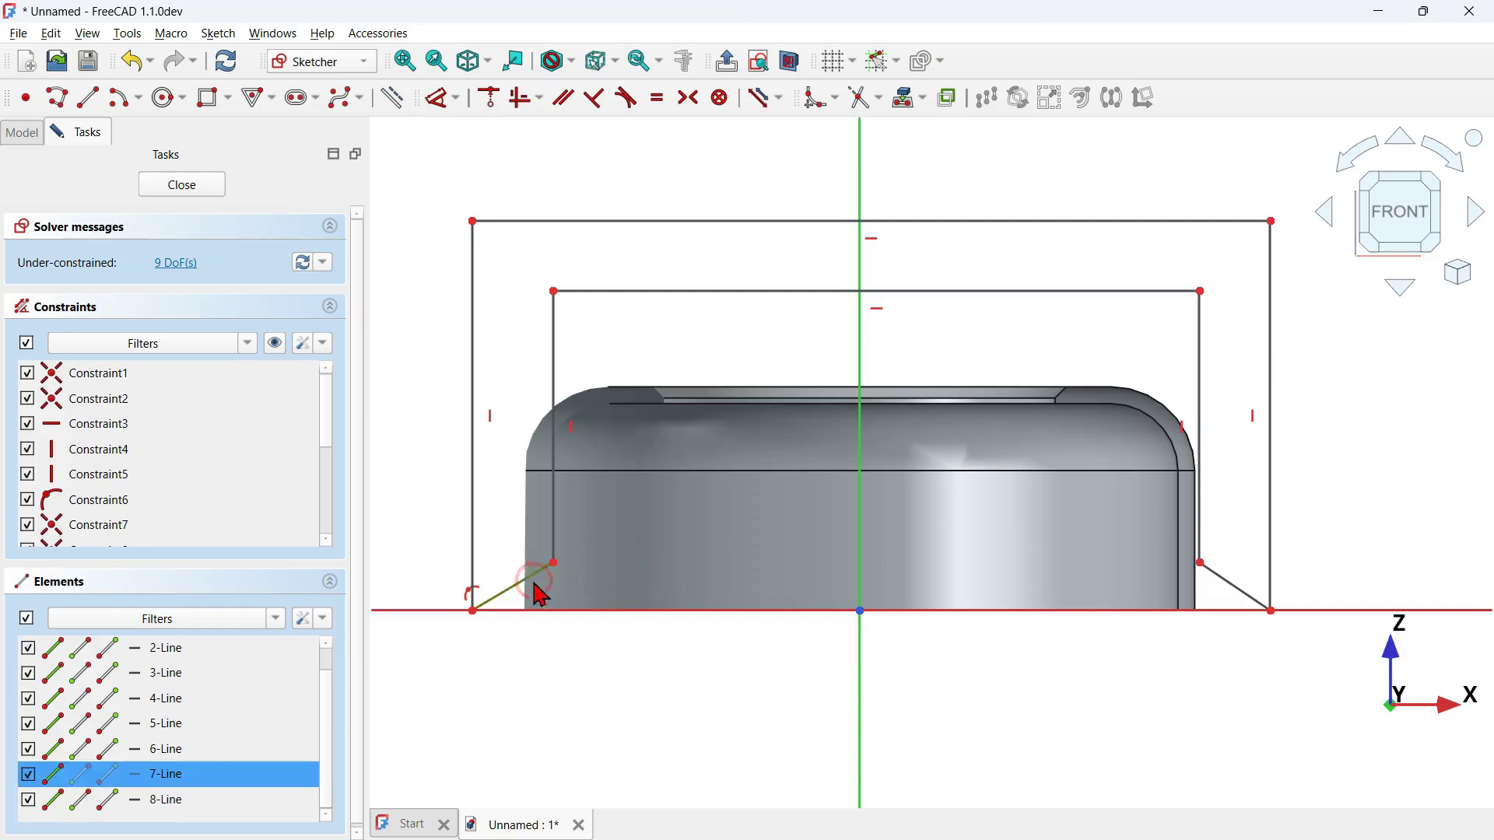
left_click(1246, 594)
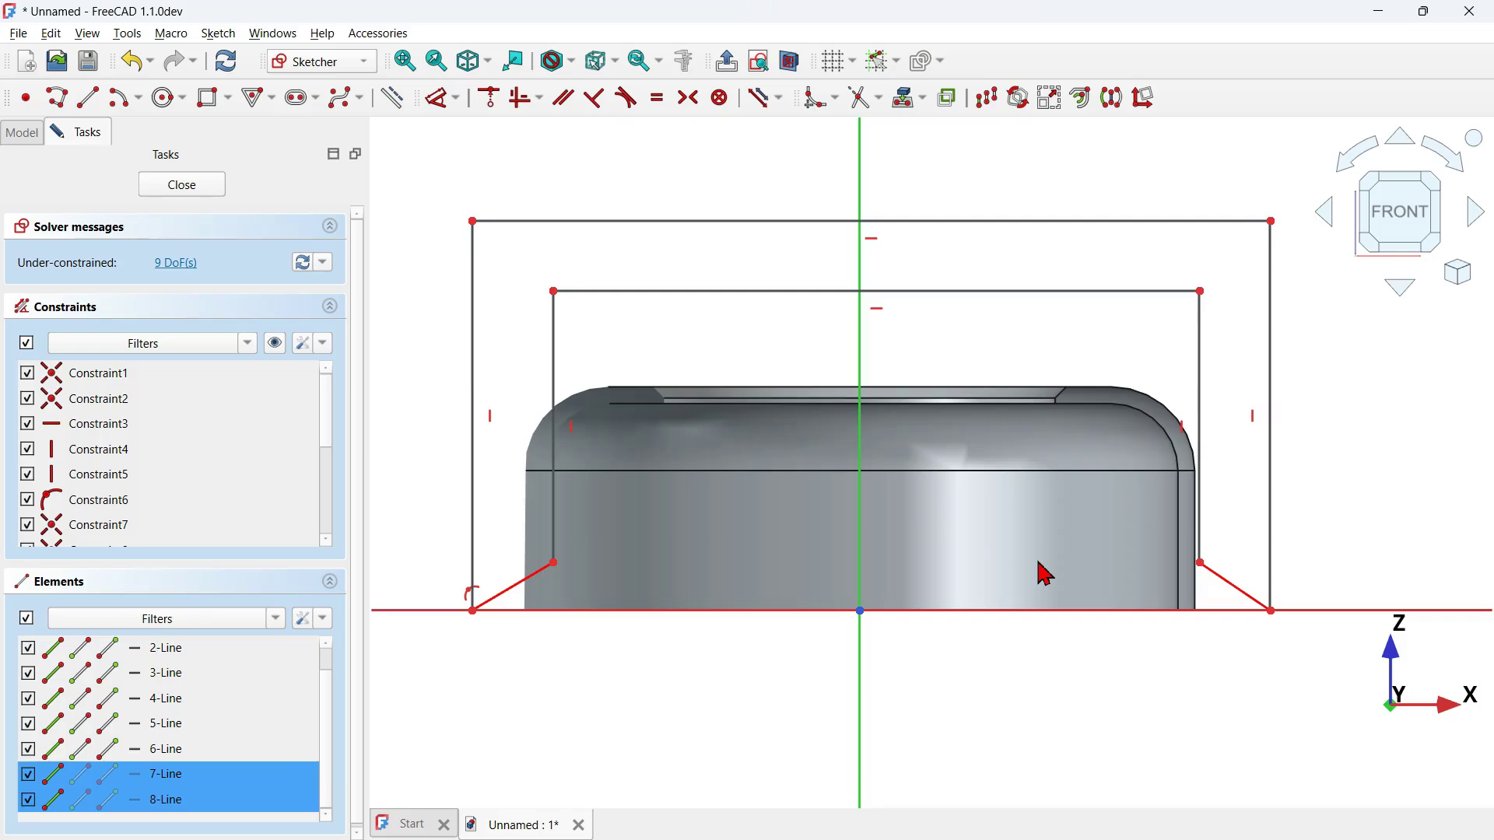
left_click(539, 97)
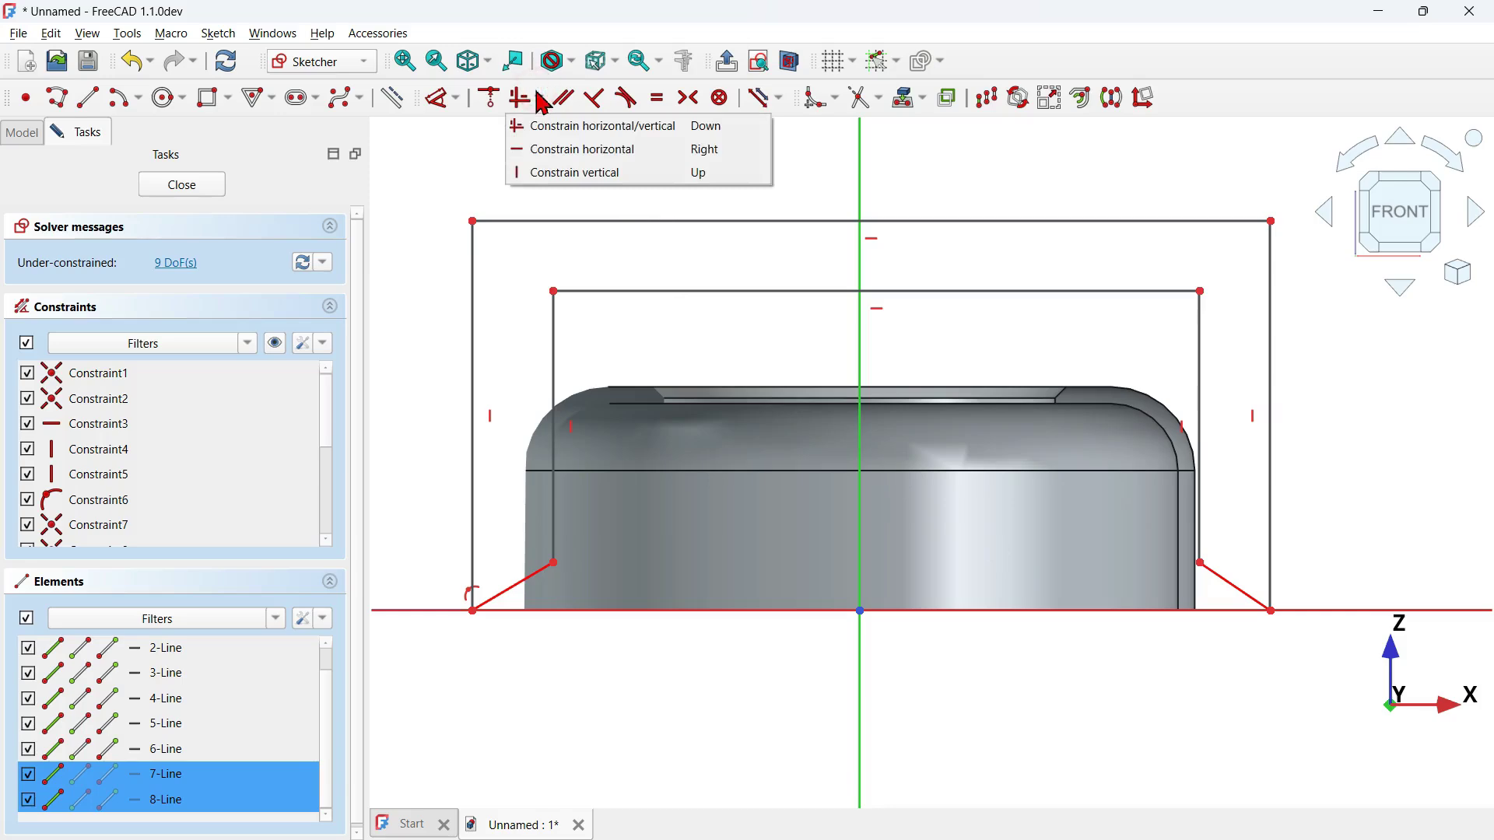
left_click(704, 149)
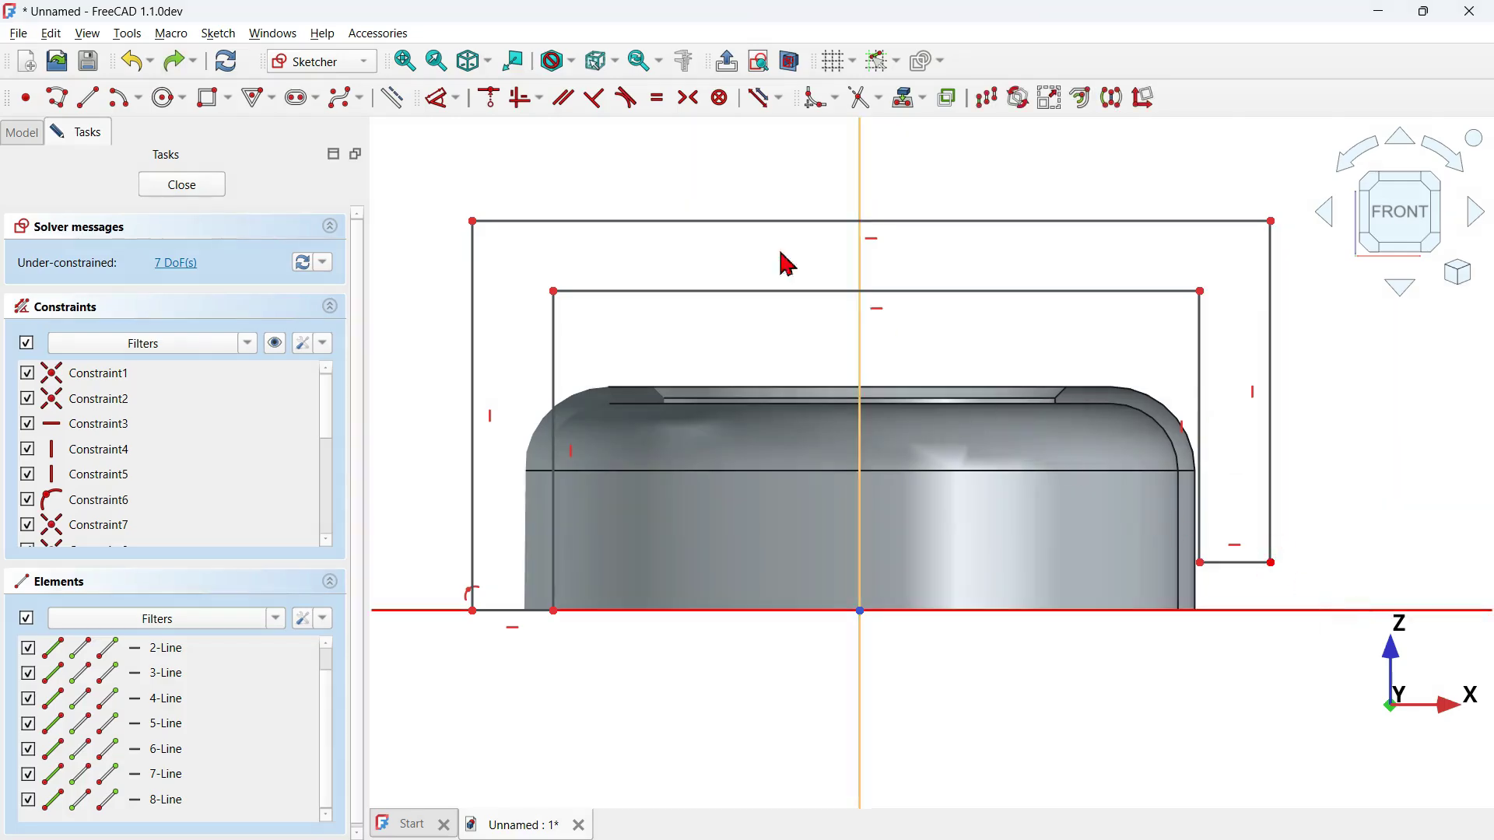
Put the right-hand joining line's outer end on the horizontal axis, and fillet the upper corners of both the outer and inner outlines.
left_click(494, 101)
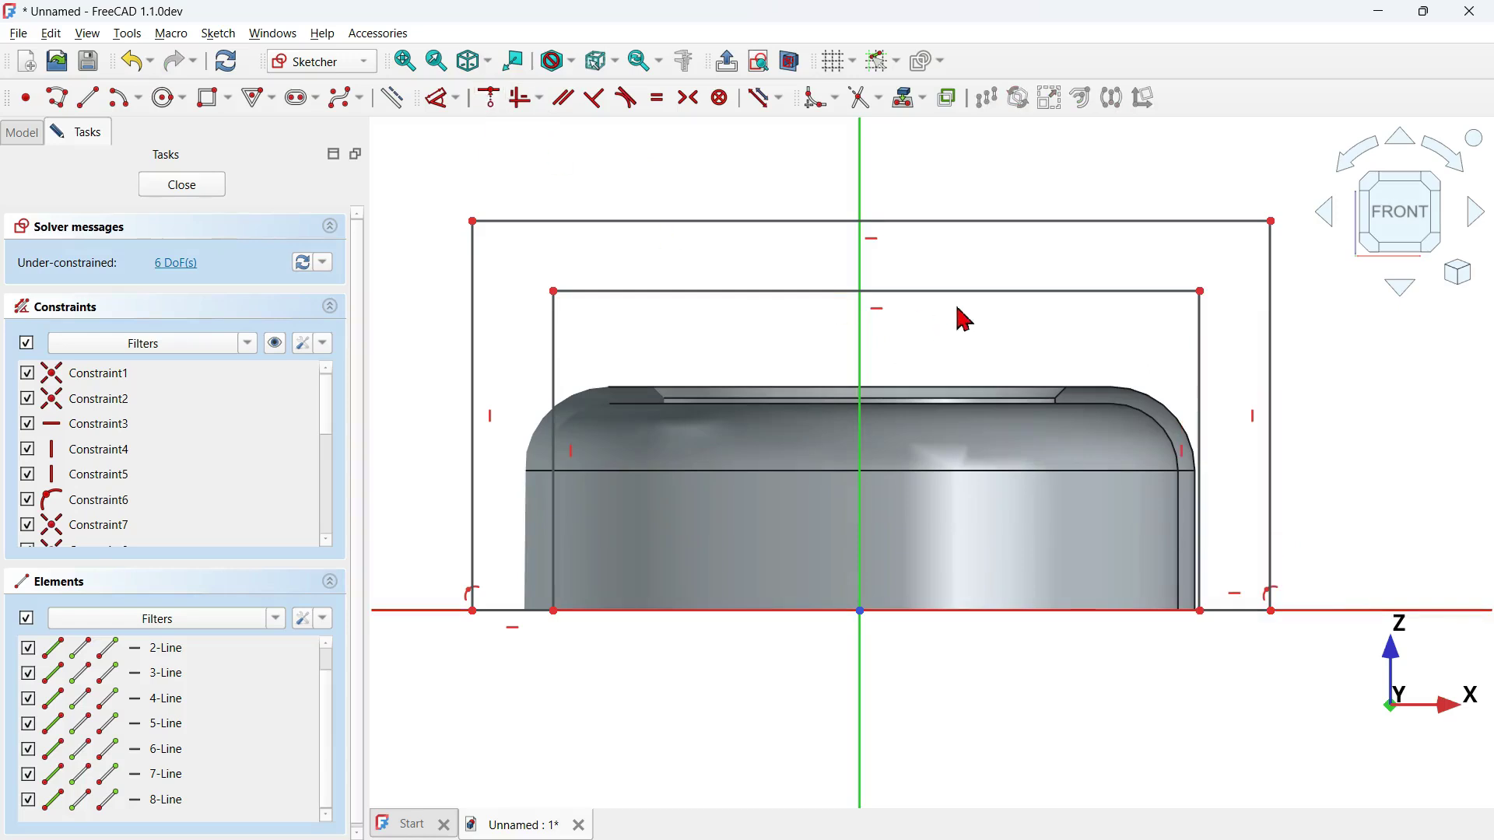
left_click(817, 99)
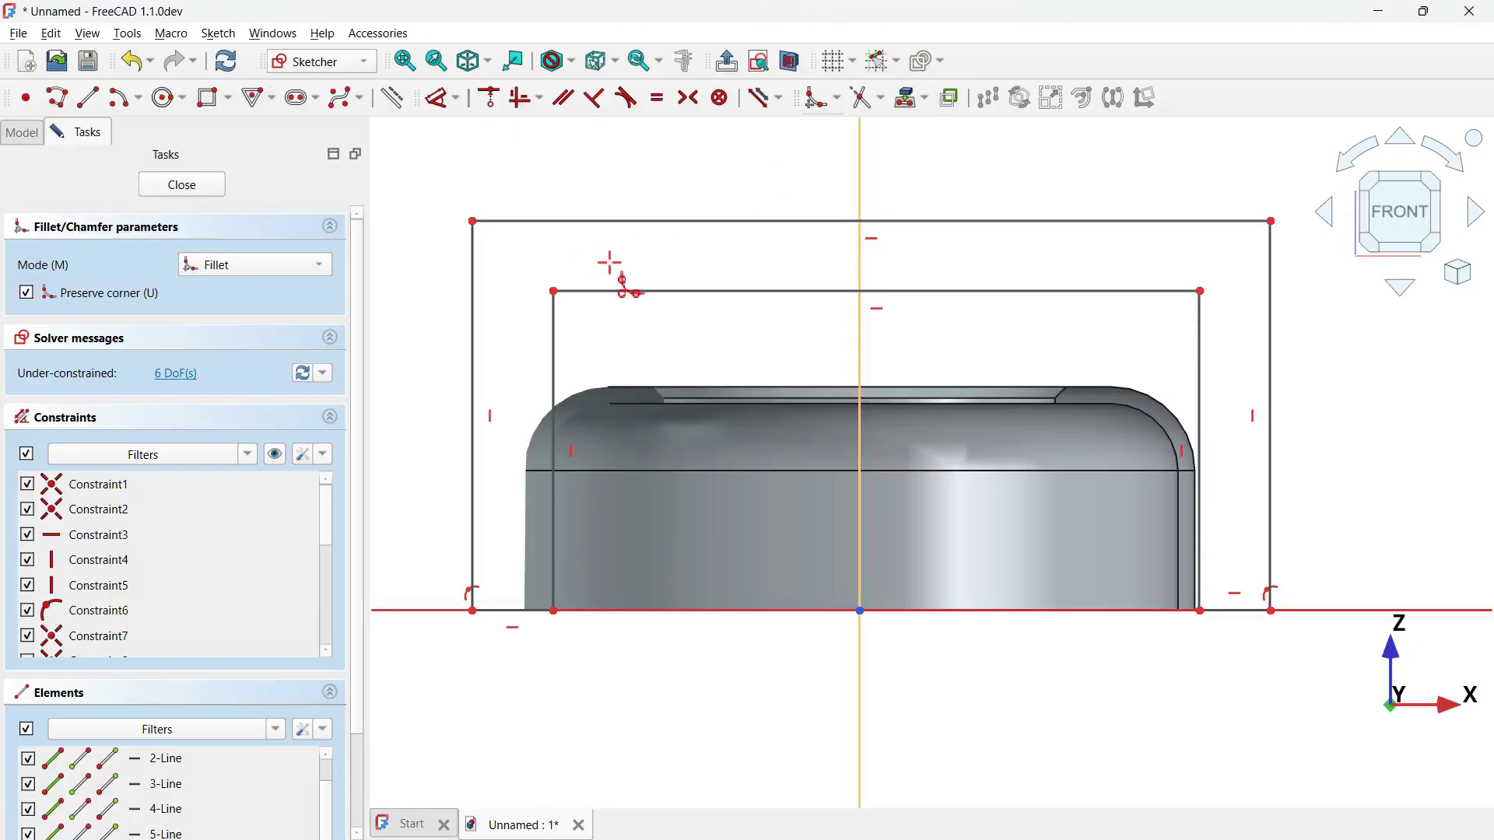
left_click(587, 222)
left_click(472, 292)
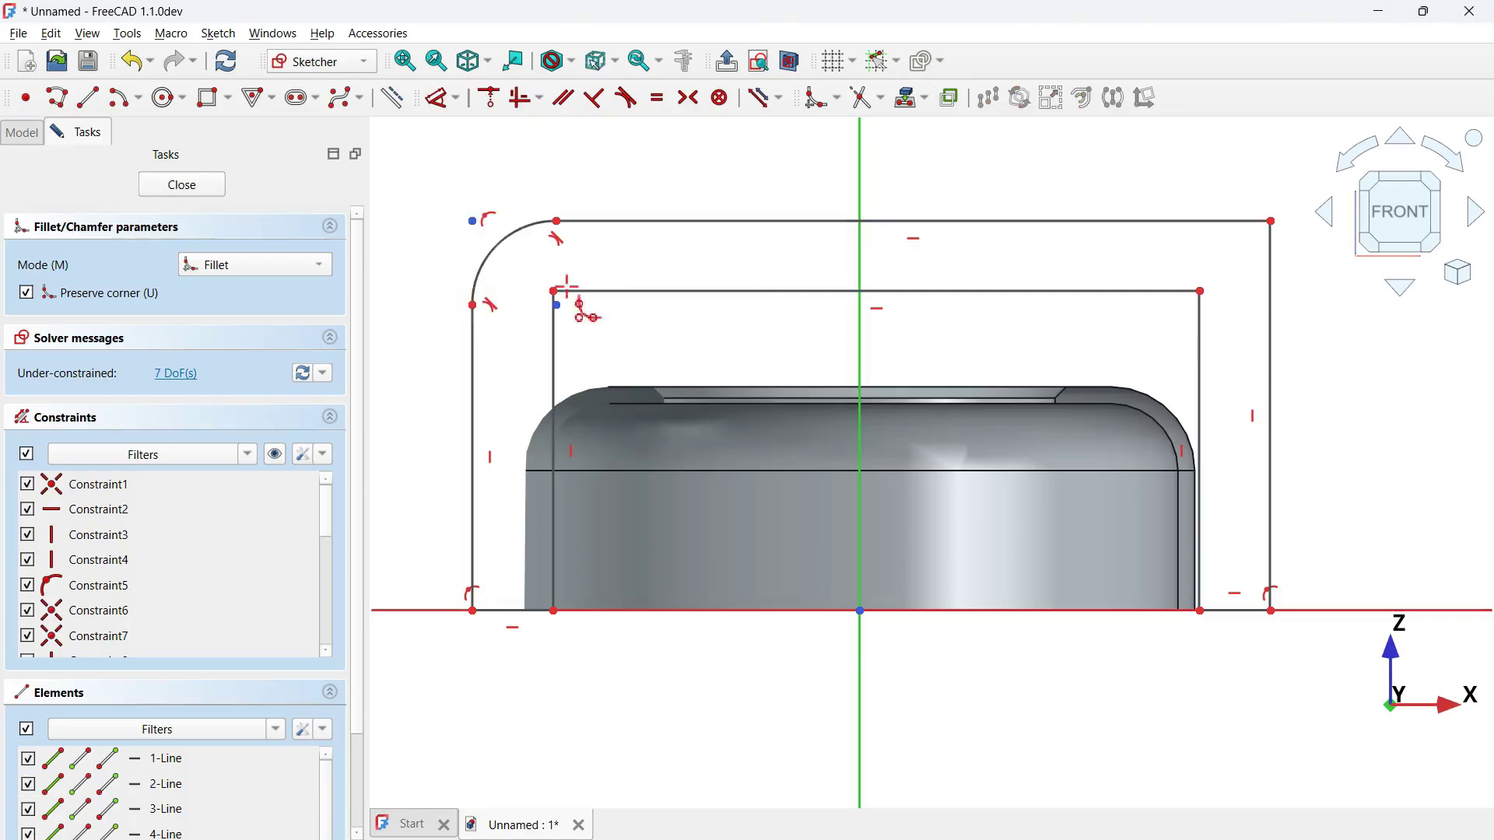
left_click(703, 289)
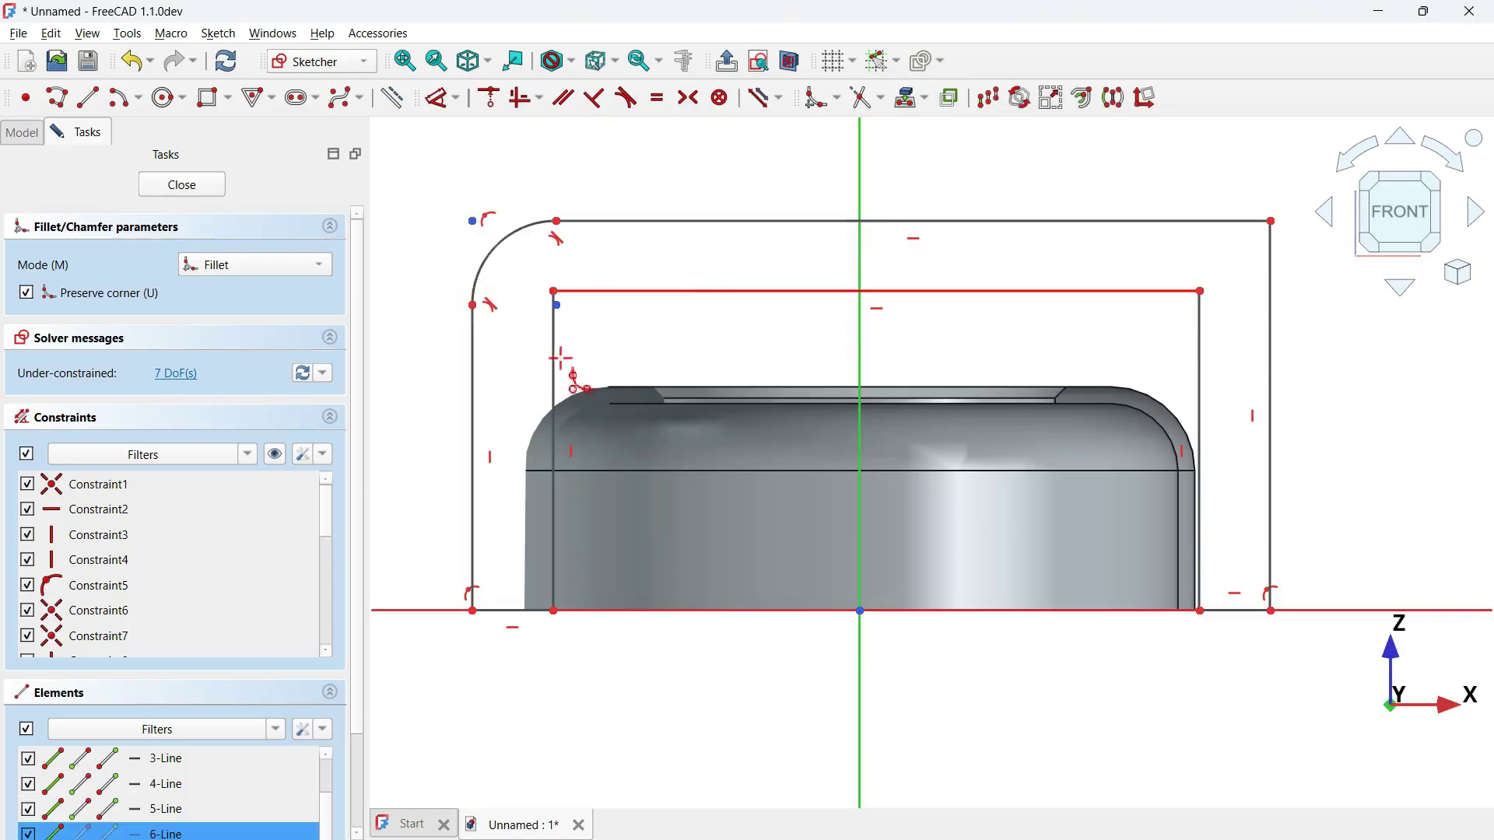
left_click(554, 359)
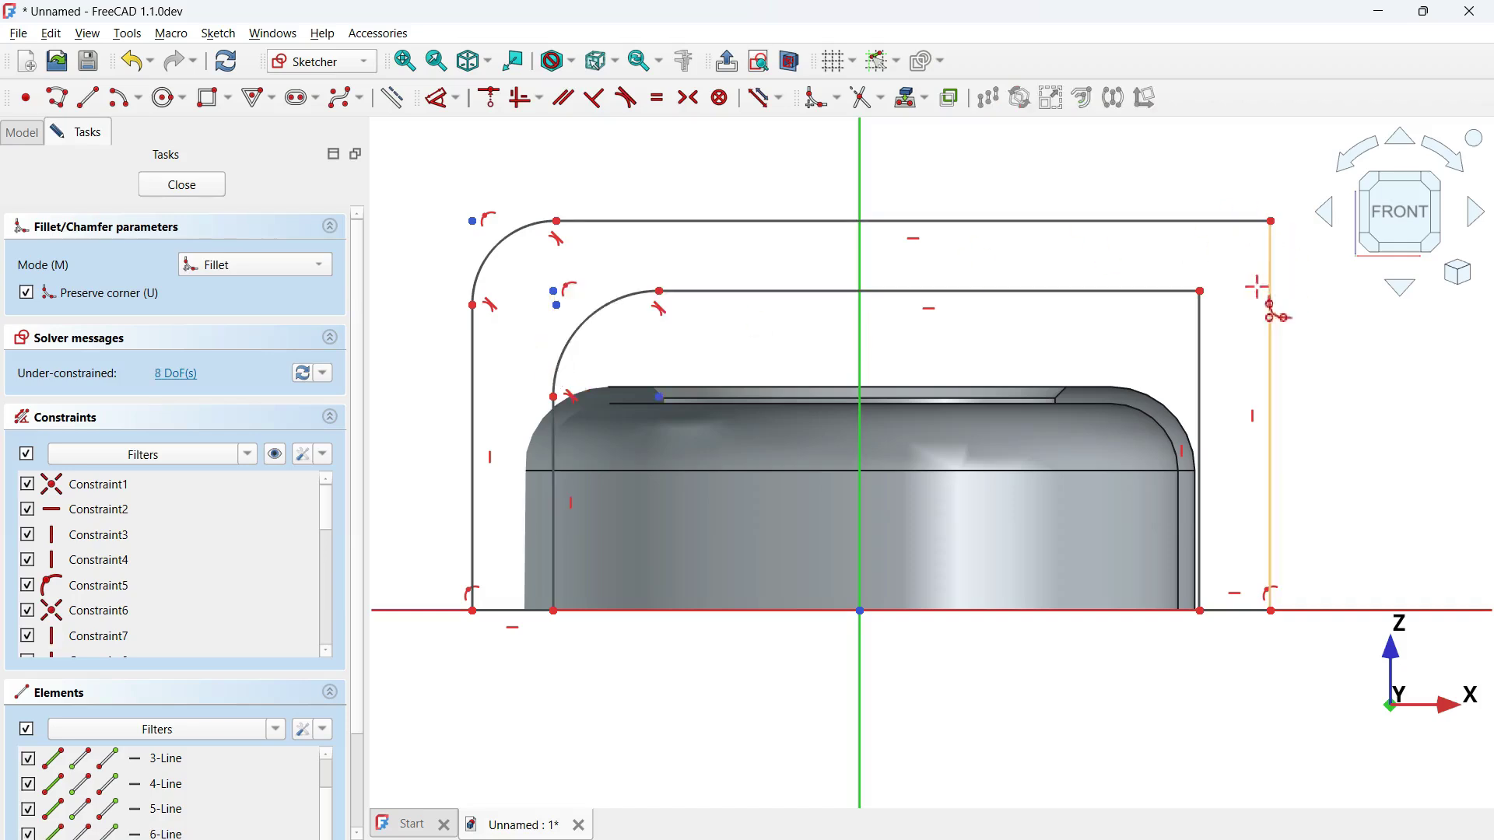
left_click(1203, 289)
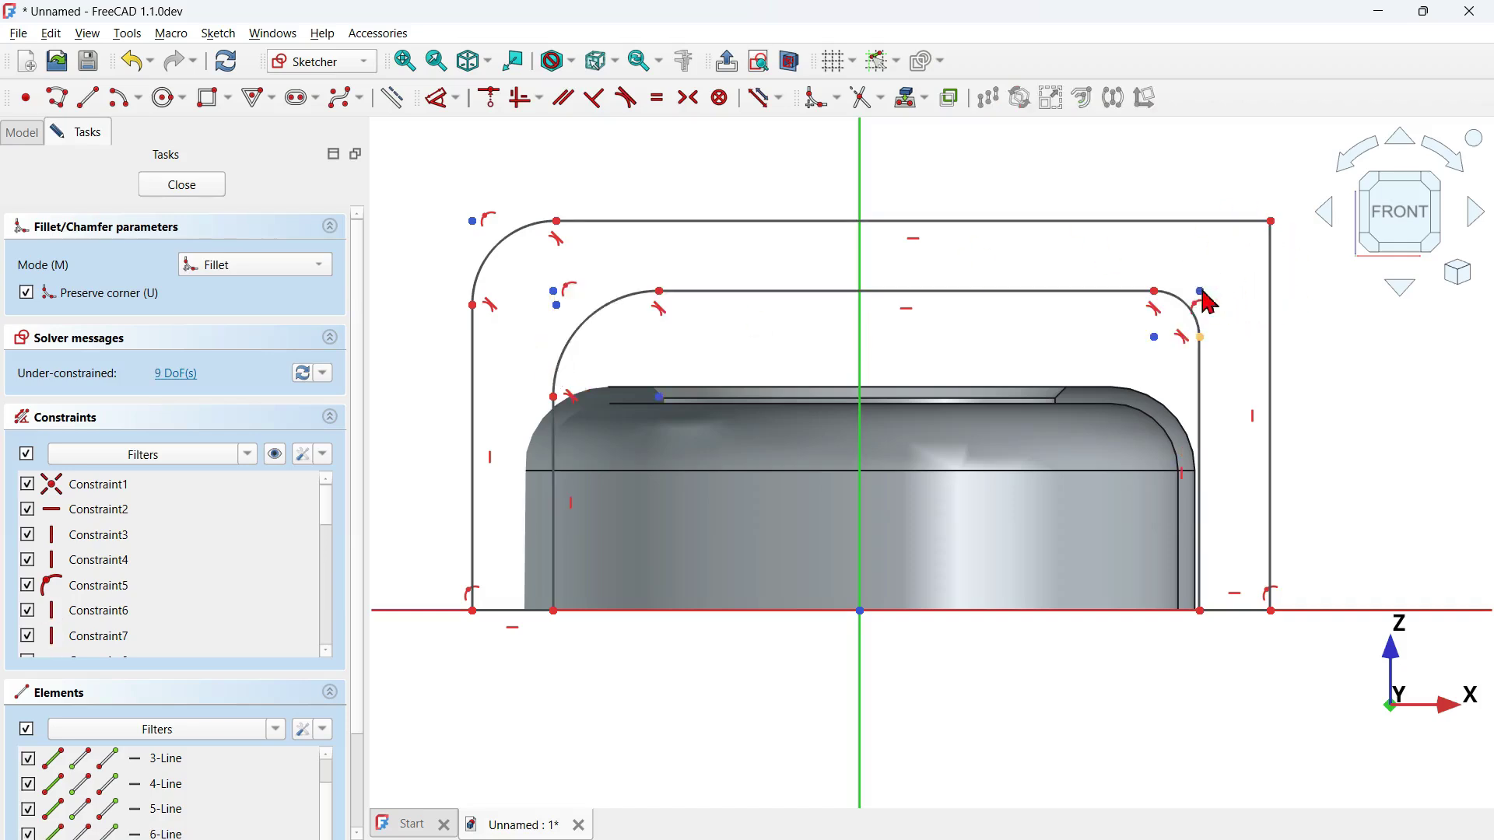
left_click(1273, 220)
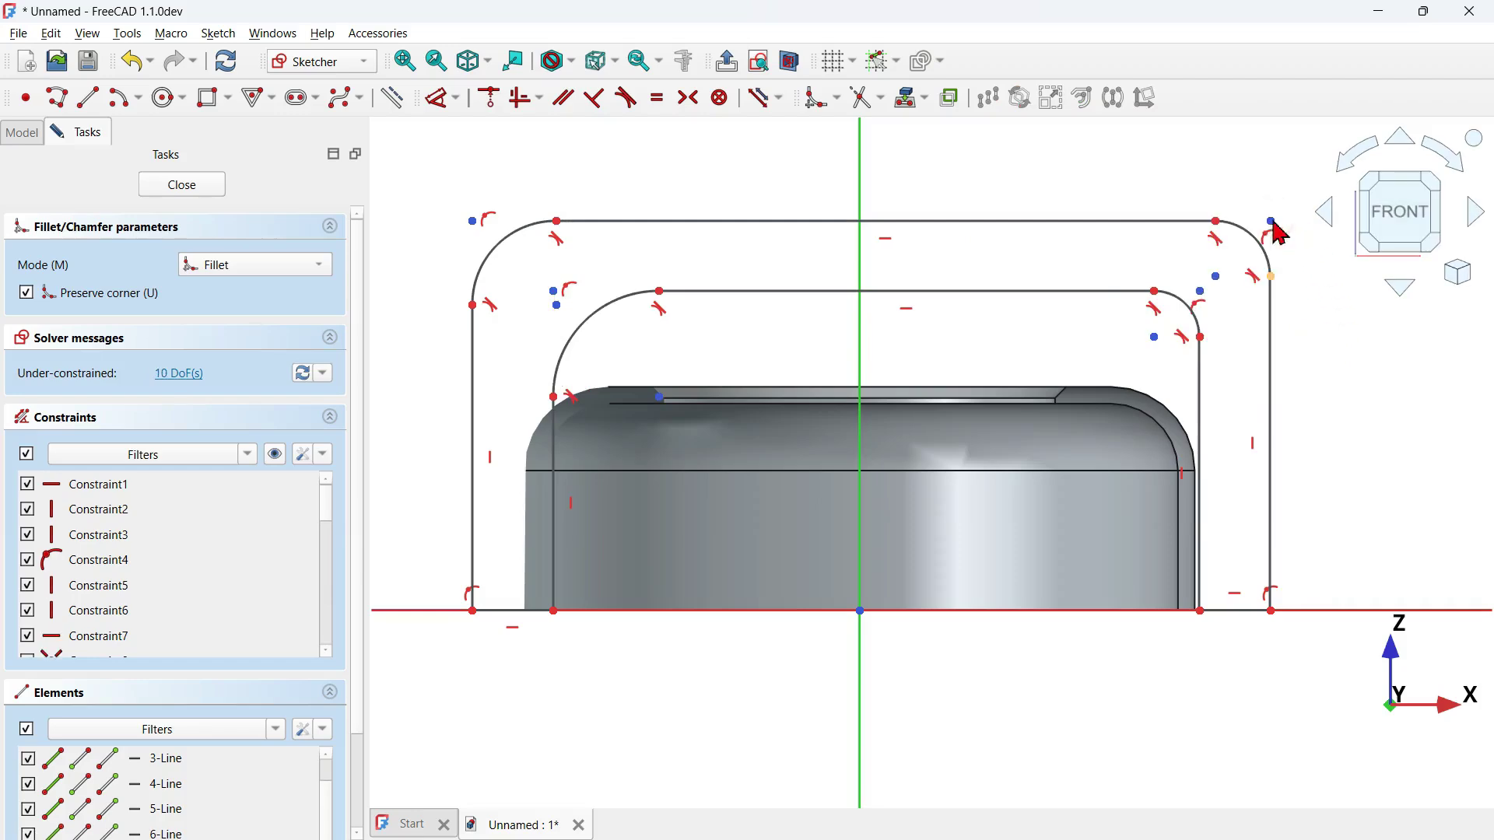
right_click(1141, 209)
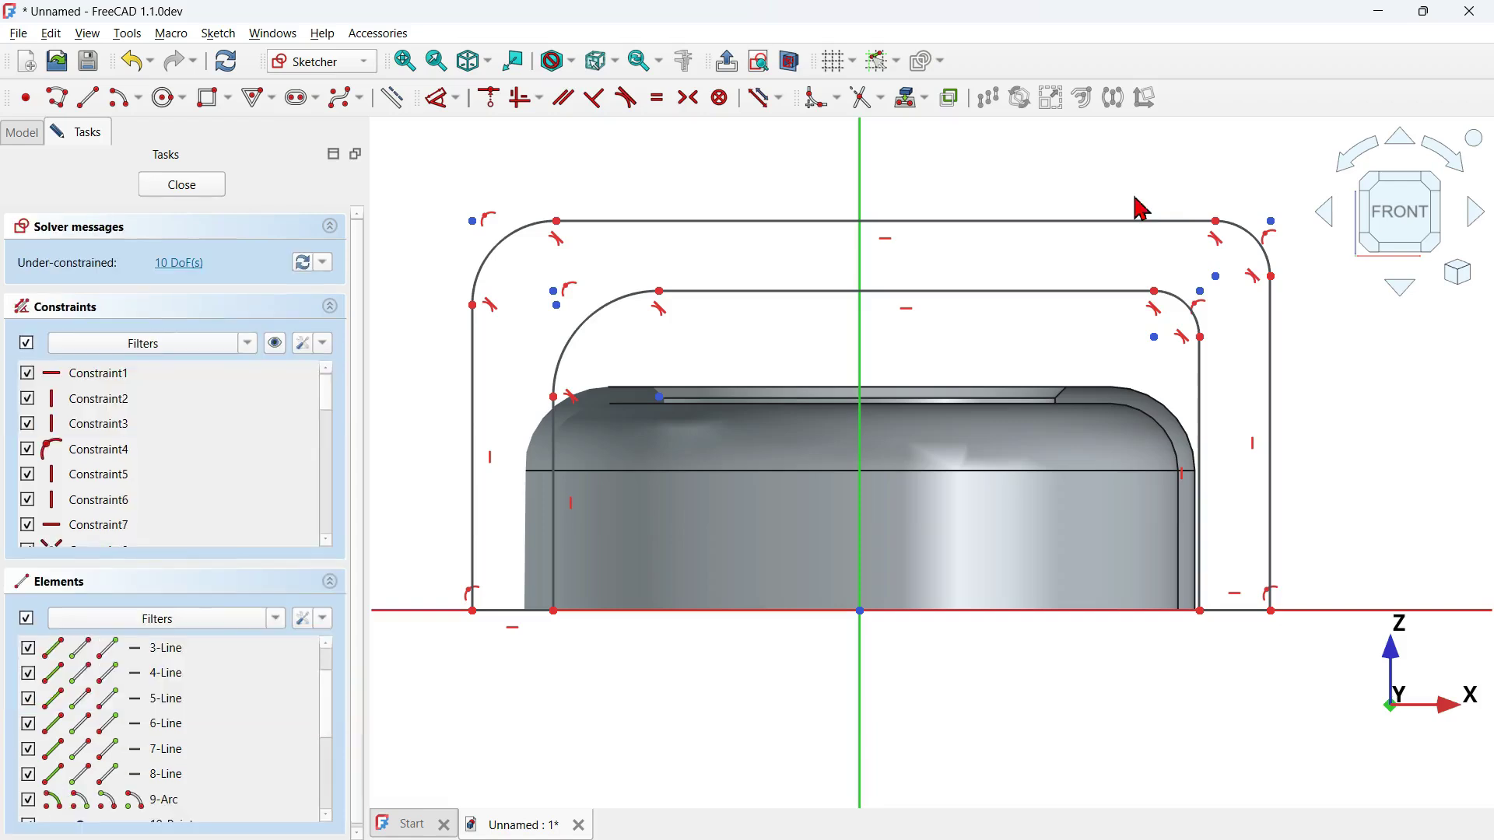
Constrain the two outer corner arcs, the two inner corner arcs, and the two short base lines to be equal in pairs.
left_click(661, 108)
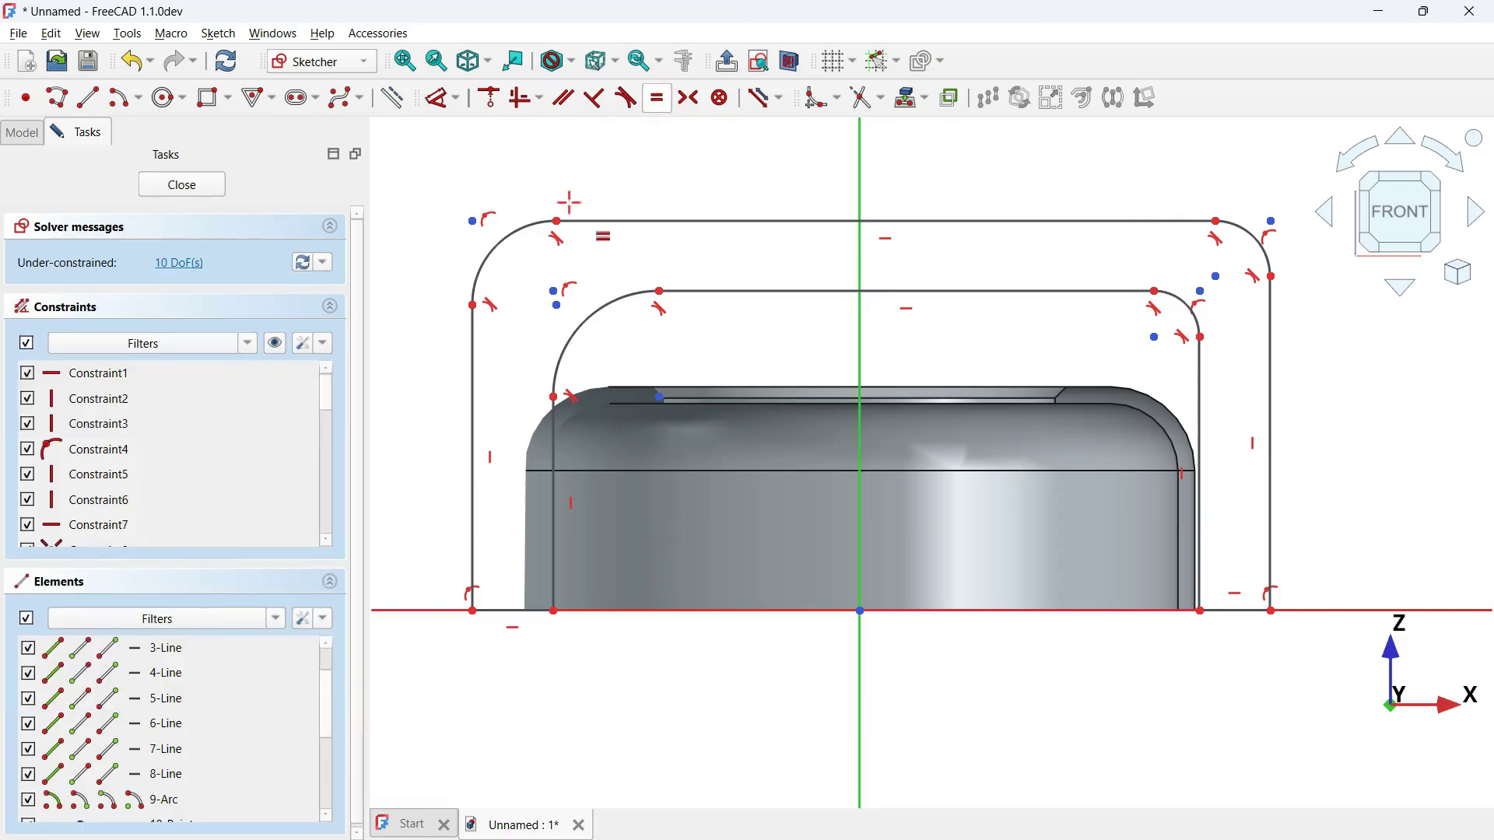
left_click(498, 235)
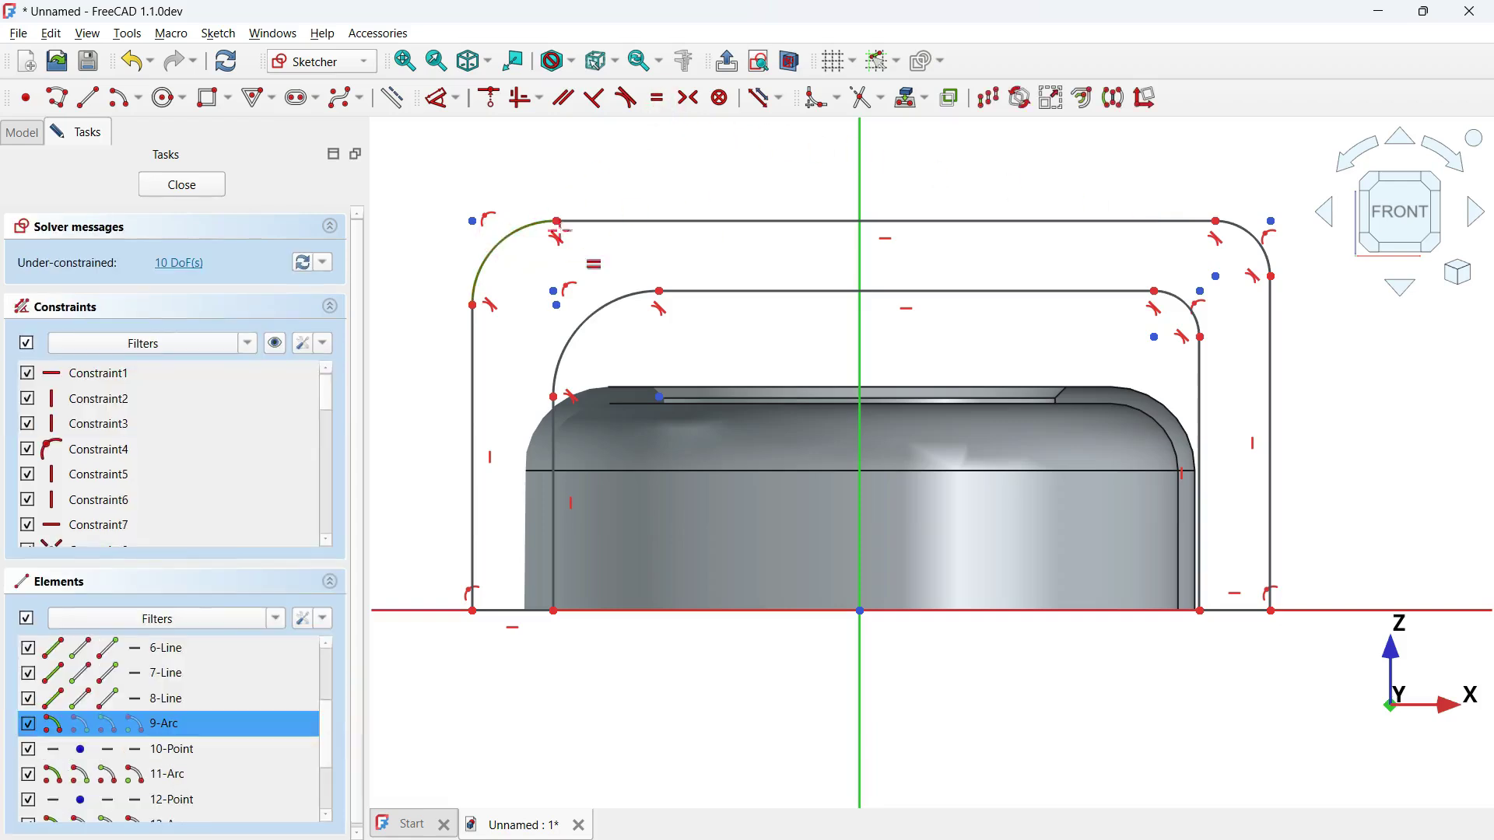
left_click(1244, 235)
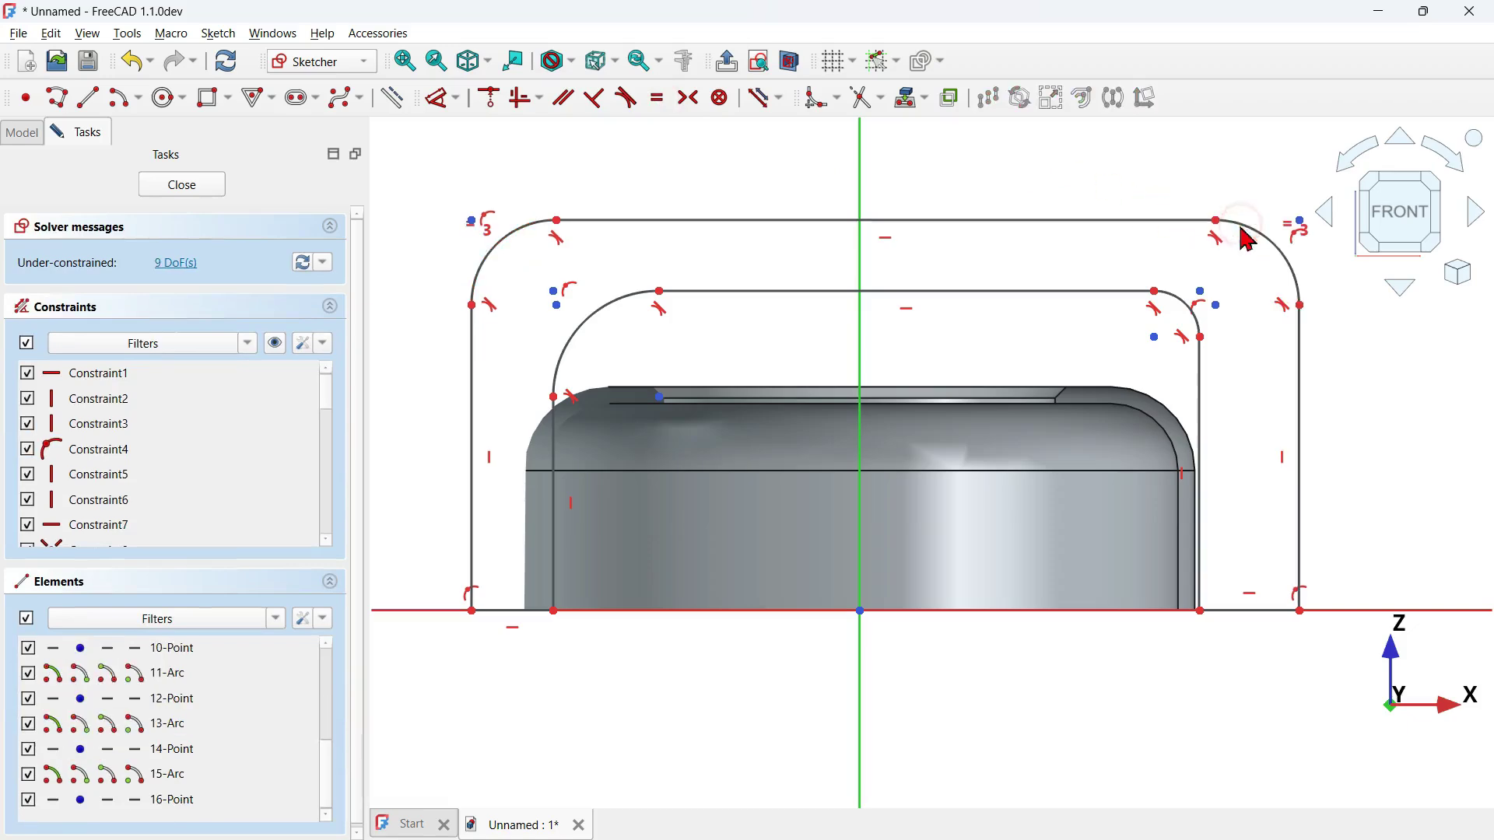
left_click(1179, 304)
left_click(614, 297)
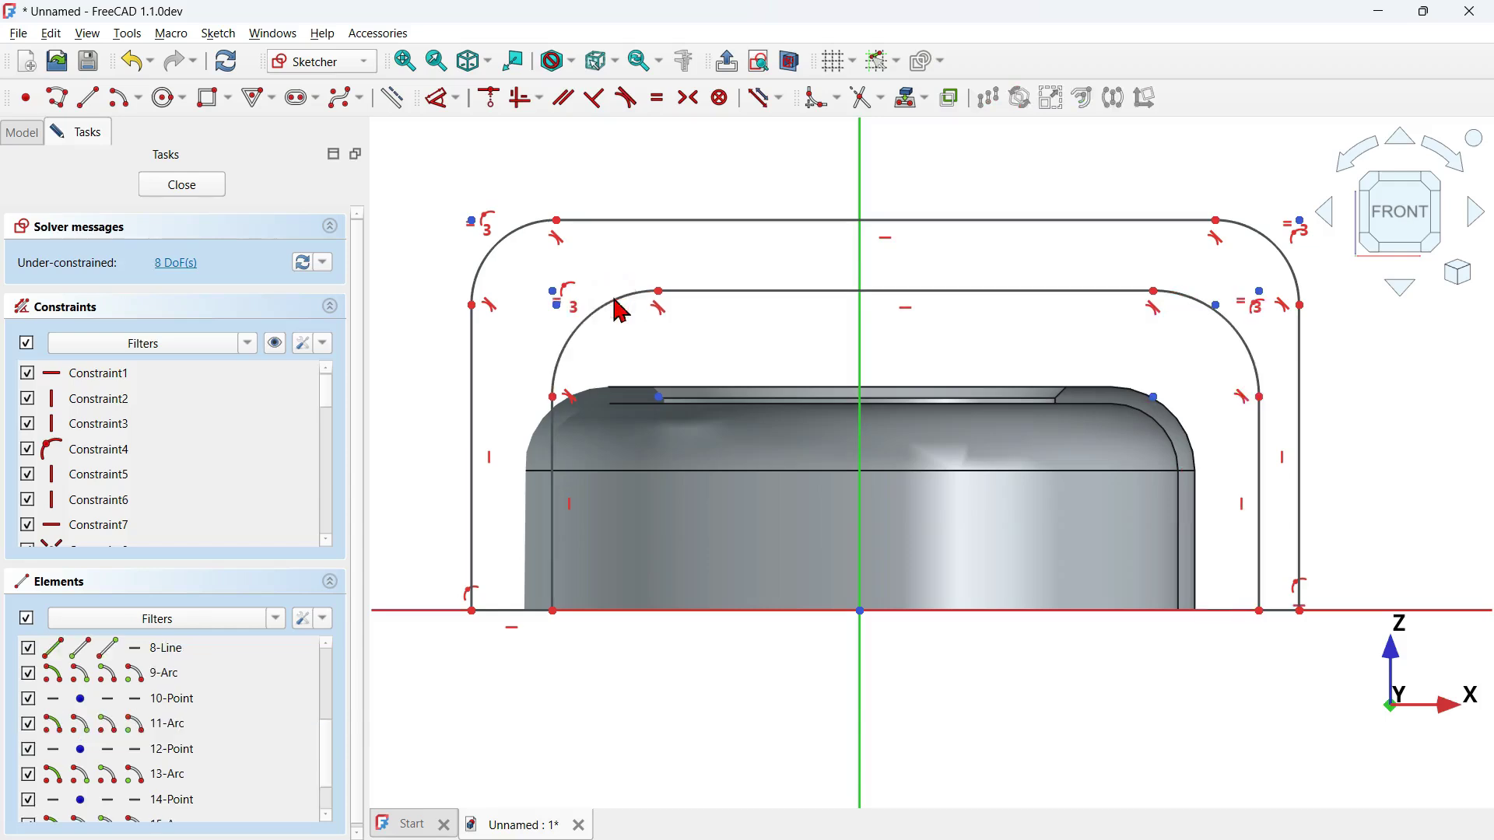
left_click(509, 604)
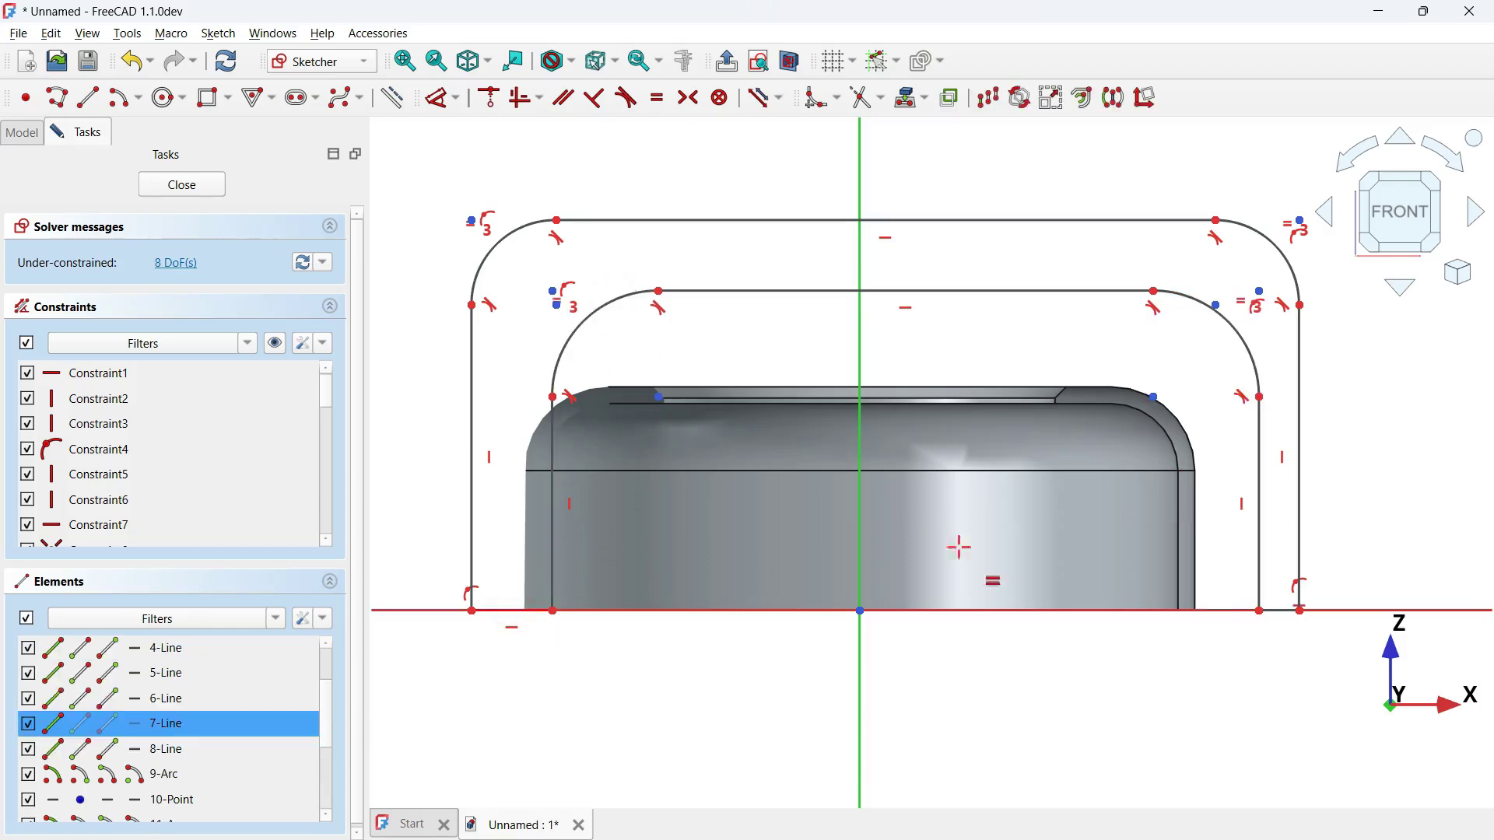
left_click(1279, 606)
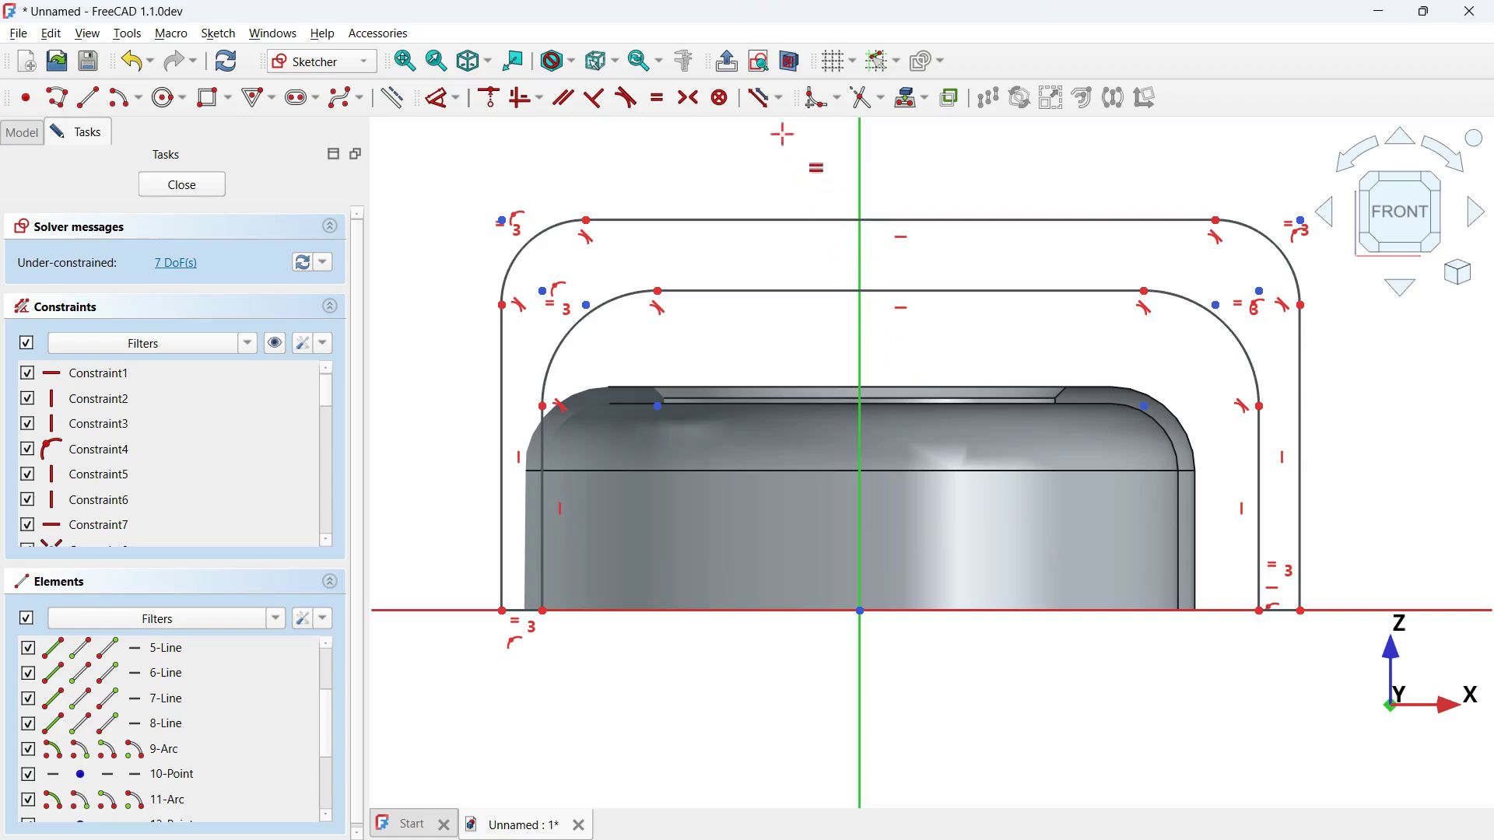
Make the lower endpoints of the inner outline symmetric about the vertical axis.
left_click(689, 99)
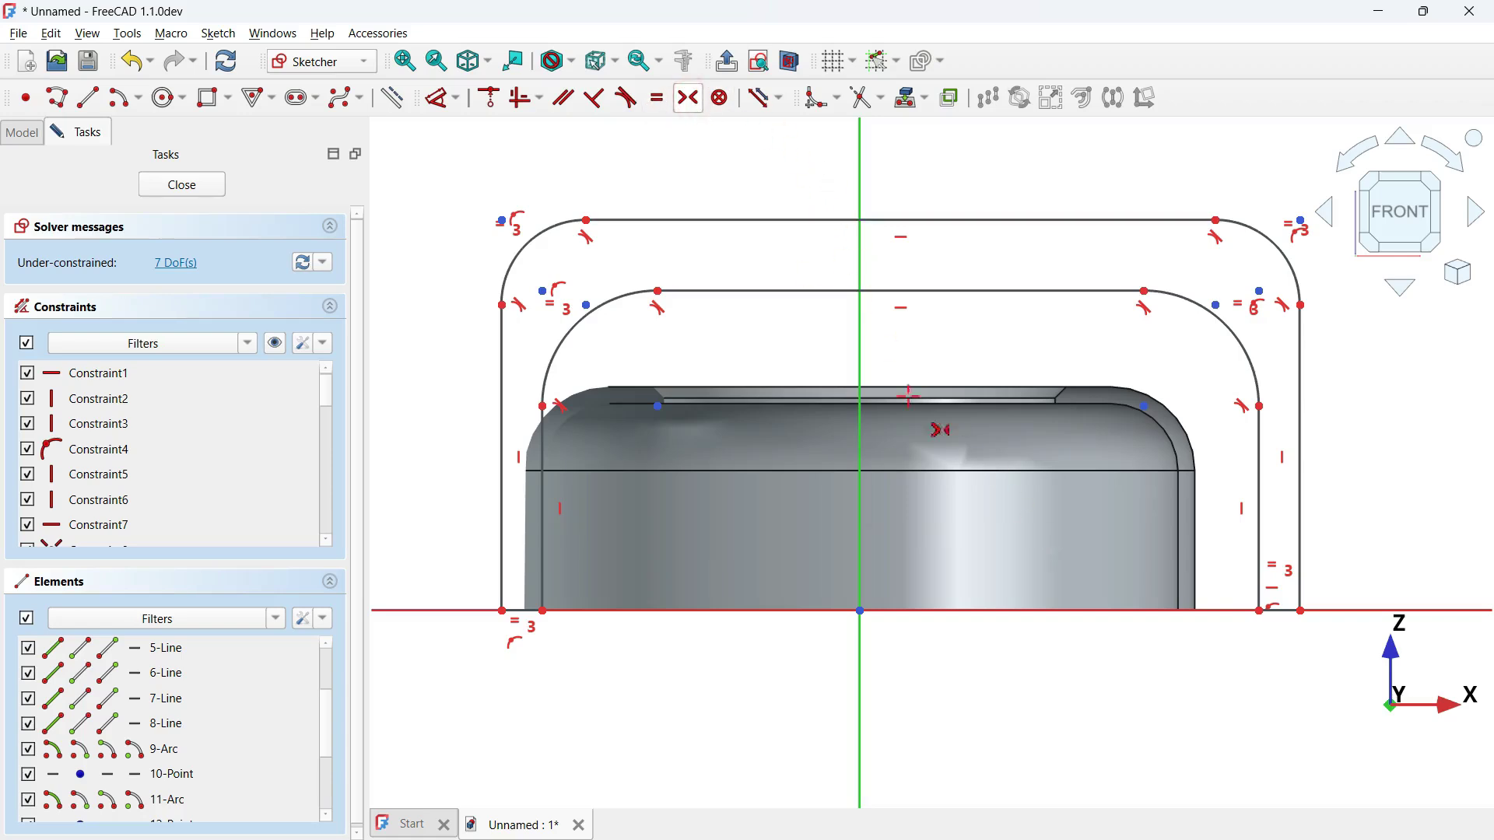
left_click(1259, 611)
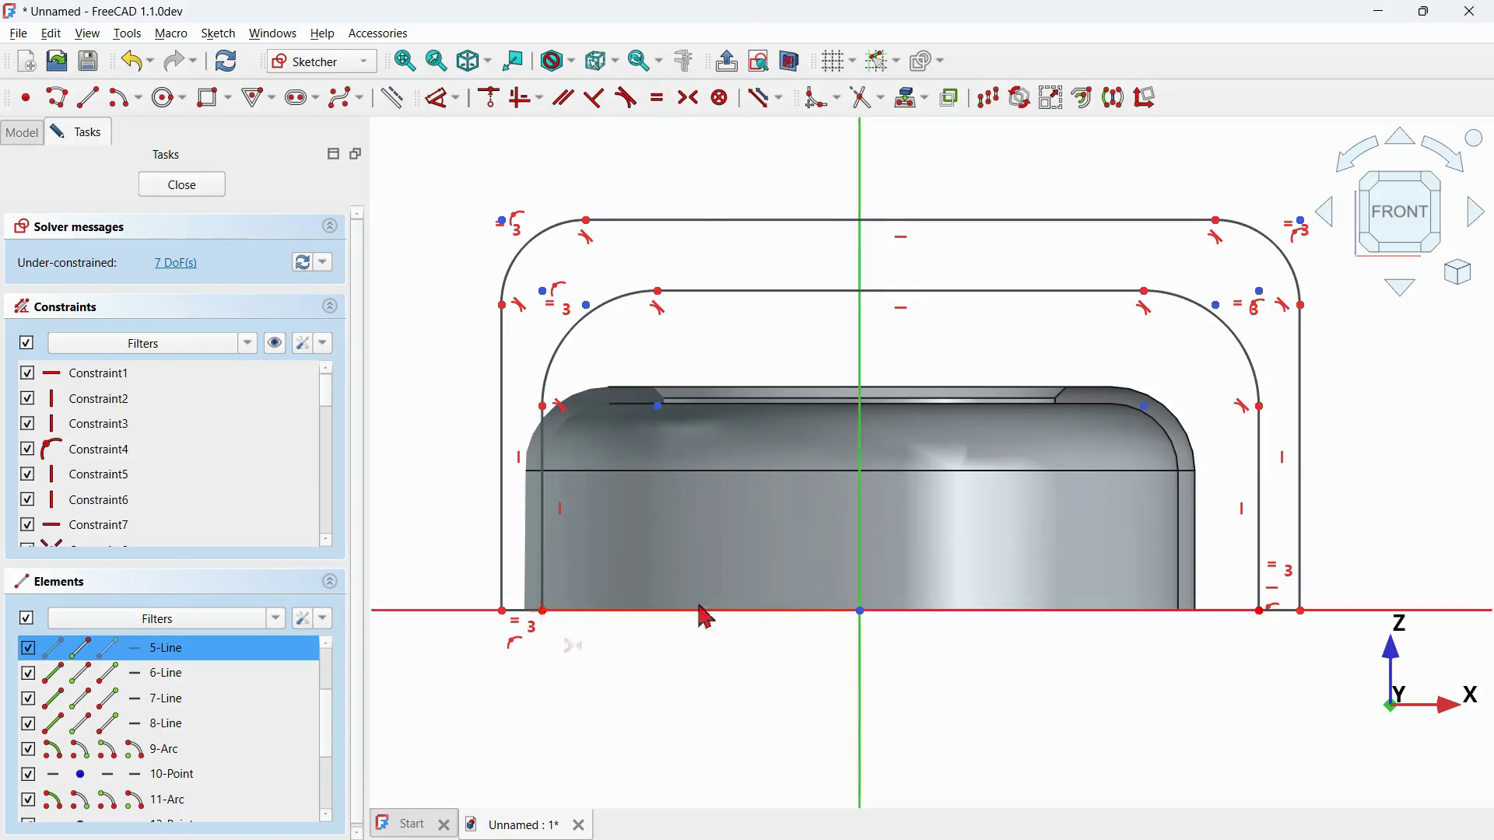
left_click(859, 696)
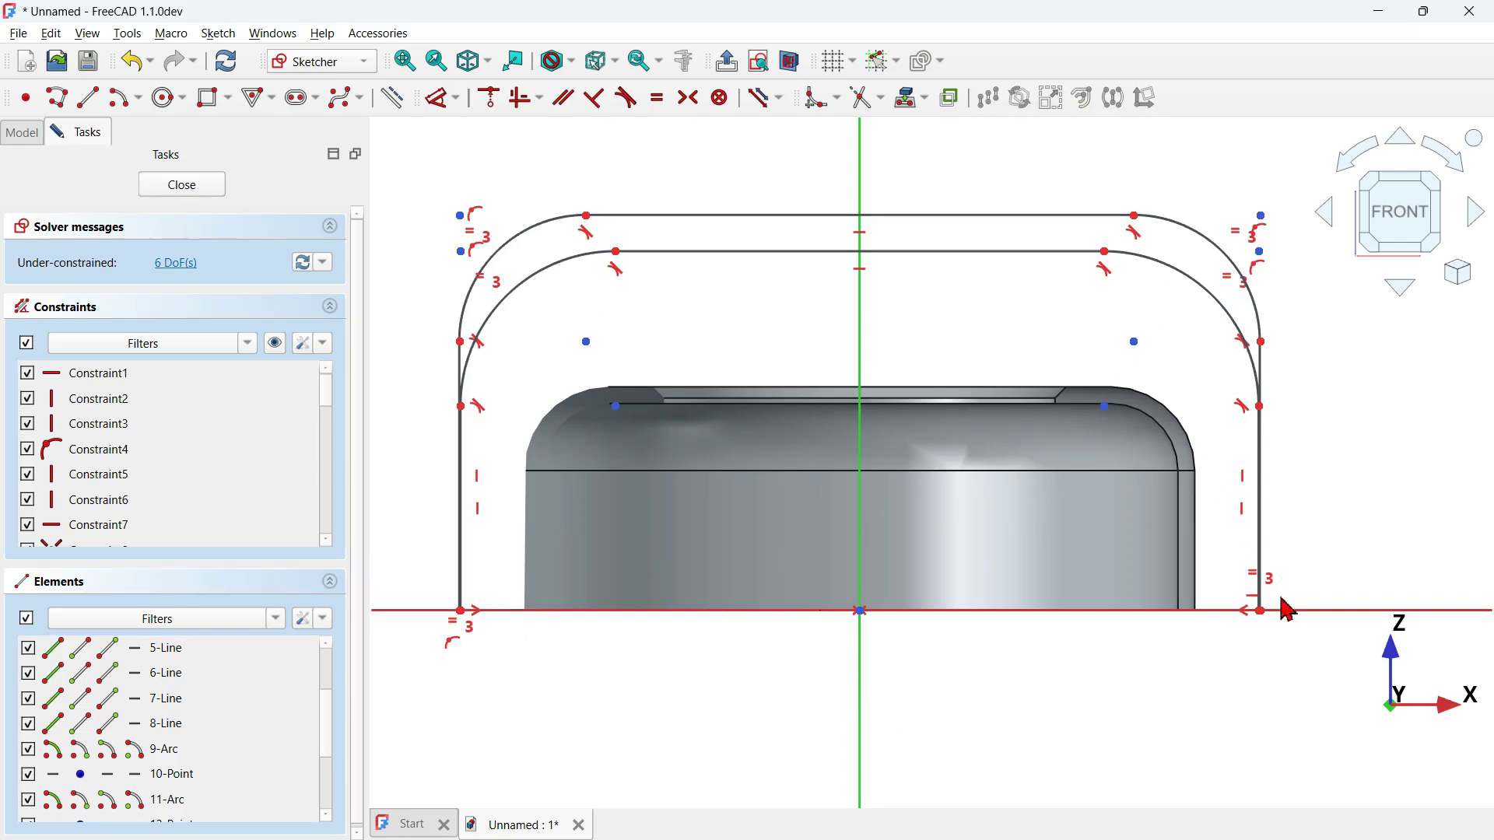
Pull the inner outline inward and down and reshape the outer one so that the two outlines are clearly separated.
left_click_drag(1260, 612, 1172, 613)
left_click_drag(1078, 284, 1147, 395)
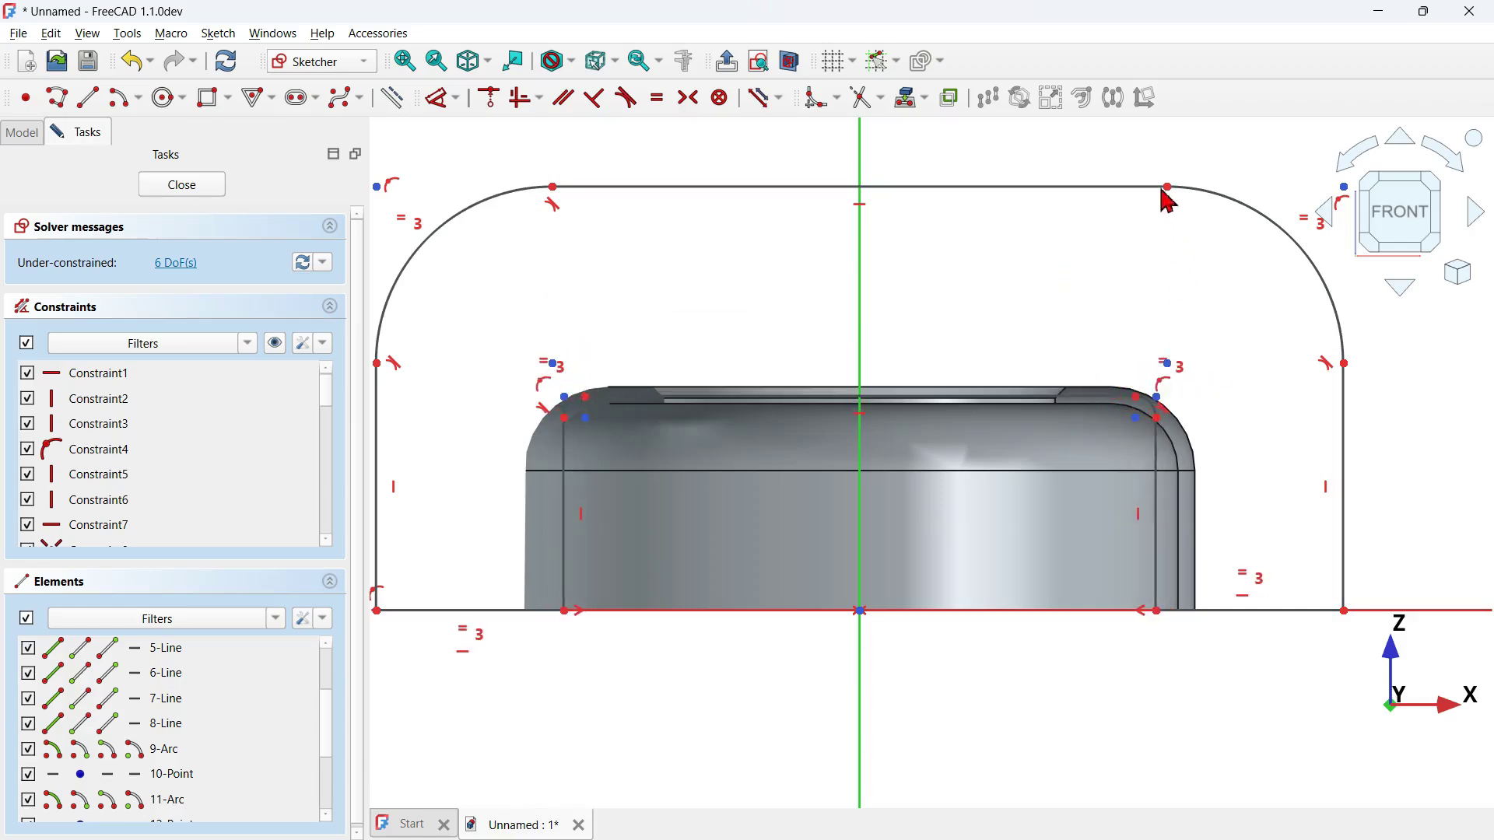
left_click_drag(1170, 200, 1097, 324)
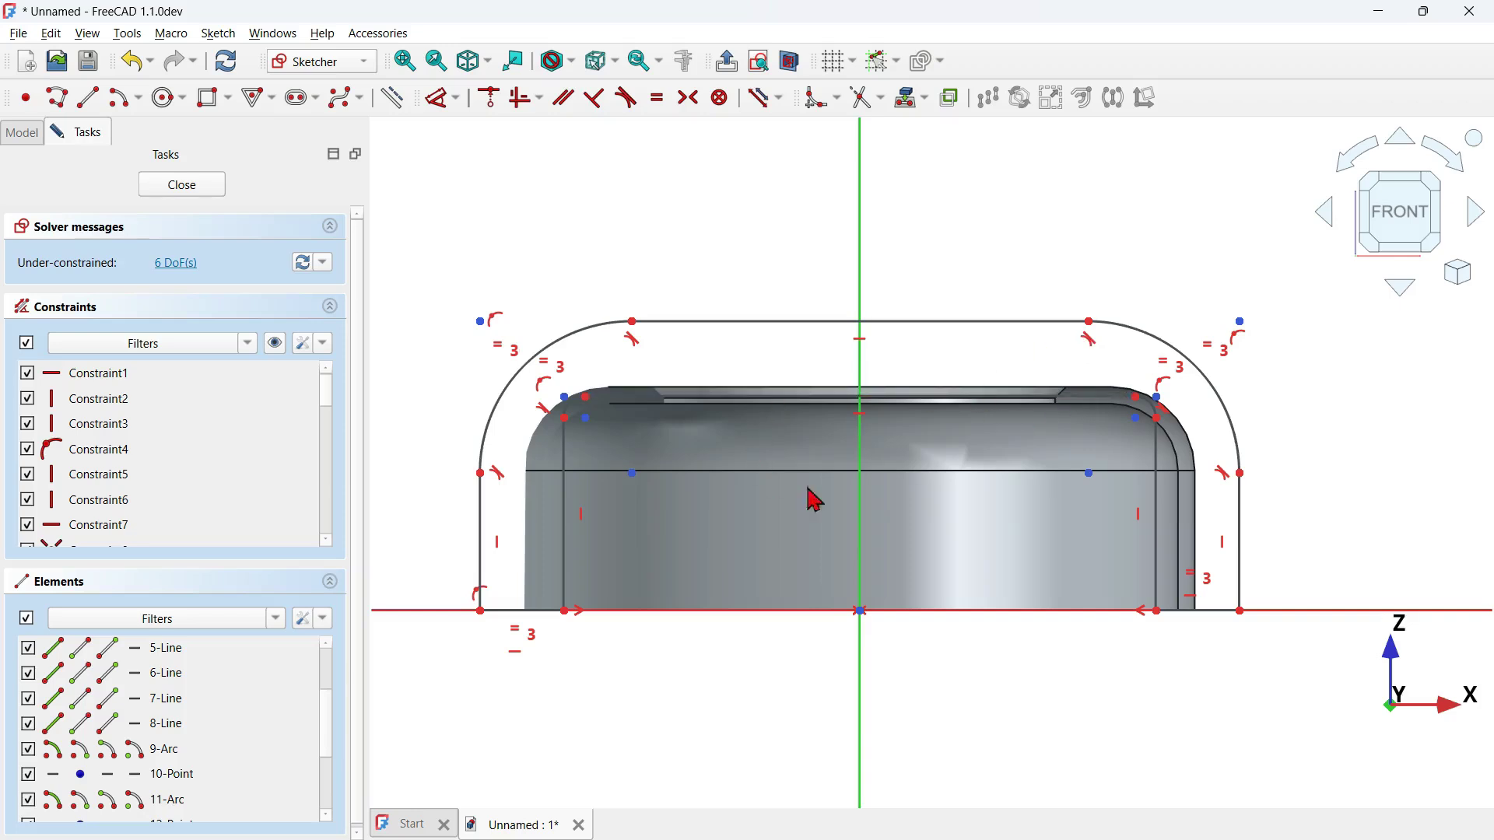
Hide the constraint symbols and set the outer outline's right corner arc to a 10 mm radius.
left_click(277, 348)
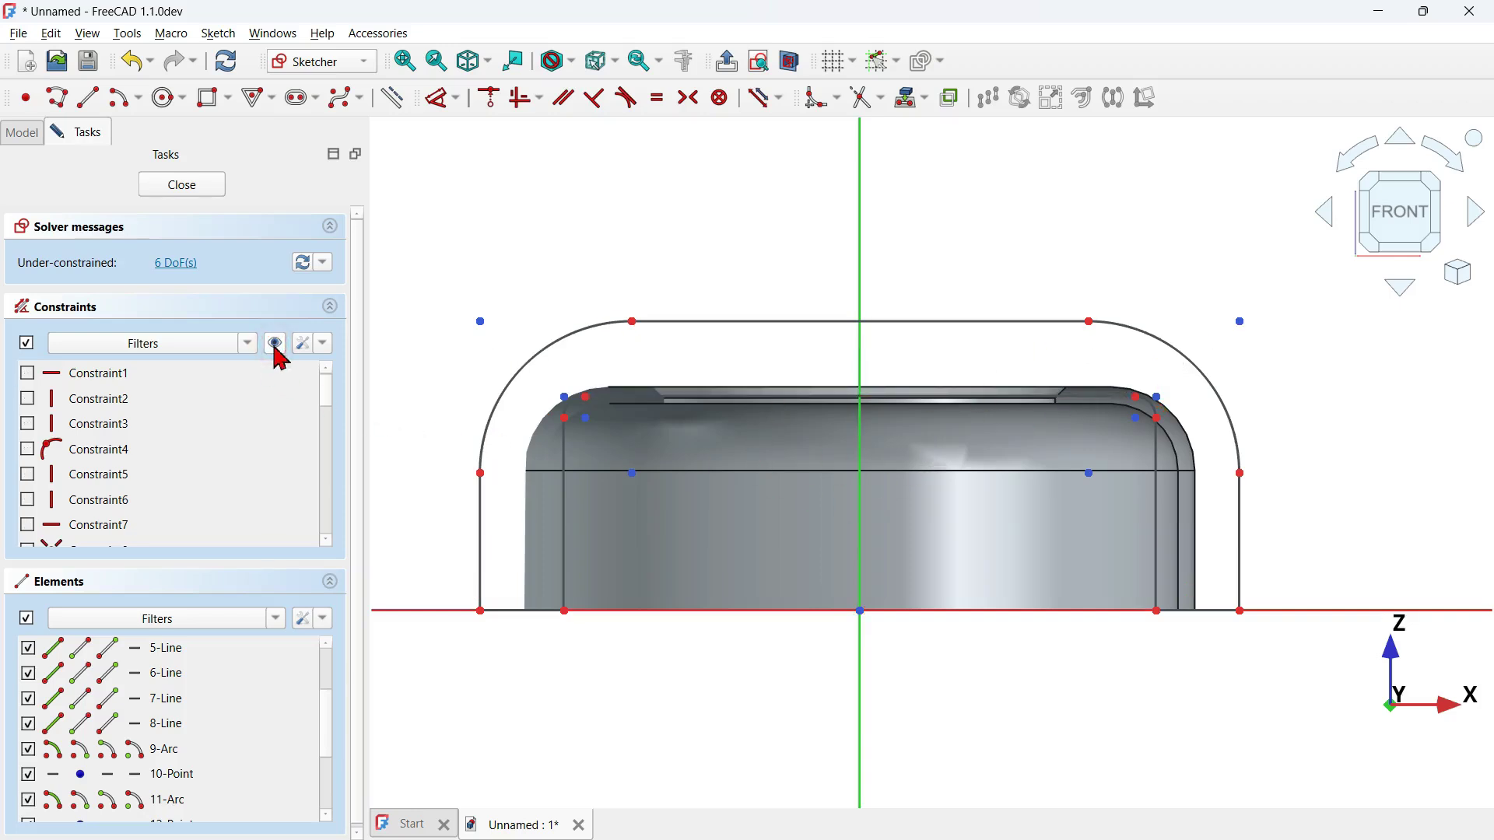
left_click(438, 107)
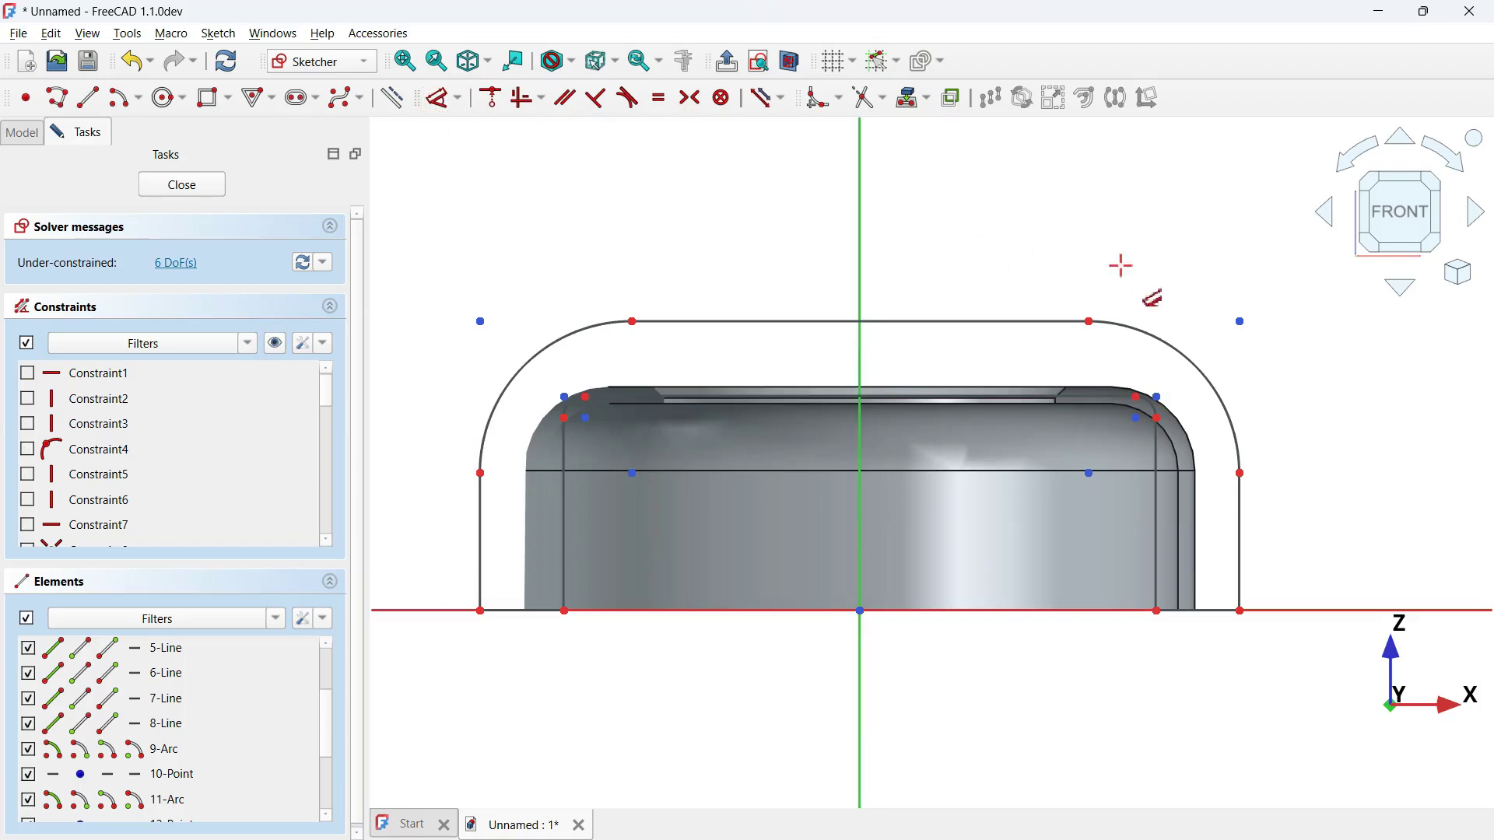
left_click(1165, 340)
left_click(1233, 188)
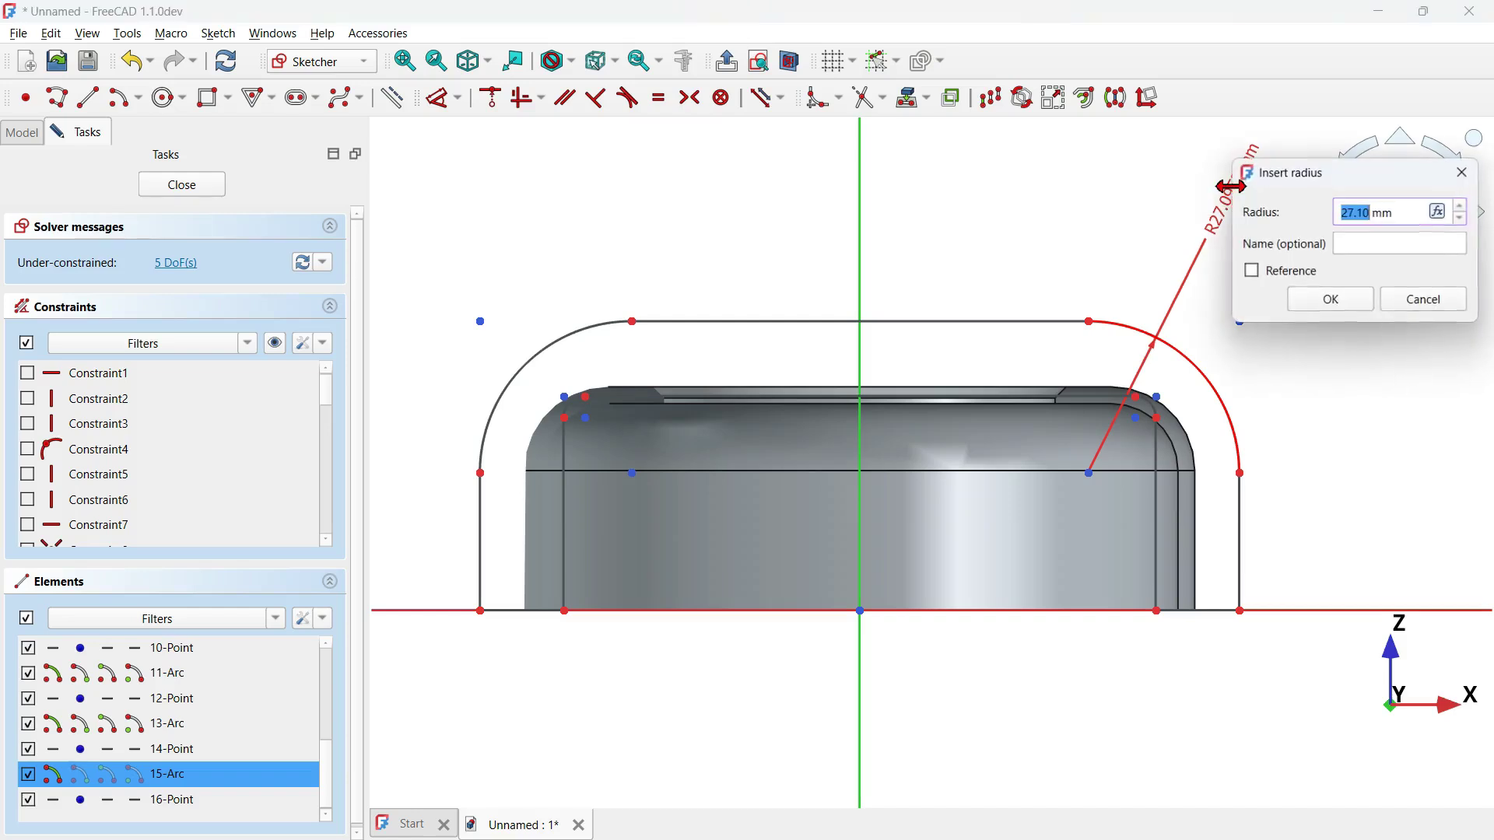
type("10")
key("Return")
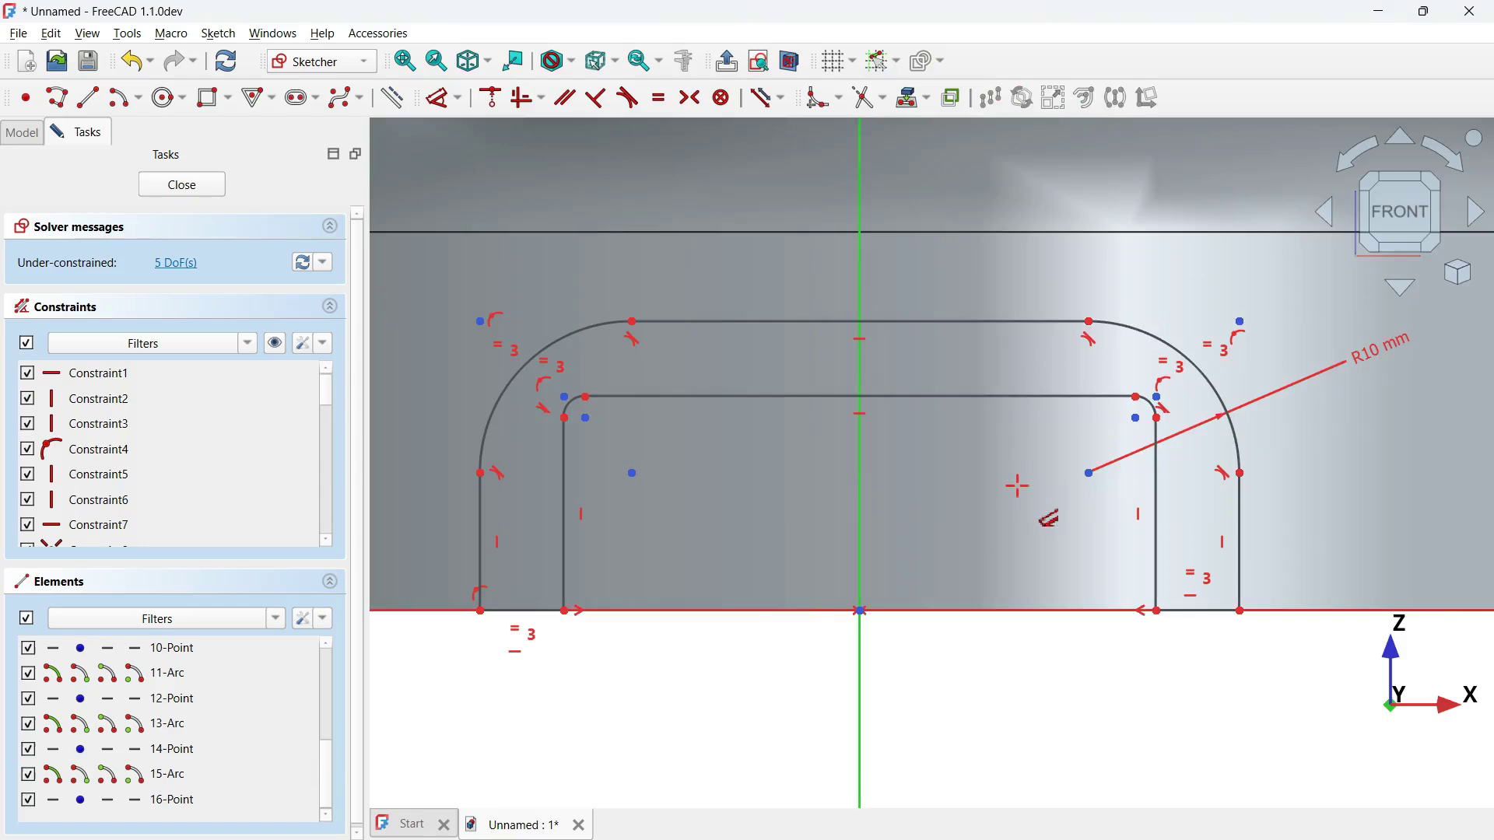
Set the inner outline's right corner arc to a 14 mm radius.
scroll(1049, 519, "down", 3)
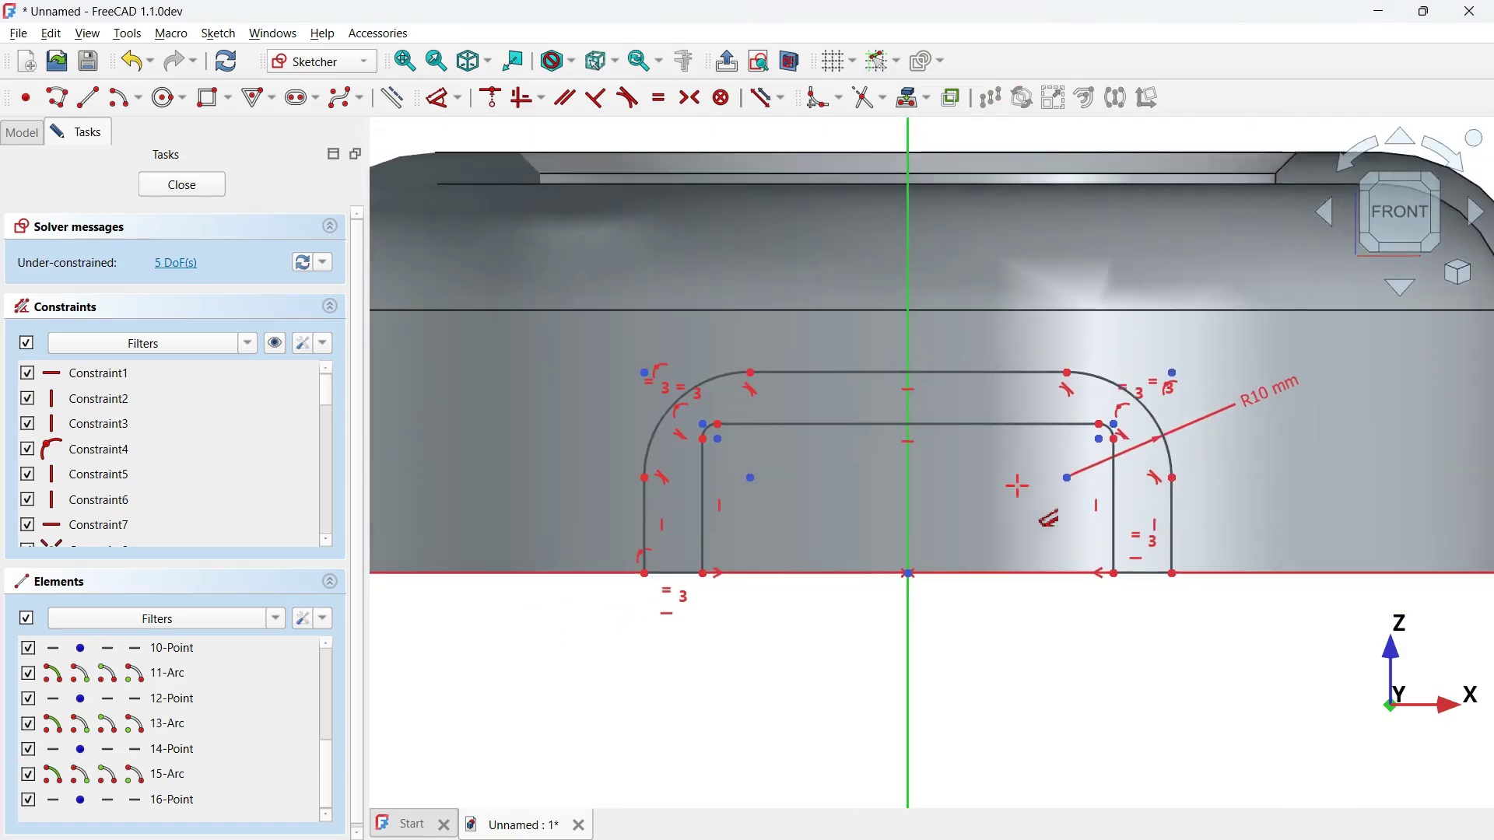
scroll(1104, 433, "up", 5)
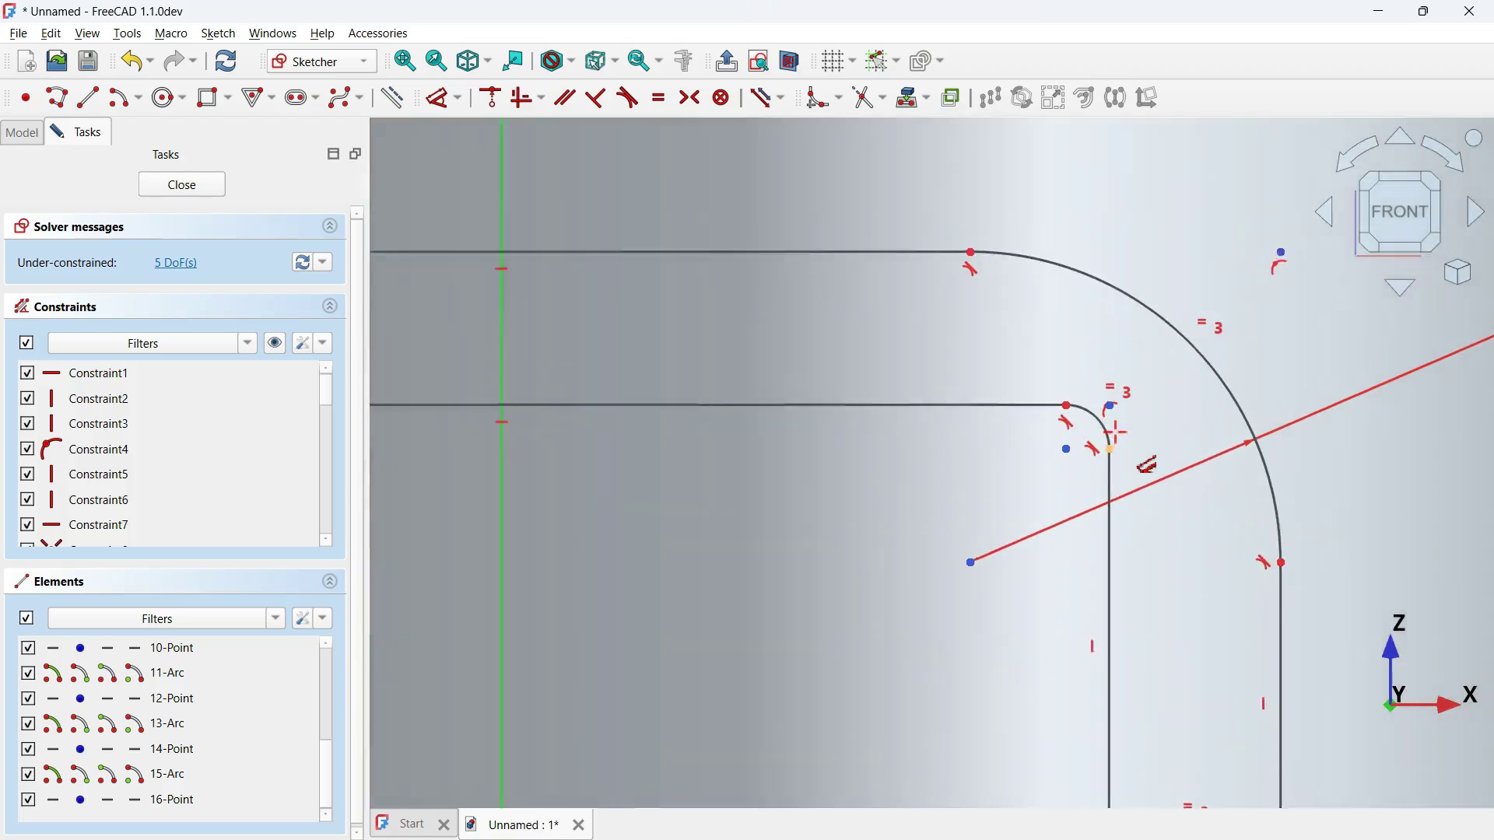
scroll(923, 333, "down", 5)
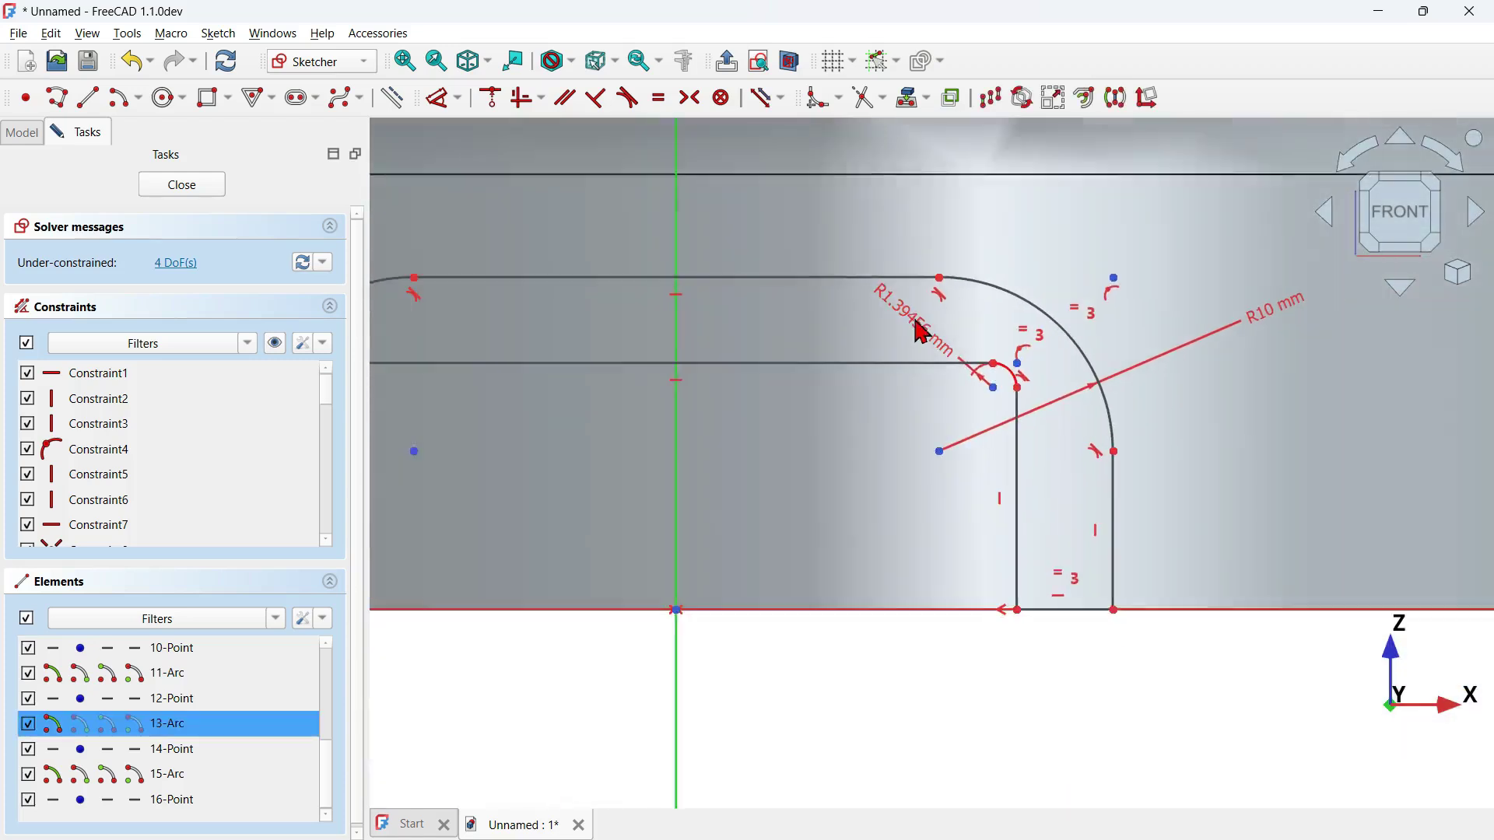
double_click(1068, 249)
type("14")
key("Return")
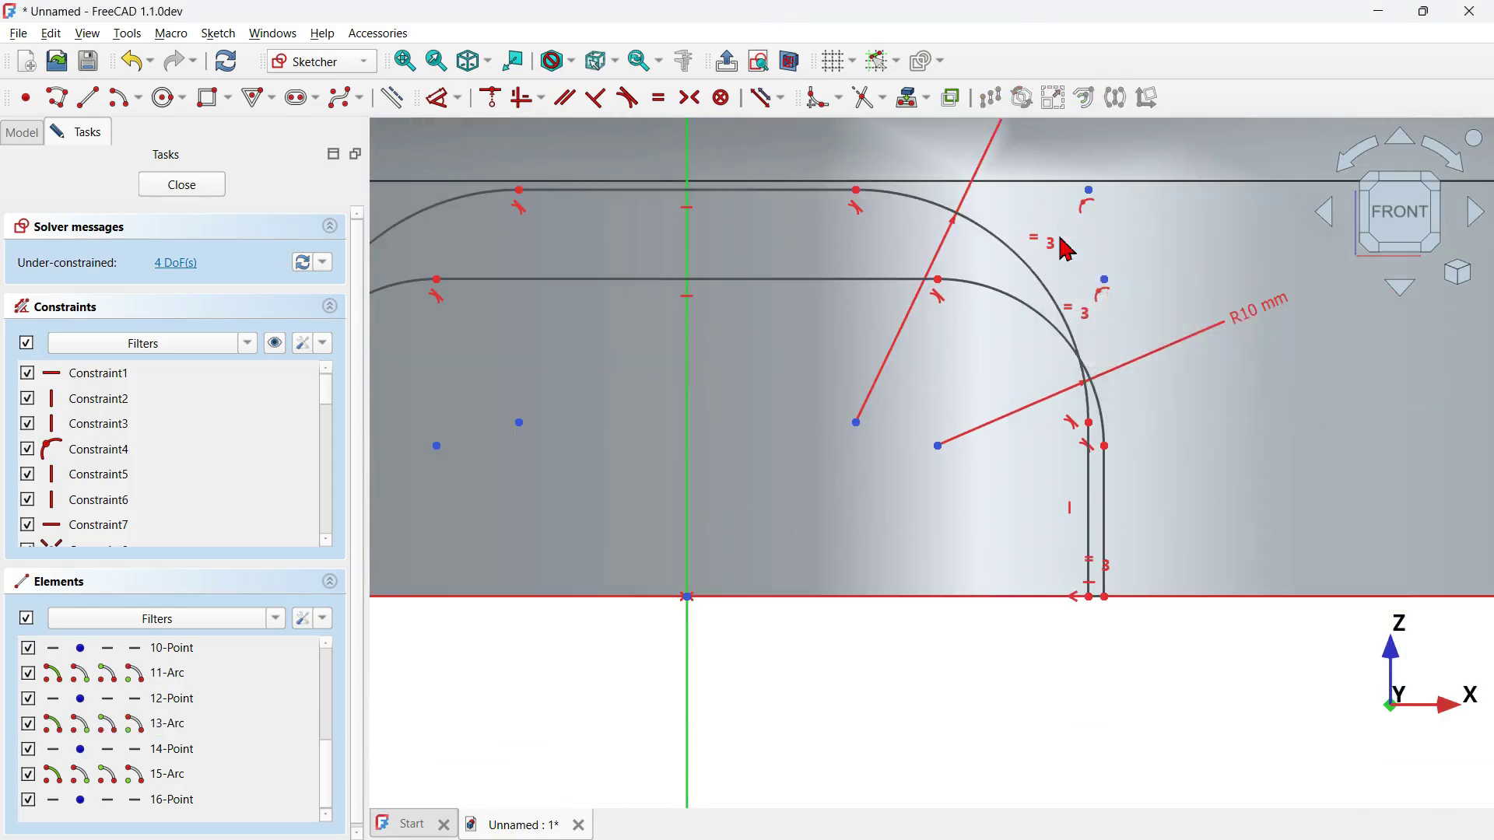
Pull the outer outline's right corner arc outward and up so that the outline encloses the inner one without crossing it.
scroll(954, 413, "down", 3)
scroll(954, 413, "down", 2)
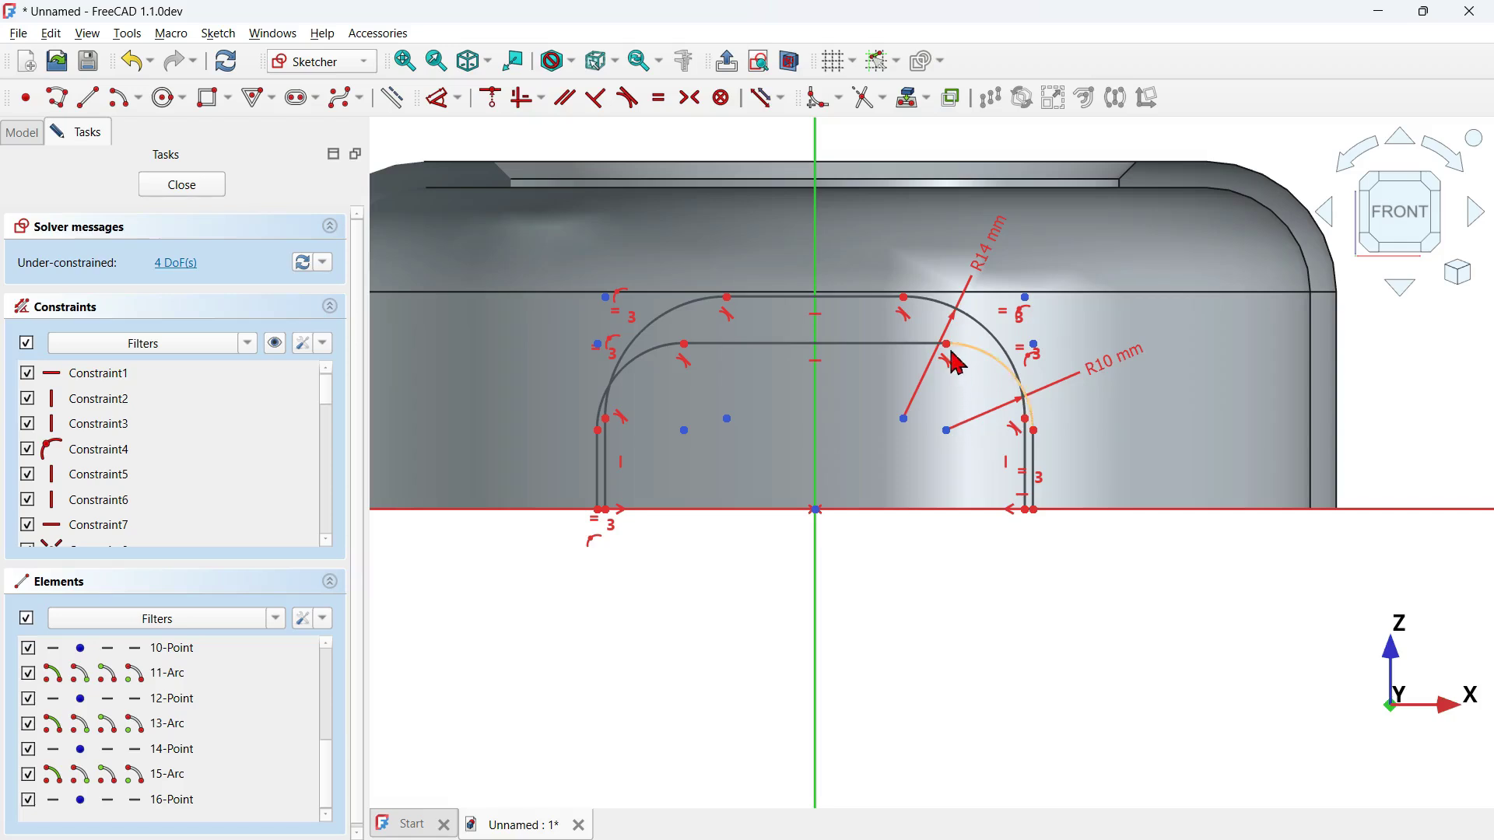
mouse_move(951, 350)
left_mouse_down()
mouse_move(1024, 300)
mouse_move(1027, 224)
mouse_move(1064, 231)
left_mouse_up()
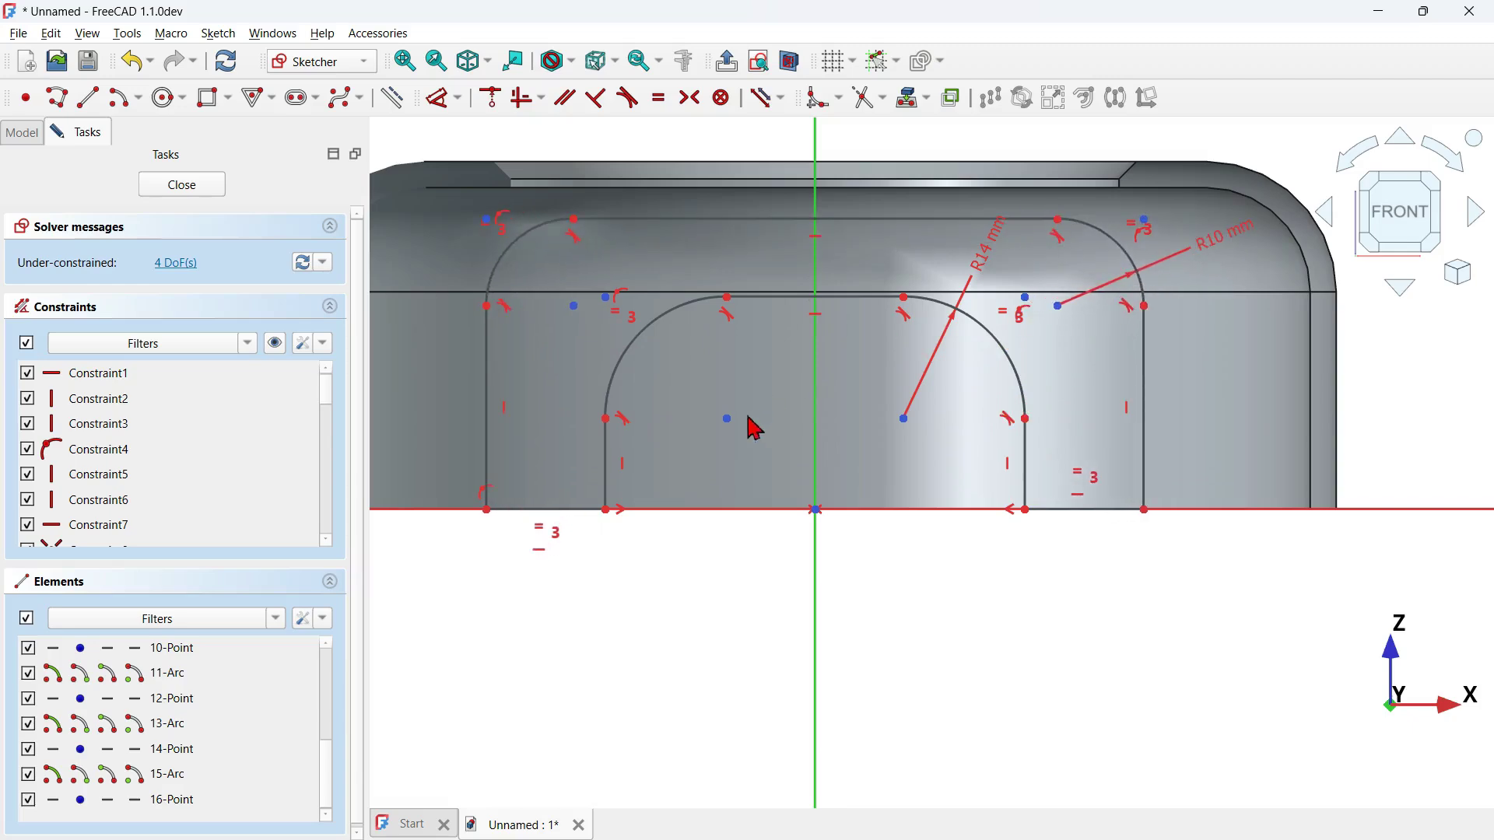
Dimension the left short base line between the two outlines to 6.5 mm.
left_click(443, 107)
scroll(794, 428, "down", 3)
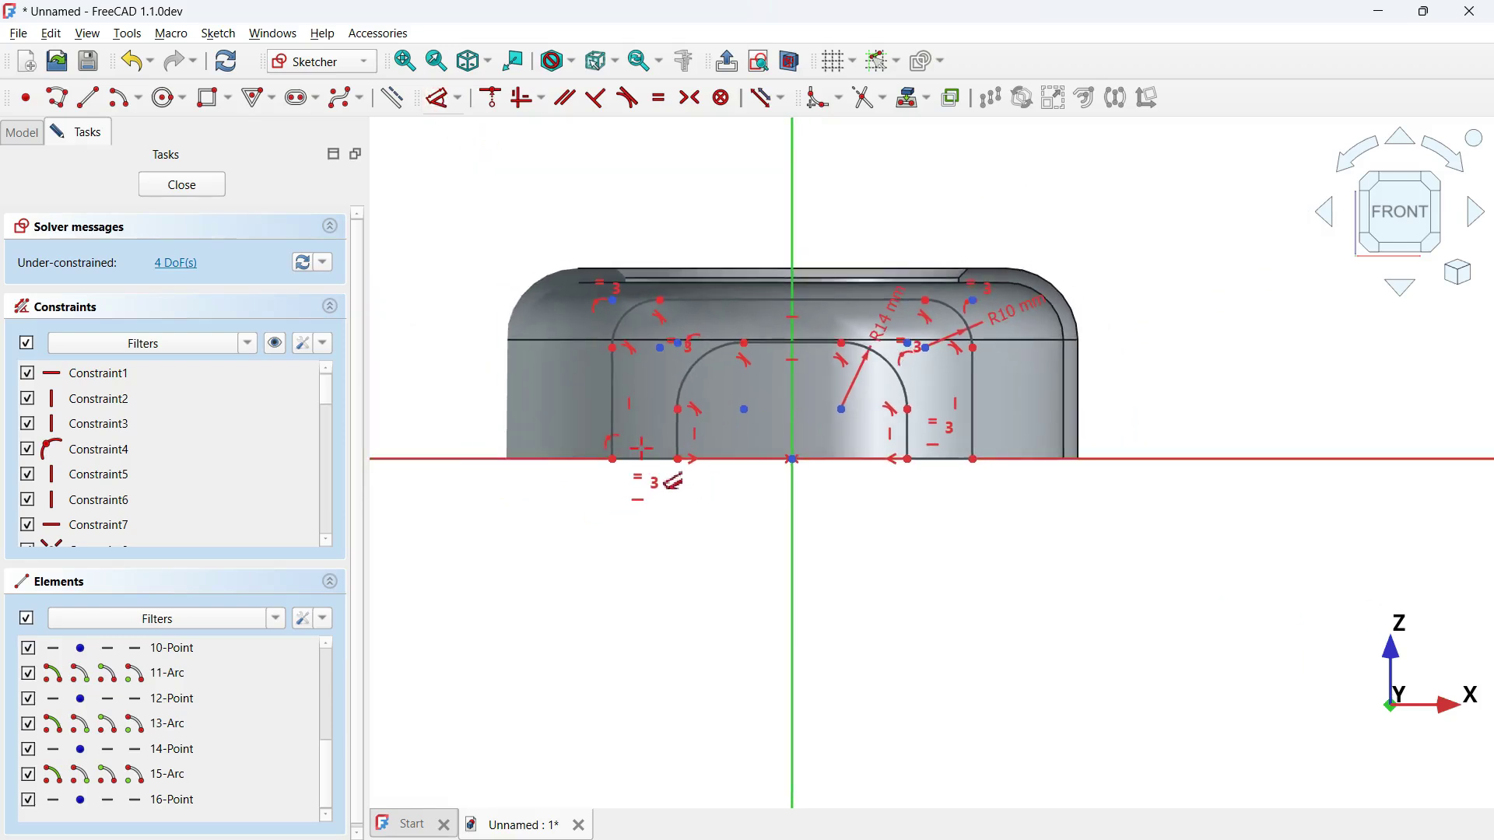
left_click(648, 459)
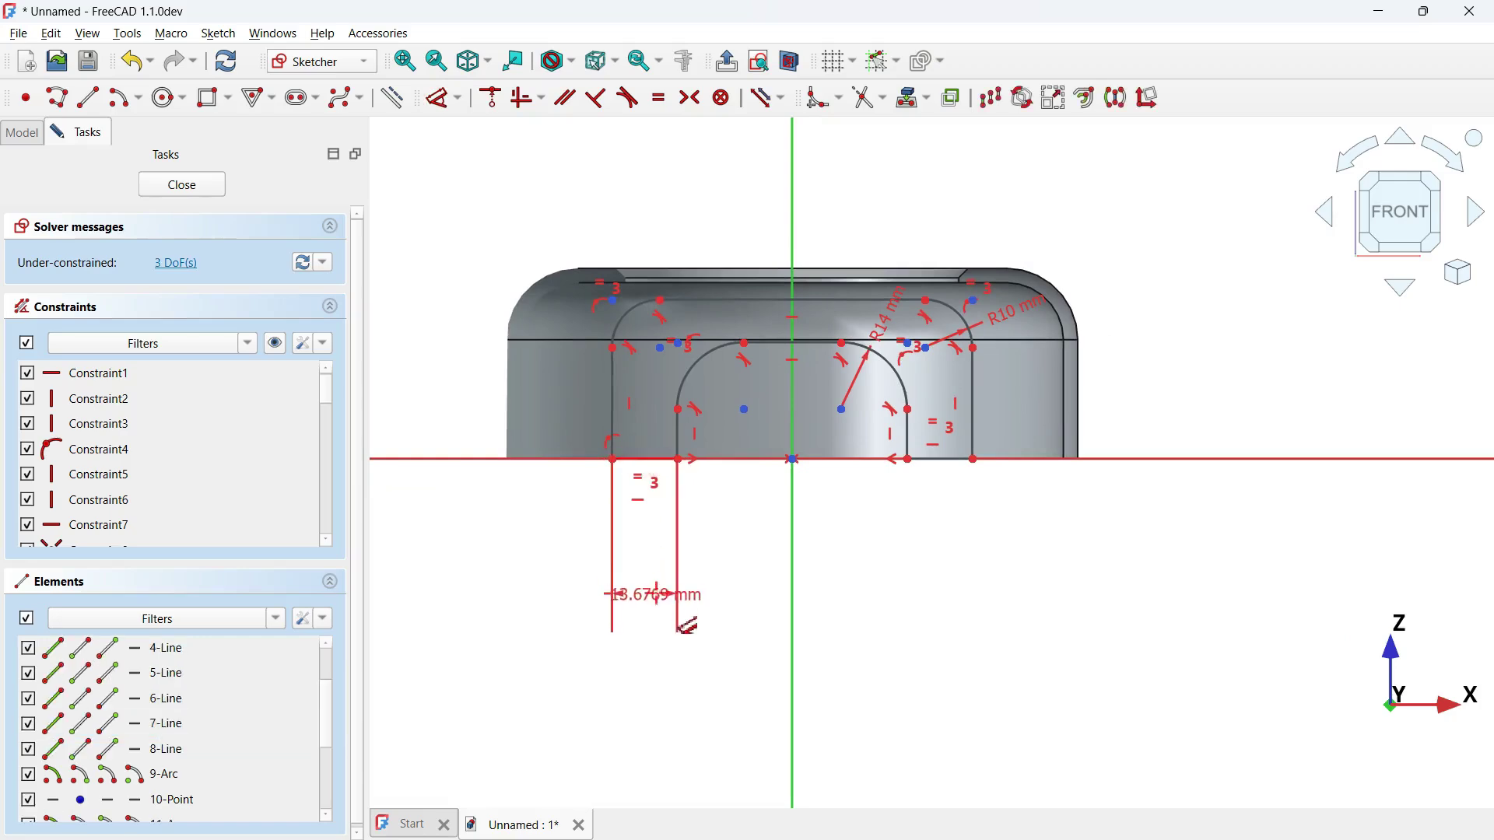
left_click(662, 607)
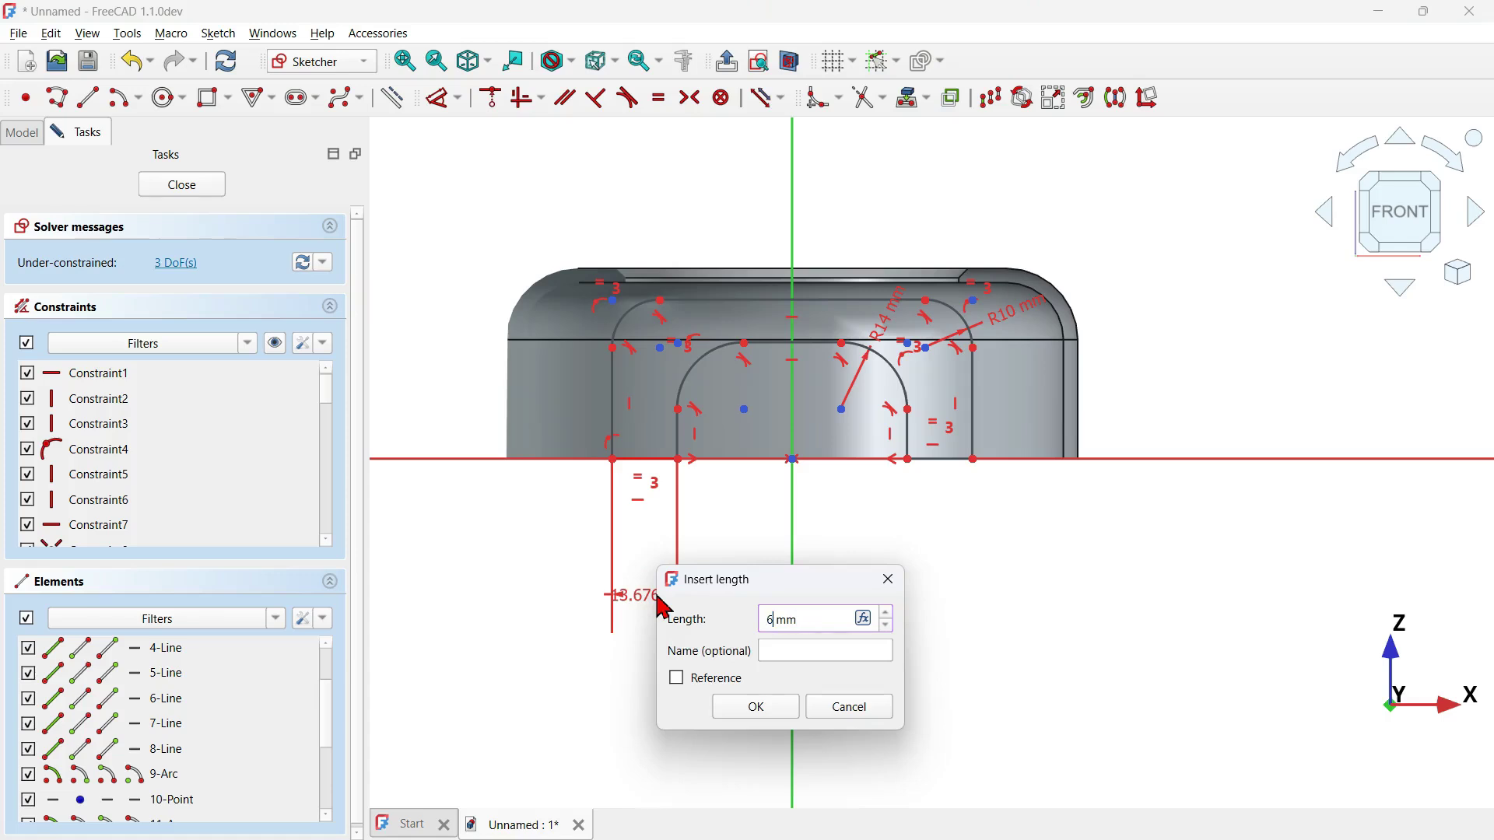
key("Return")
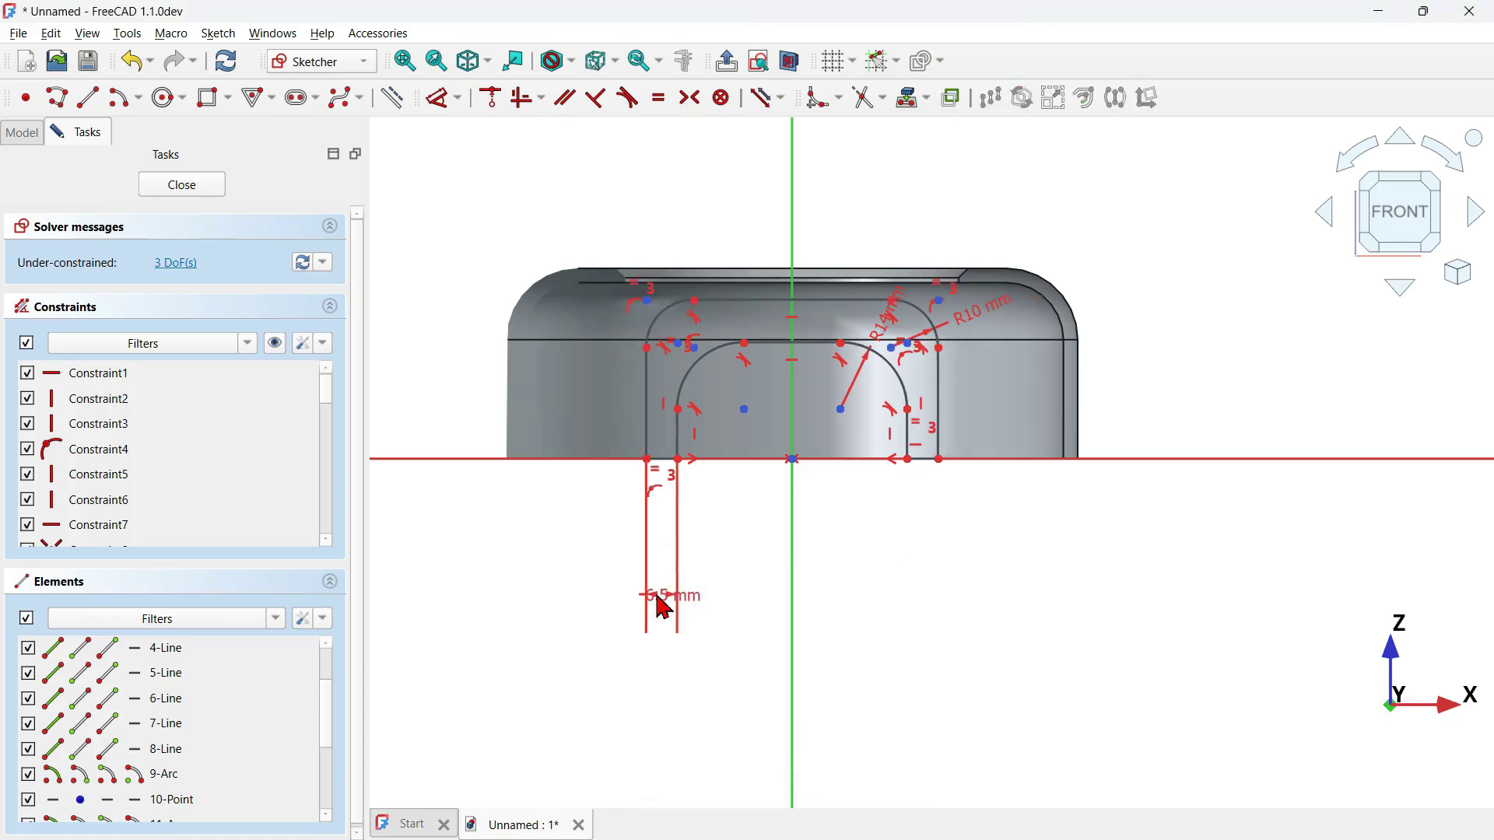
Dimension the vertical gap between the top lines of the inner and outer outlines to 5.5 mm.
scroll(818, 429, "up", 2)
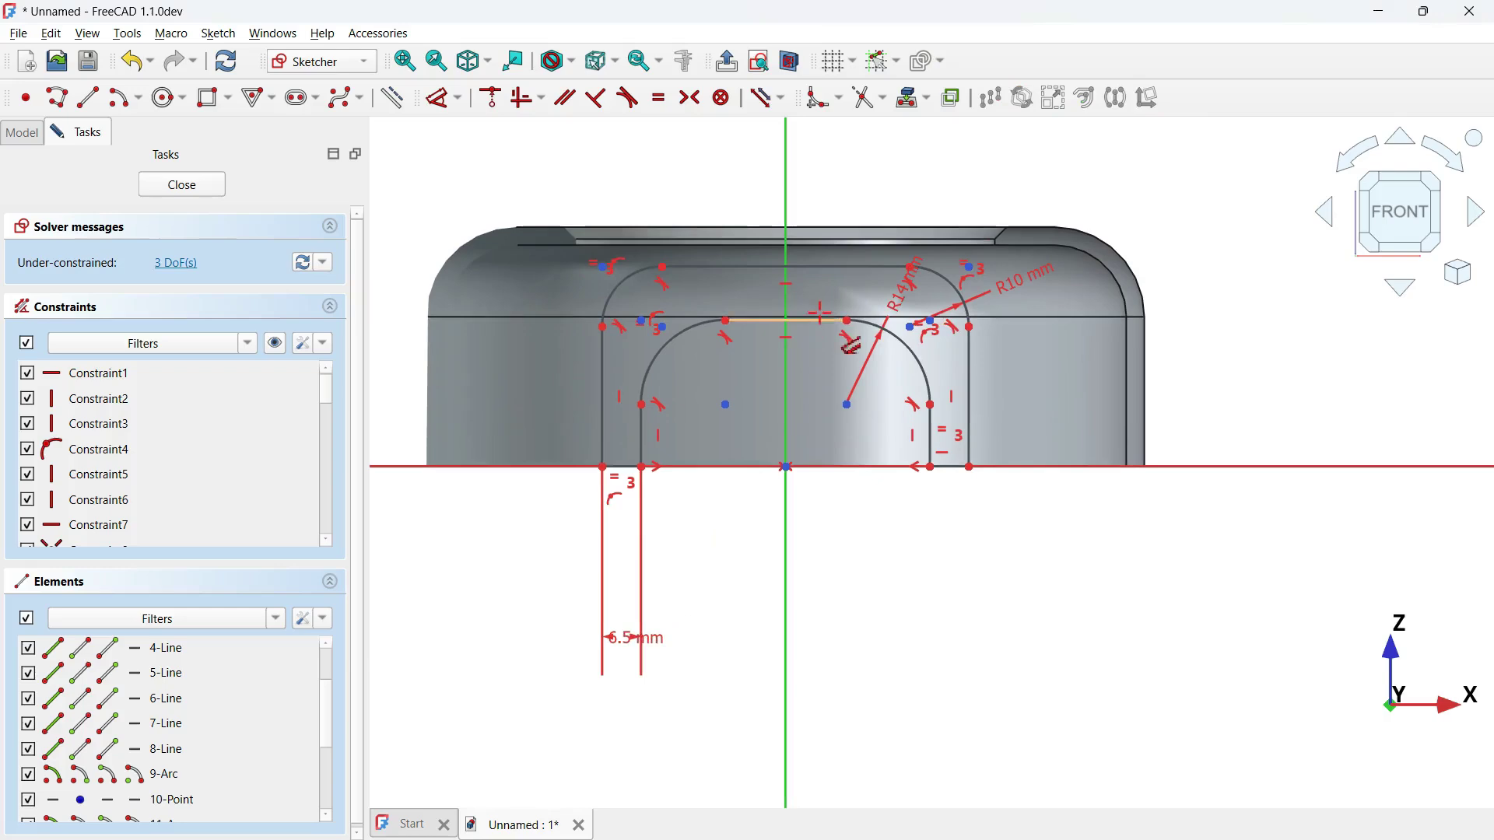
left_click(820, 318)
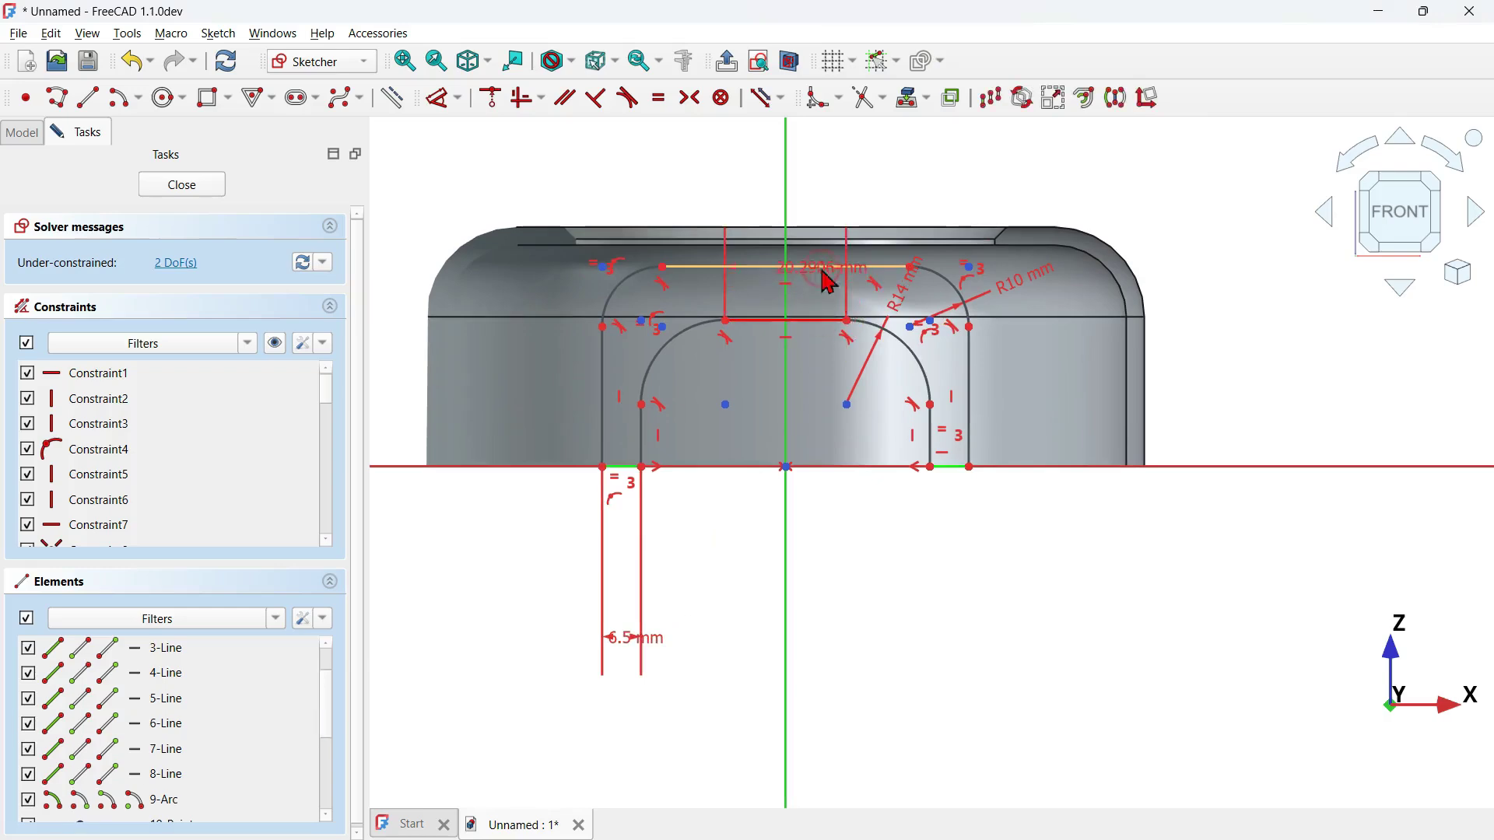
left_click(829, 267)
left_click(838, 176)
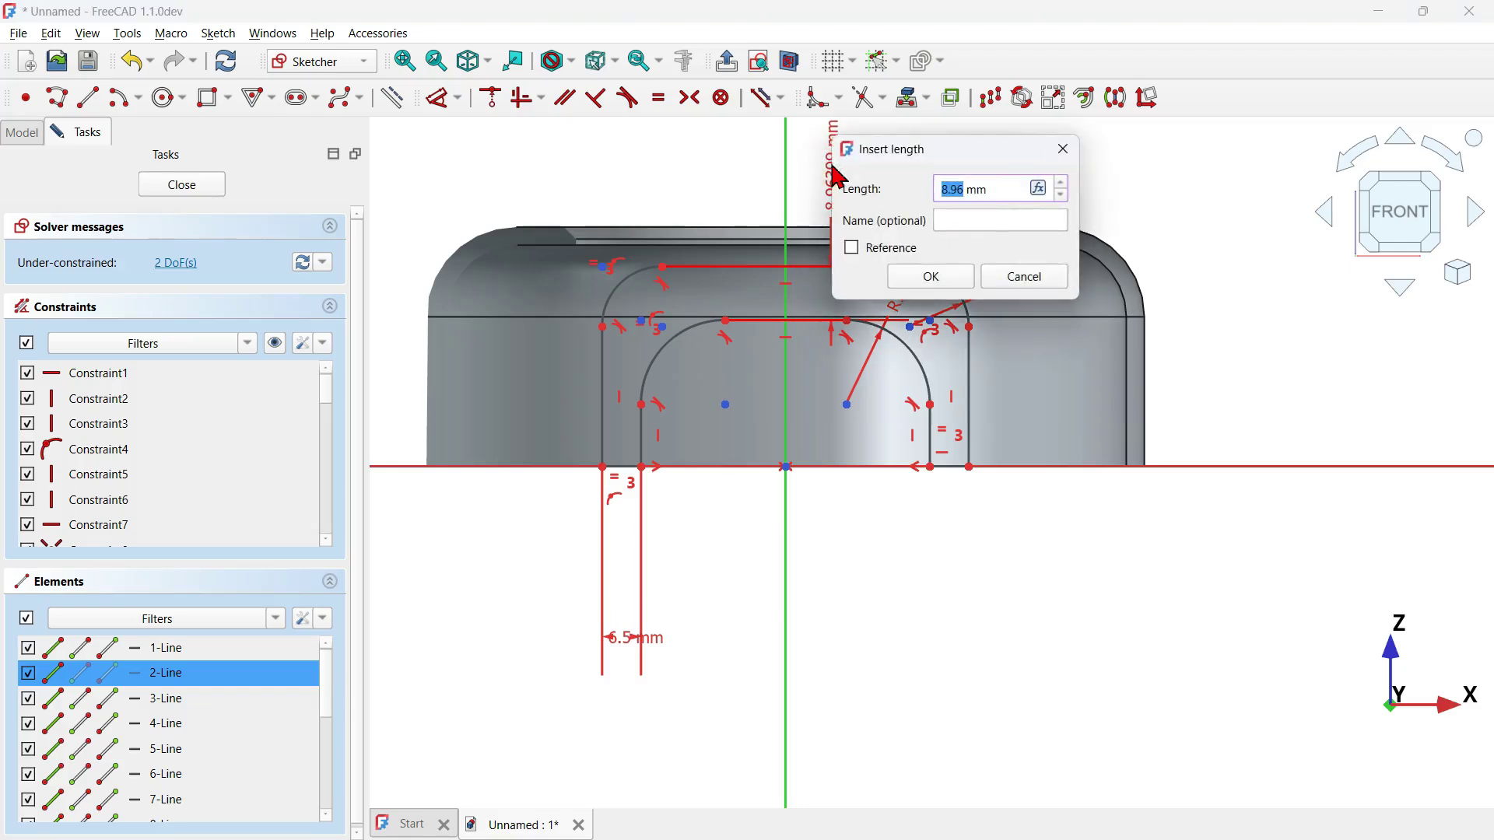
type("5.5")
key("Return")
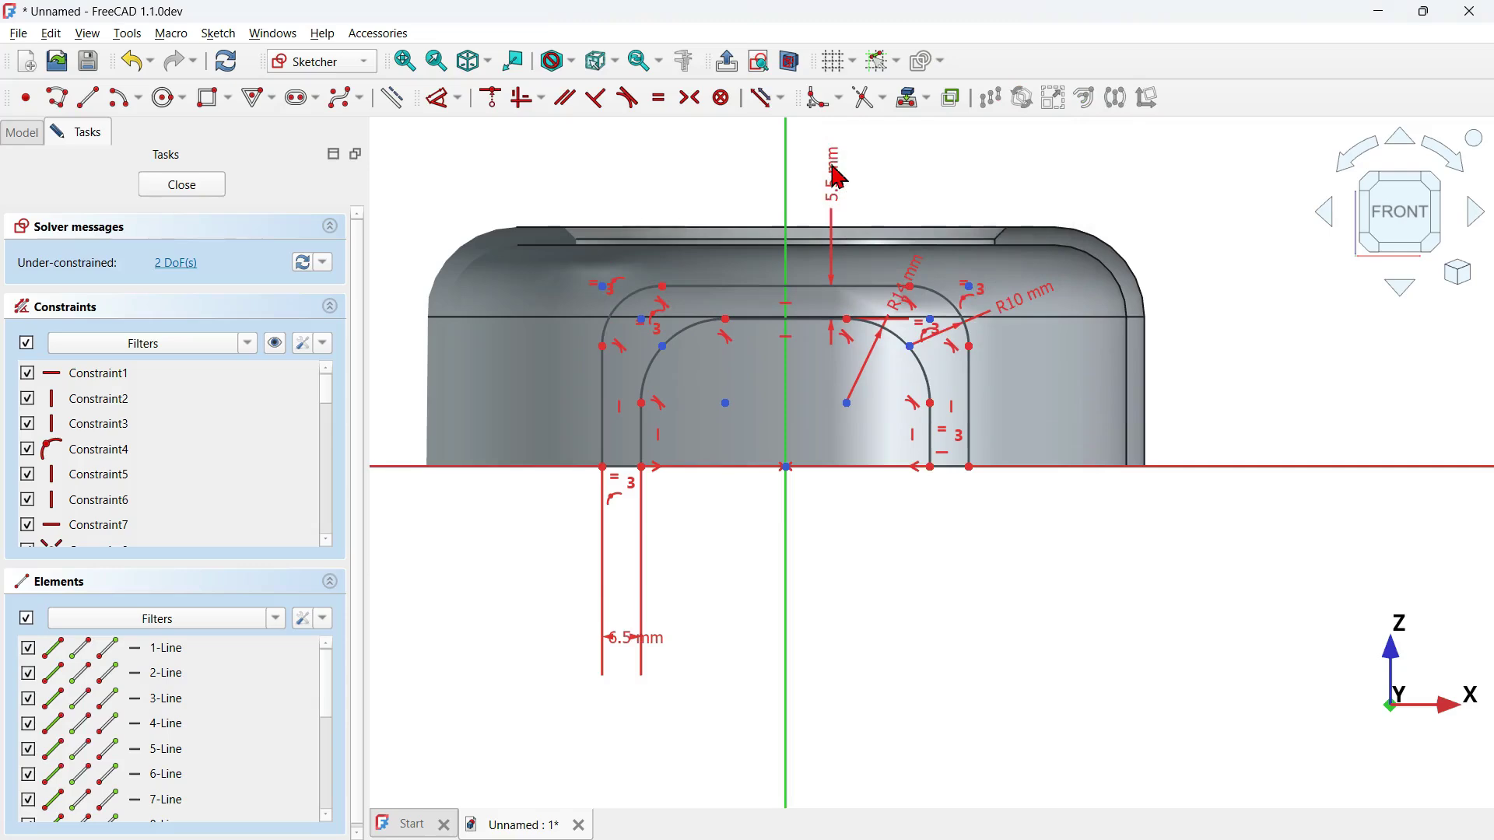
Dimension the outer outline's top line to 44 mm above the horizontal axis.
left_click(865, 288)
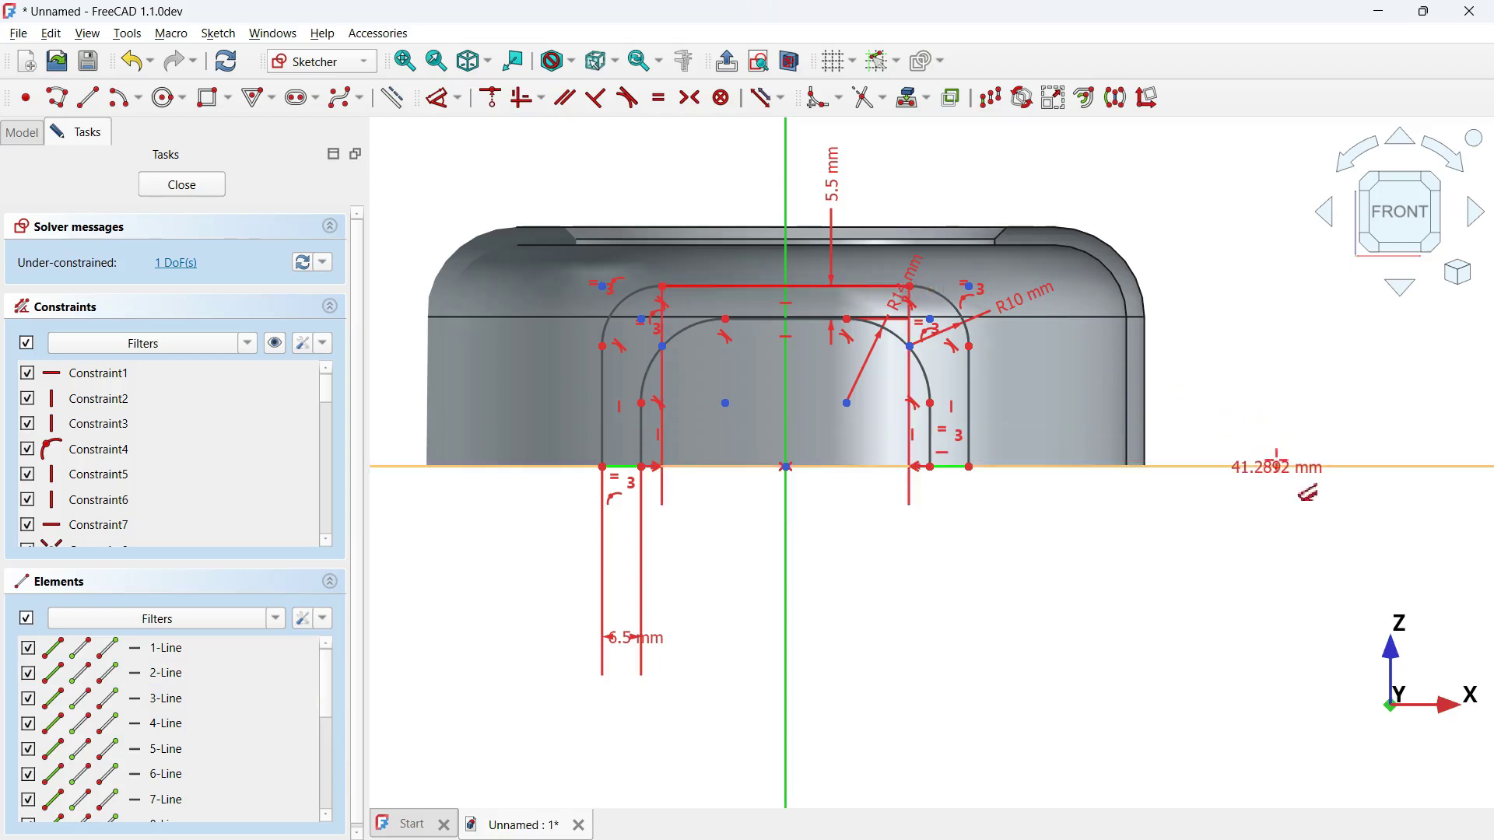
left_click(1277, 460)
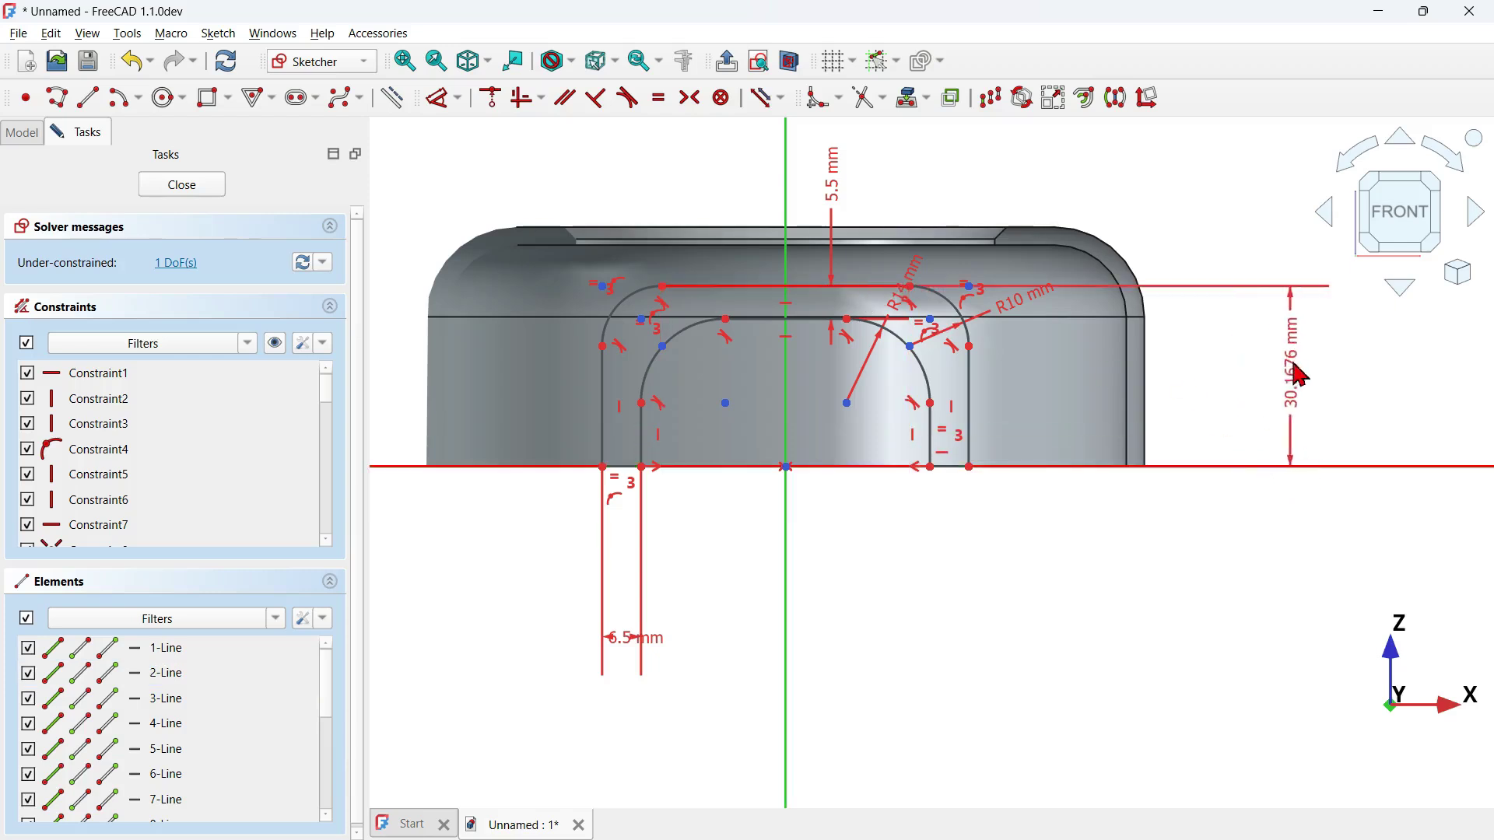
left_click(1300, 375)
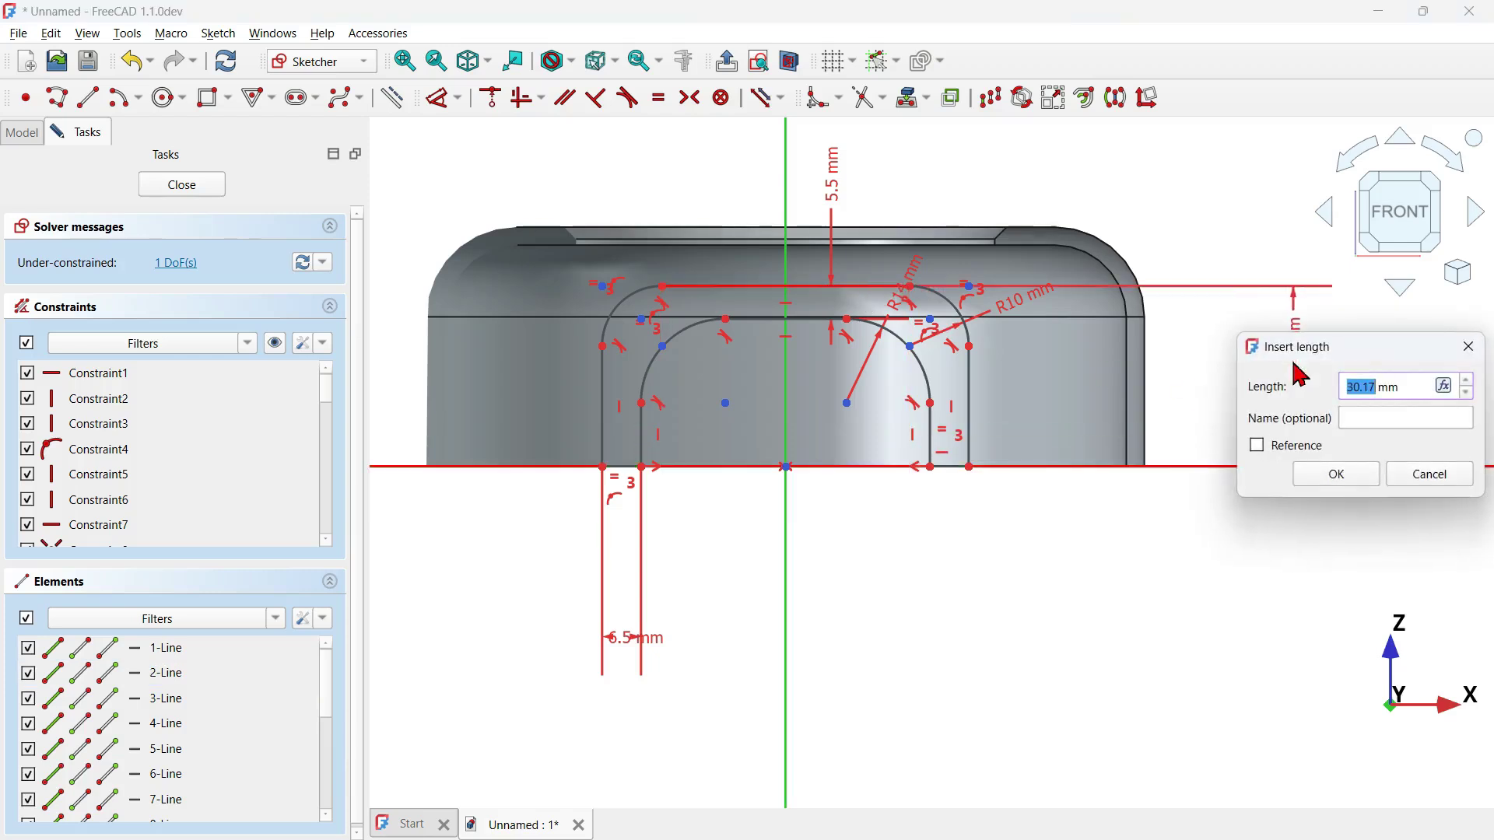
key("Return")
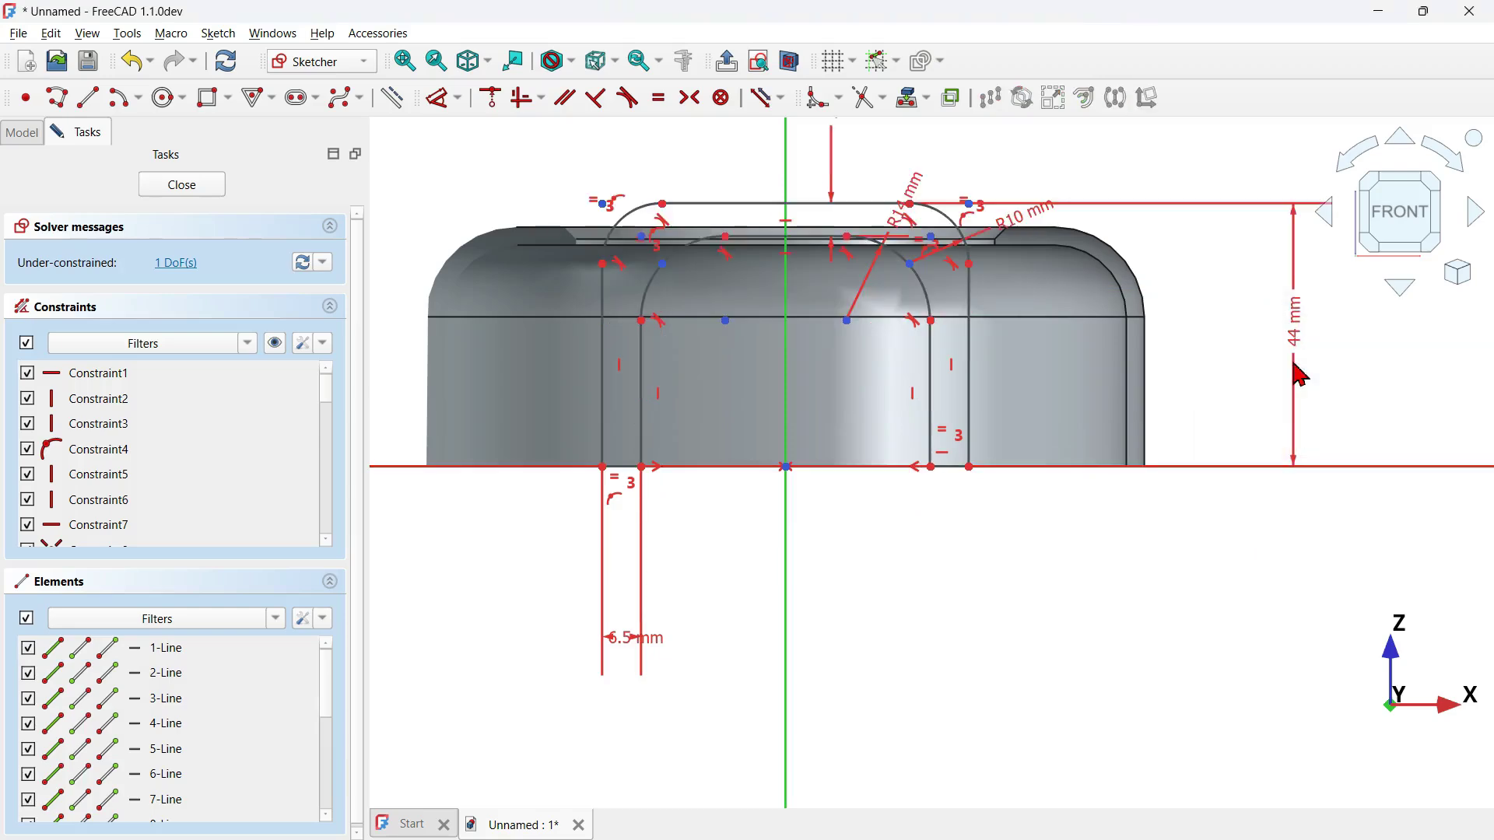
Set the overall width between the outer outline's two bottom corner points to 130 mm.
scroll(1126, 386, "down", 1)
scroll(830, 517, "up", 2)
scroll(831, 519, "down", 1)
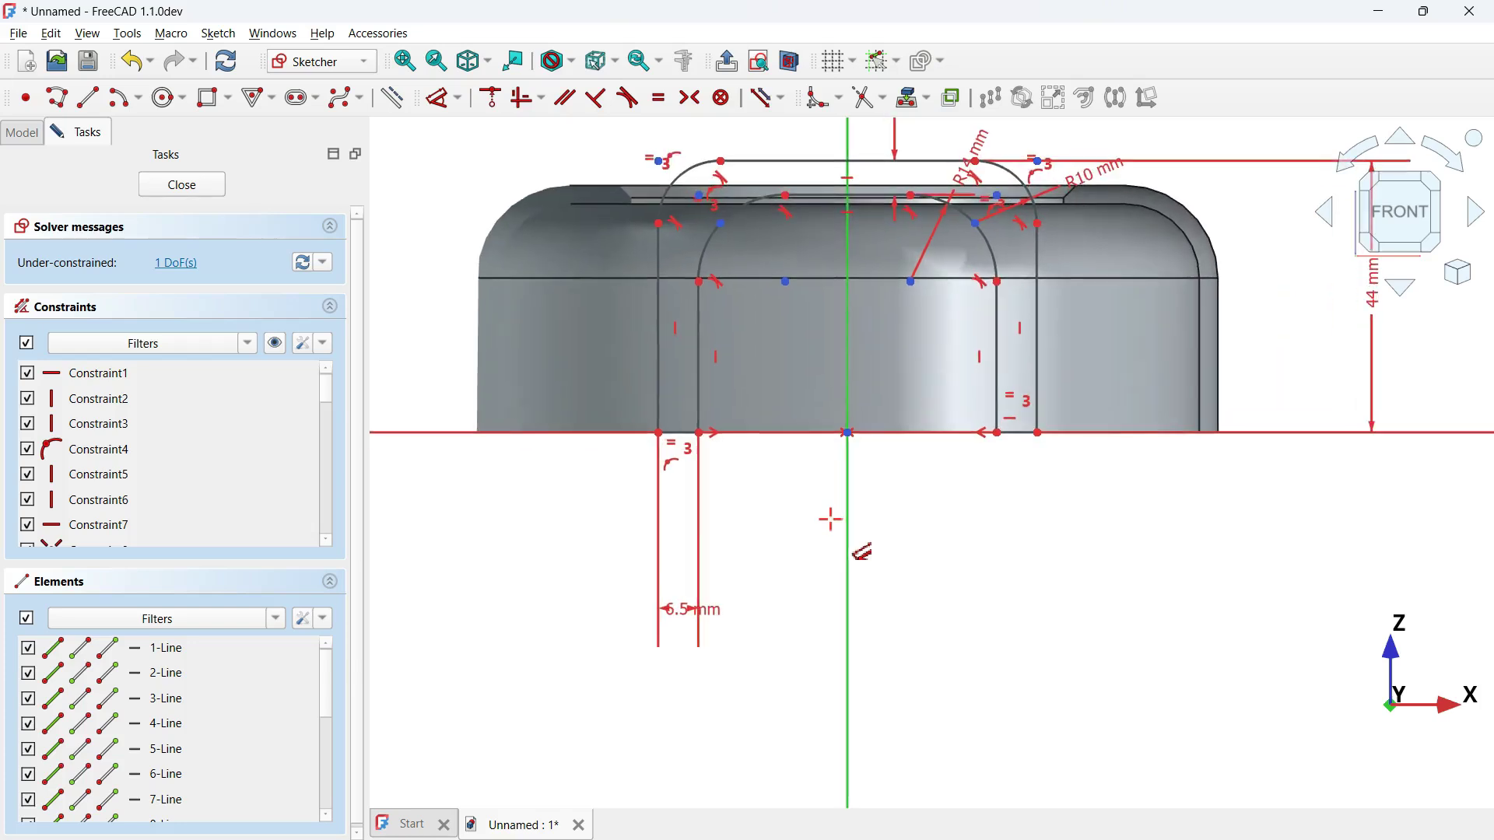
left_click(660, 434)
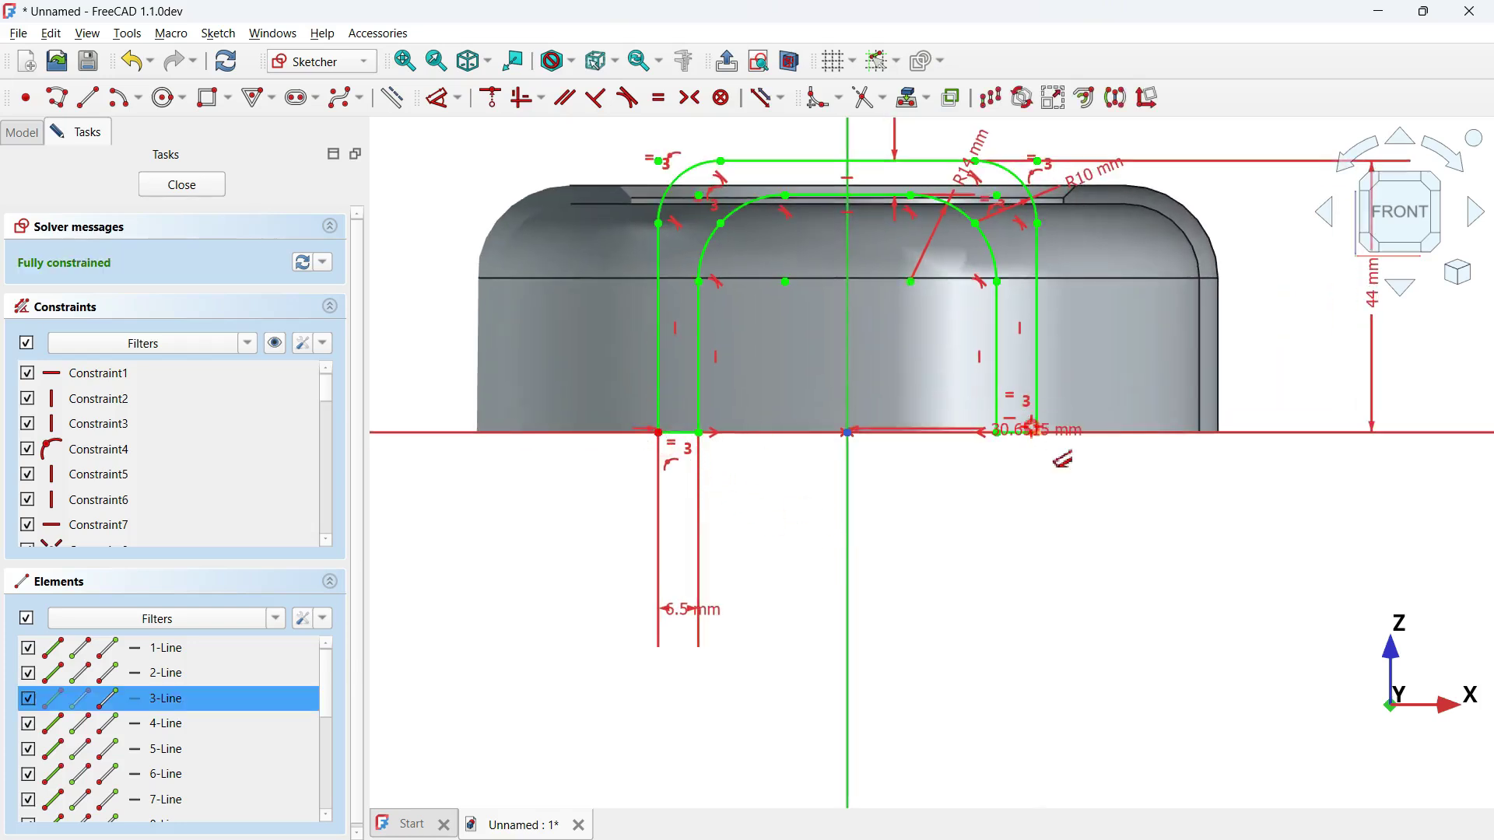
left_click(1038, 433)
left_click(945, 604)
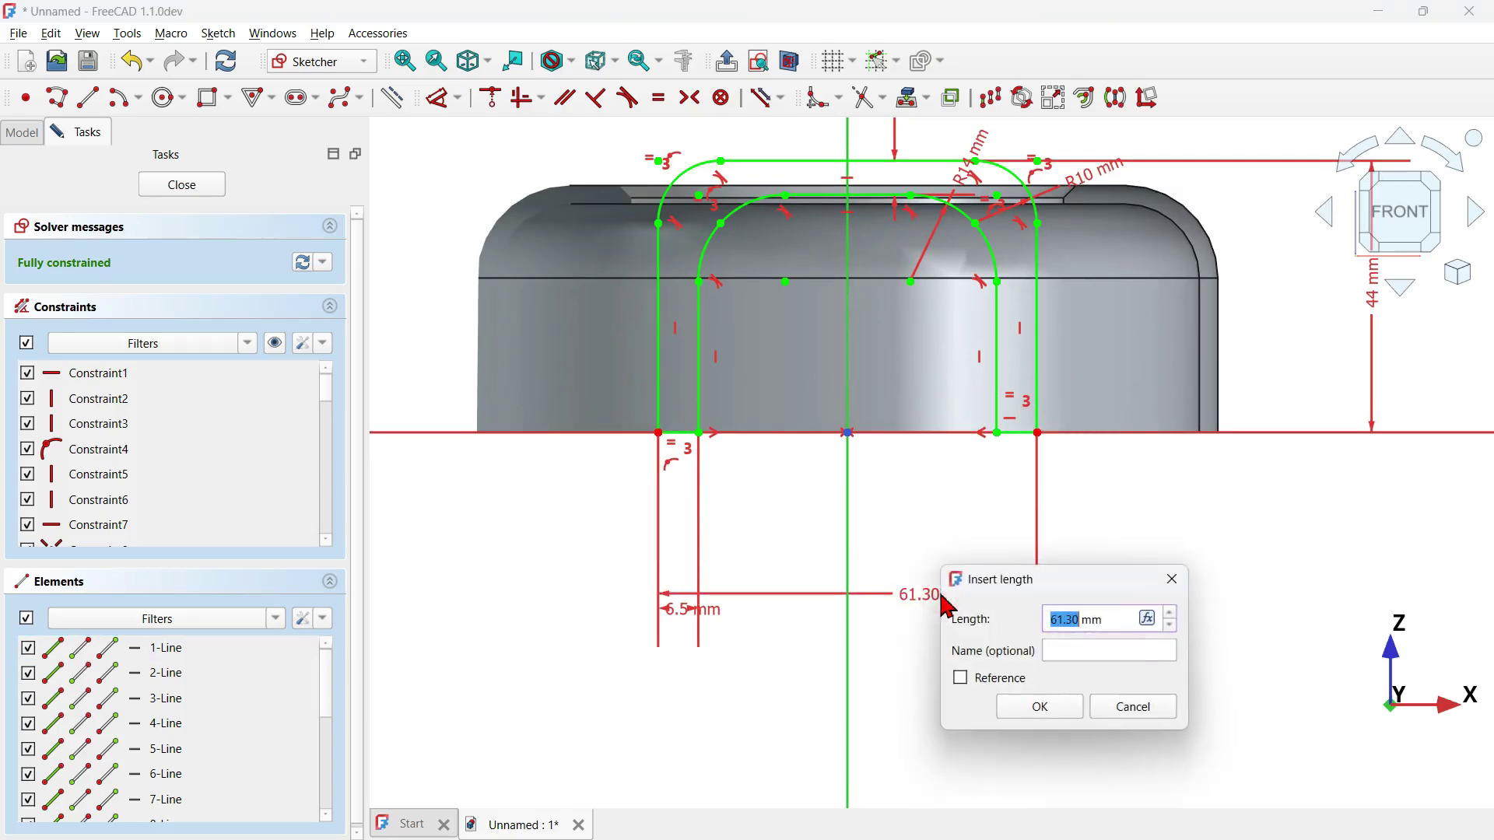
type("1")
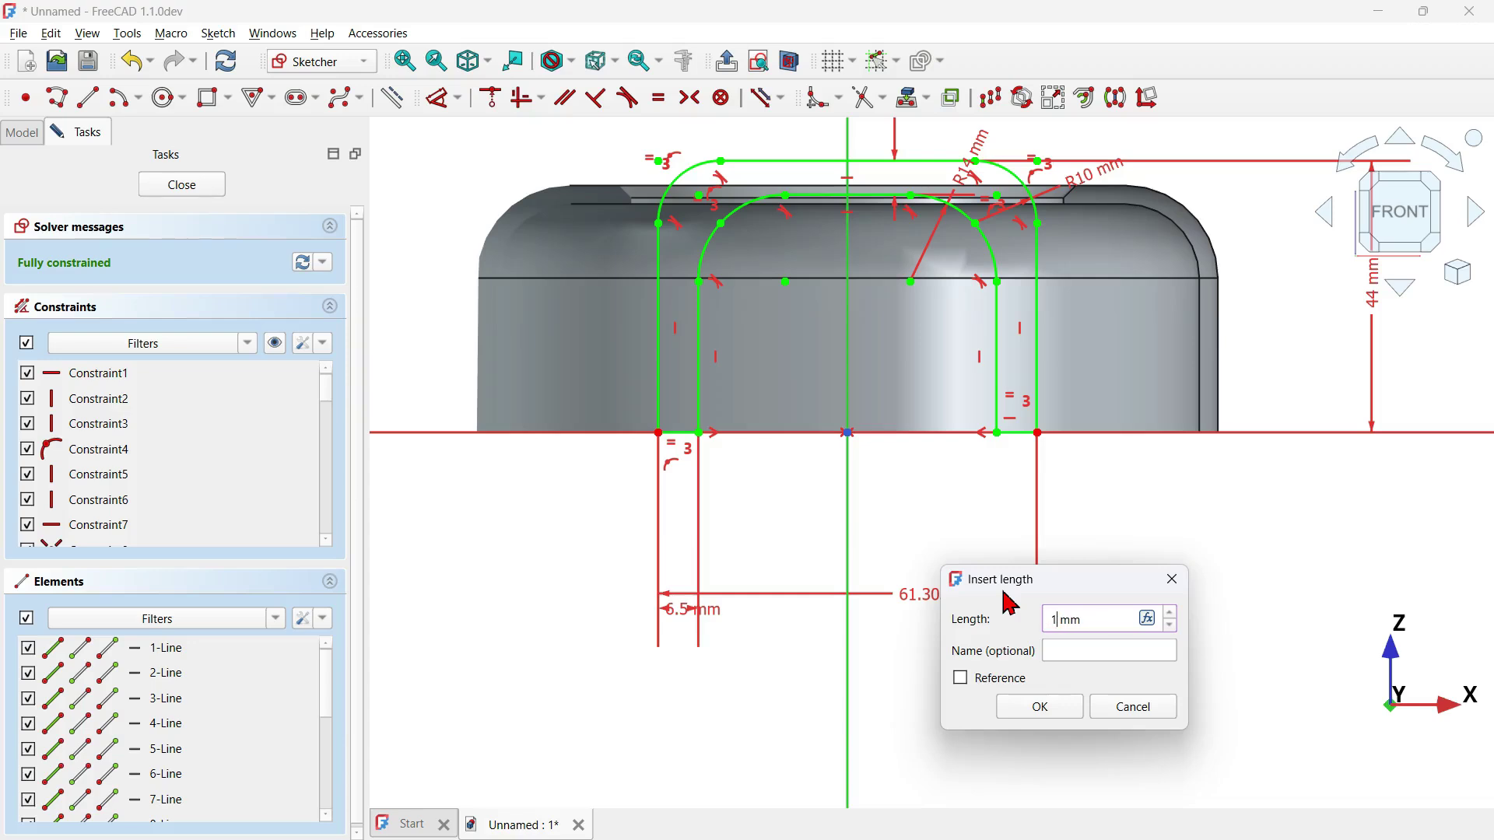
key("Return")
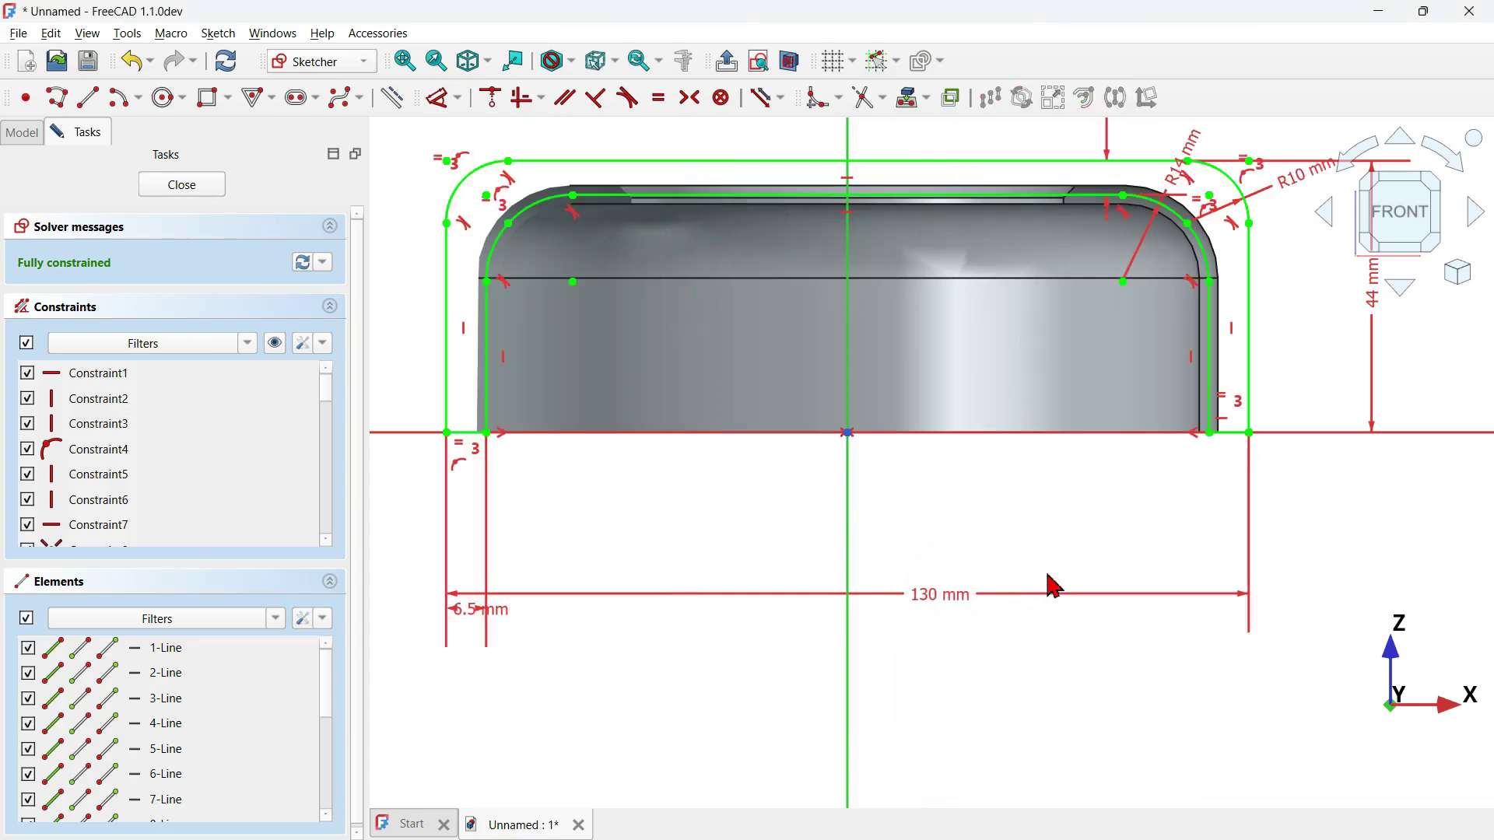
Finish the rib profile sketch and pad it 12 mm symmetric to its plane.
scroll(1056, 585, "down", 1)
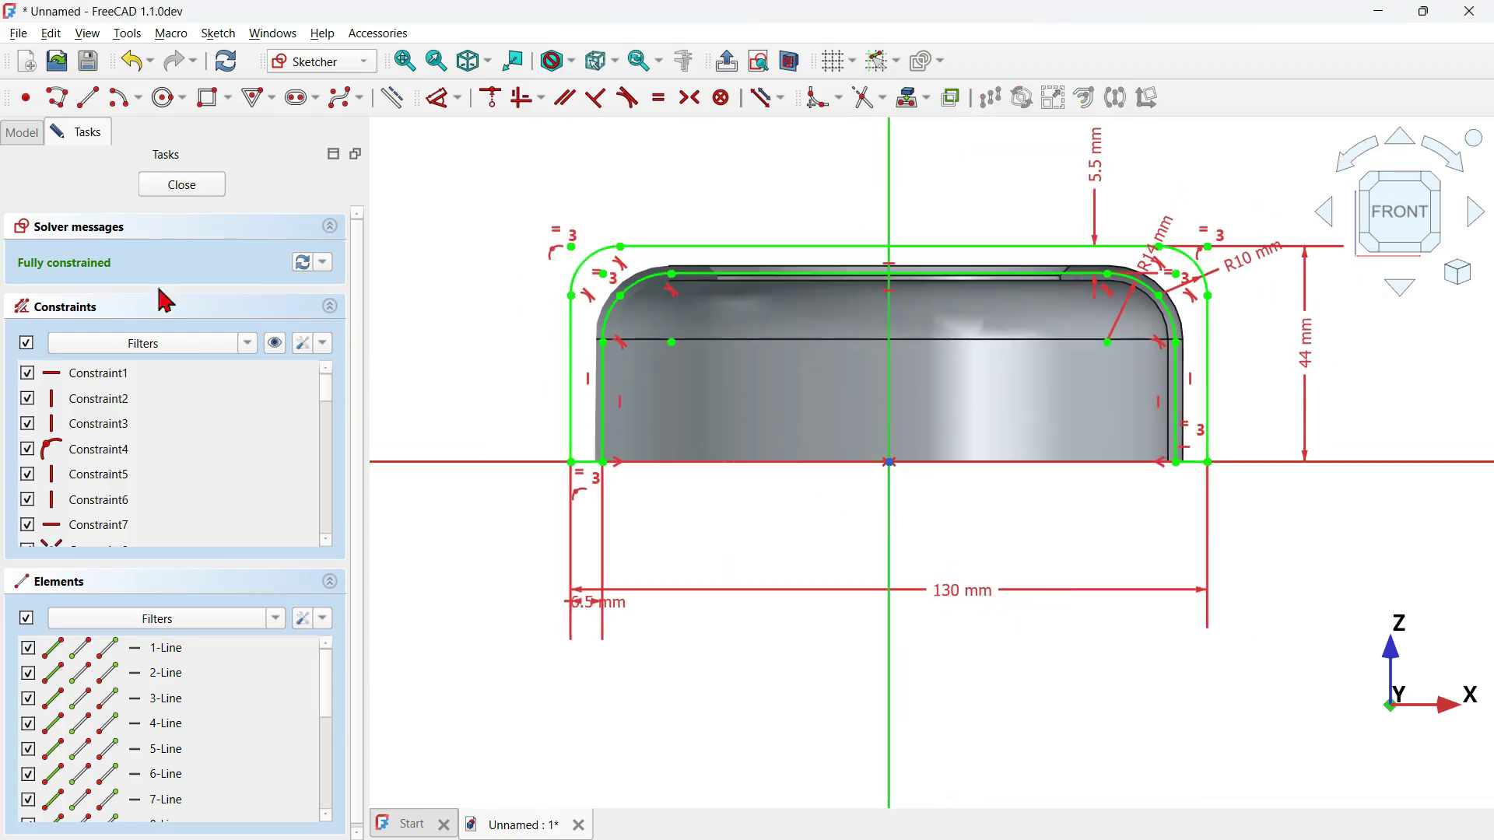
left_click(188, 181)
left_click(233, 101)
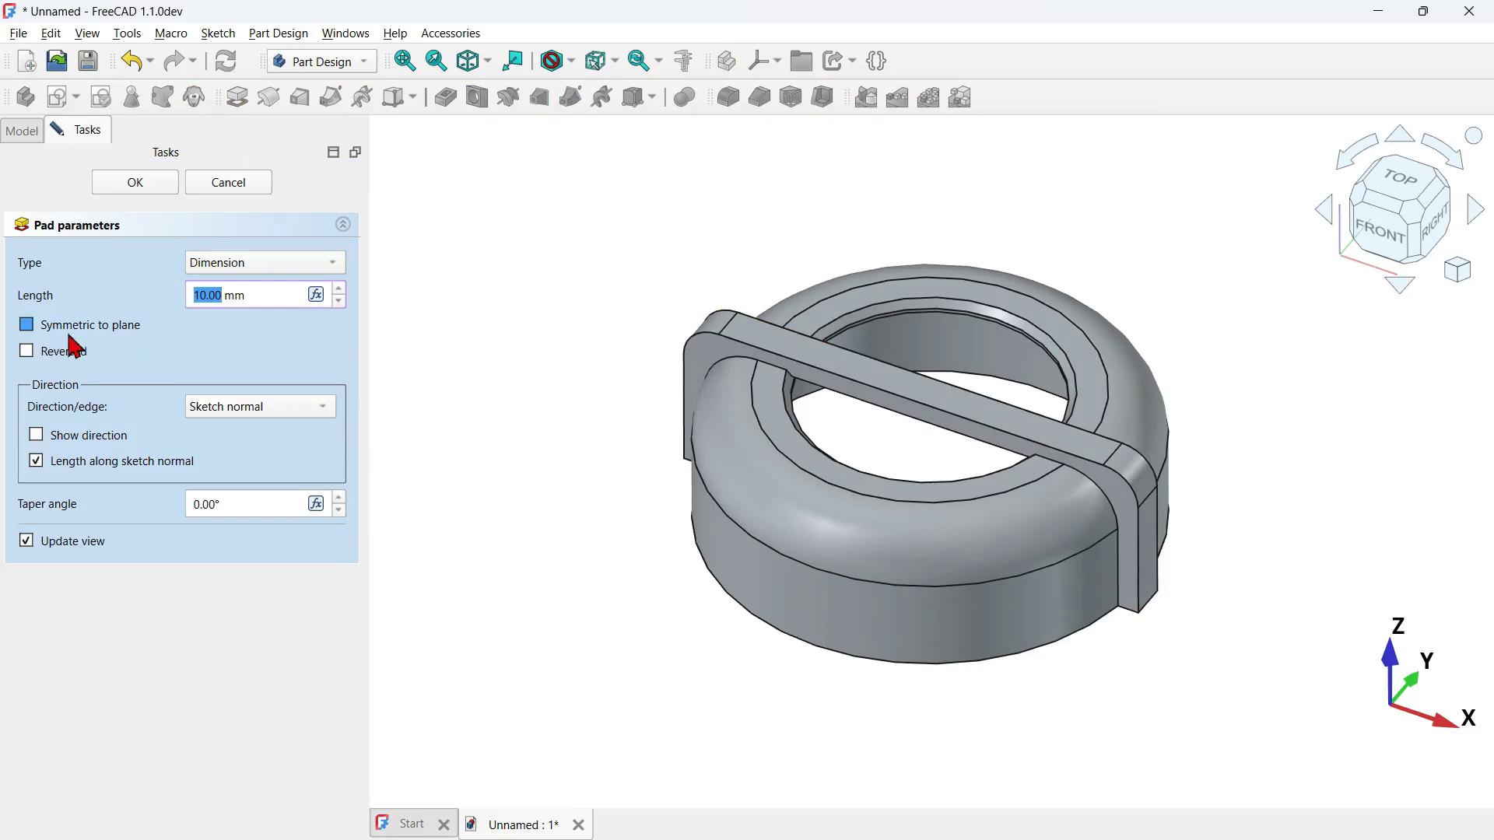
left_click(139, 329)
triple_click(283, 301)
type("12")
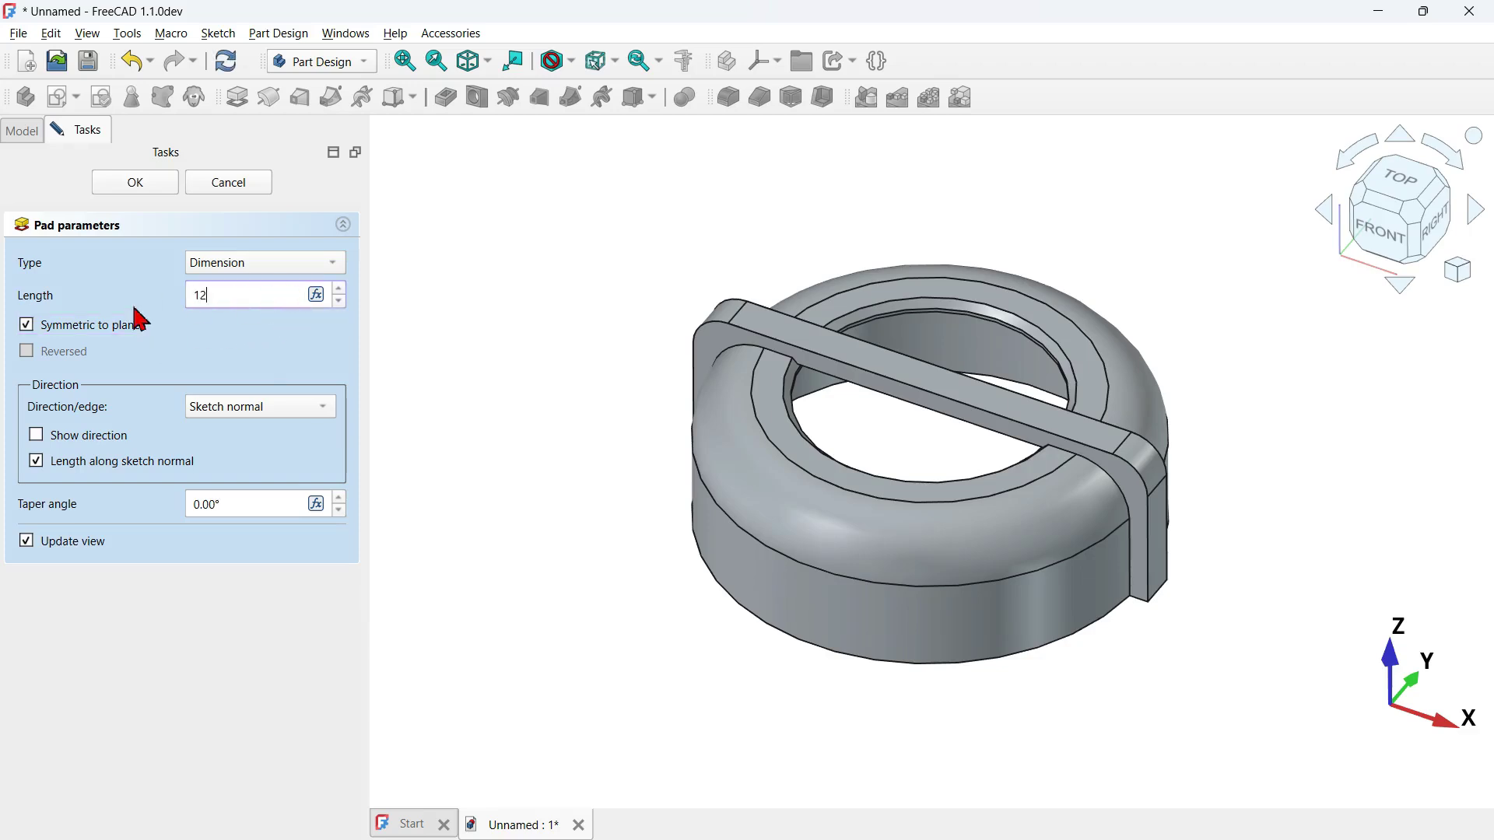
left_click(146, 186)
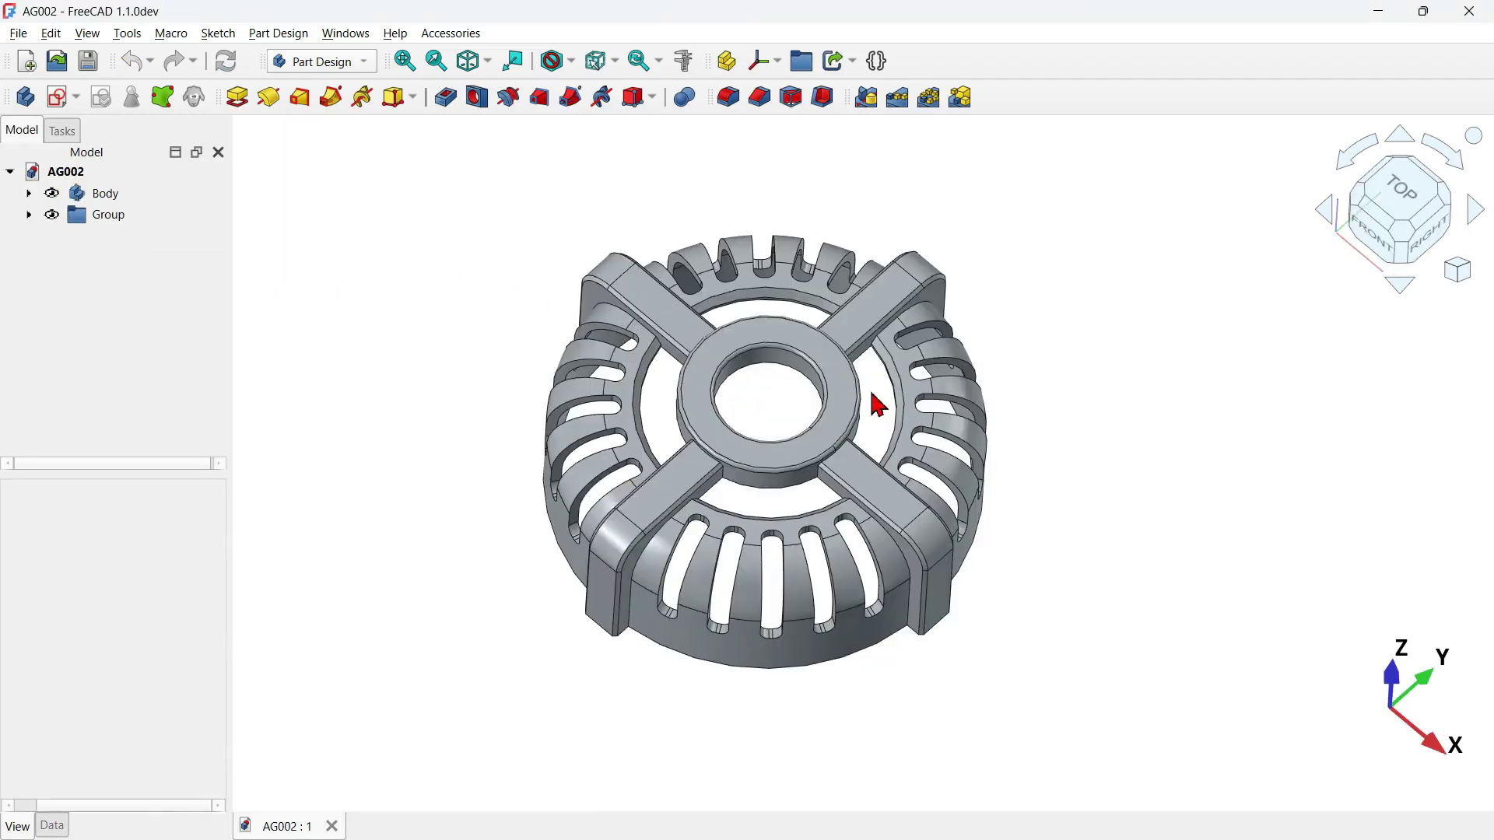
Chamfer the two long top edges of the rib with an equal distance of 1 mm.
middle_click_drag(740, 460, 664, 364)
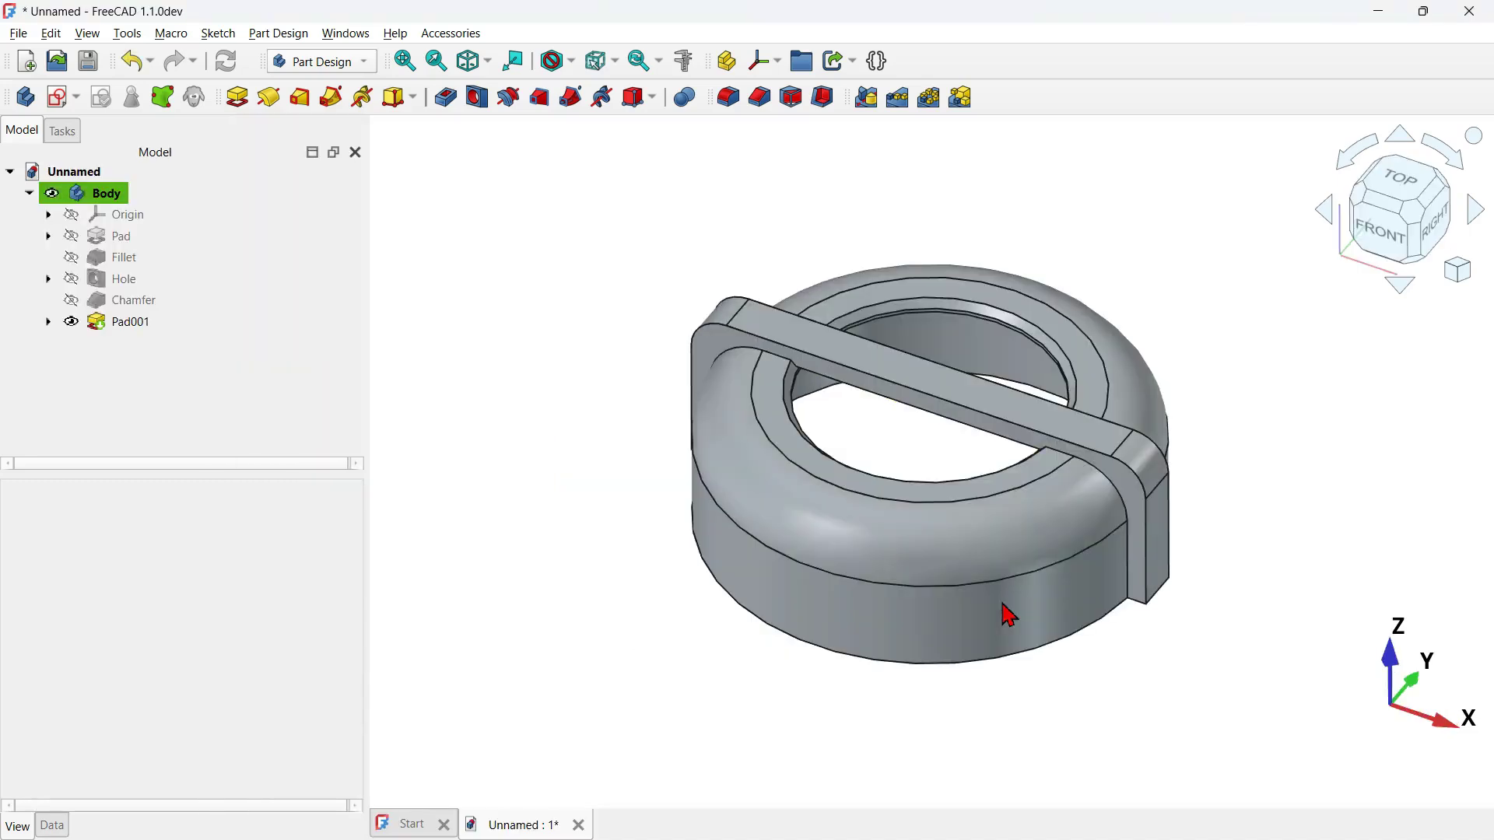
scroll(1035, 420, "up", 3)
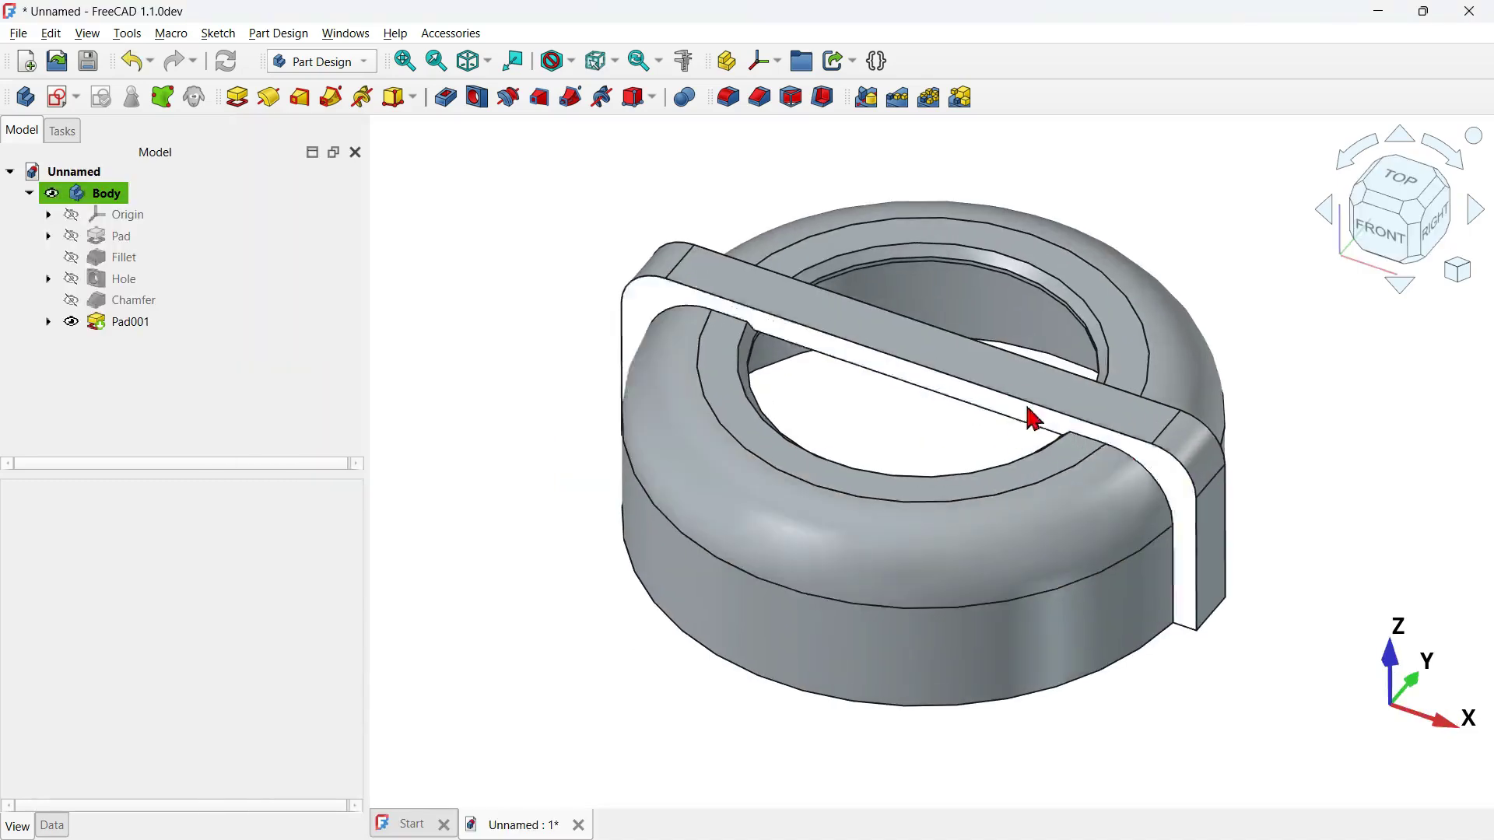
left_click(1070, 410)
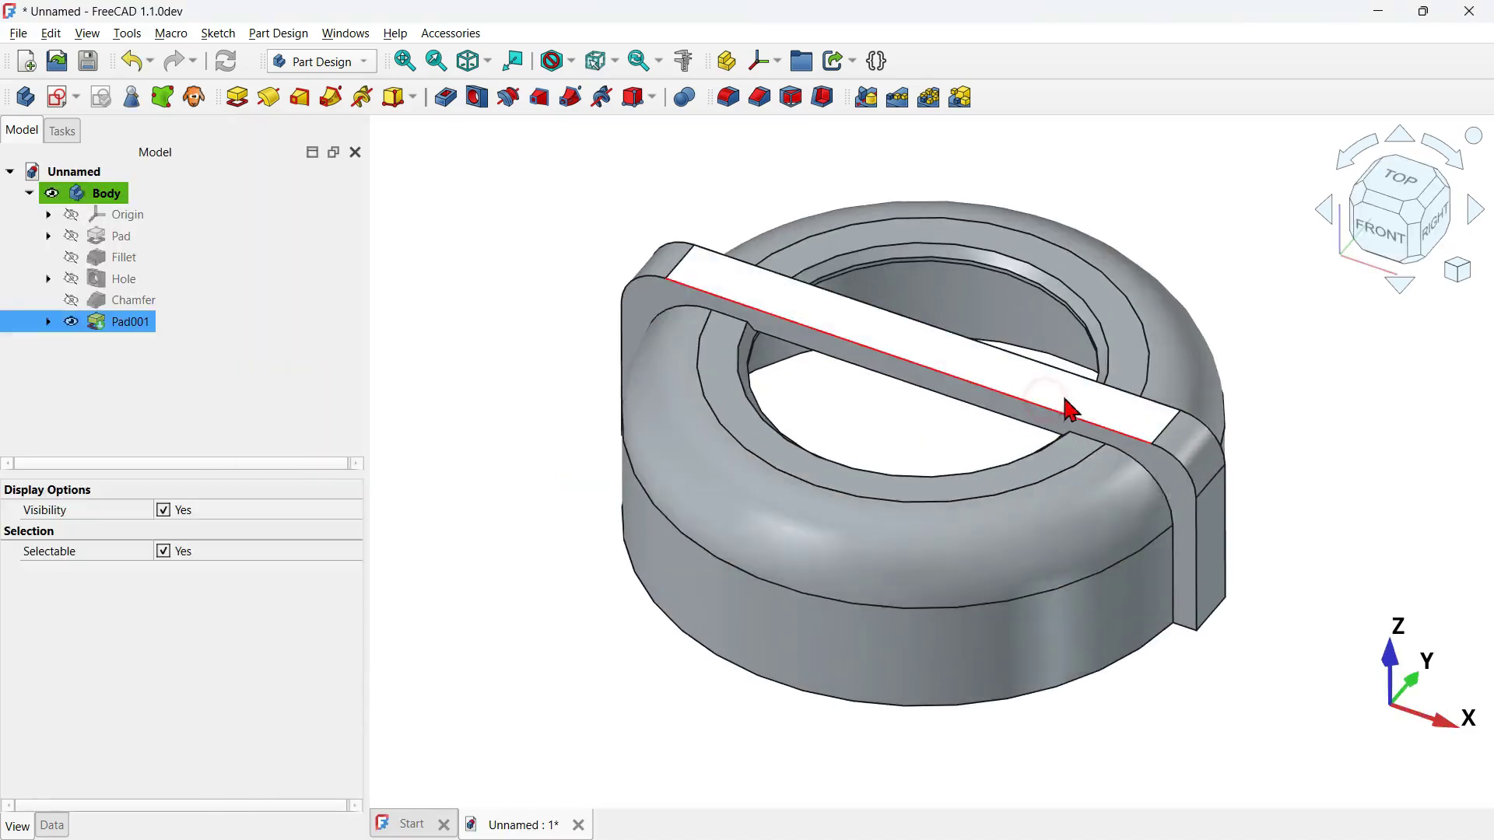
left_click(1146, 399, "ctrl")
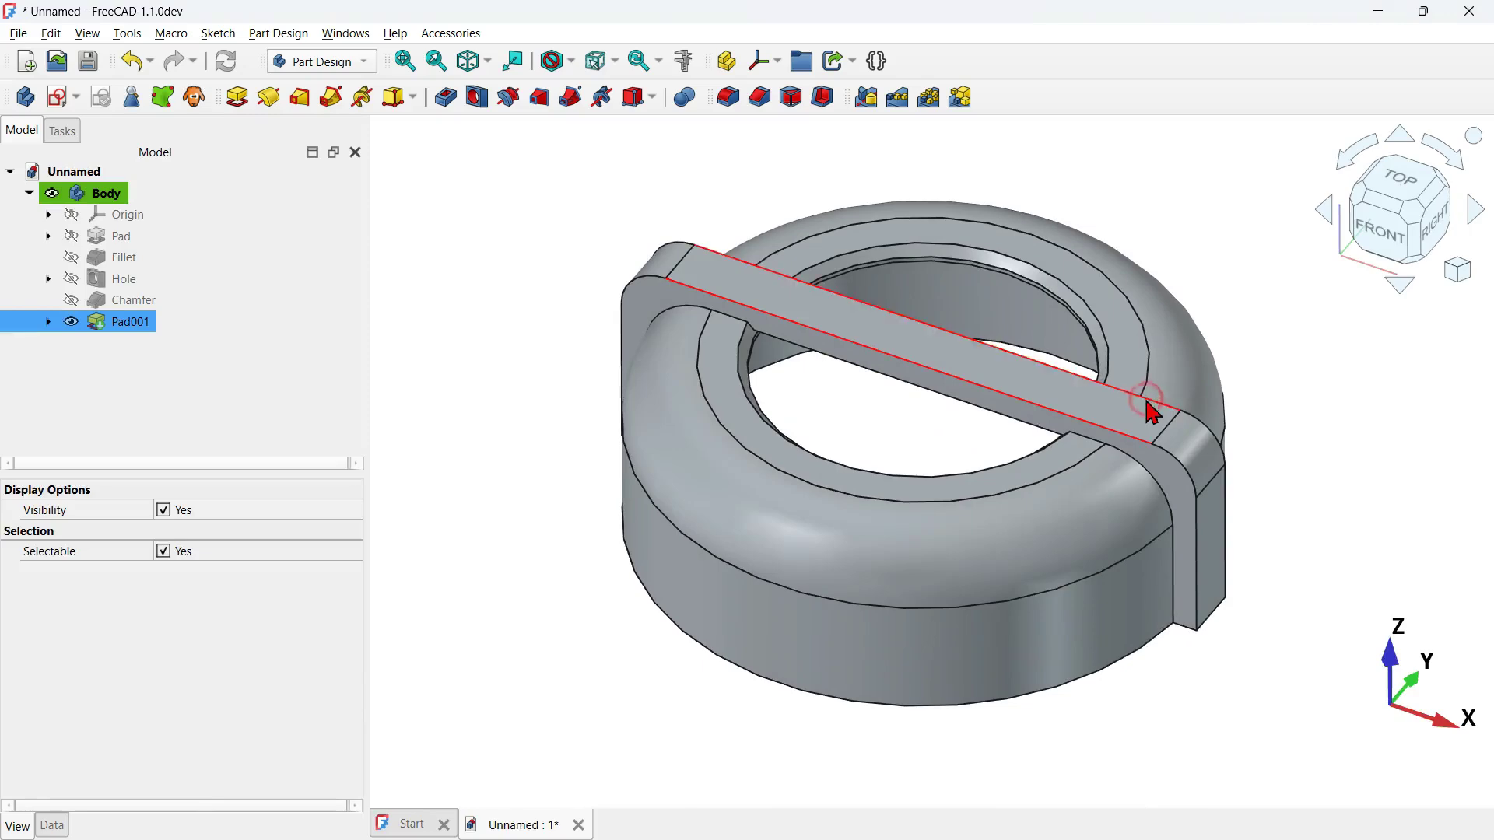
left_click(760, 98)
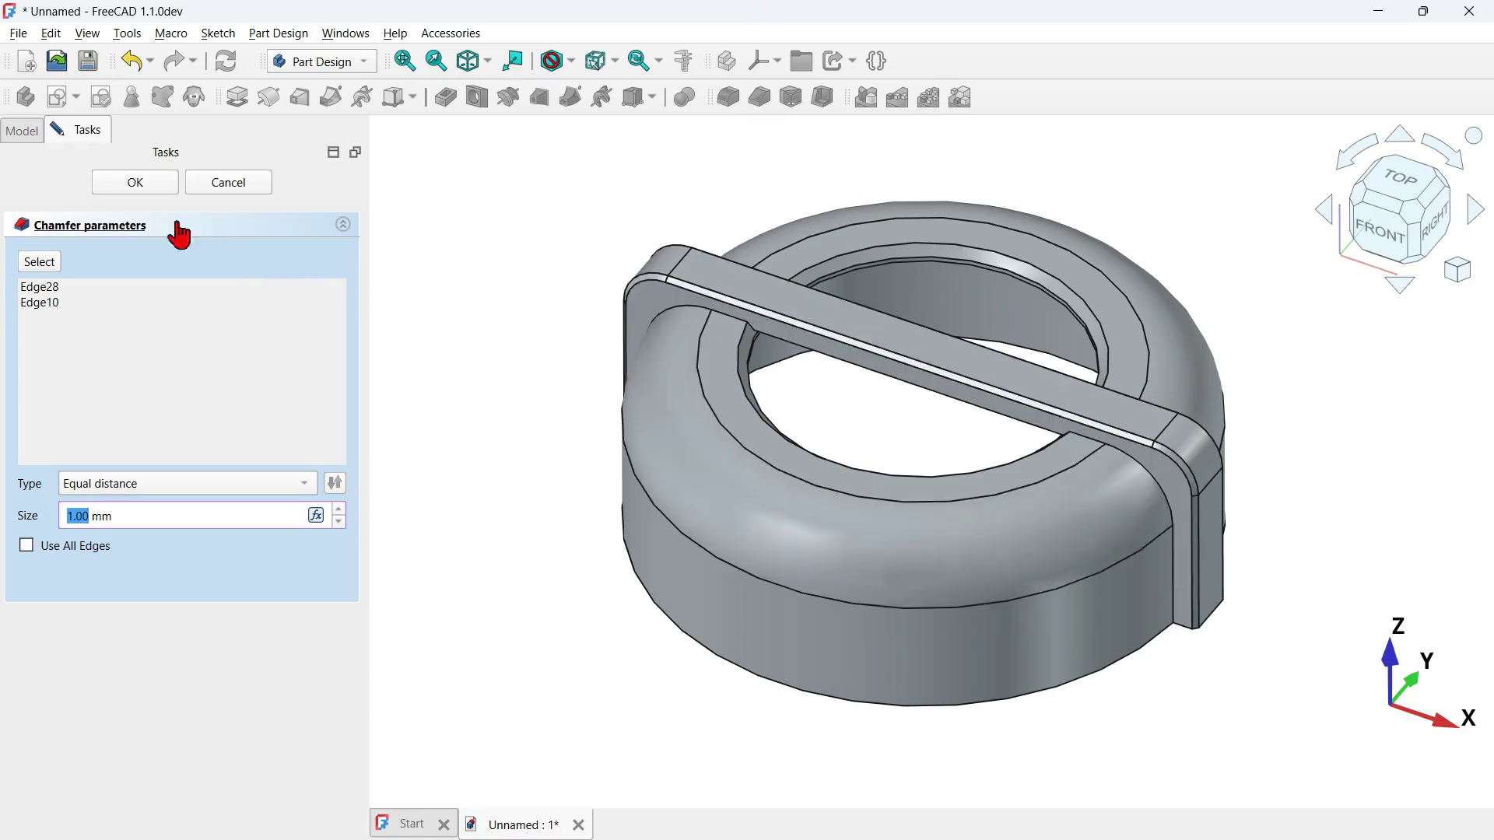
left_click(134, 183)
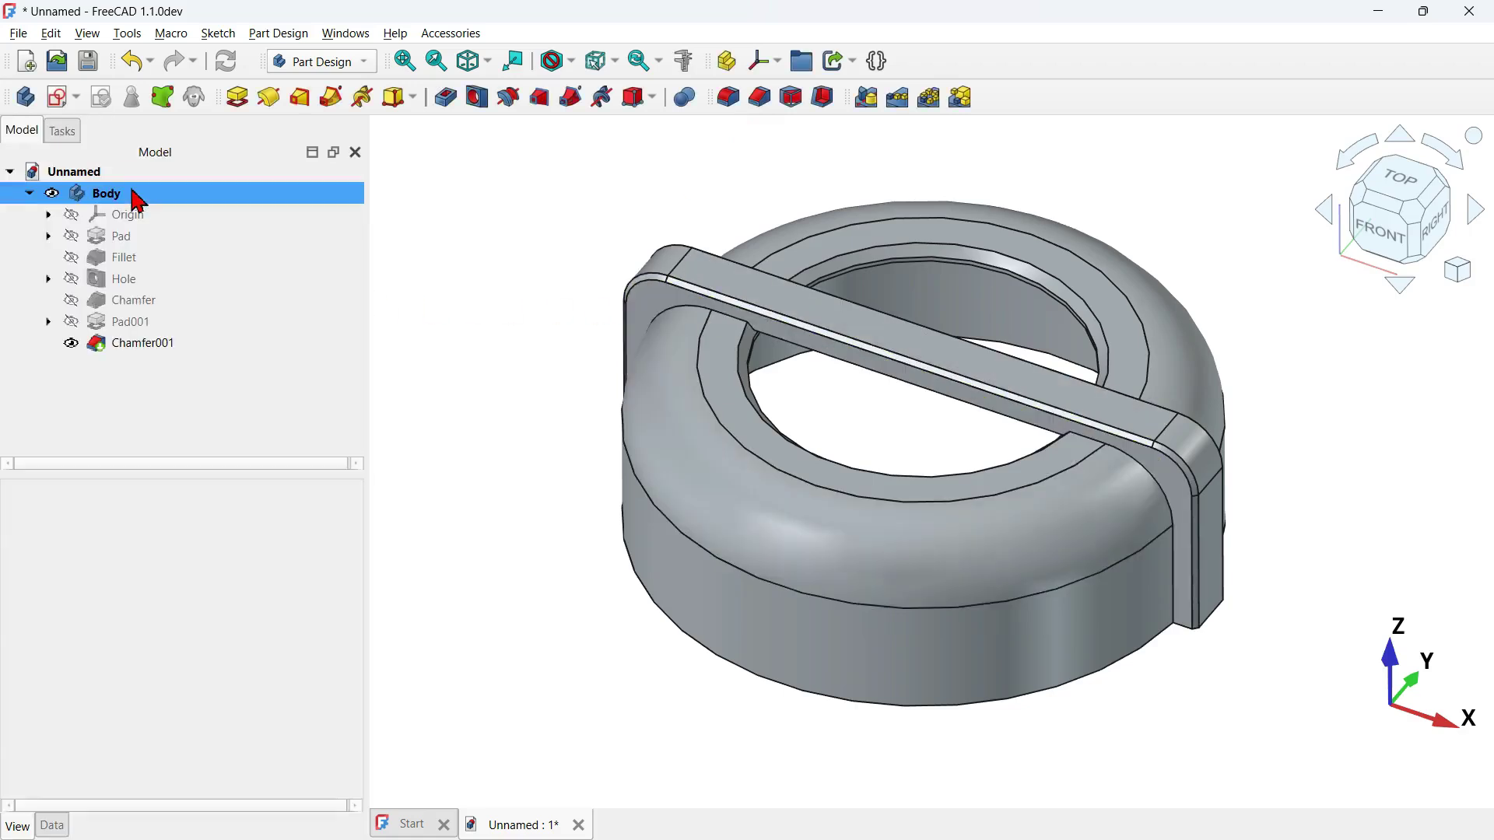
Polar-pattern the rib pad together with its chamfer around the base Z axis with 4 occurrences over 360°.
left_click(171, 328)
left_click(173, 342, "ctrl")
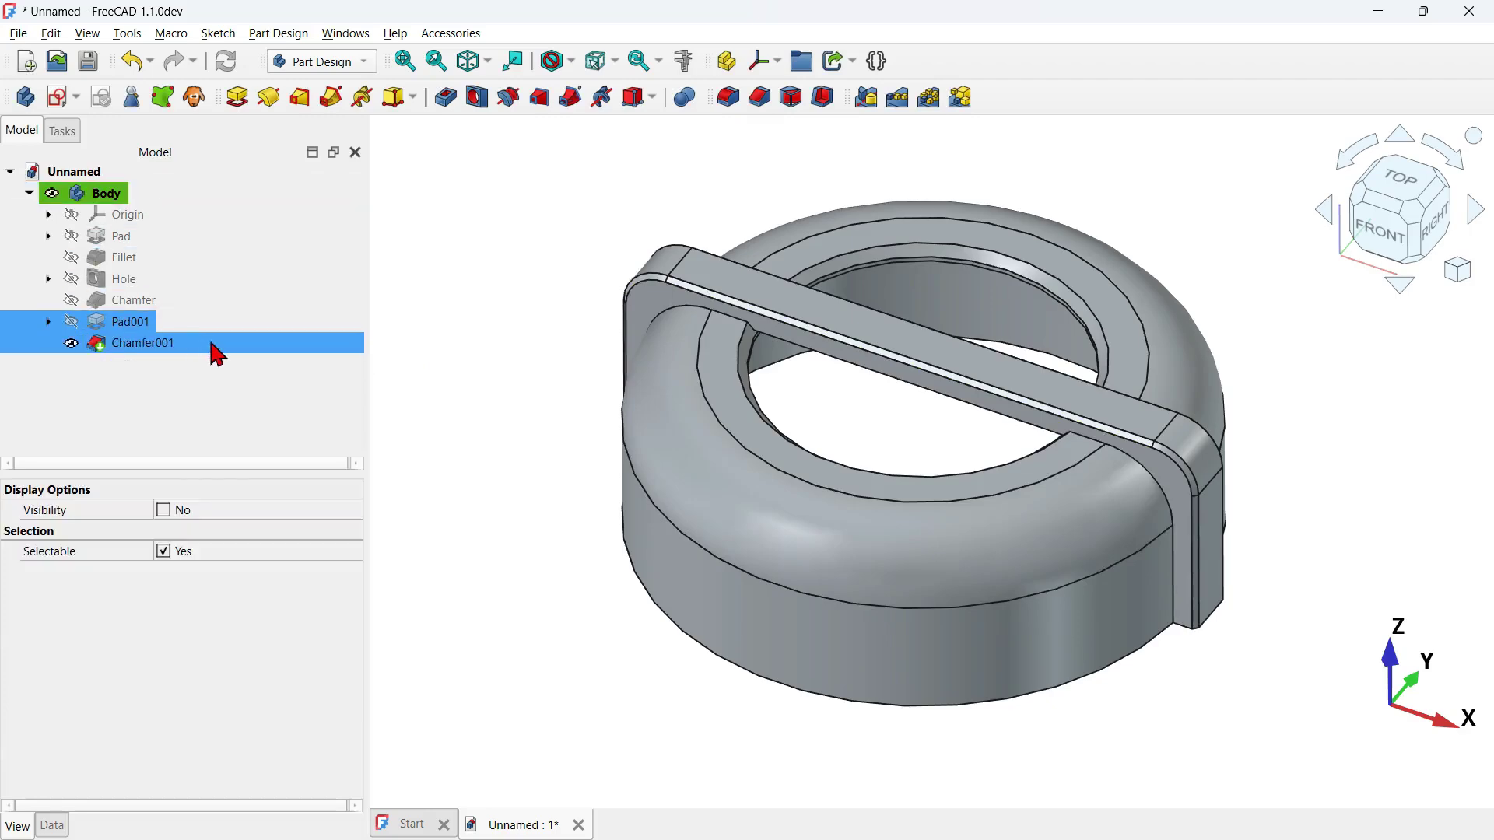
left_click(933, 109)
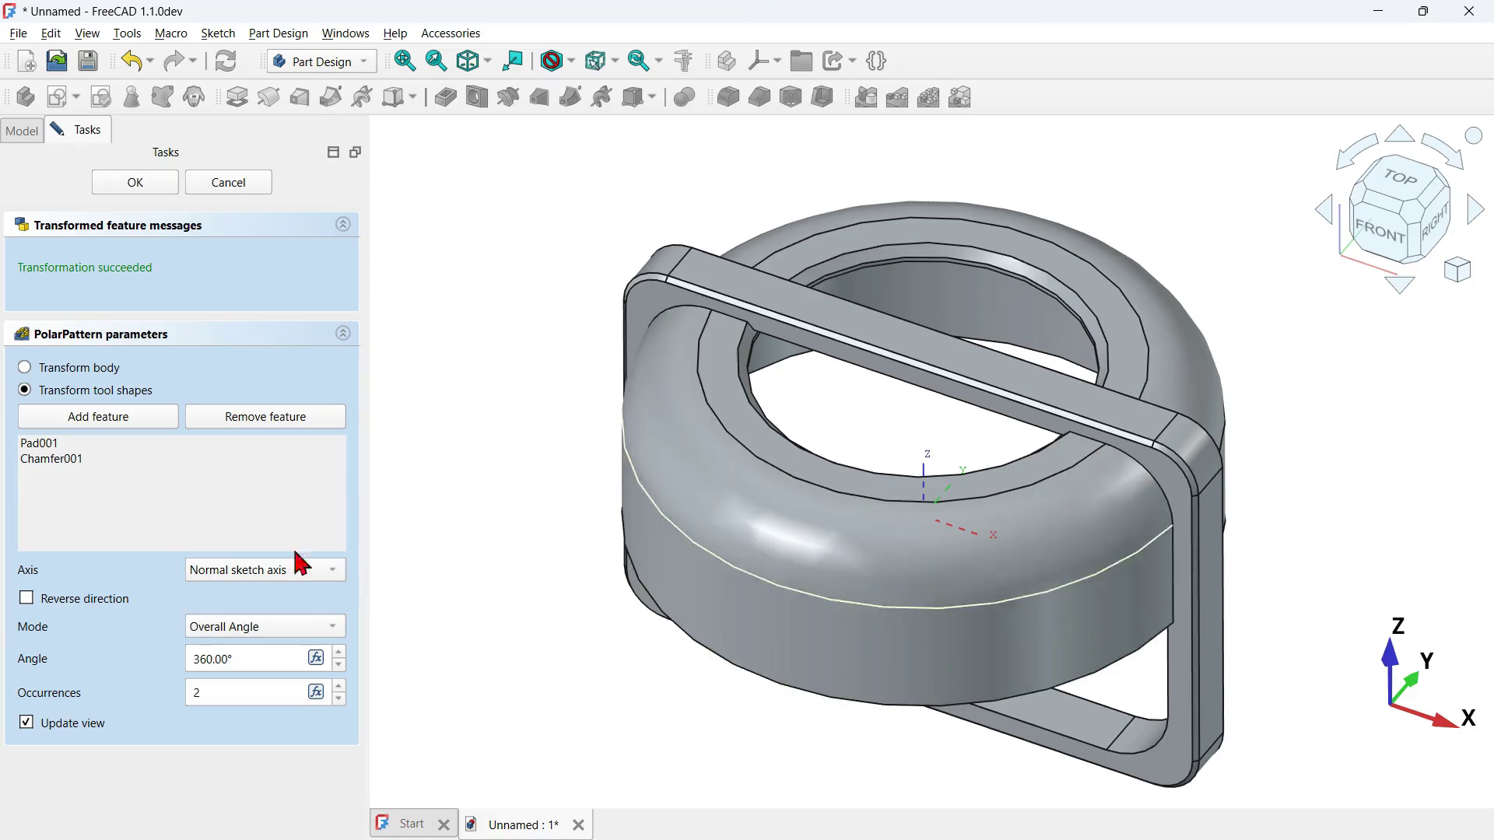
left_click(278, 577)
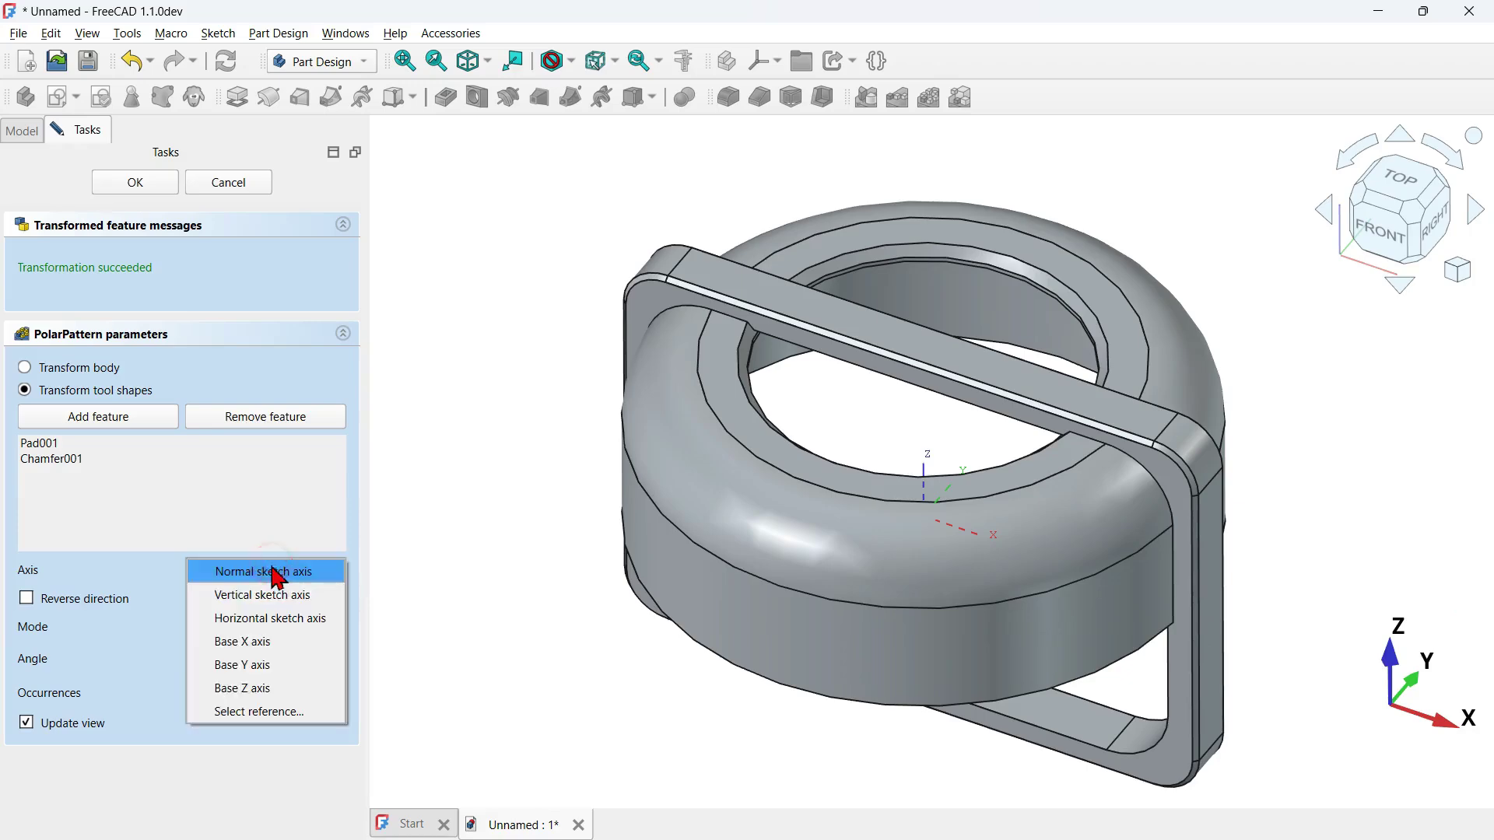
left_click(261, 686)
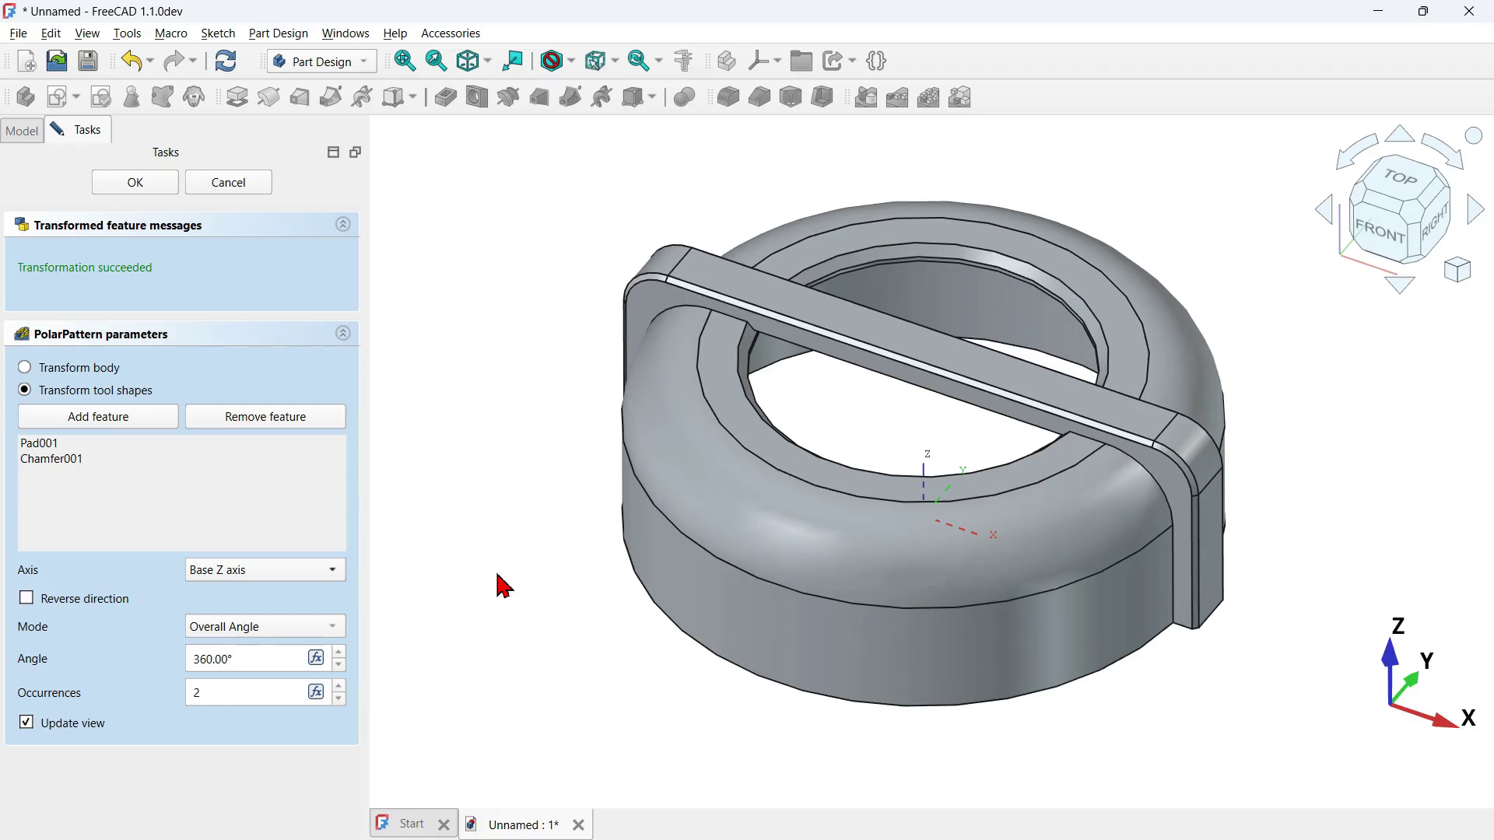
double_click(226, 691)
type("4")
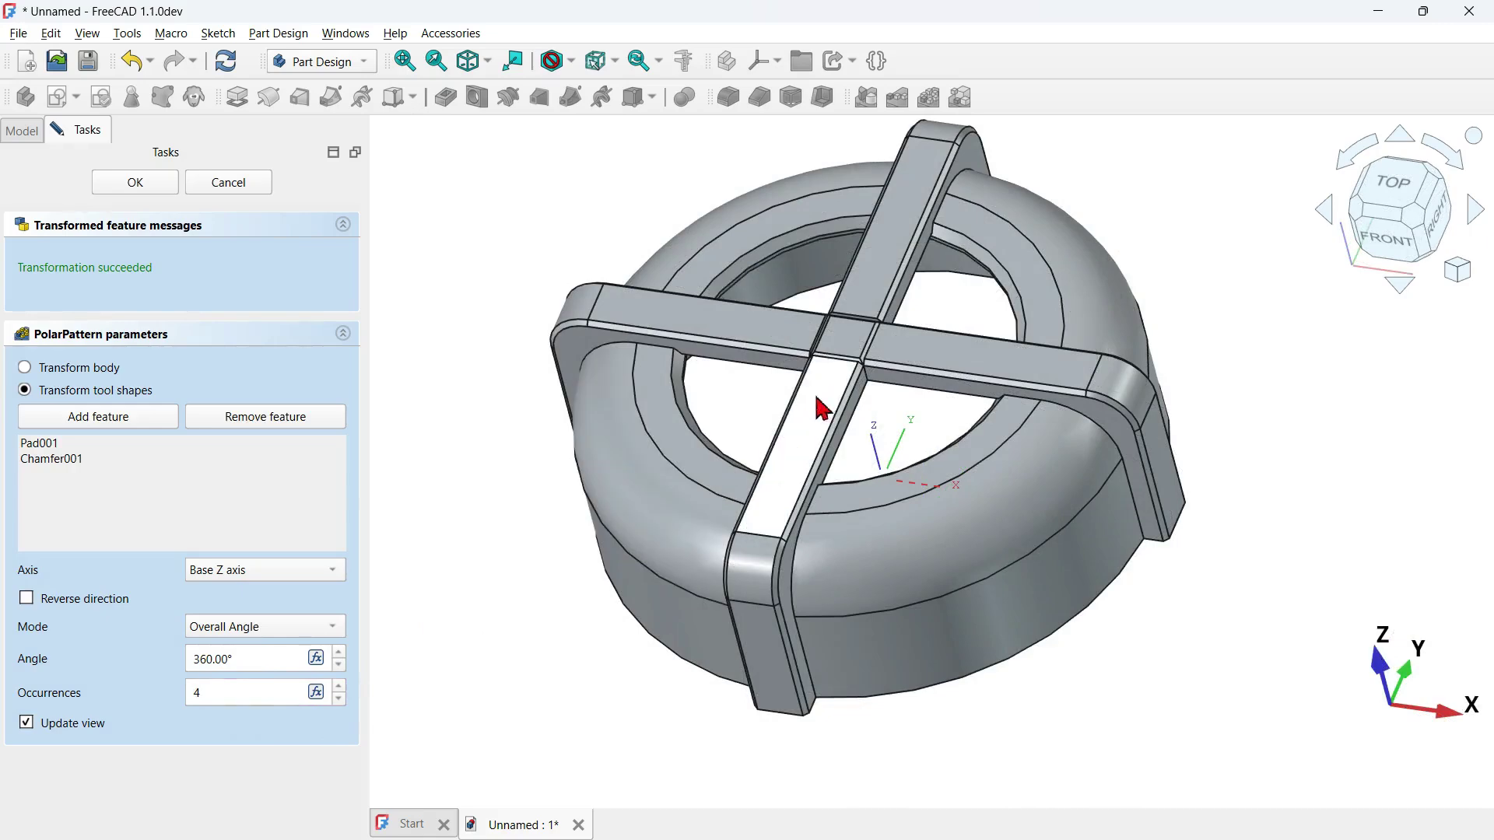
scroll(840, 343, "up", 5)
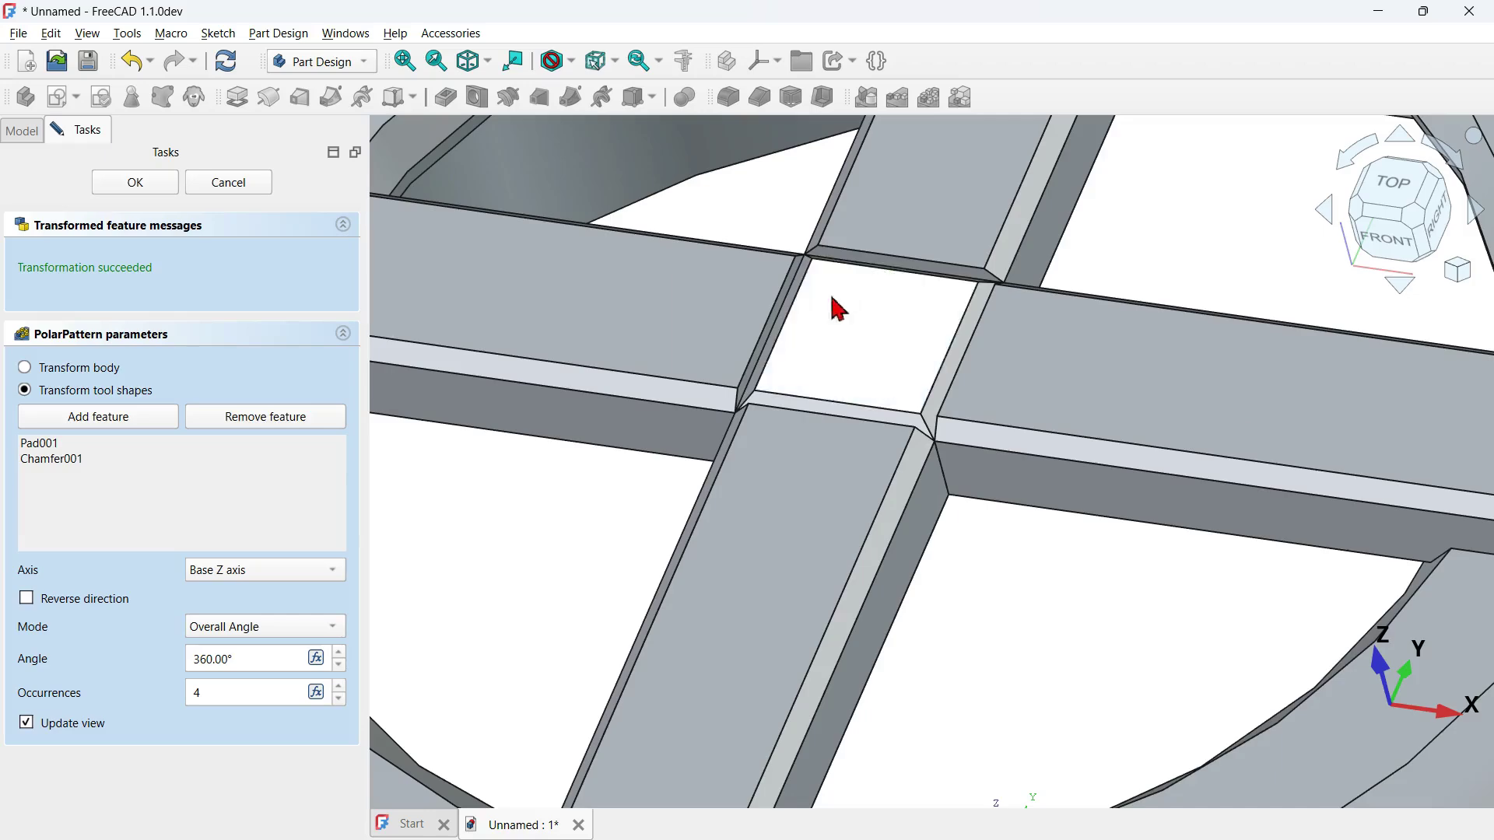
scroll(884, 413, "down", 5)
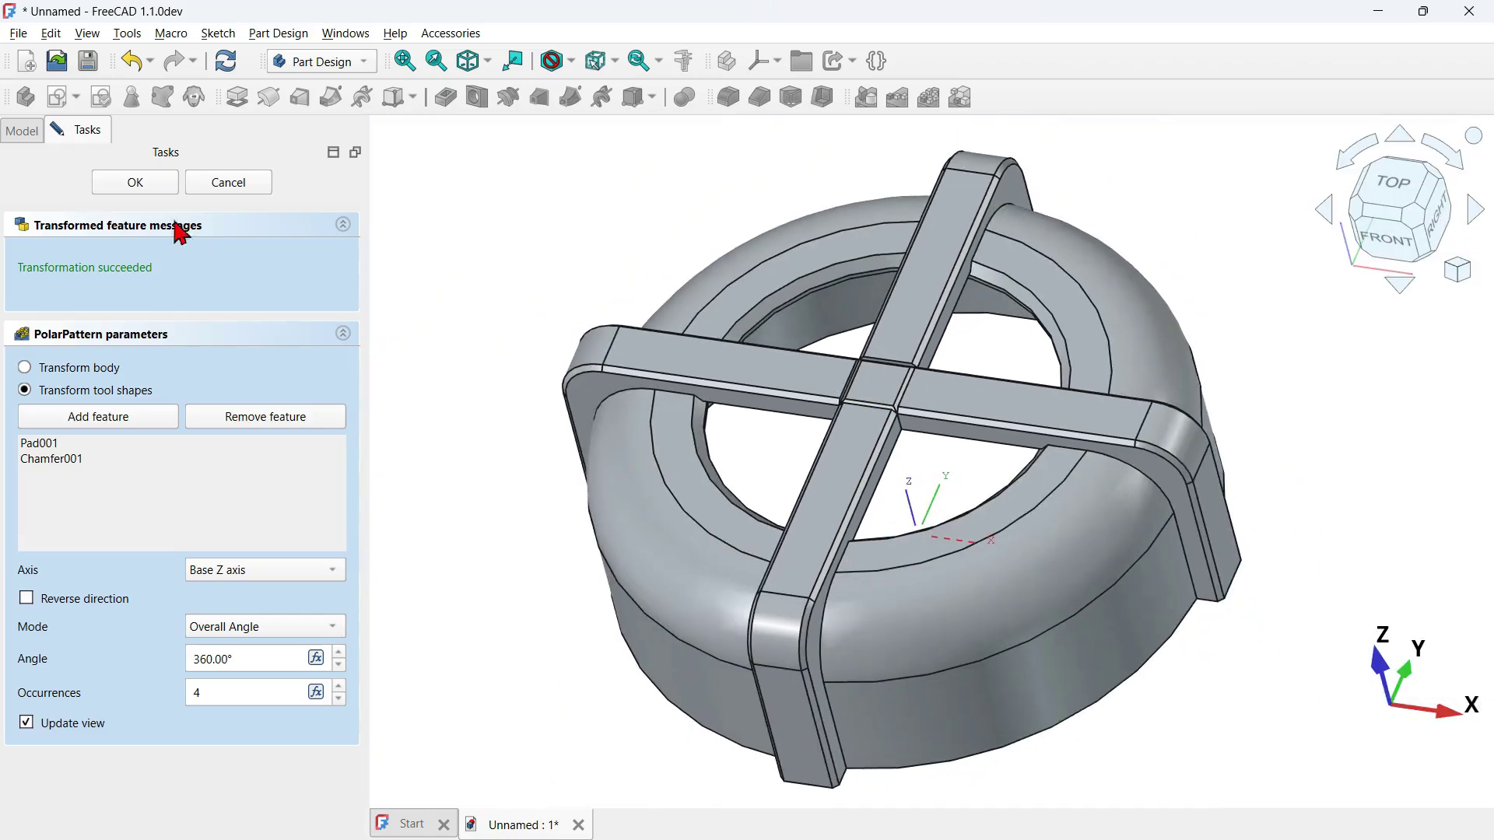
left_click(151, 184)
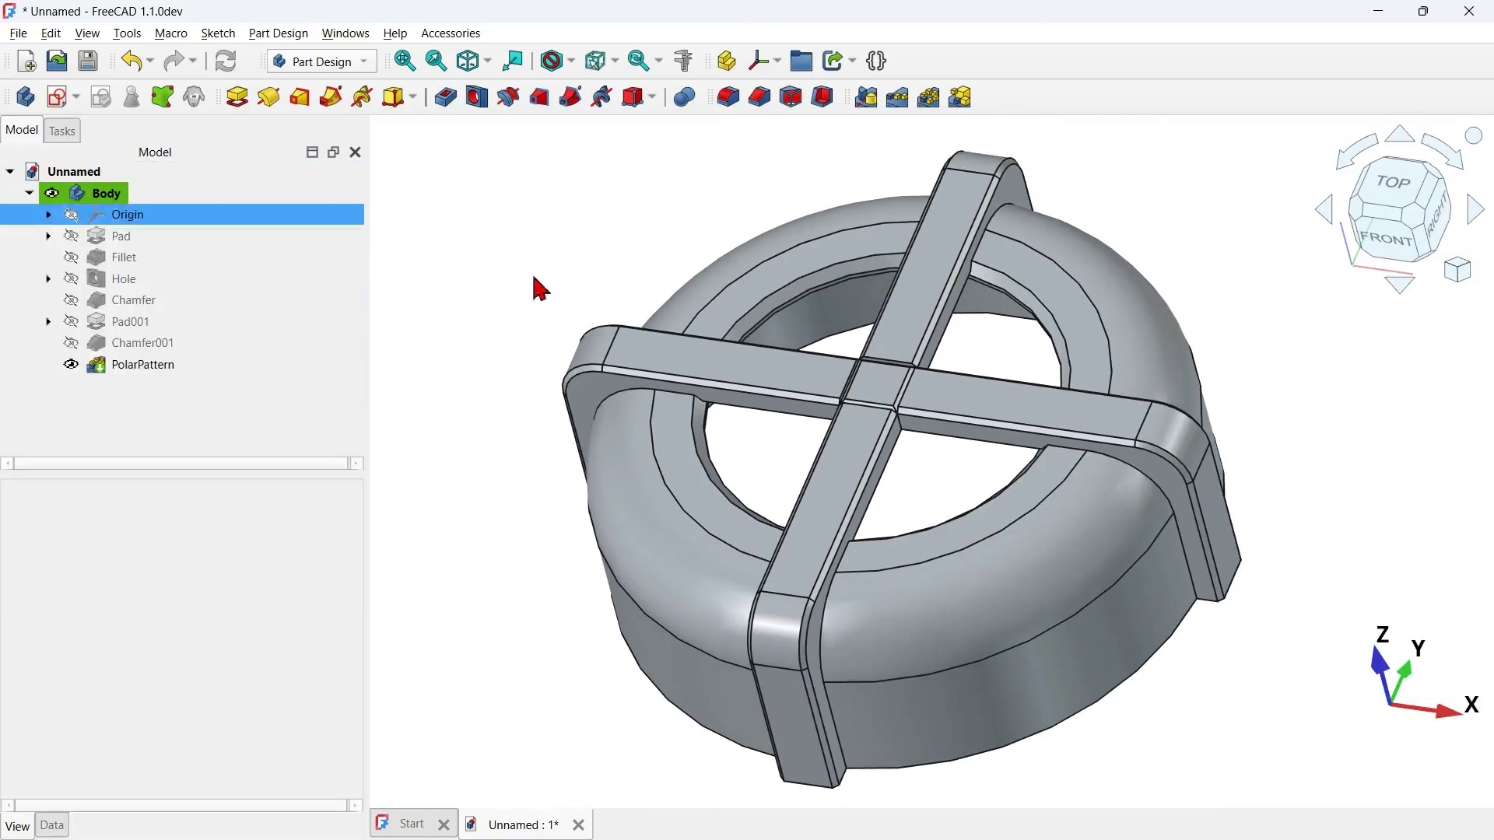
Sketch a 50 mm diameter circle centred on the origin, on the flat square face where the four ribs cross.
left_click(875, 386)
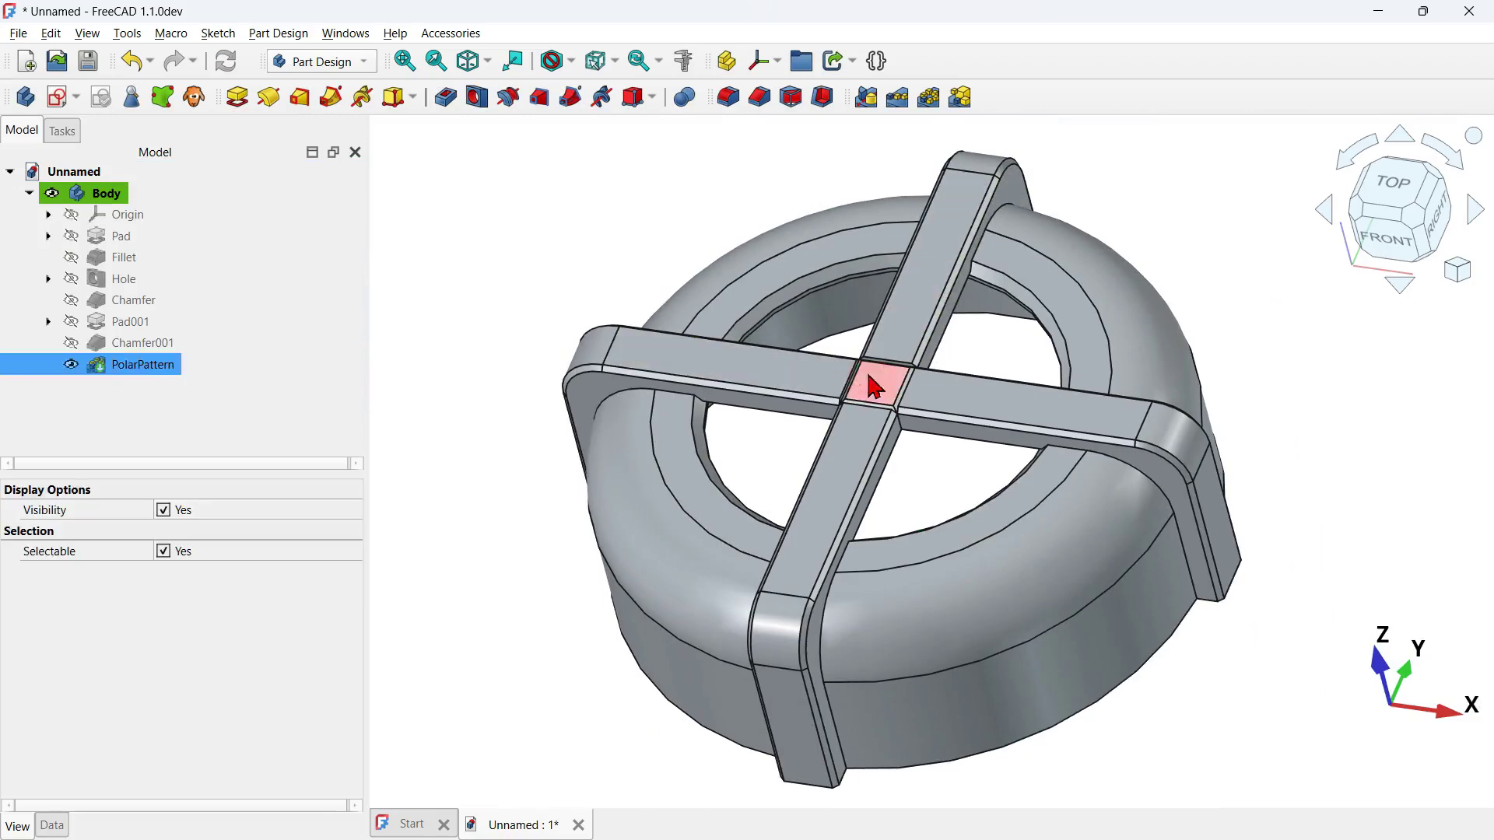
left_click(59, 101)
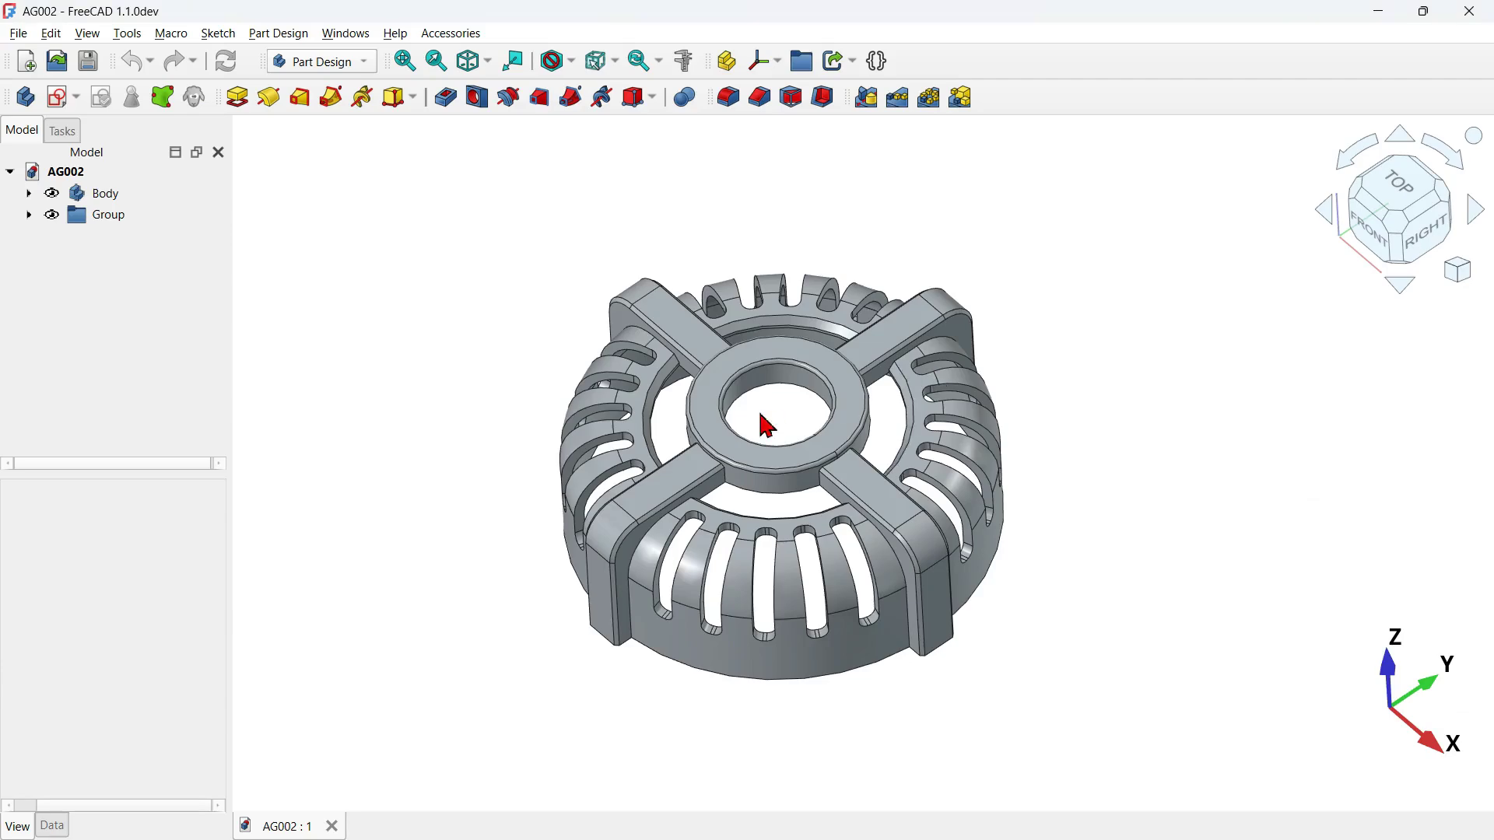
scroll(768, 426, "up", 4)
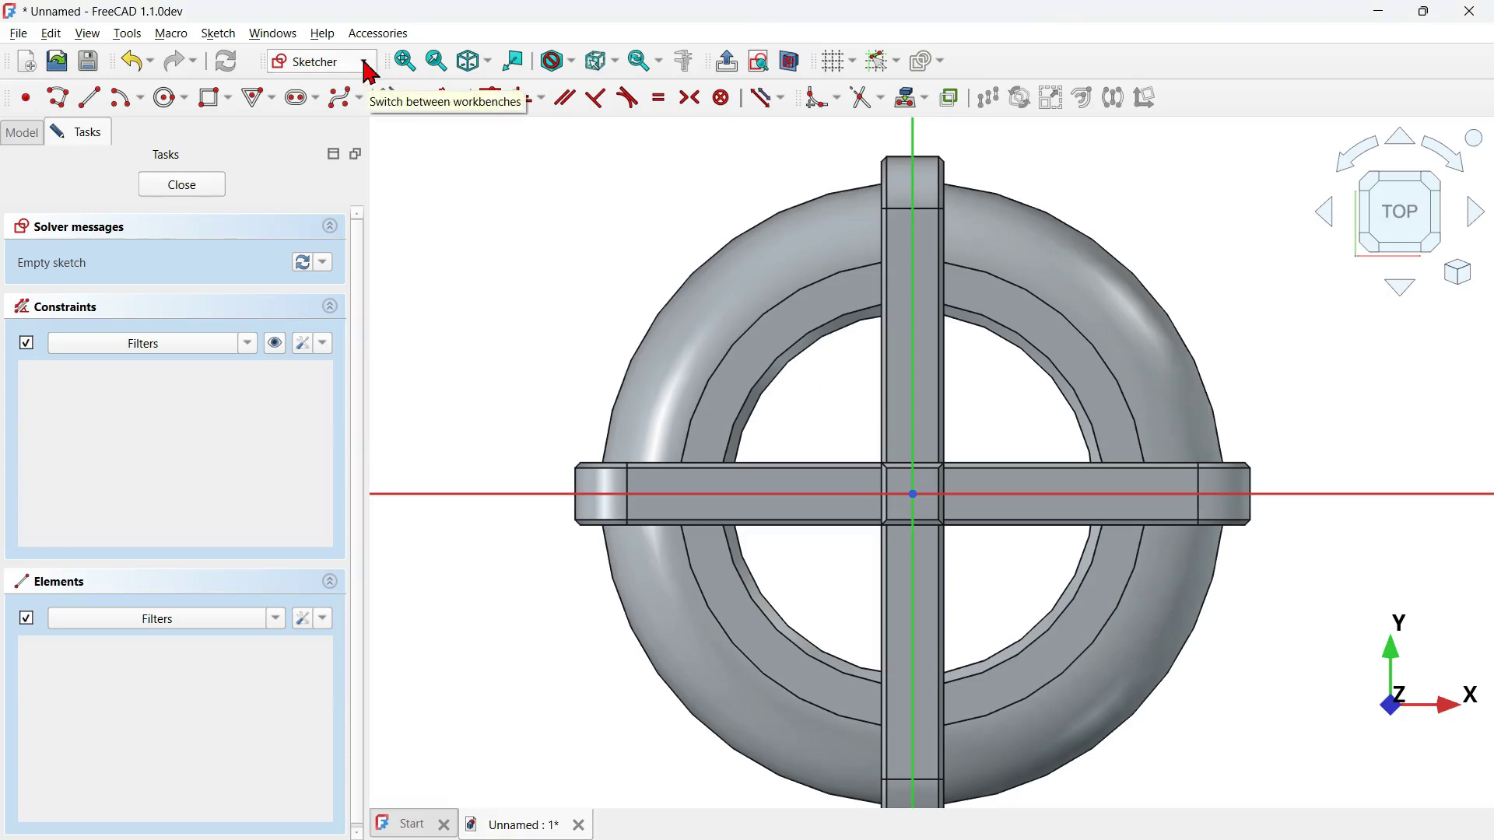
left_click(166, 98)
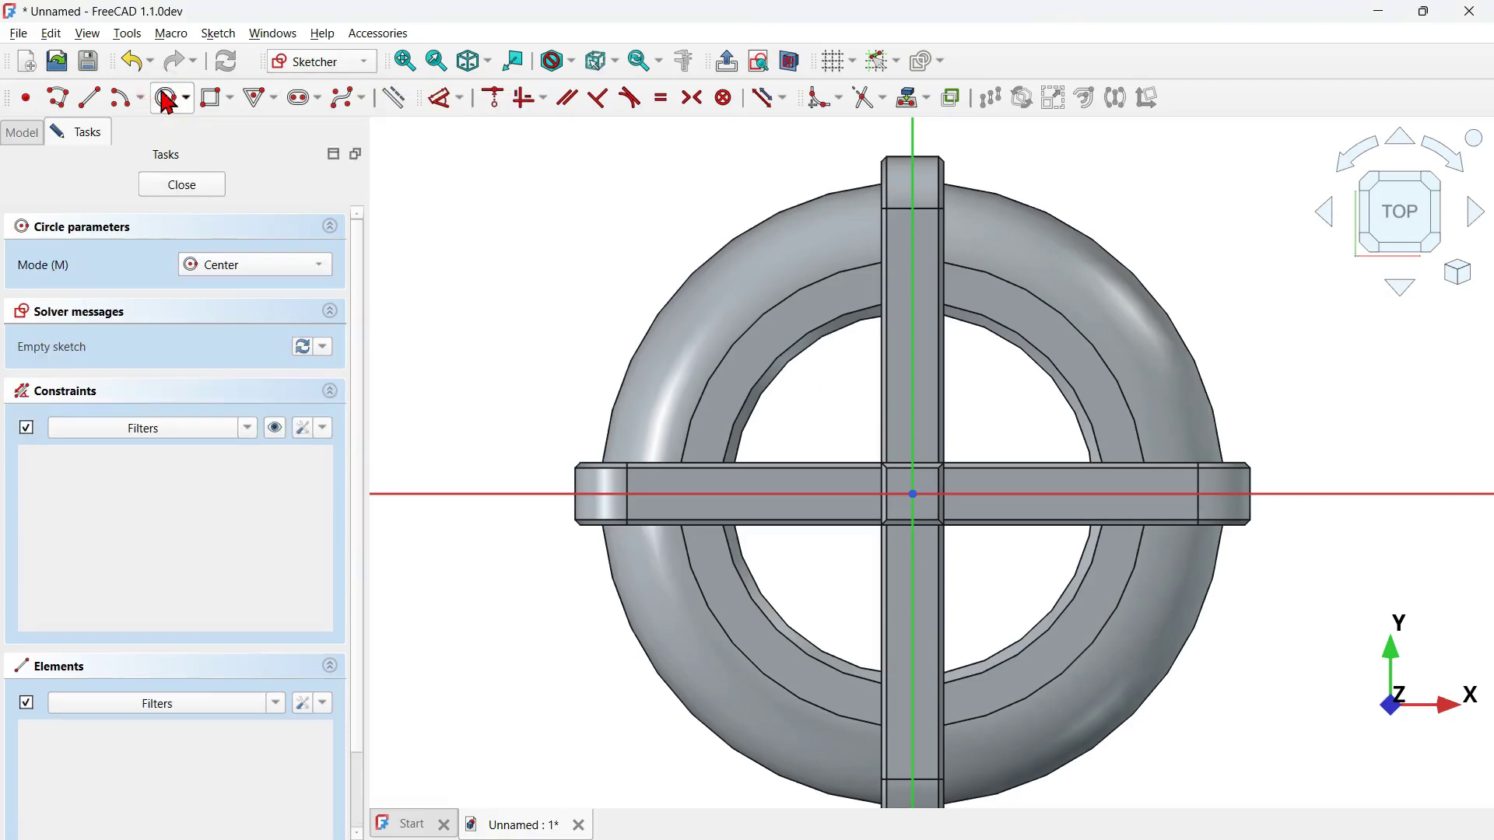
left_click(913, 494)
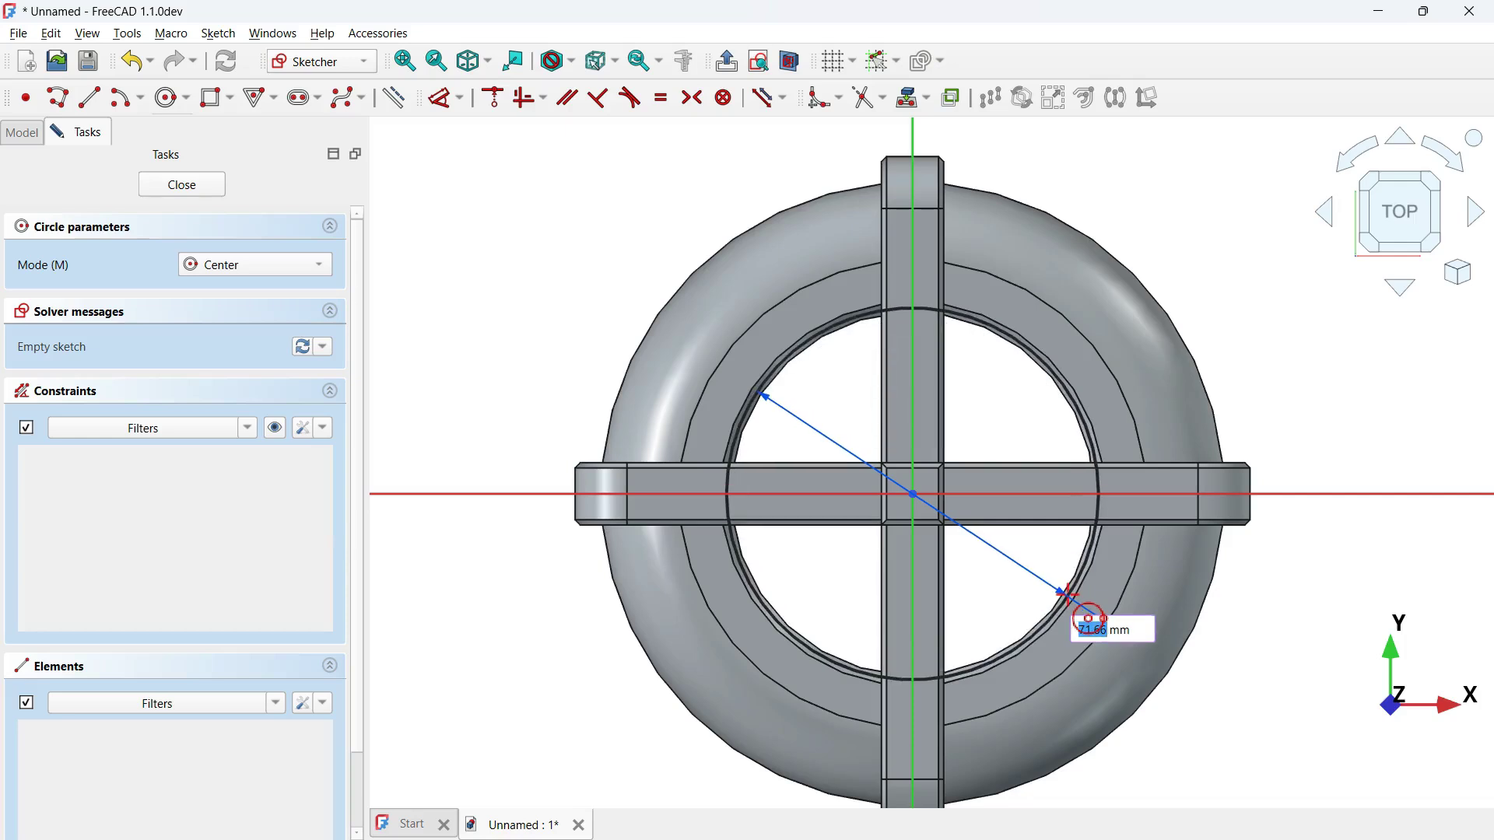
type("50")
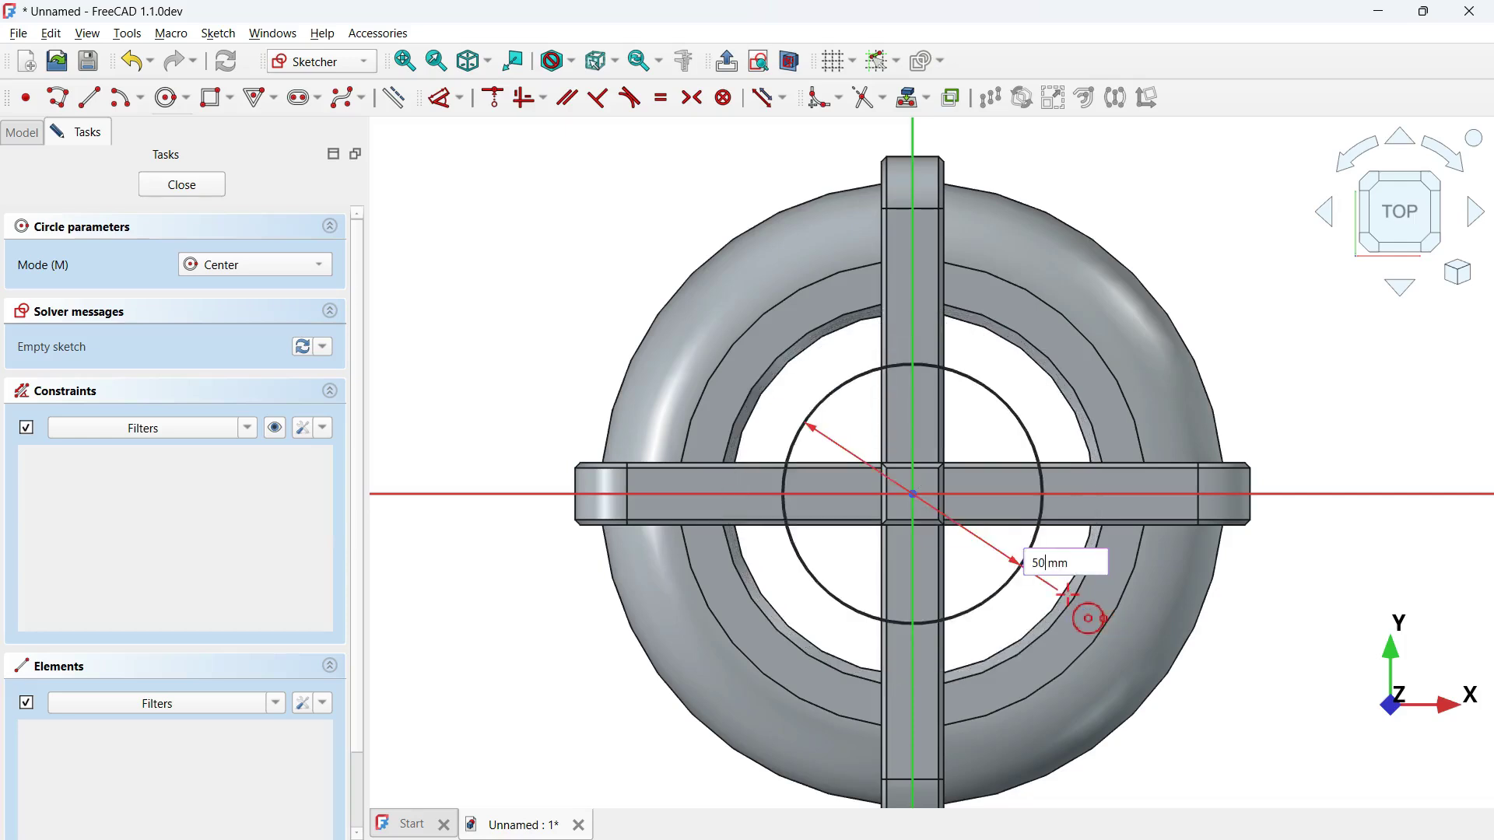
key("Return")
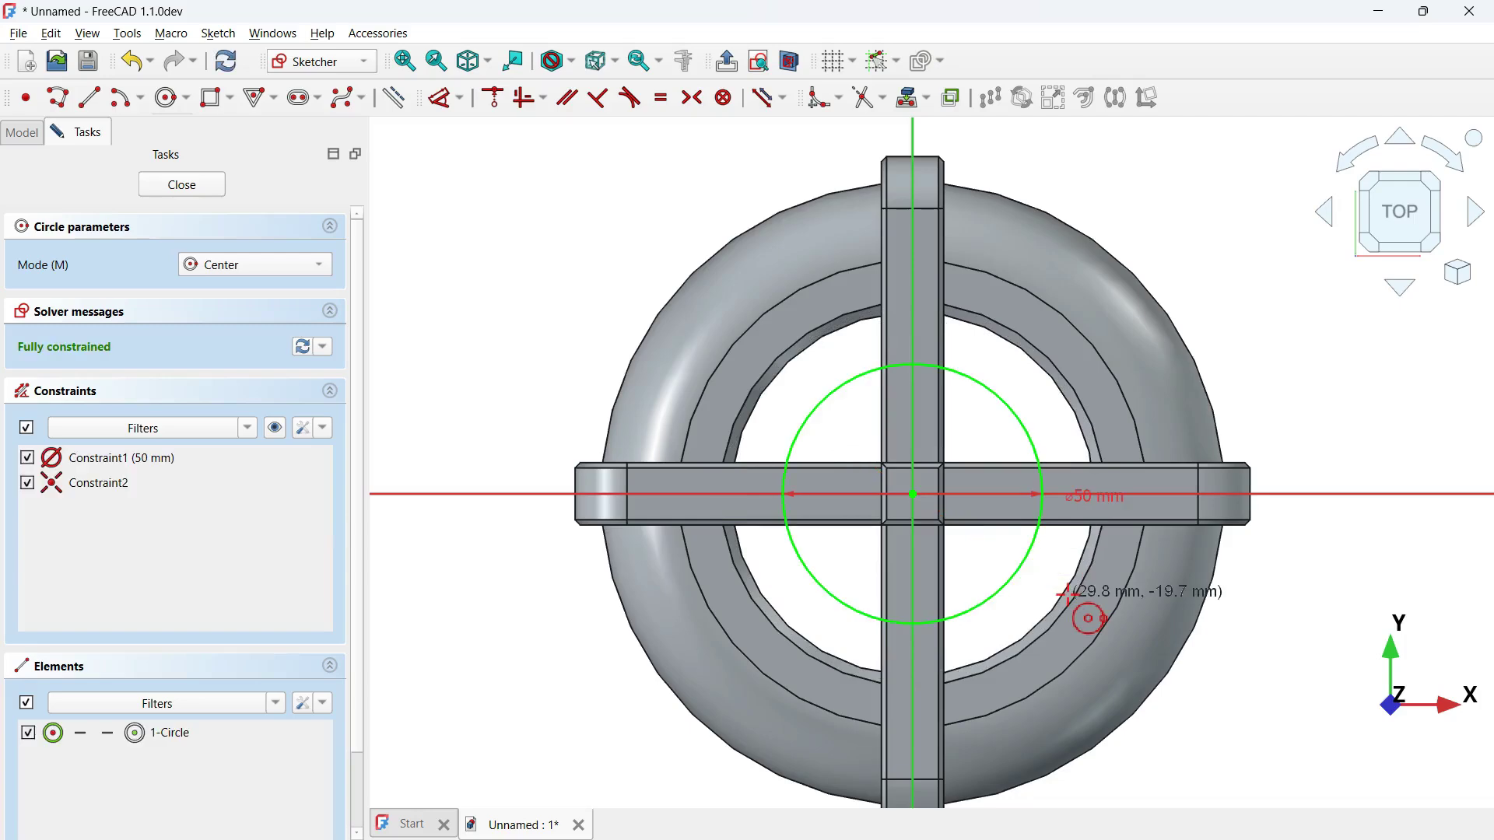
key("Escape")
key("Escape")
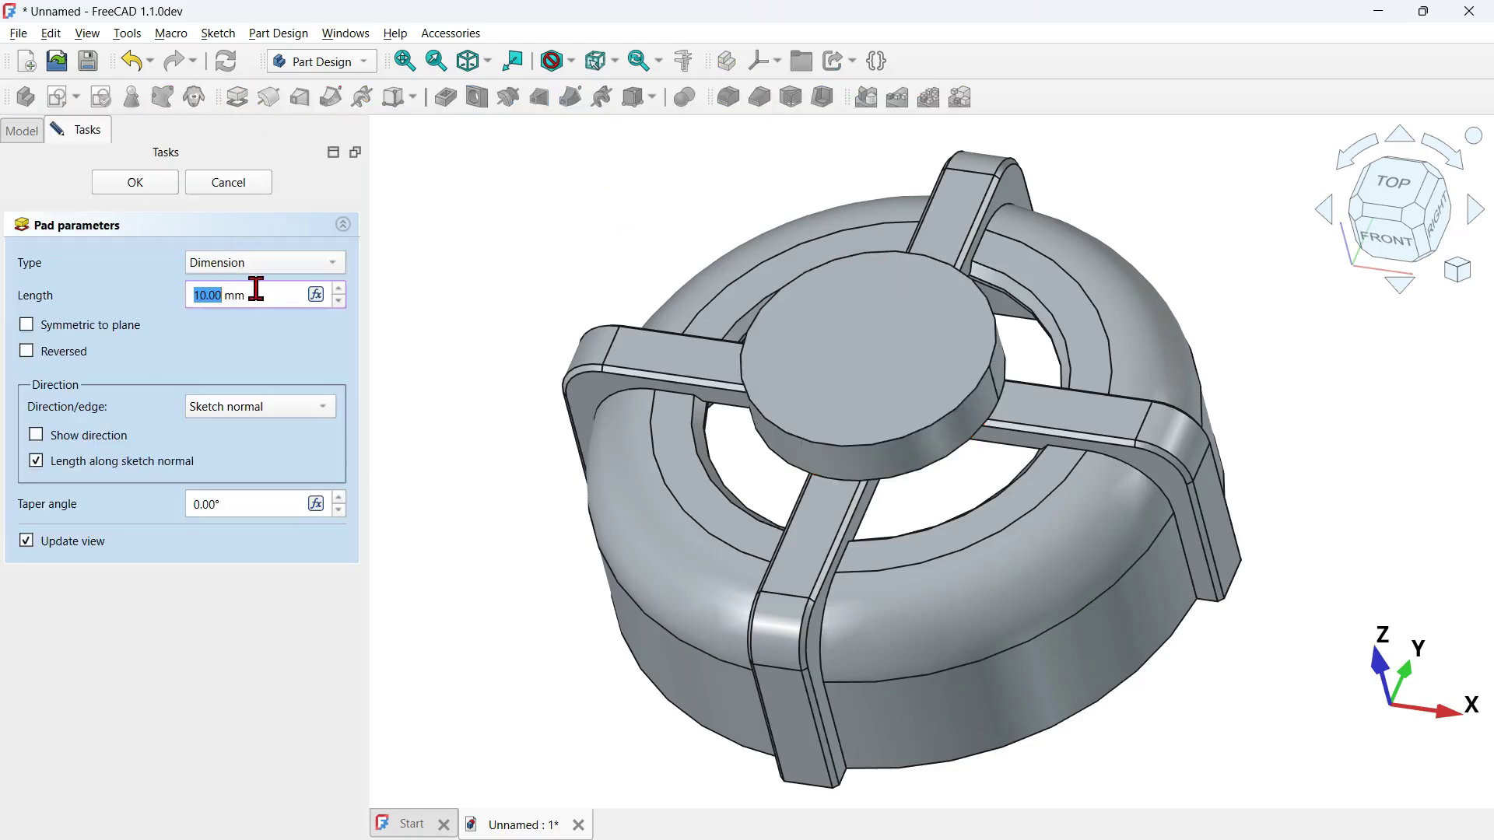
Pad the hub circle sketch 2 mm upward from the ribs.
left_click_drag(263, 294, 117, 297)
type("2")
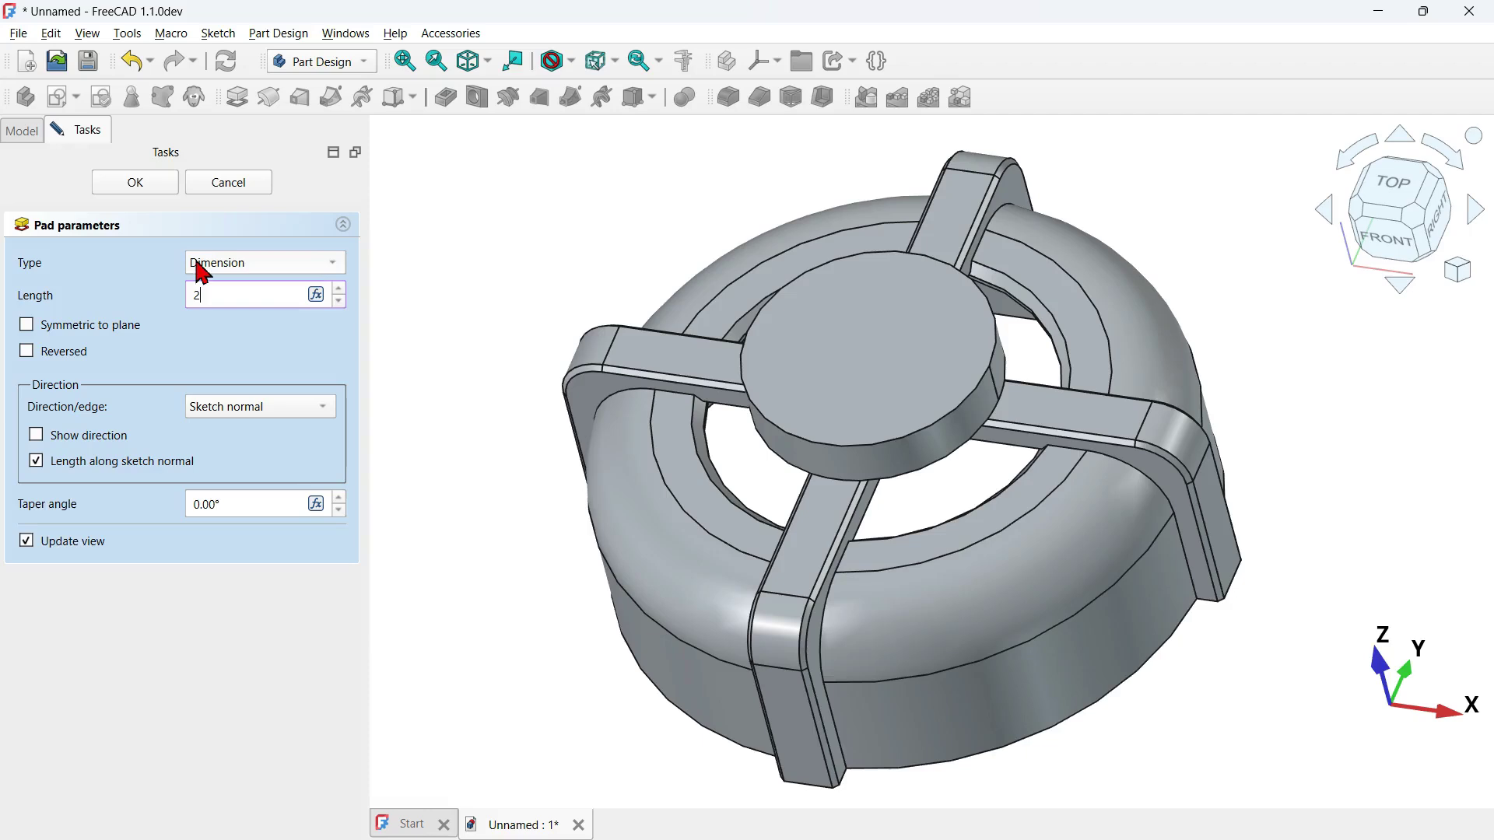
left_click(136, 184)
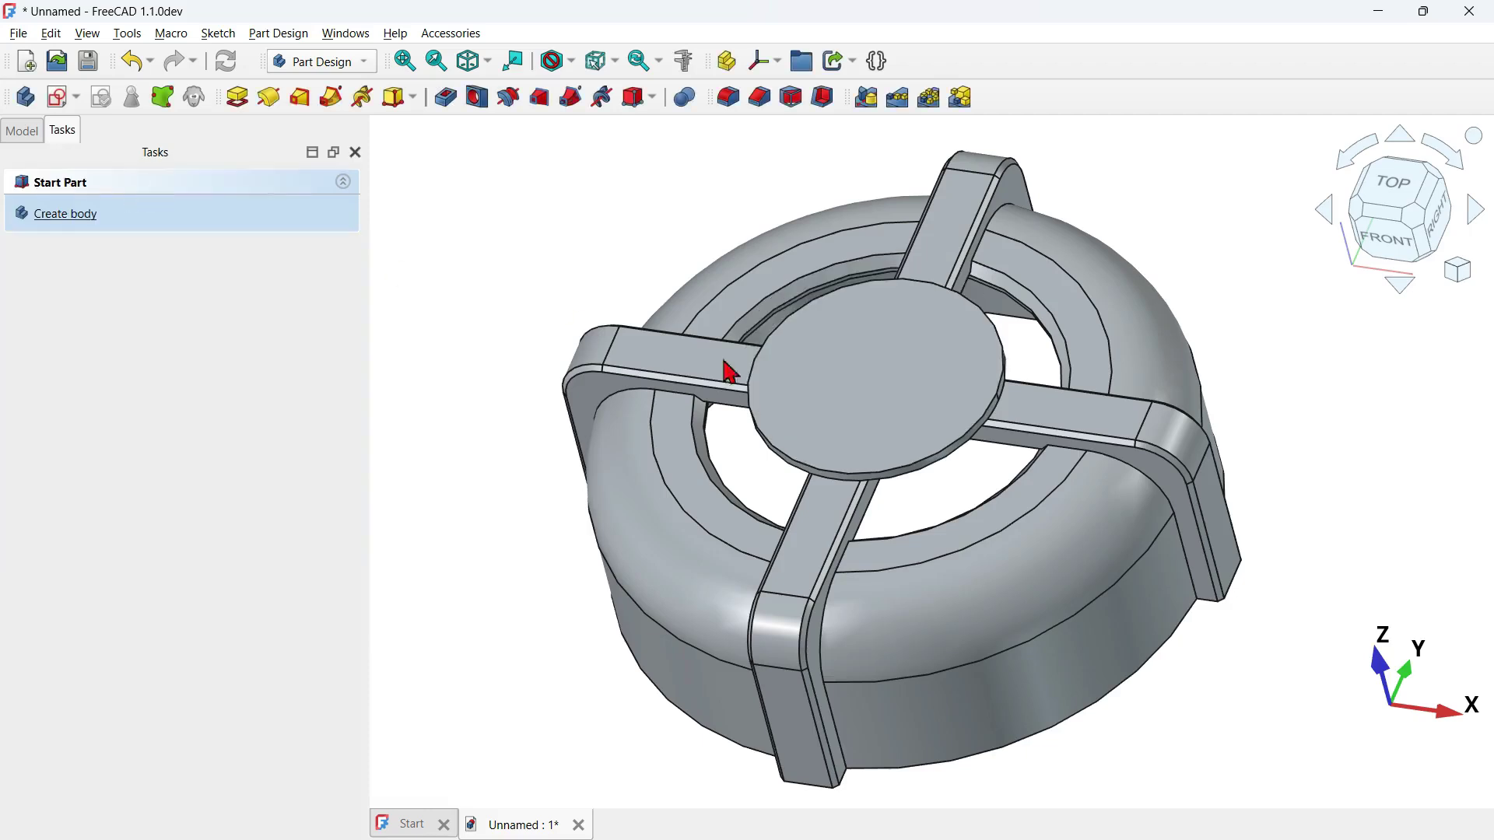
Pad the hub disc's top face in the reversed direction, up to the underside face of the crossing ribs.
left_click(908, 404)
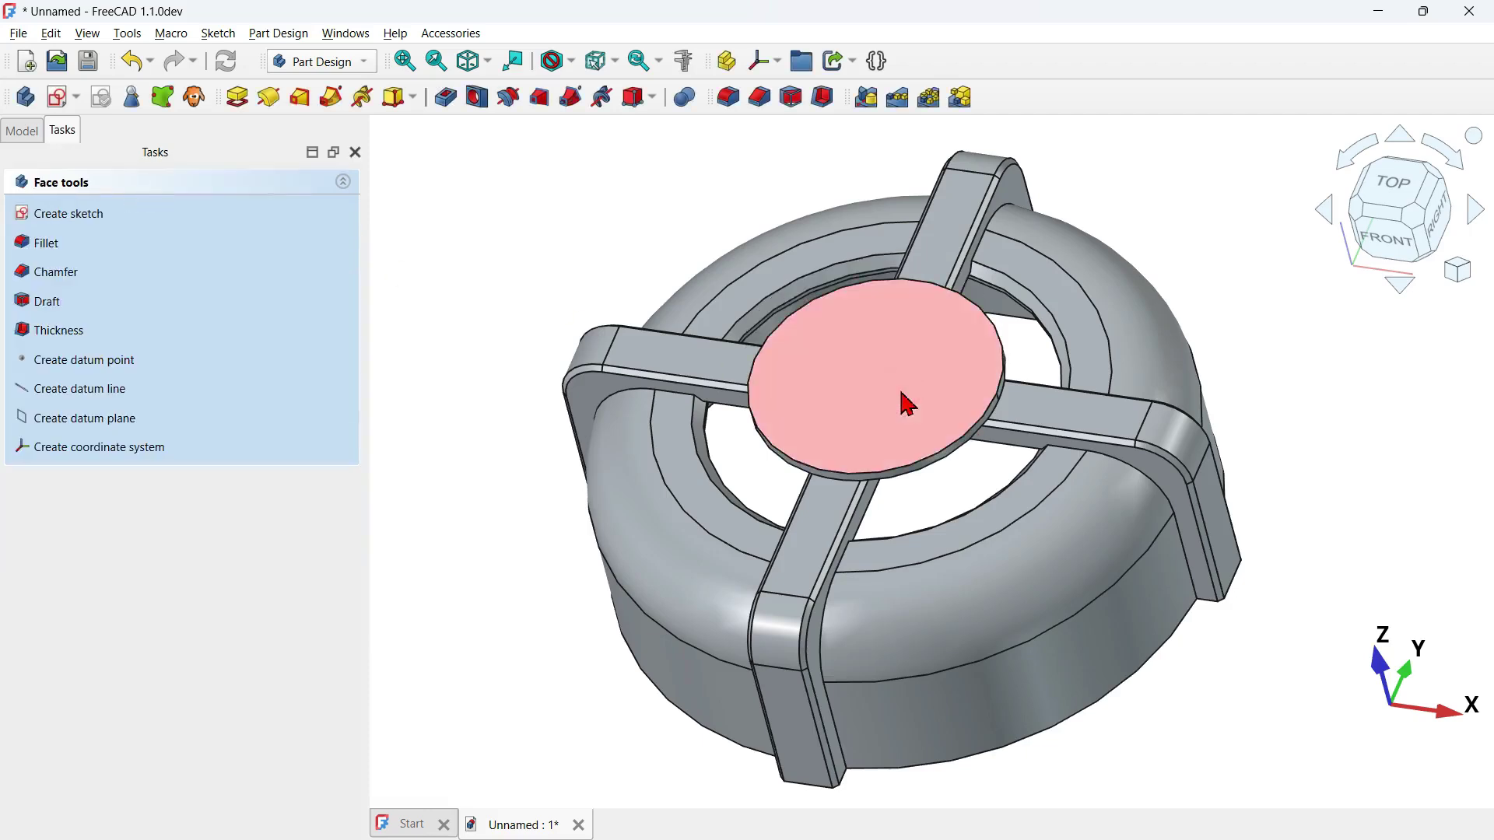
left_click(246, 97)
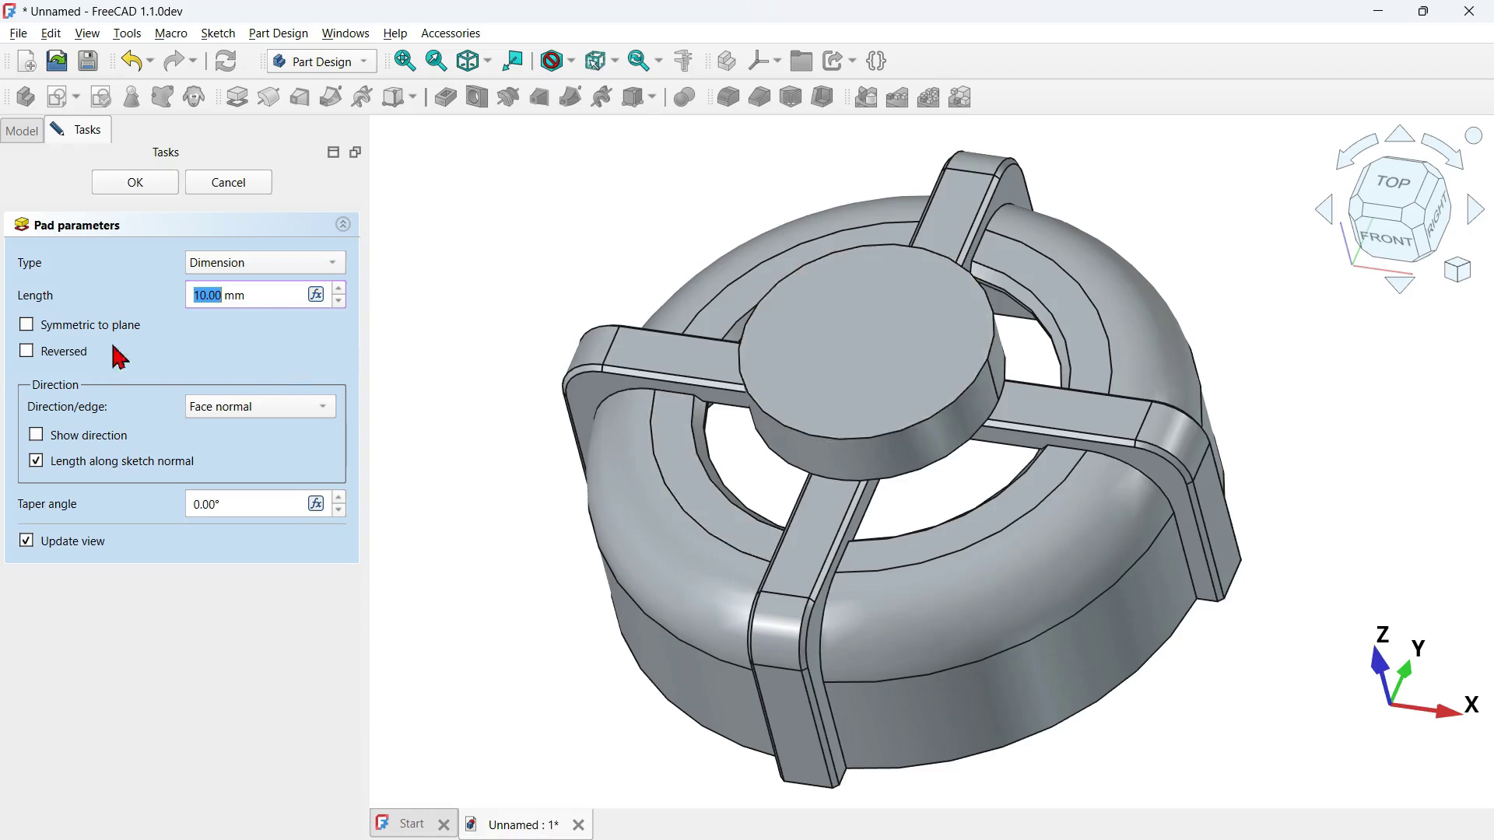
left_click(56, 356)
middle_click_drag(768, 695, 842, 448)
scroll(837, 443, "down", 5)
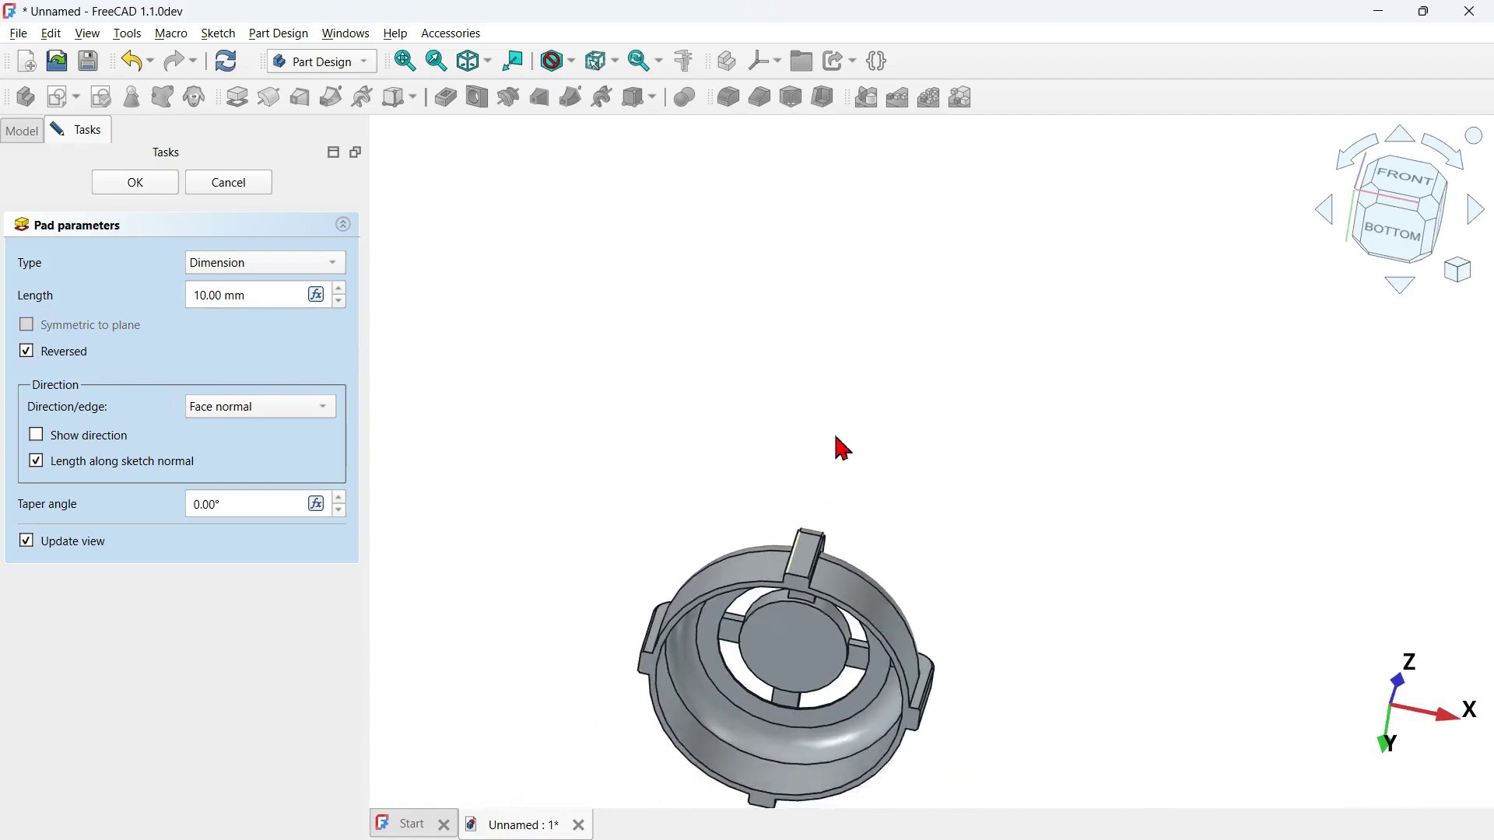
scroll(784, 721, "up", 3)
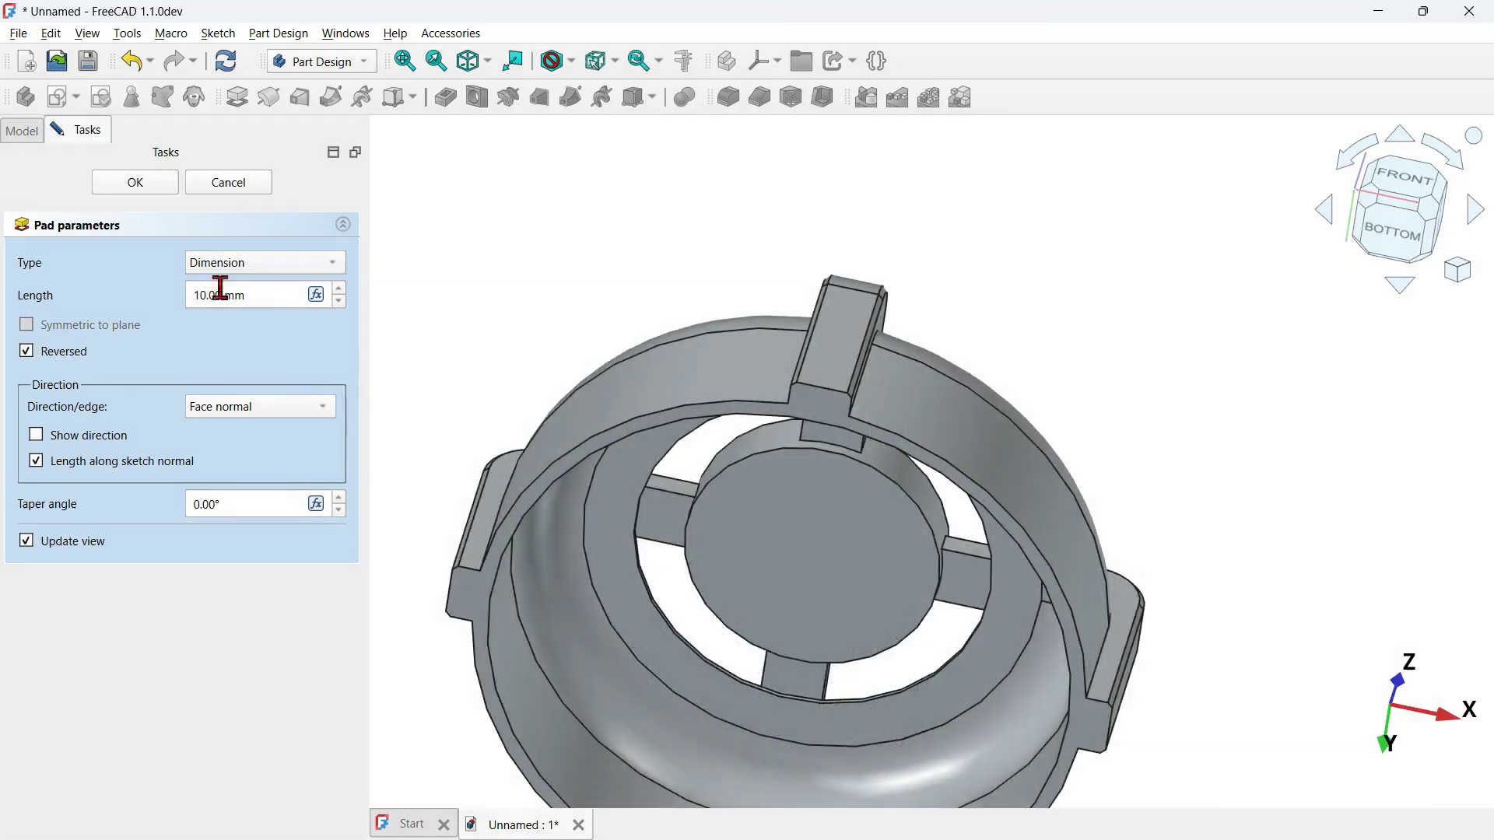
left_click(273, 264)
left_click(278, 347)
scroll(701, 534, "up", 3)
left_click(880, 556)
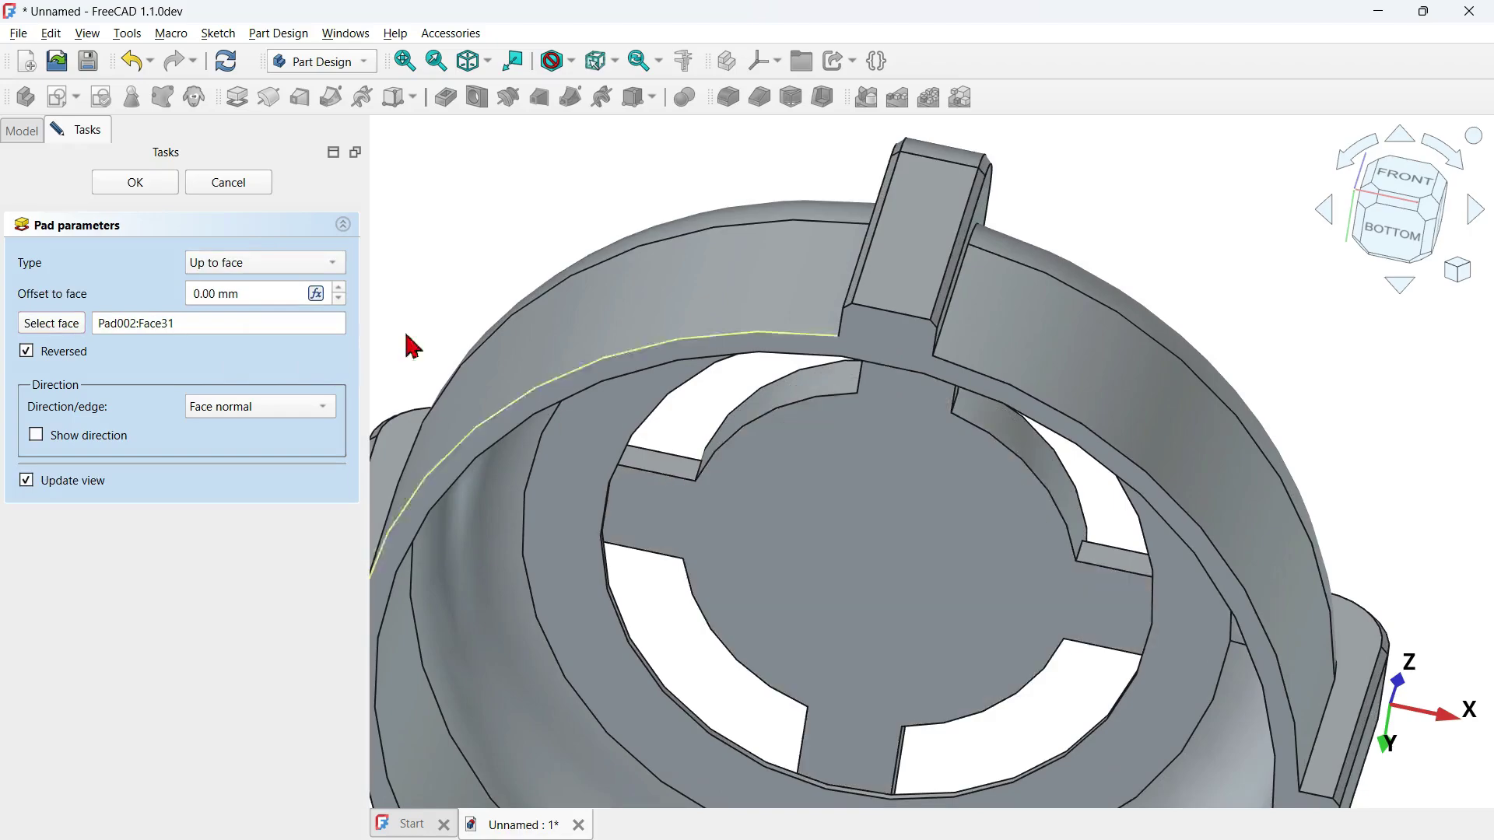
left_click(134, 182)
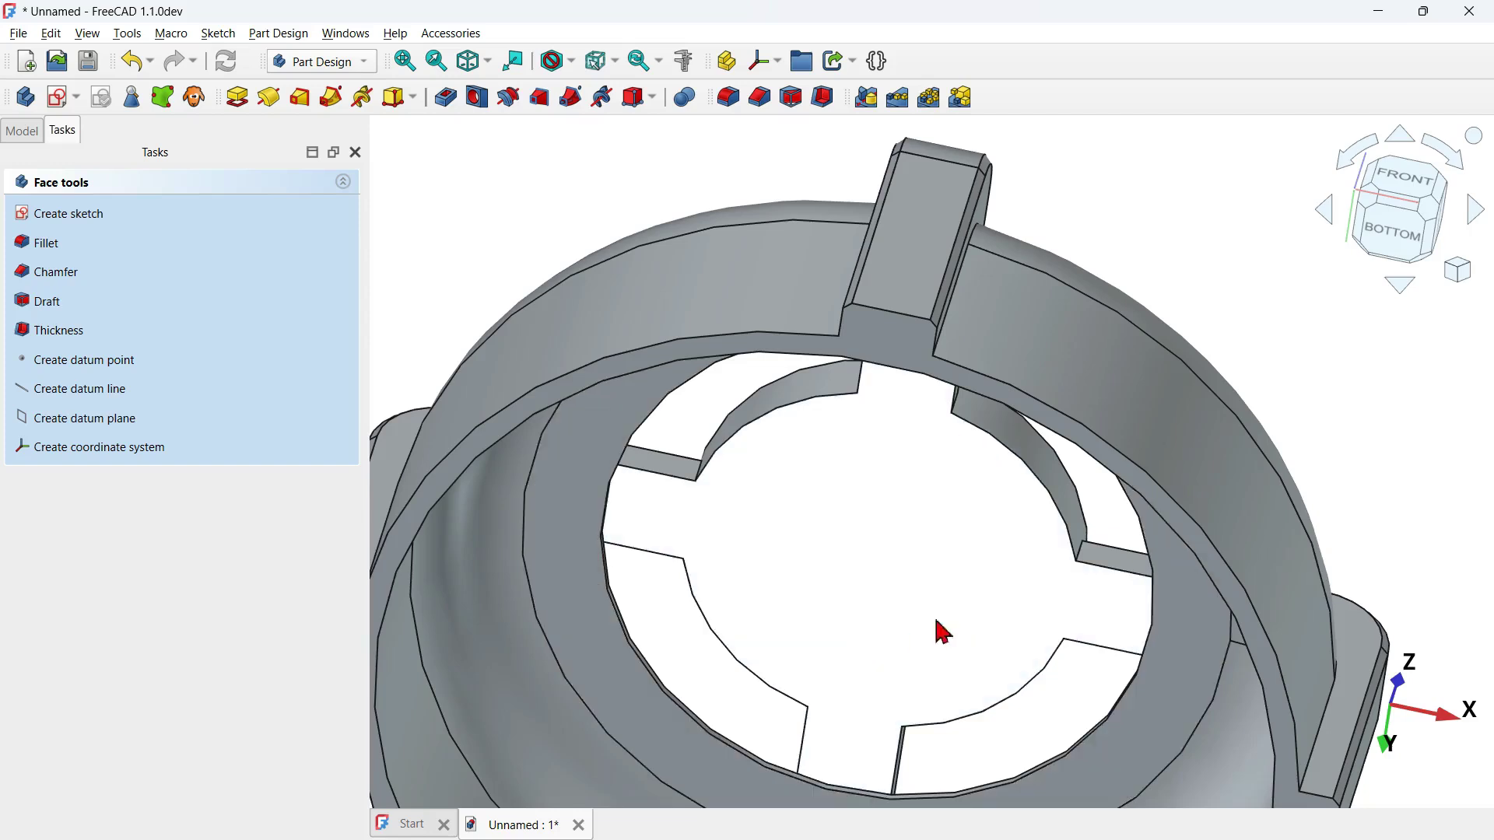
Pad the shared underside face of the hub and ribs up to the housing's flat inner ring face.
left_click(957, 598)
left_click(238, 96)
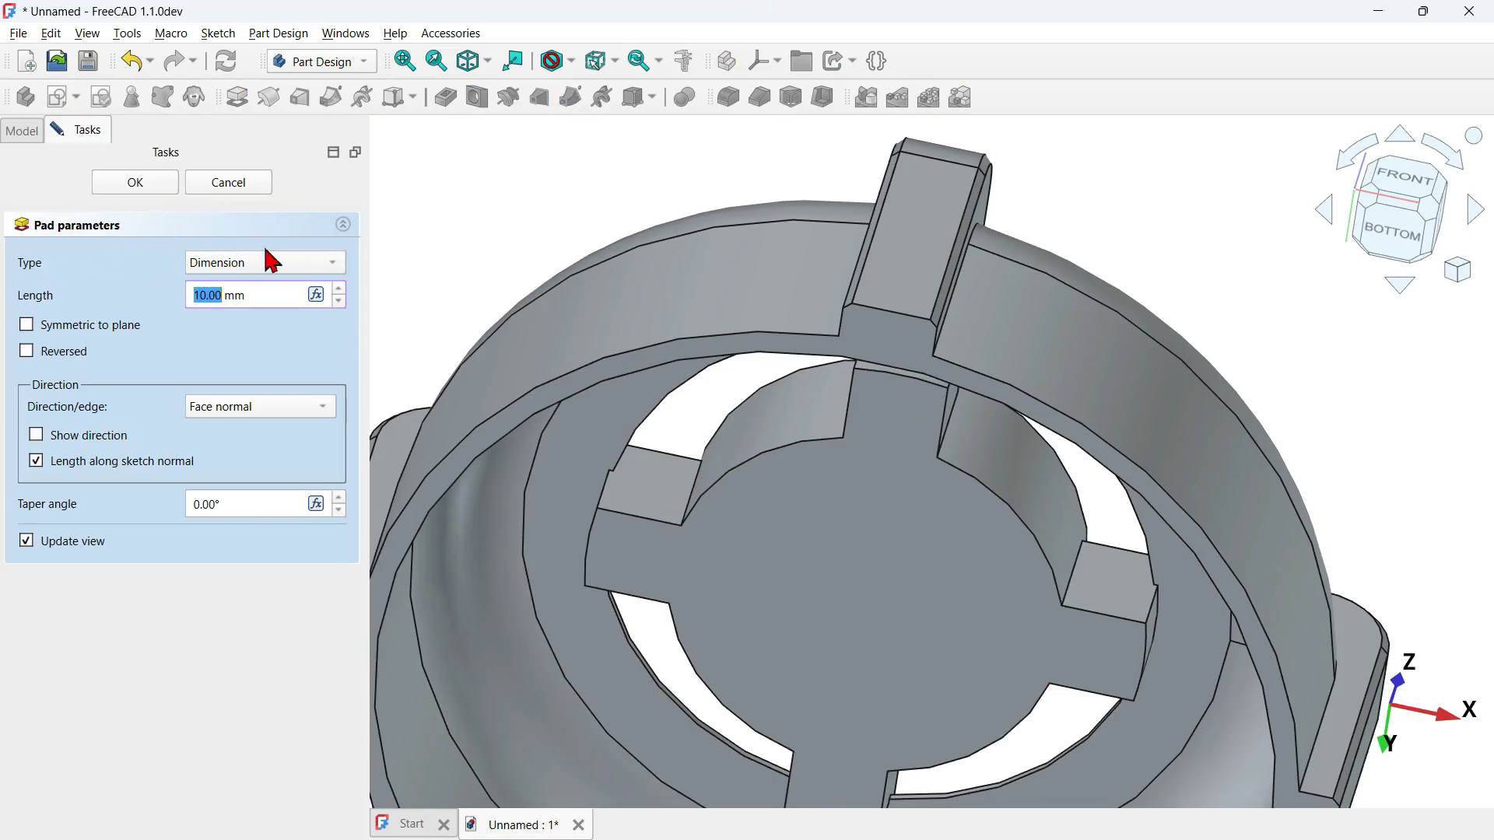
left_click(300, 263)
left_click(276, 336)
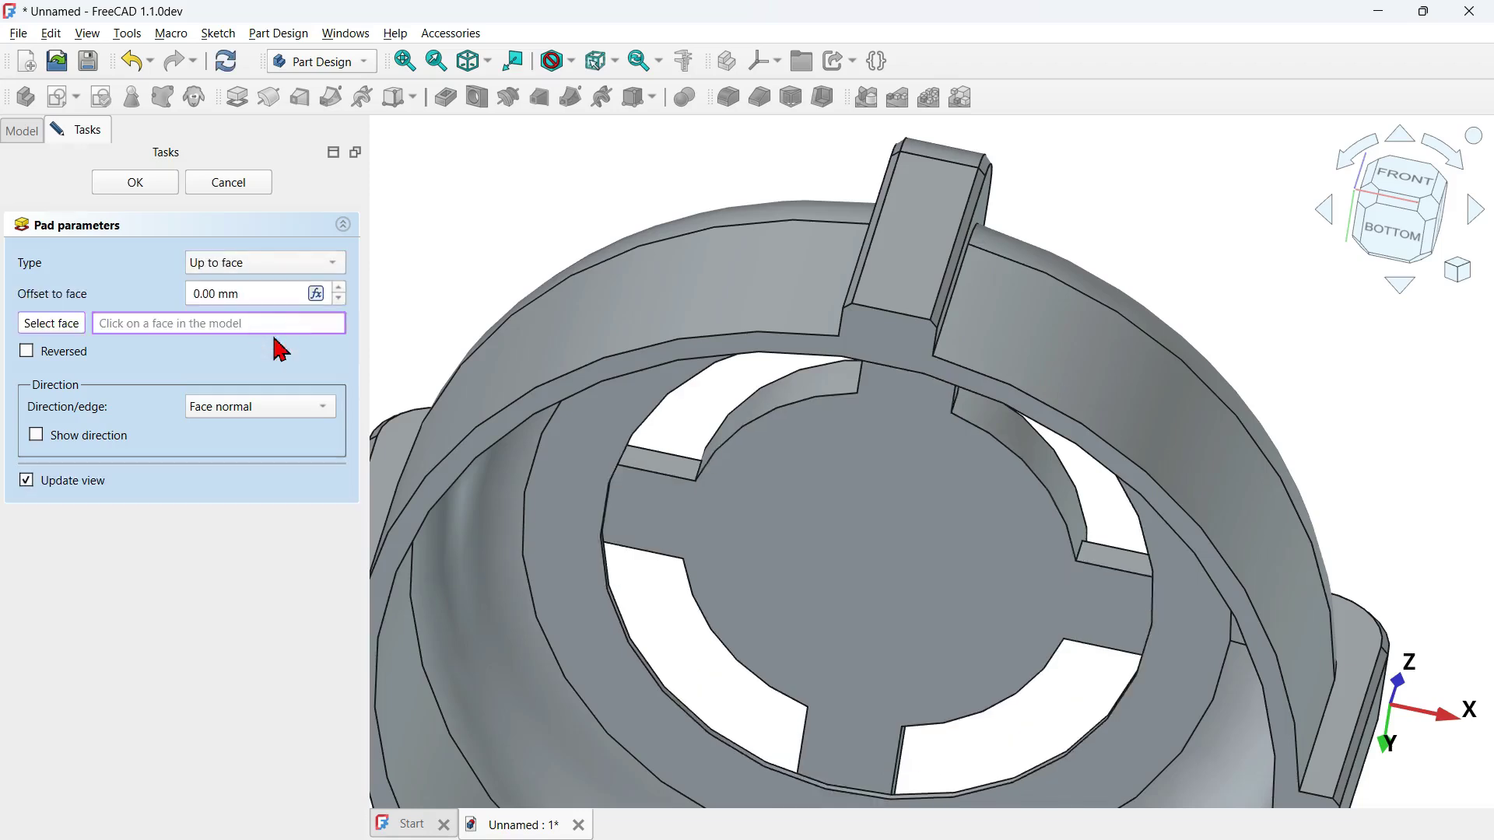
left_click(604, 481)
left_click(578, 469)
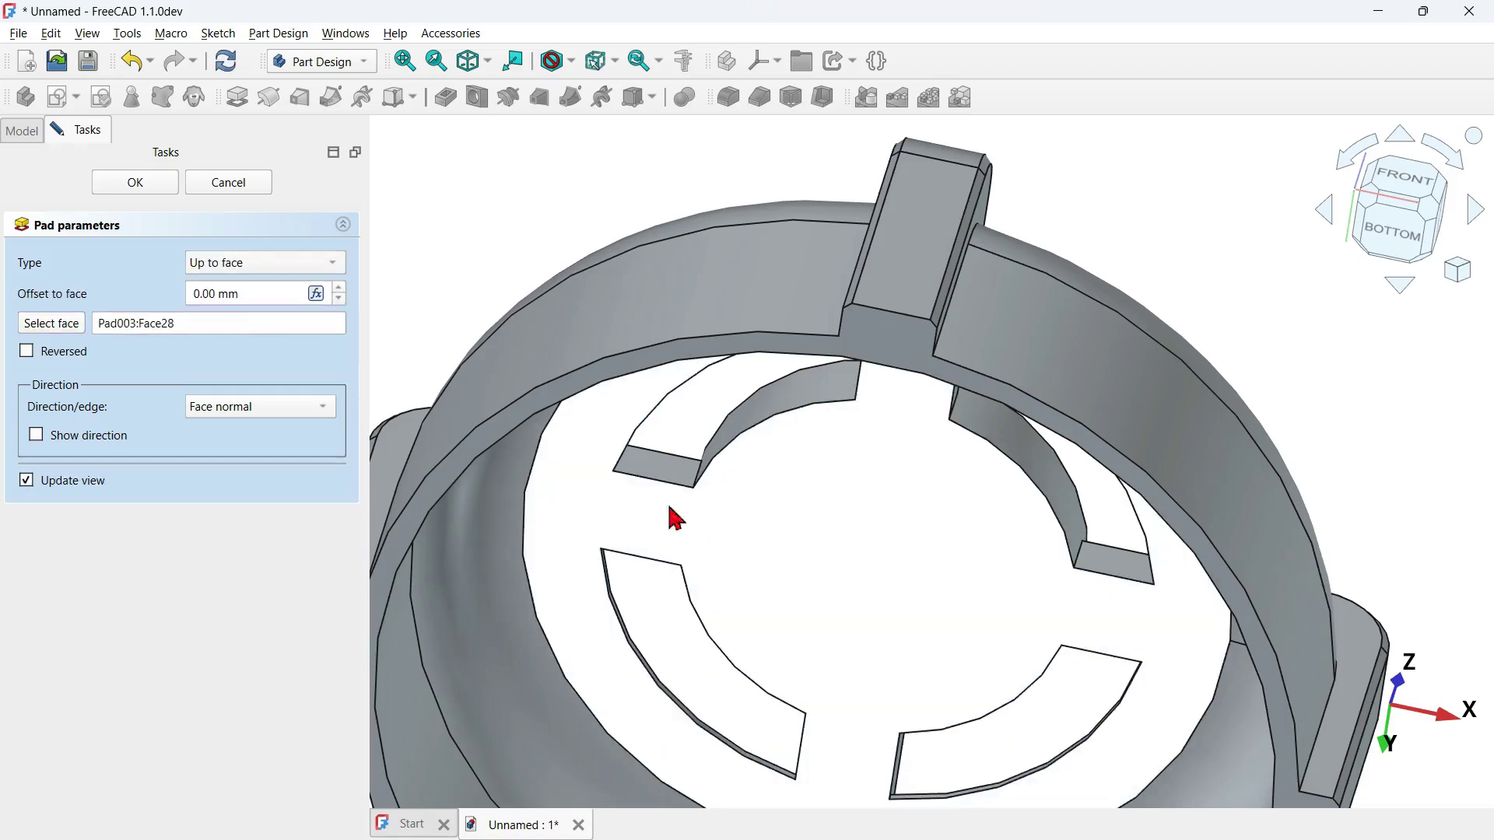
left_click(127, 186)
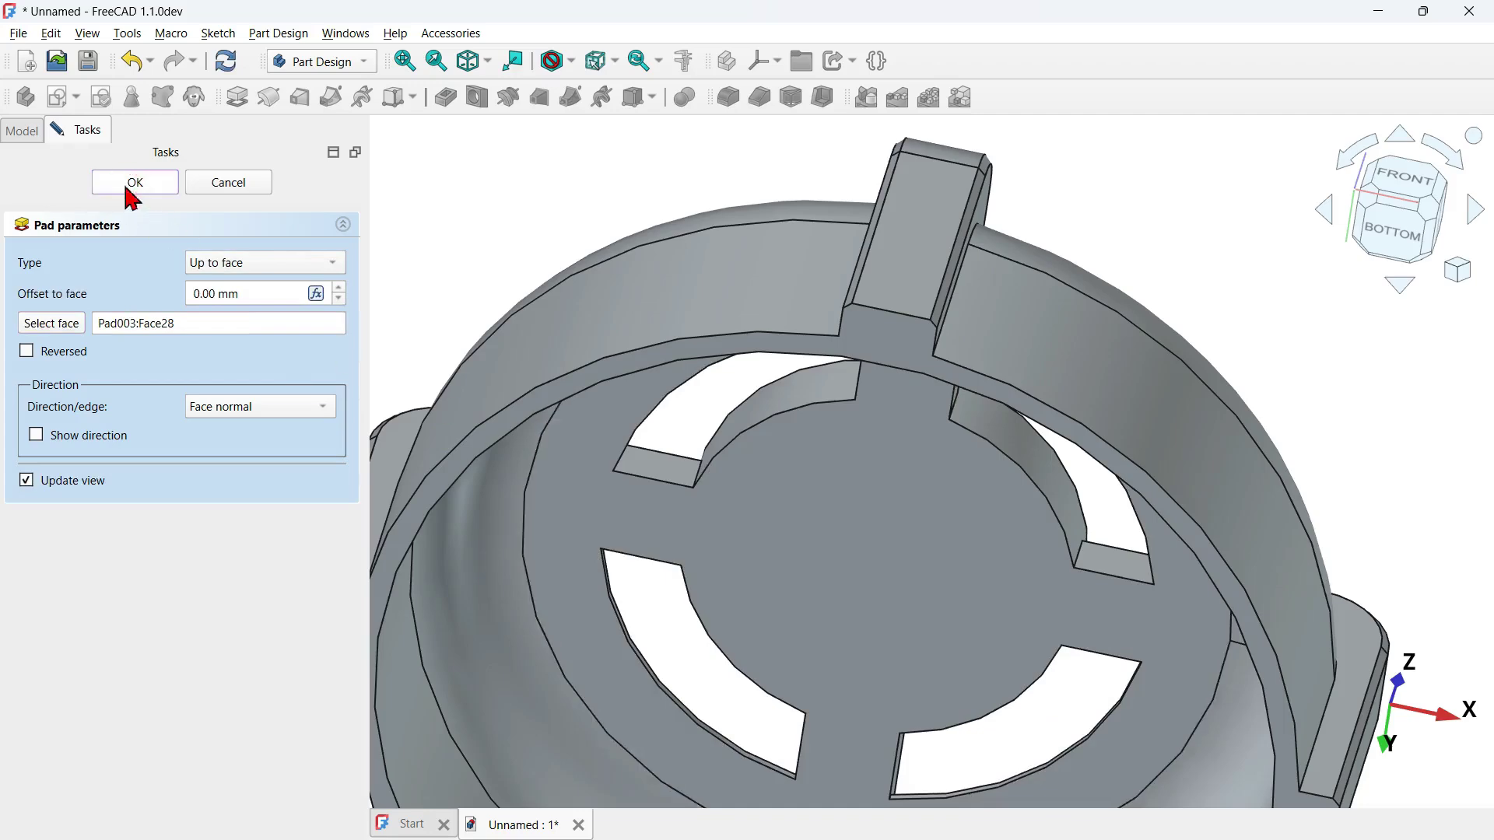
left_click(622, 212)
key("0")
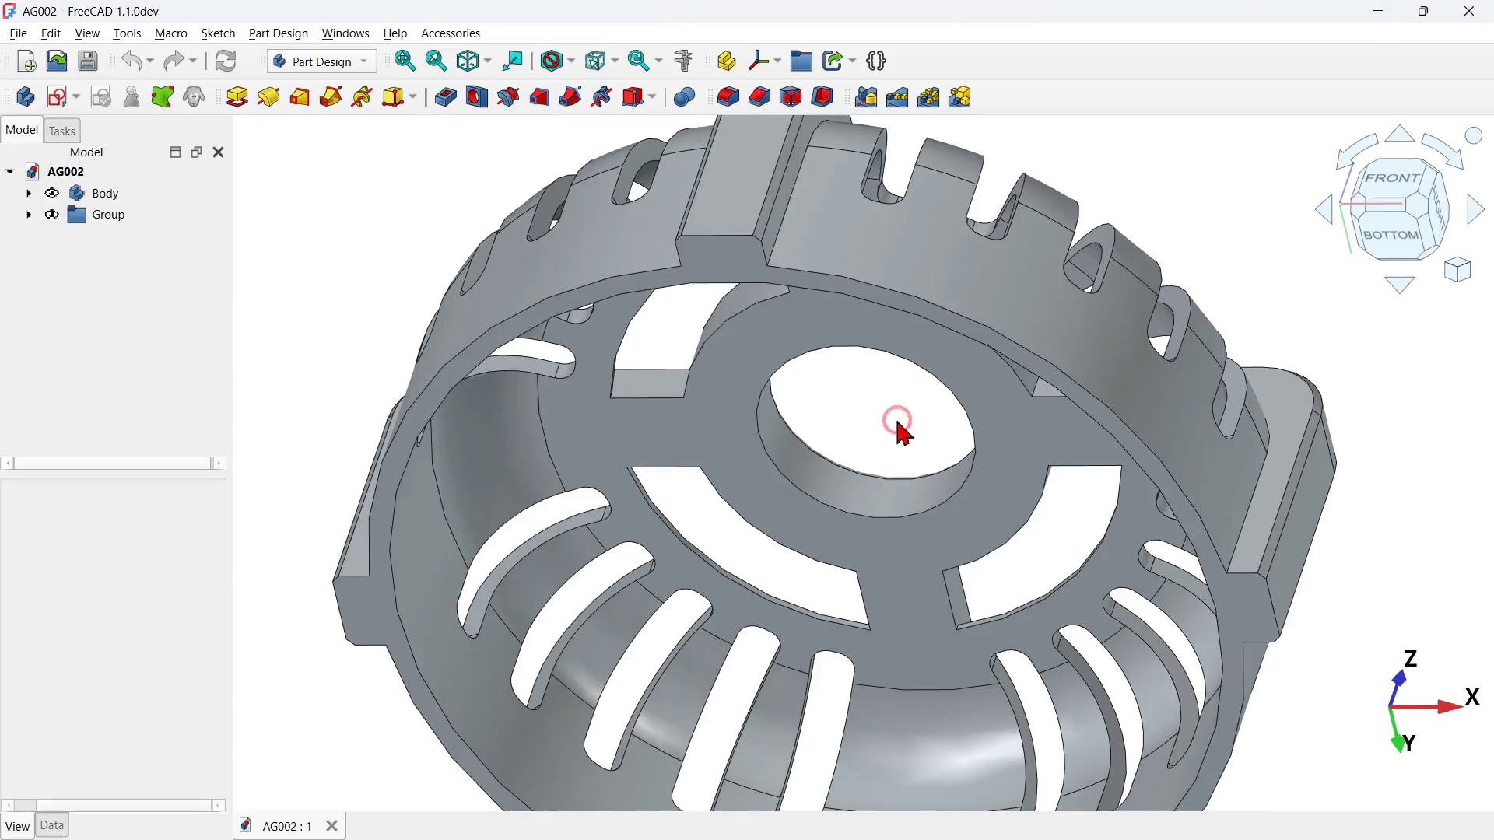
Cut a 30 mm diameter through-all hole in the centre of the hub from its top face.
key("0")
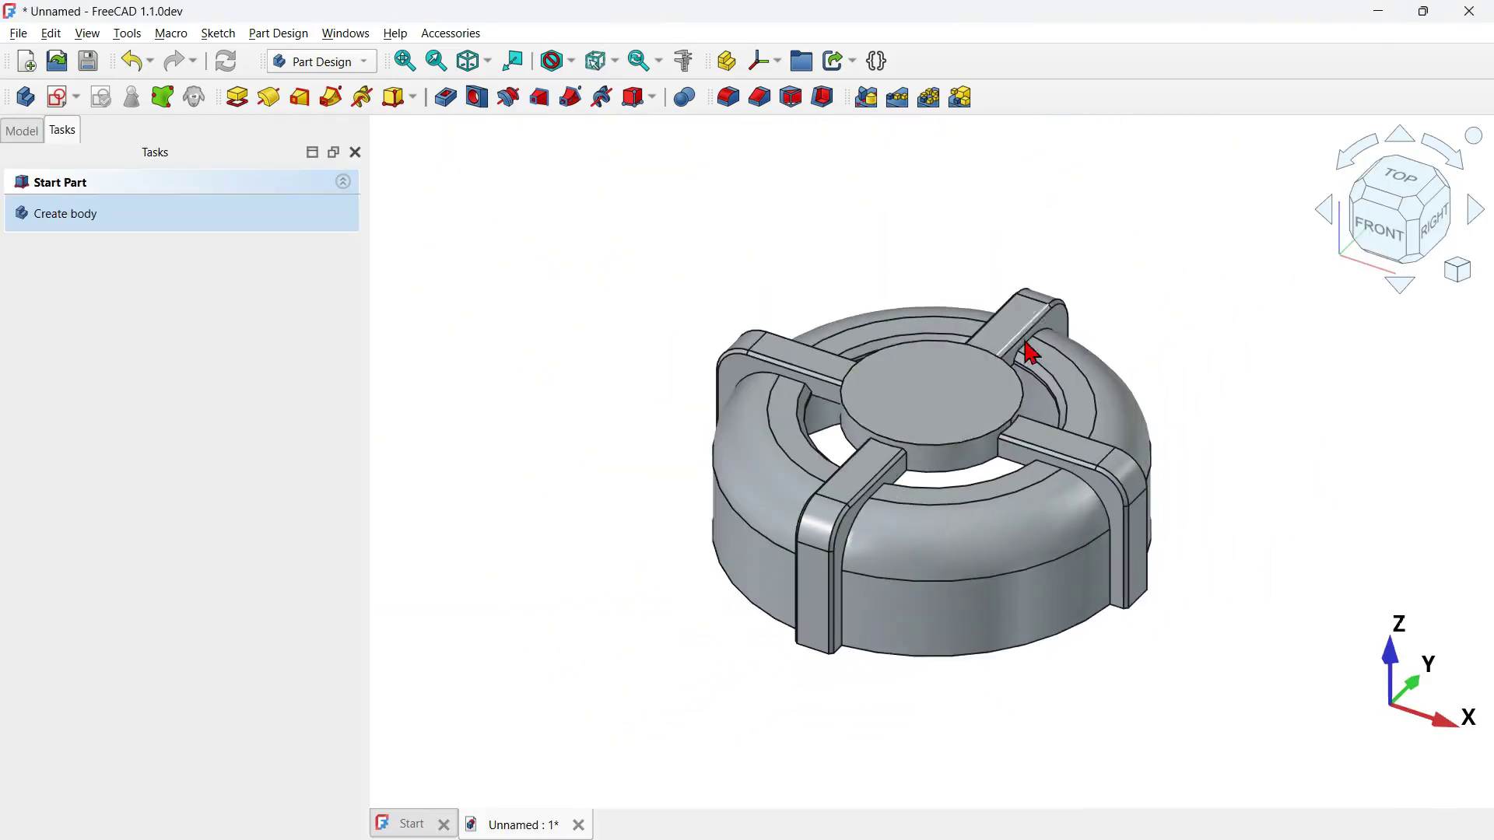
scroll(1030, 351, "up", 4)
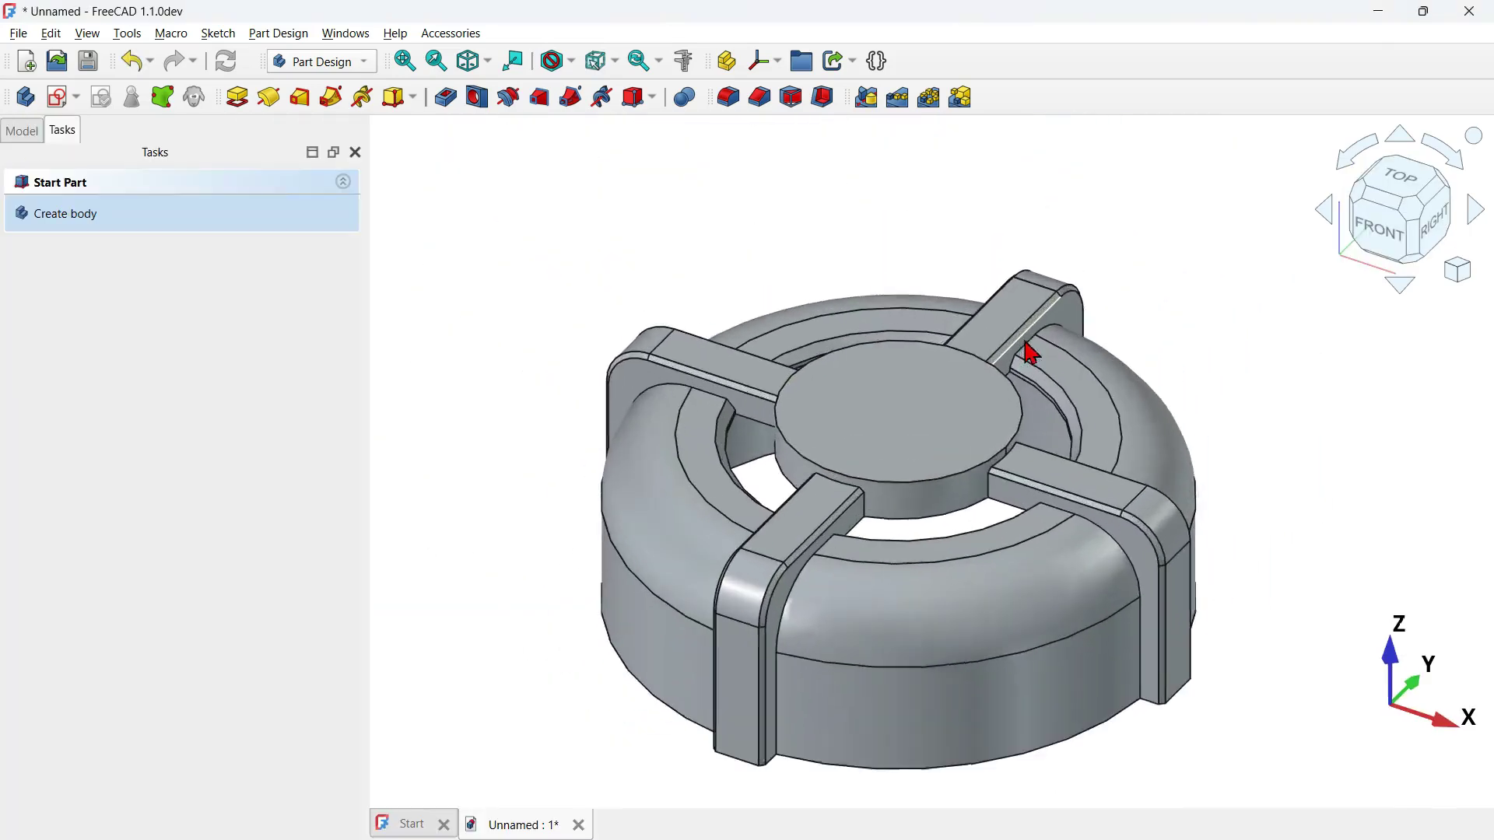
left_click(904, 423)
left_click(482, 106)
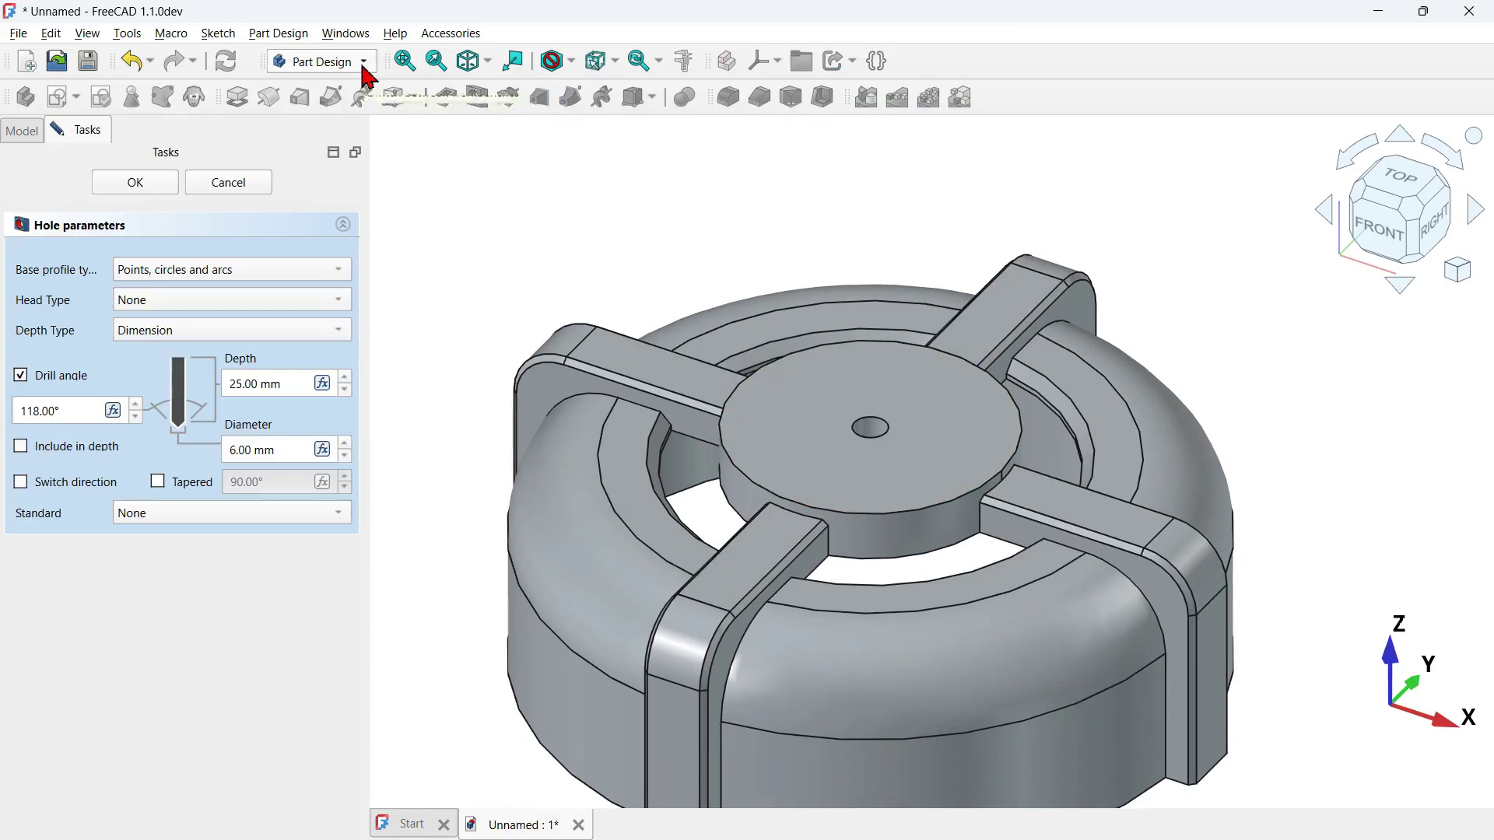
left_click_drag(294, 447, 181, 444)
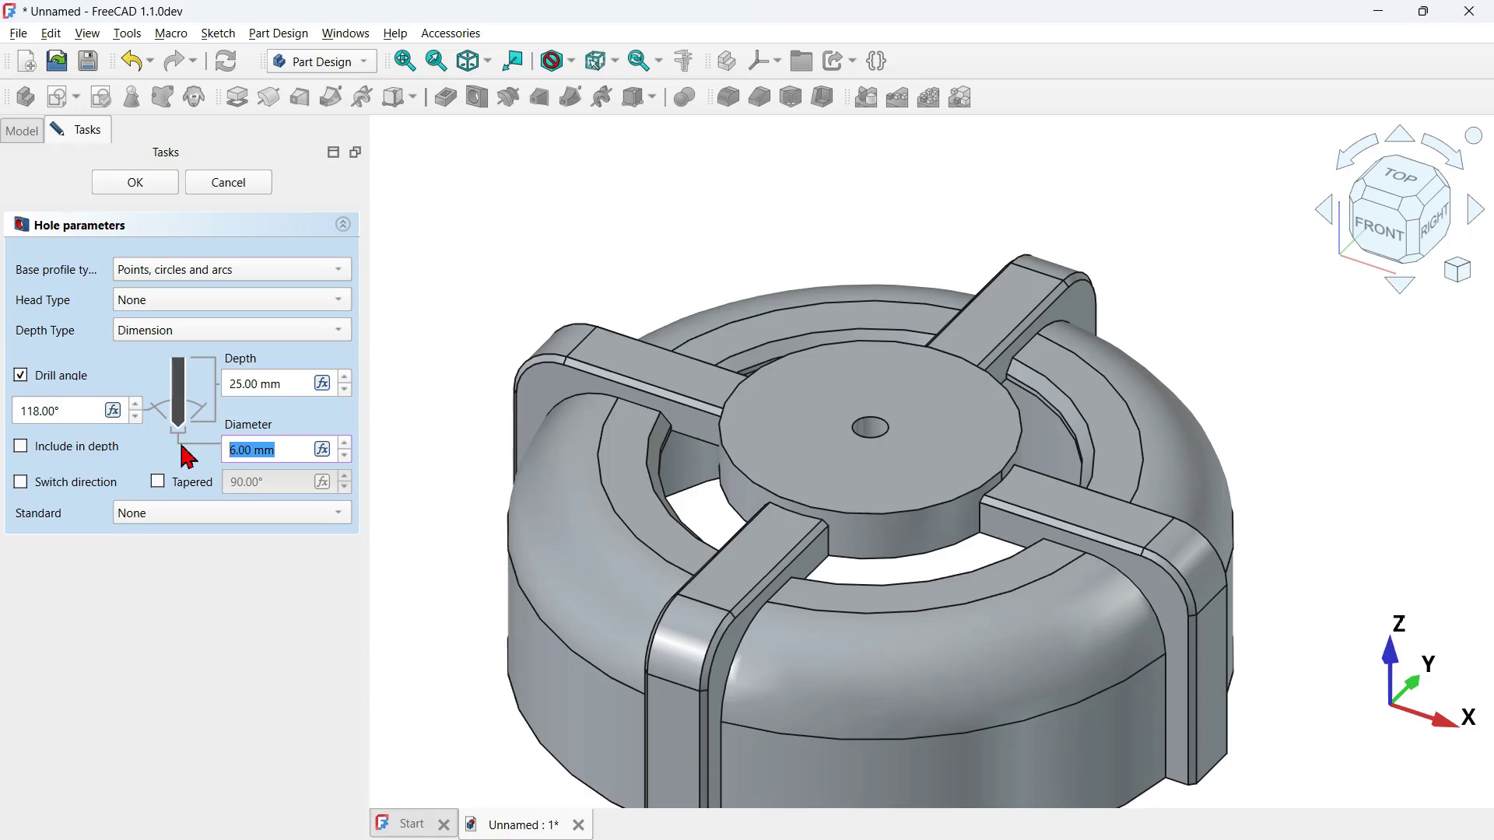
type("30")
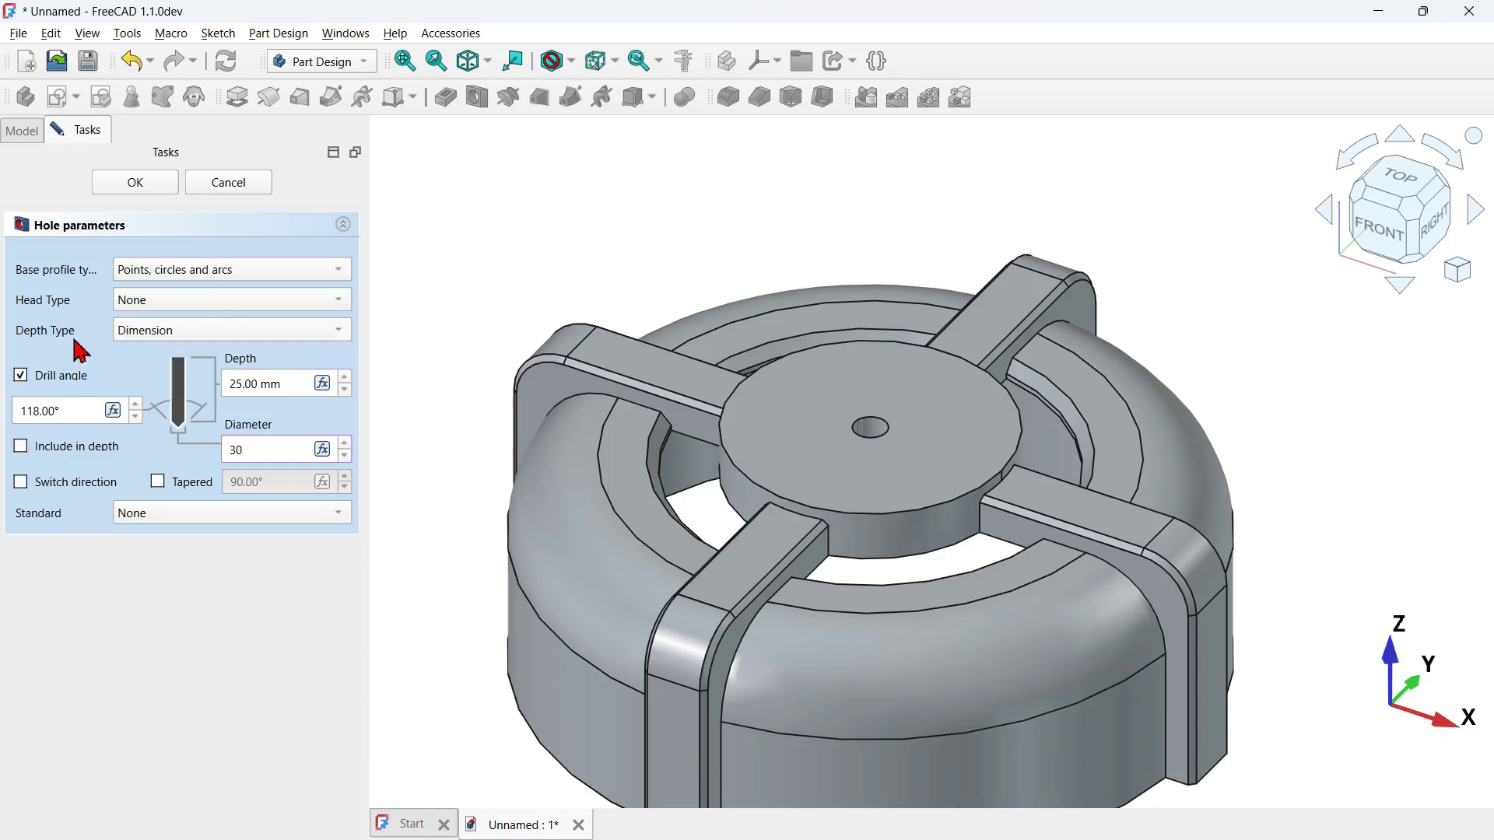
left_click(256, 328)
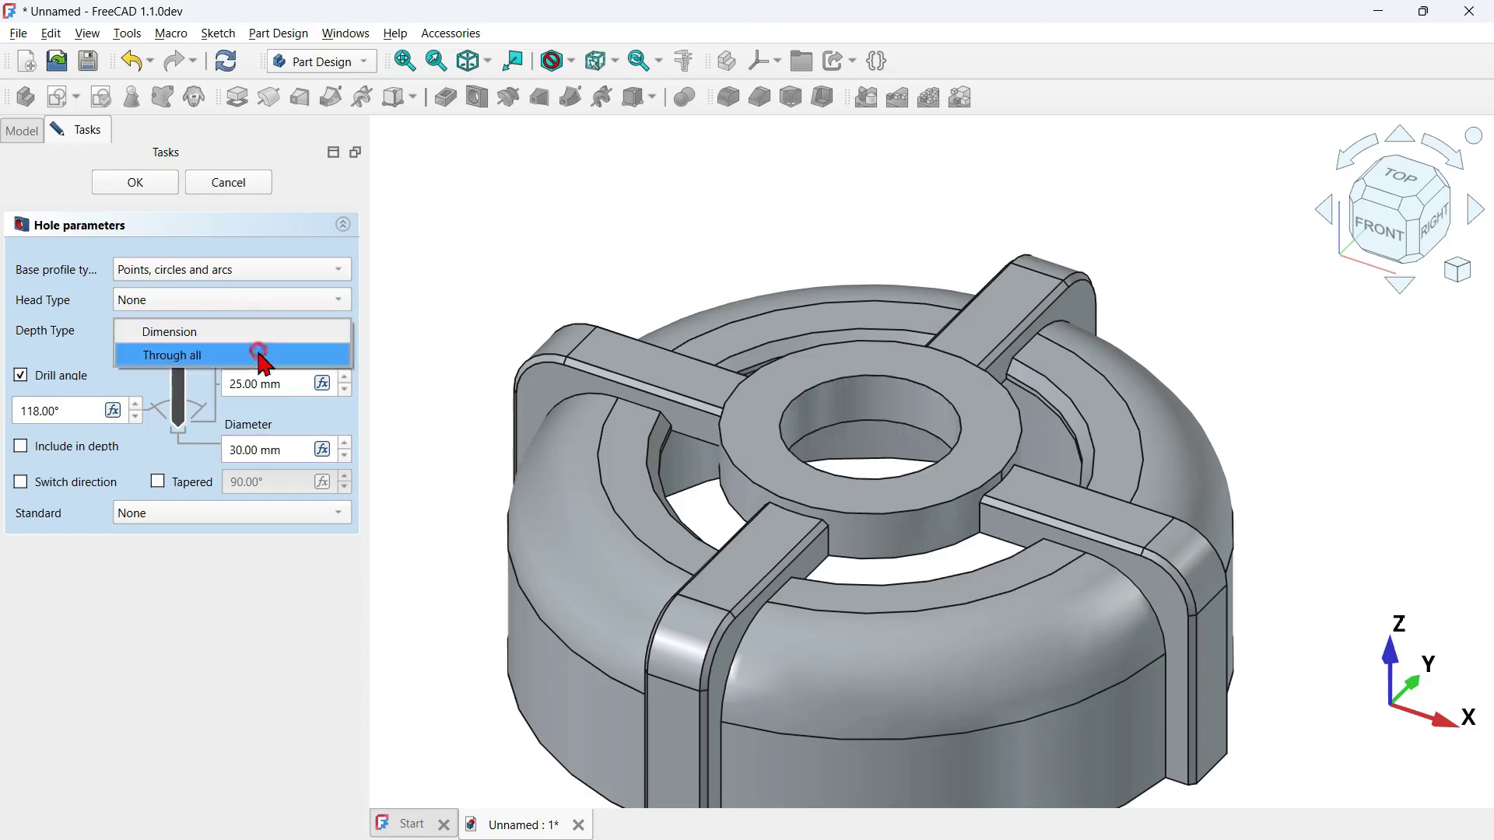
left_click(260, 355)
left_click(137, 188)
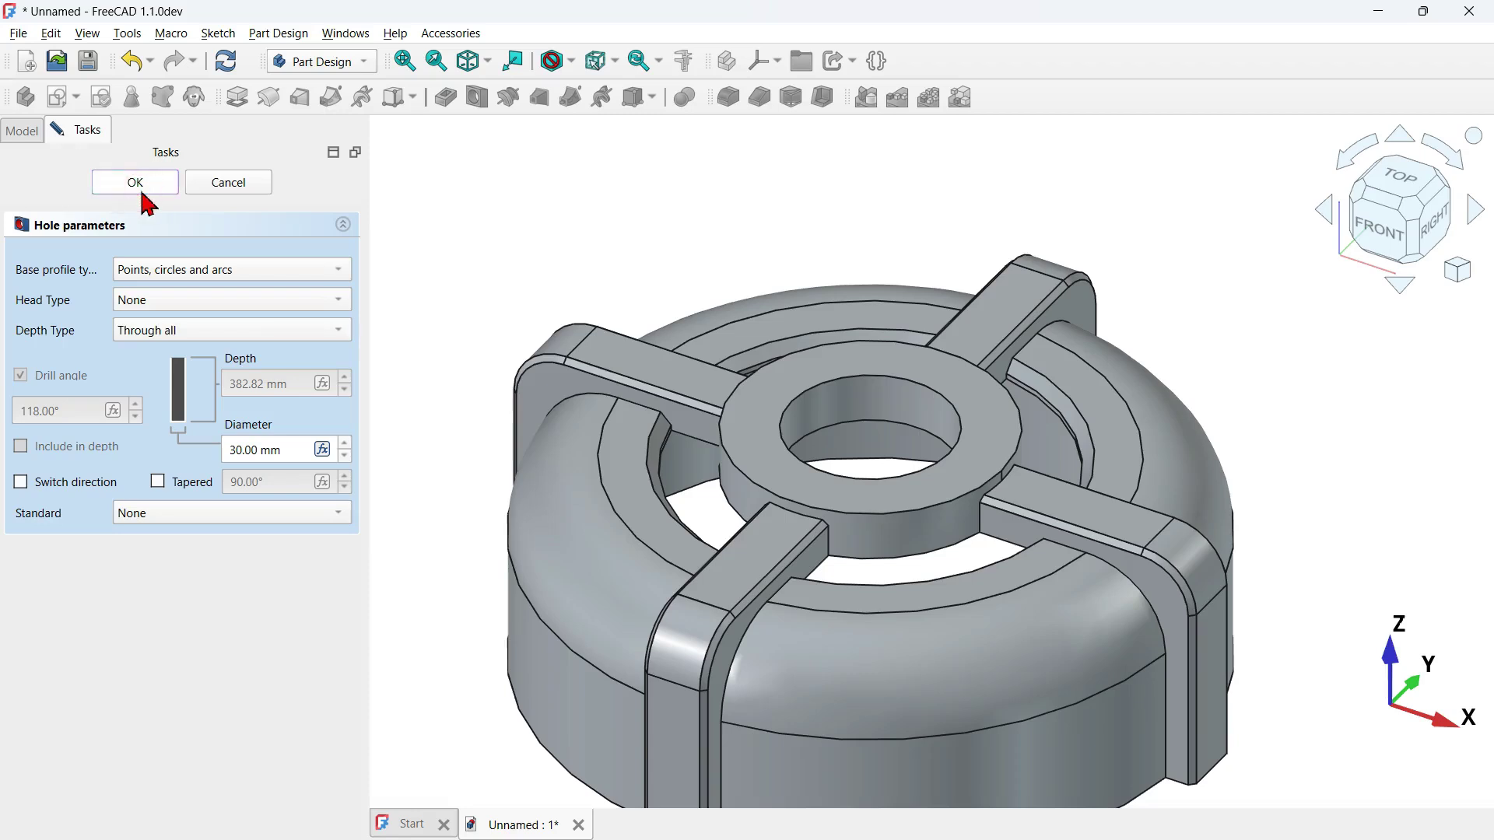
Fillet the edges of the hub's top ring face with a 1 mm radius.
left_click(554, 203)
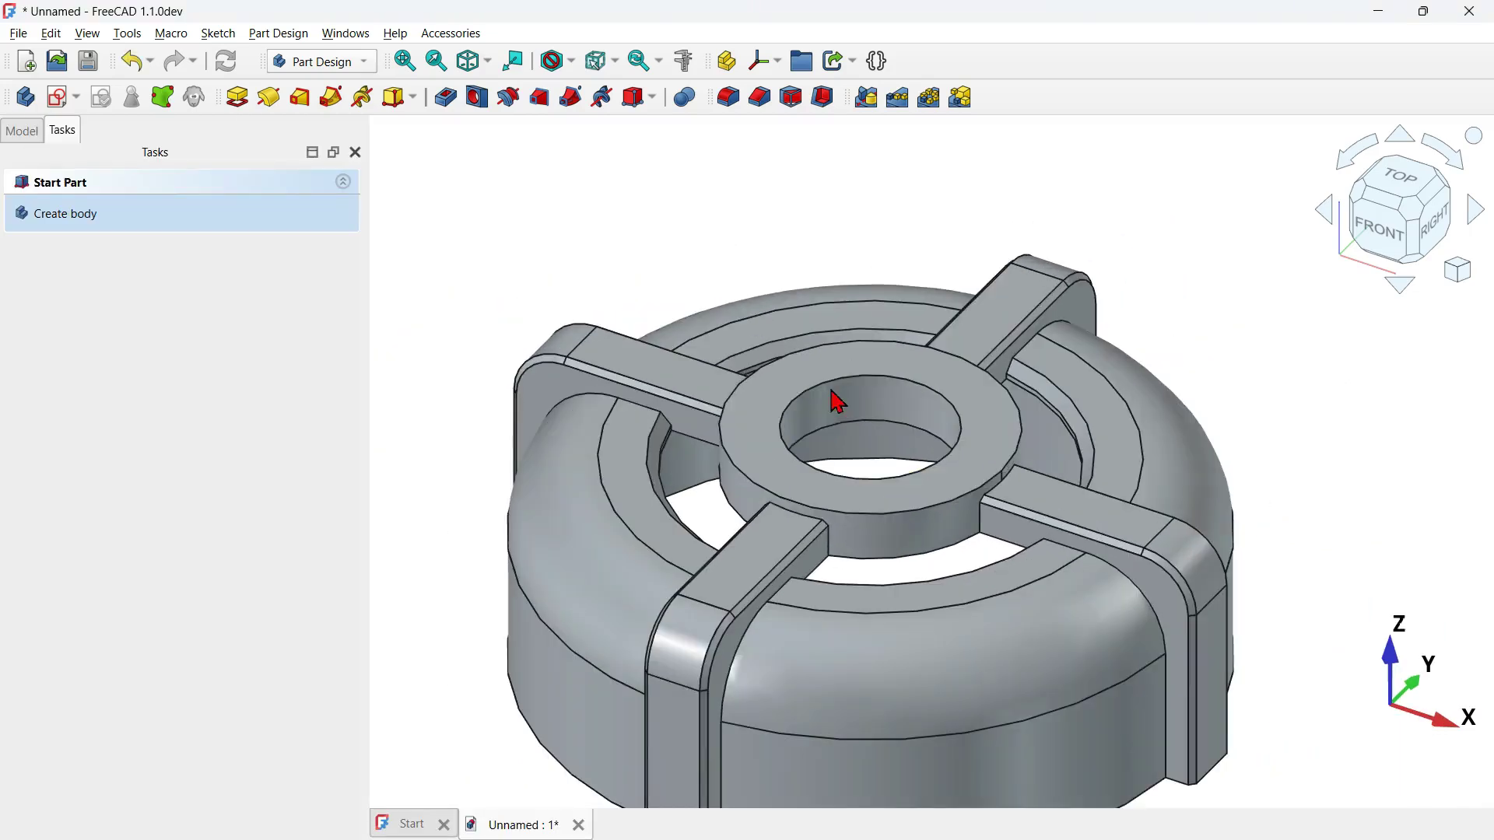
left_click(982, 406)
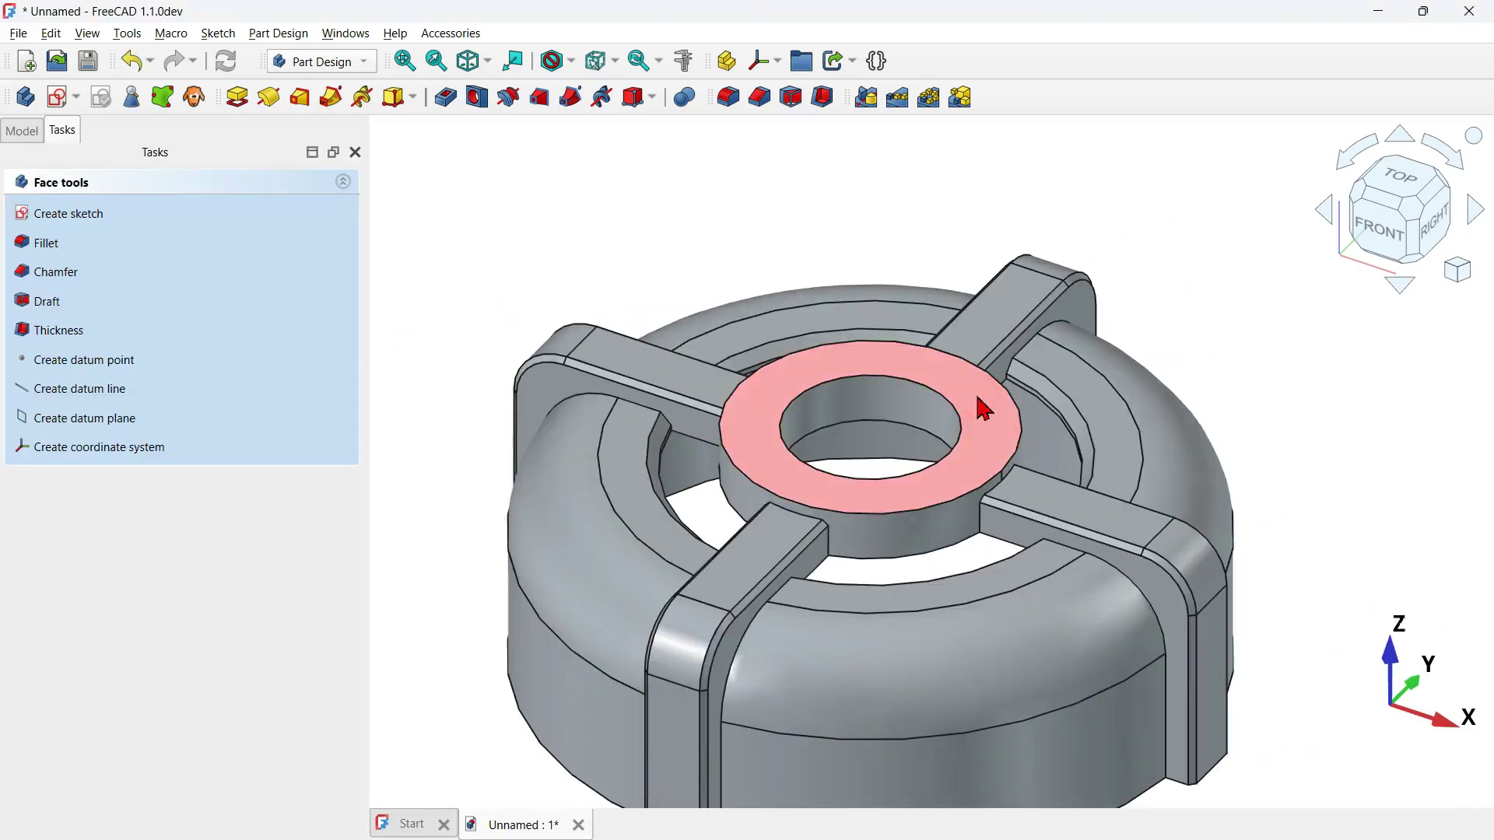
left_click(726, 100)
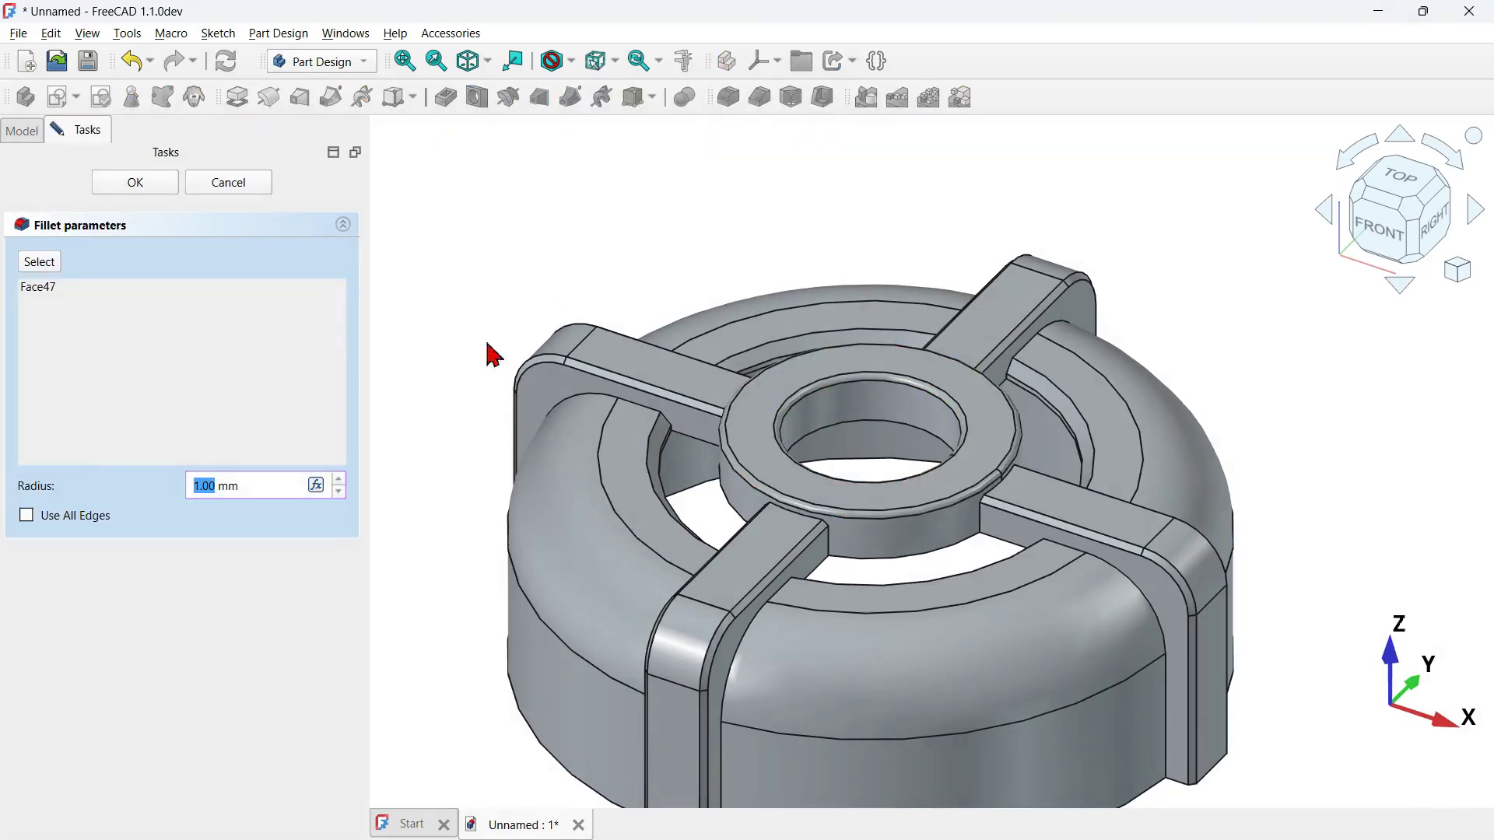
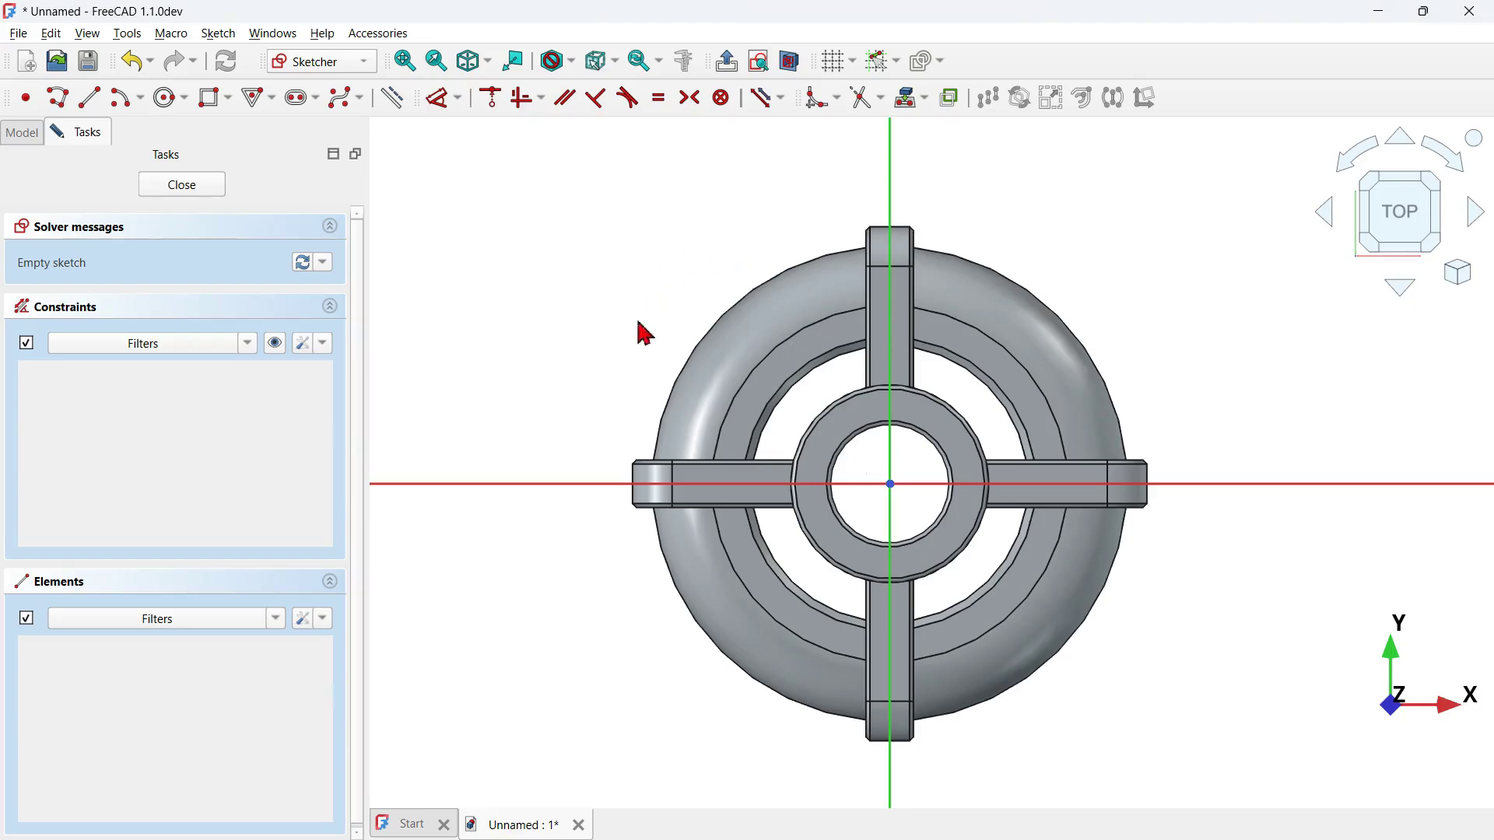
Examine the data properties of the new empty sketch to check its attachment support and map mode.
left_click(23, 134)
left_click(166, 327)
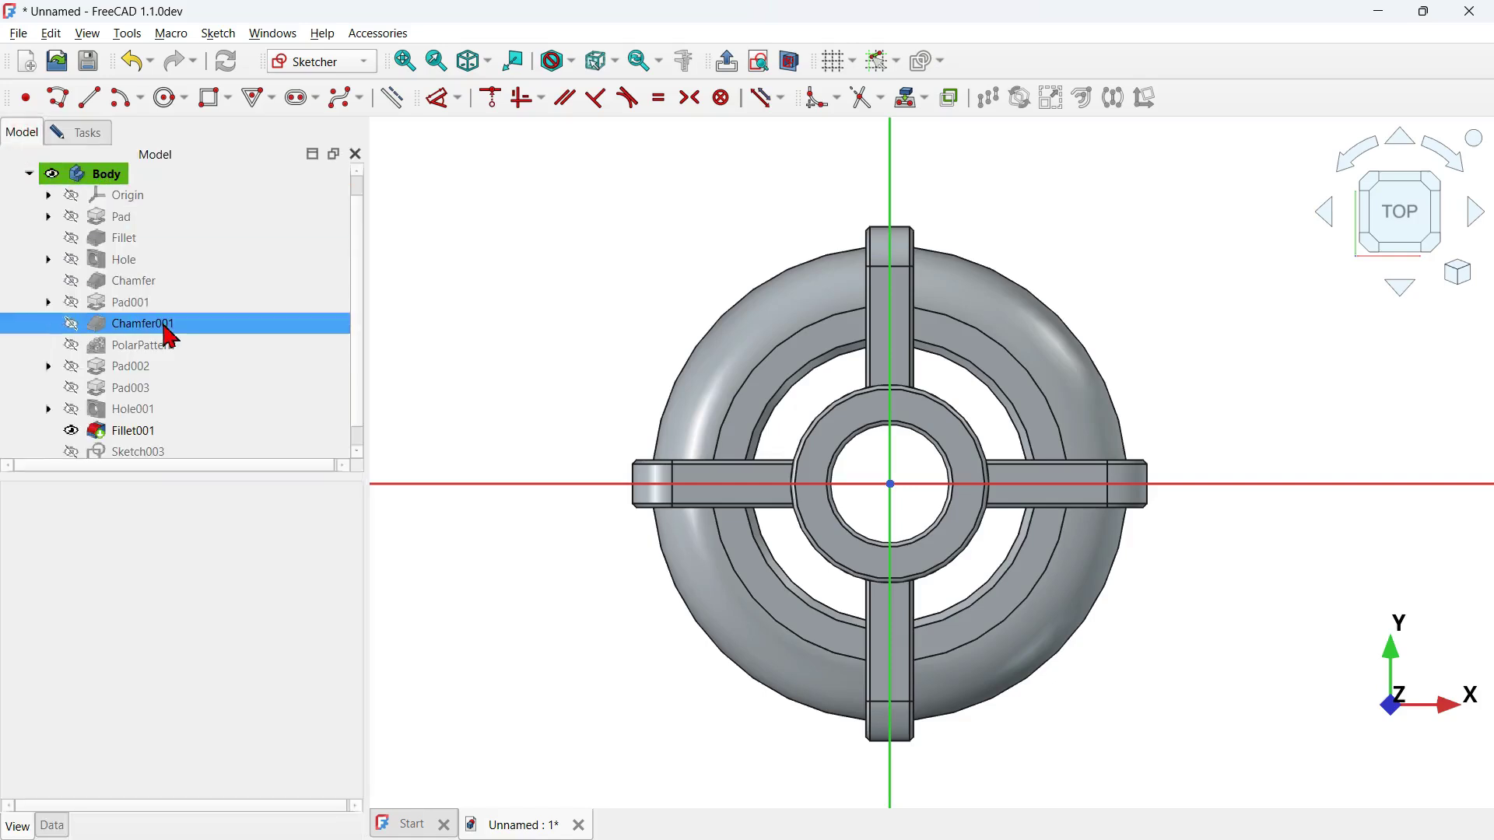
scroll(165, 328, "down", 1)
left_click(136, 388)
left_click(109, 432)
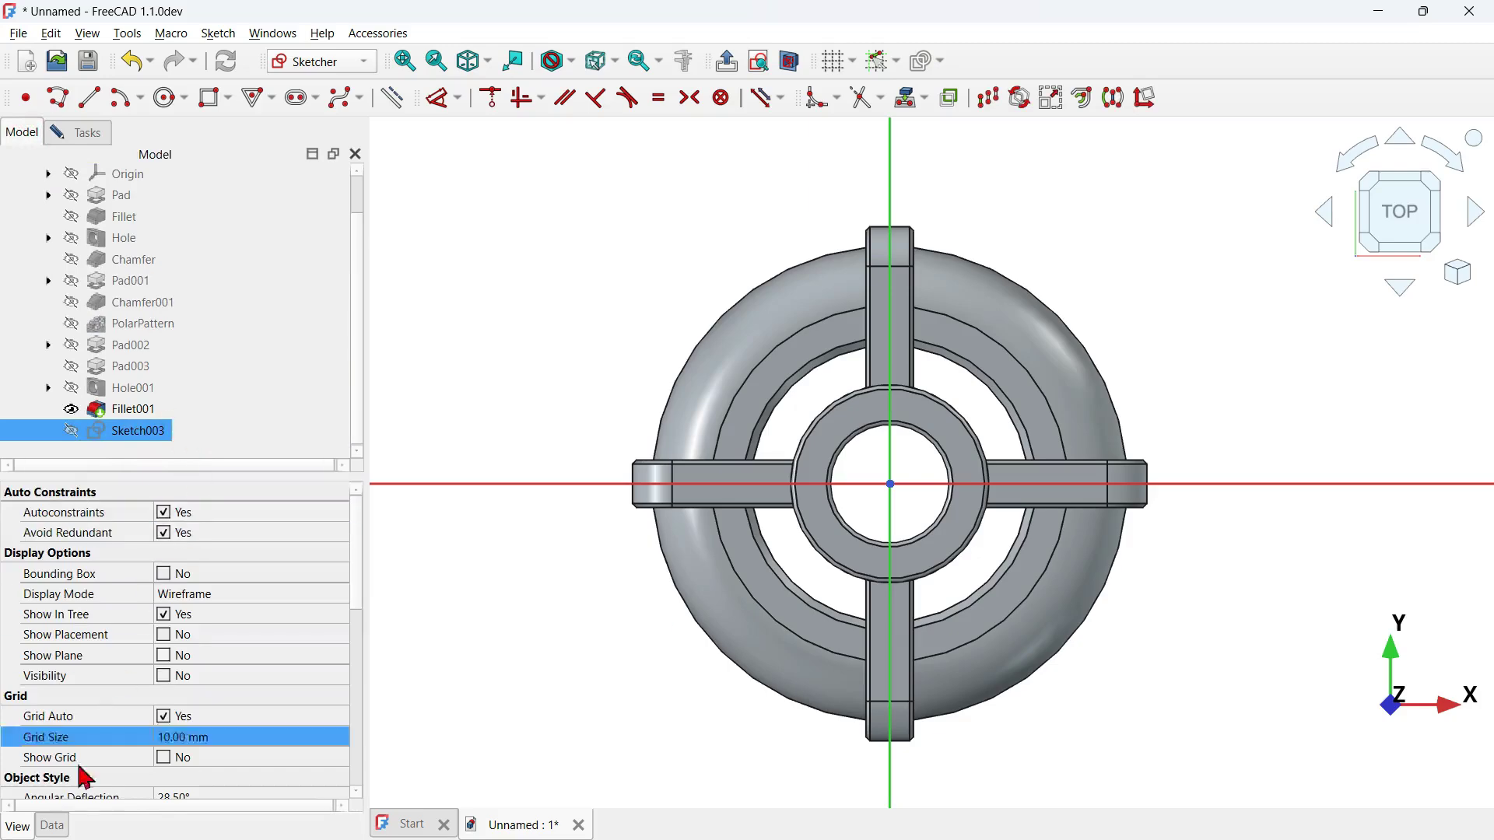
left_click(53, 826)
left_click(104, 540)
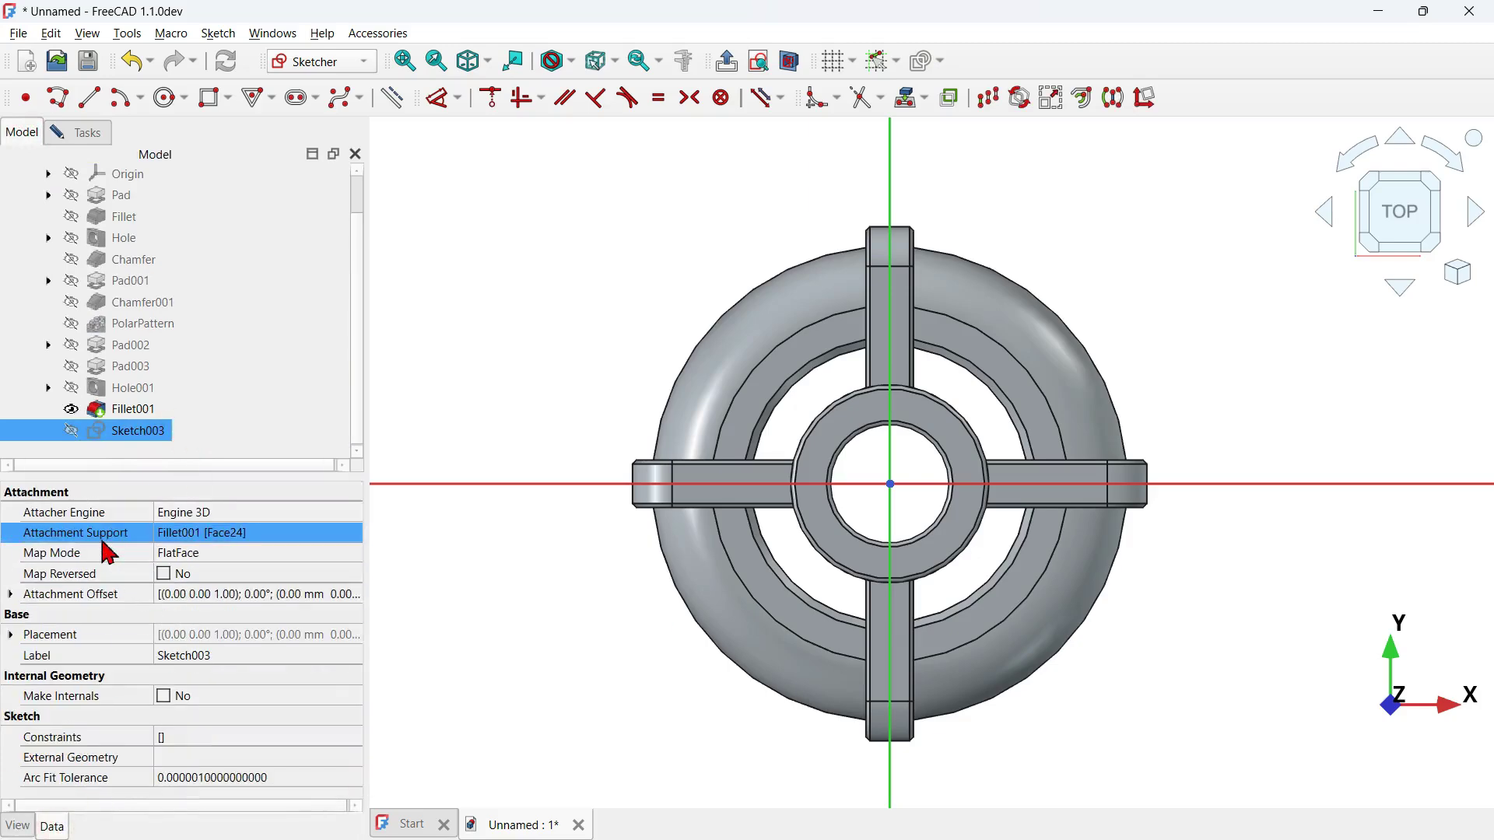
Rotate the empty sketch on its face by setting its attachment offset angle to 45° about the Z axis.
left_click(125, 512)
left_click(117, 553)
left_click(4, 595)
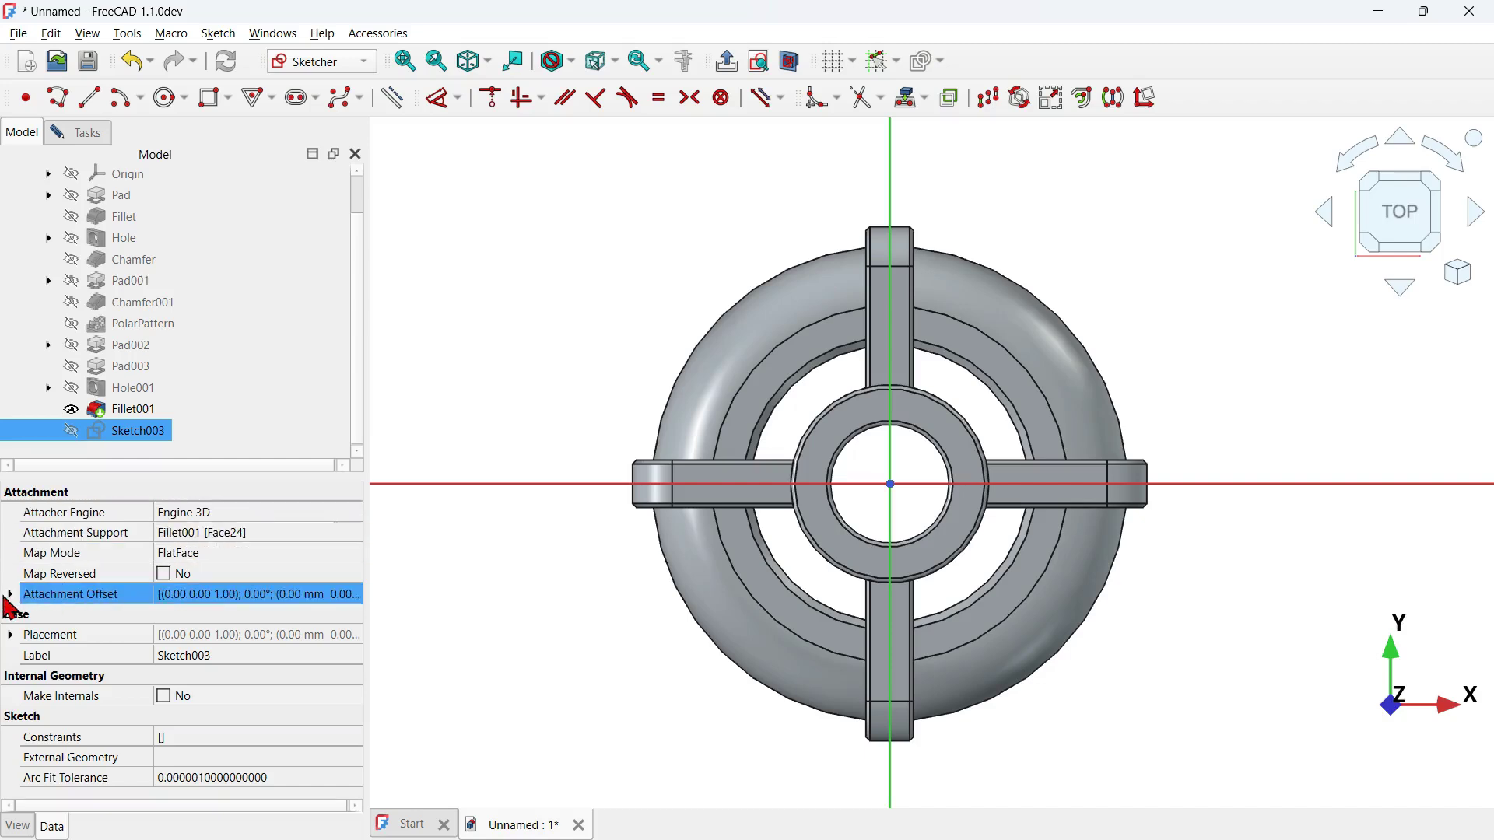
left_click(11, 595)
left_click(44, 615)
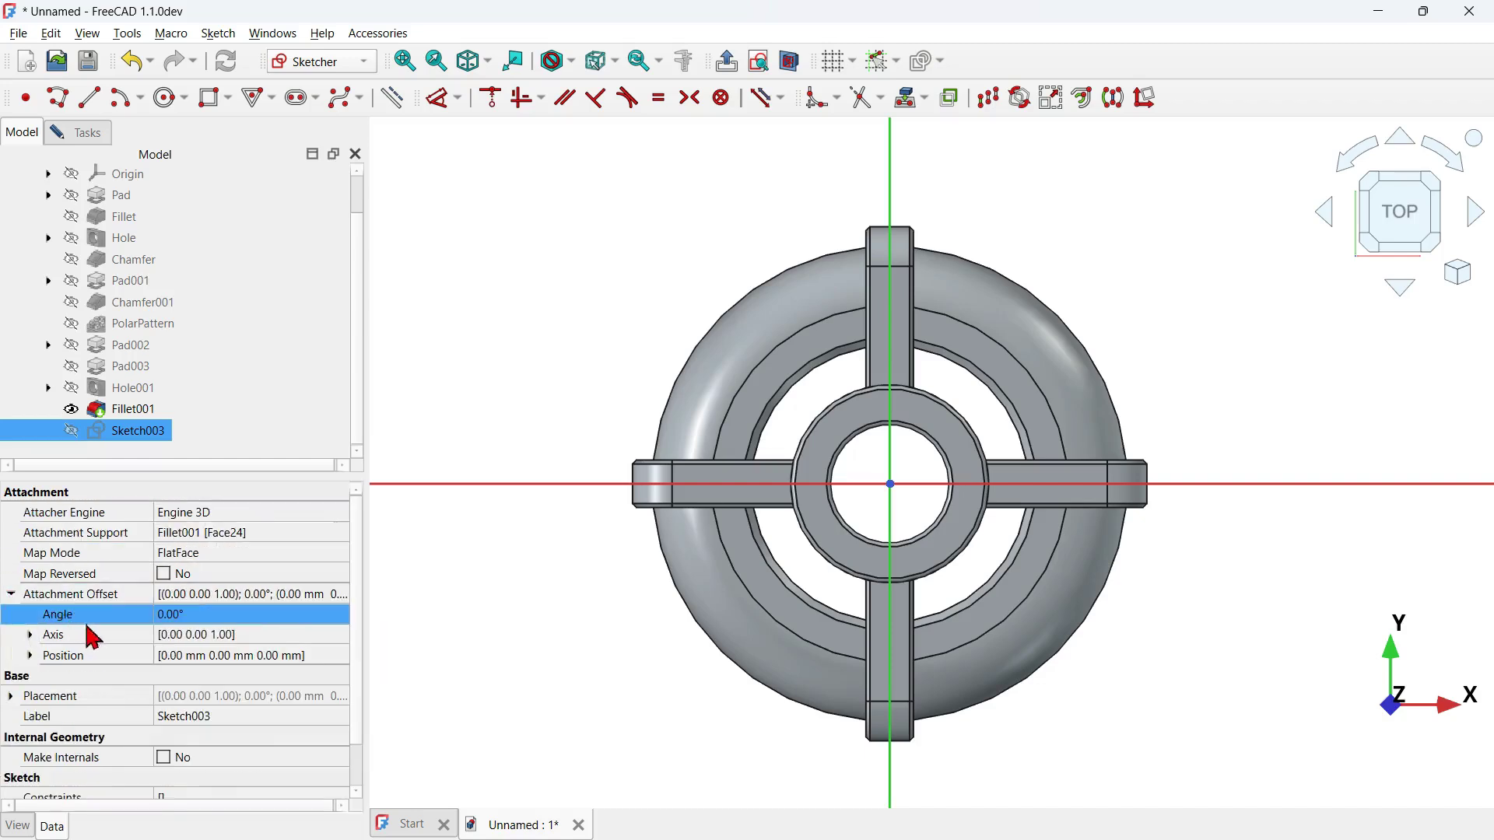
left_click(109, 635)
left_click(31, 635)
left_click(214, 695)
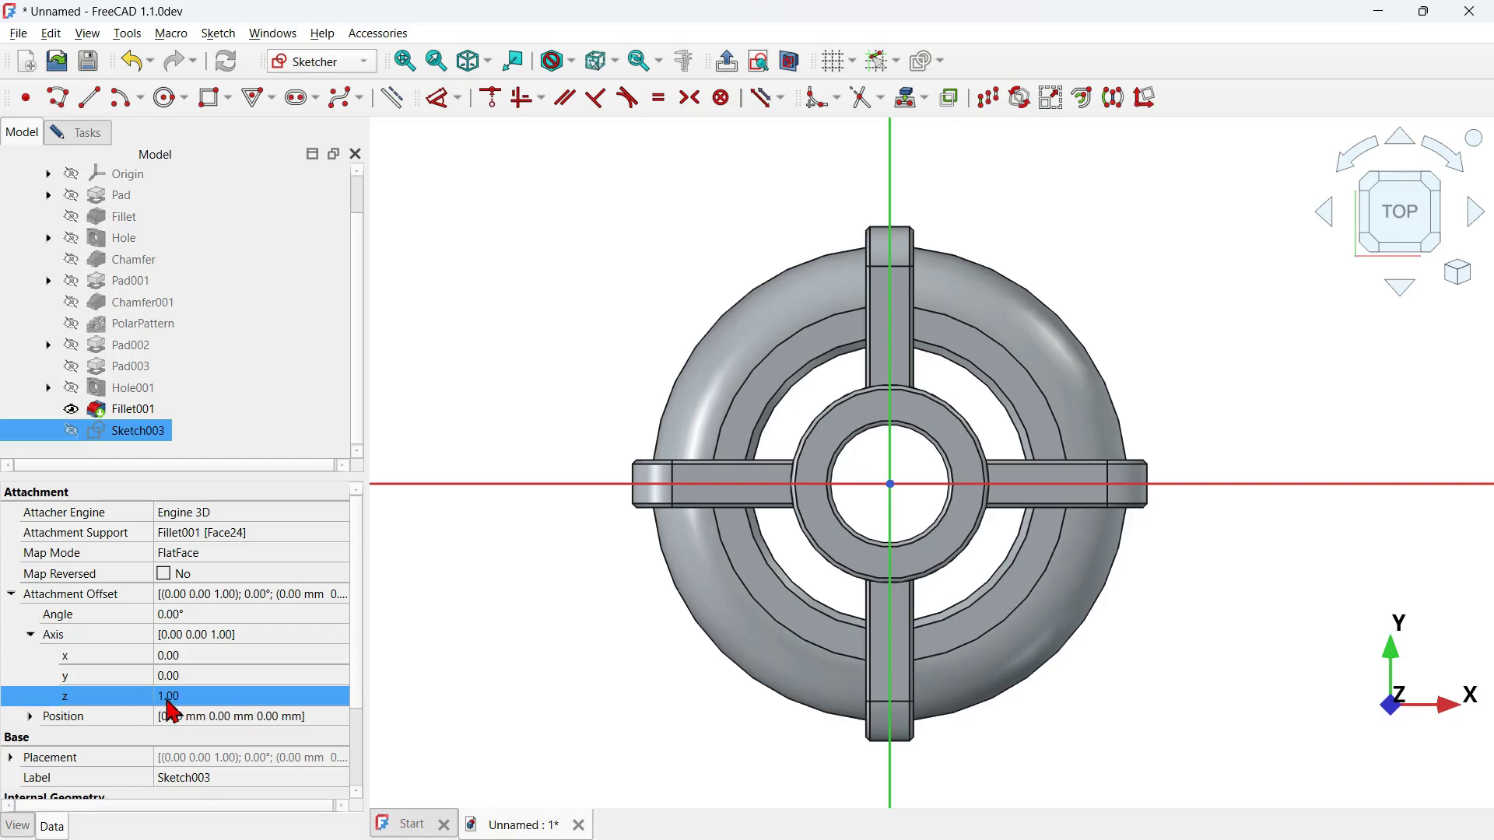
left_click(173, 616)
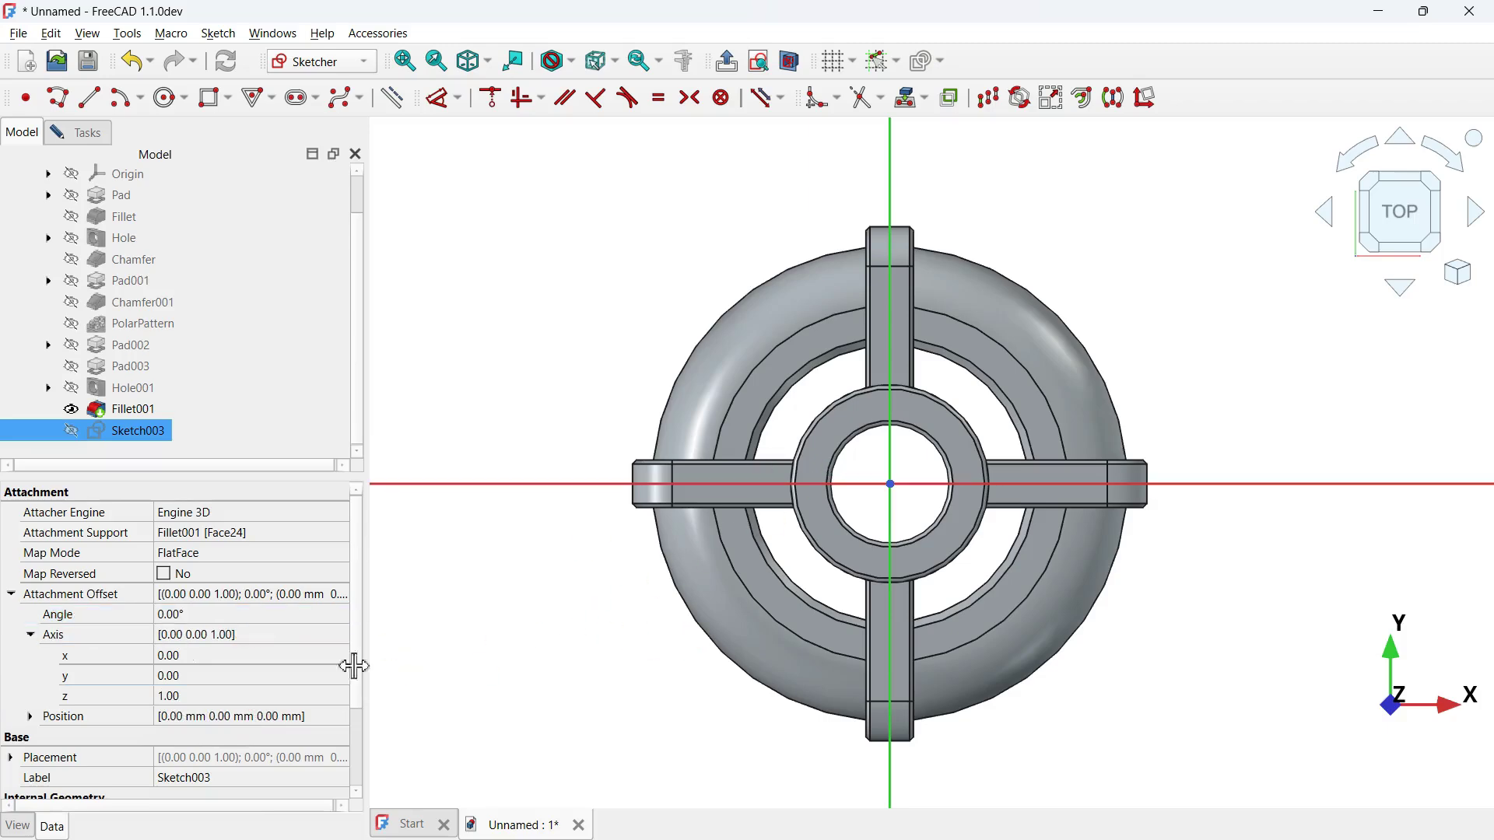
left_click(223, 613)
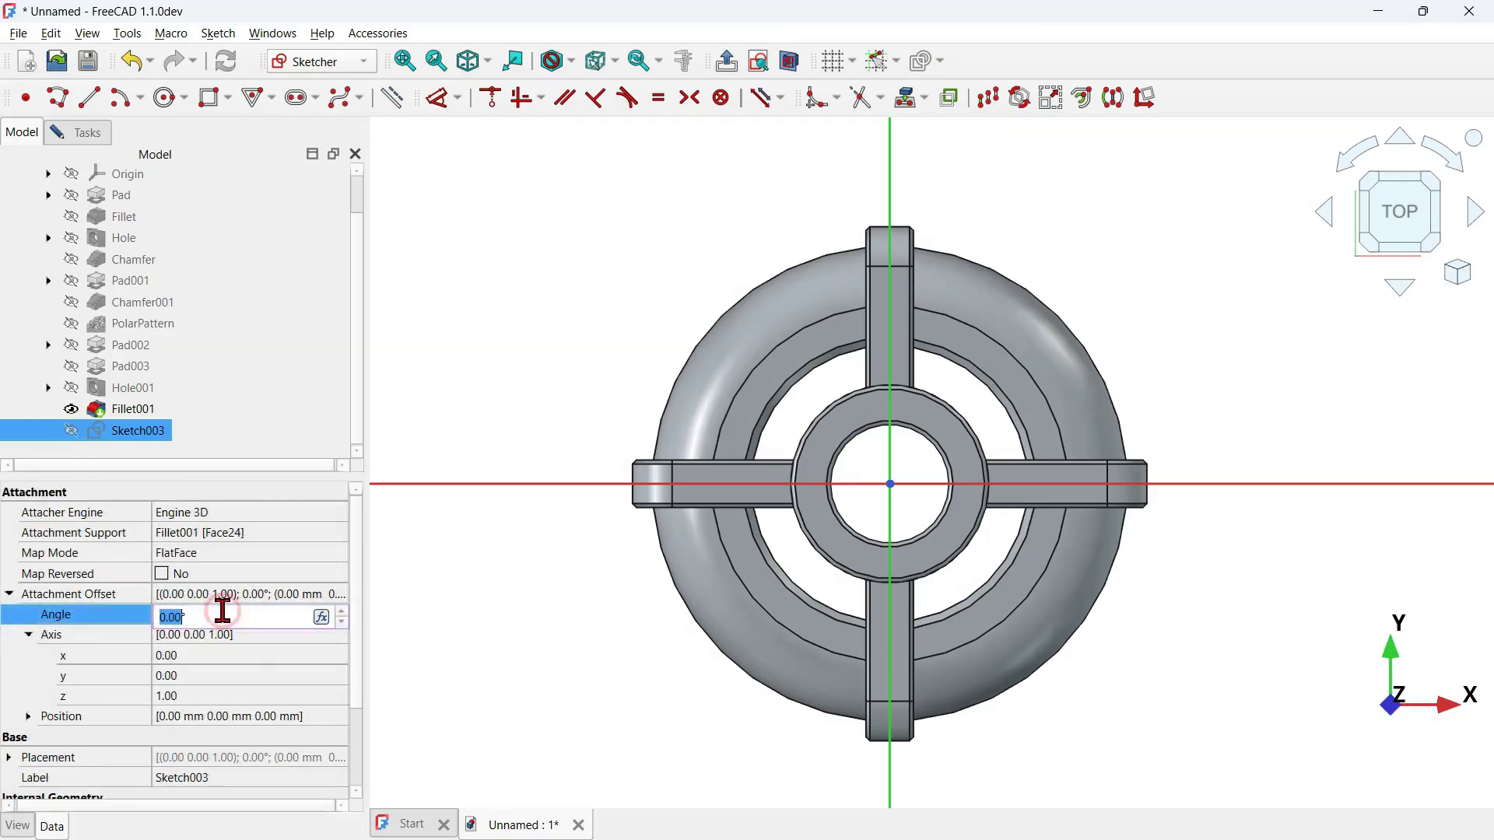
type("45")
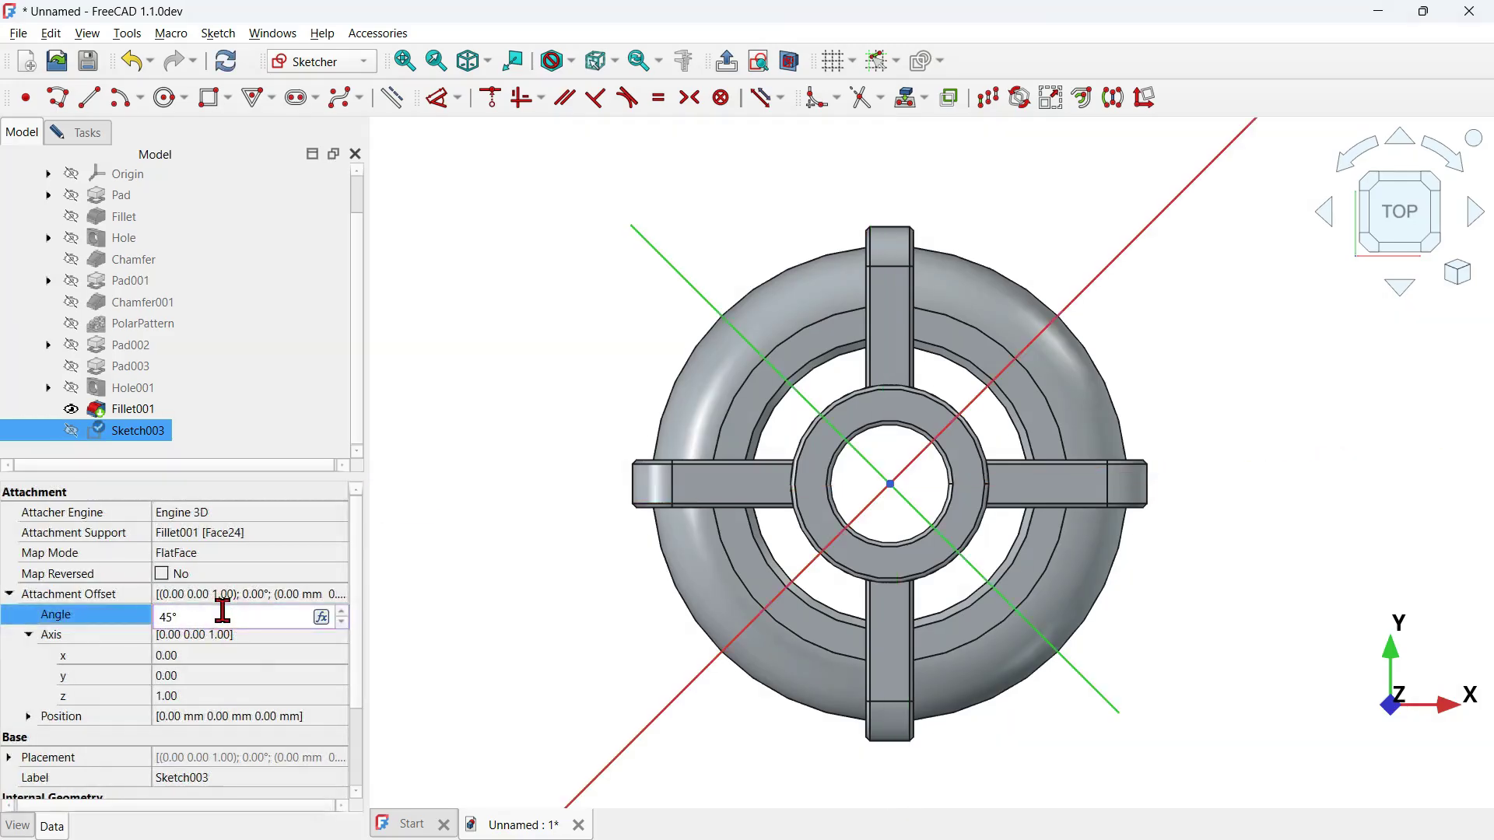
key("Return")
Close the Start page and reopen the rotated sketch so the view aligns with its new axes.
key("ctrl+Tab")
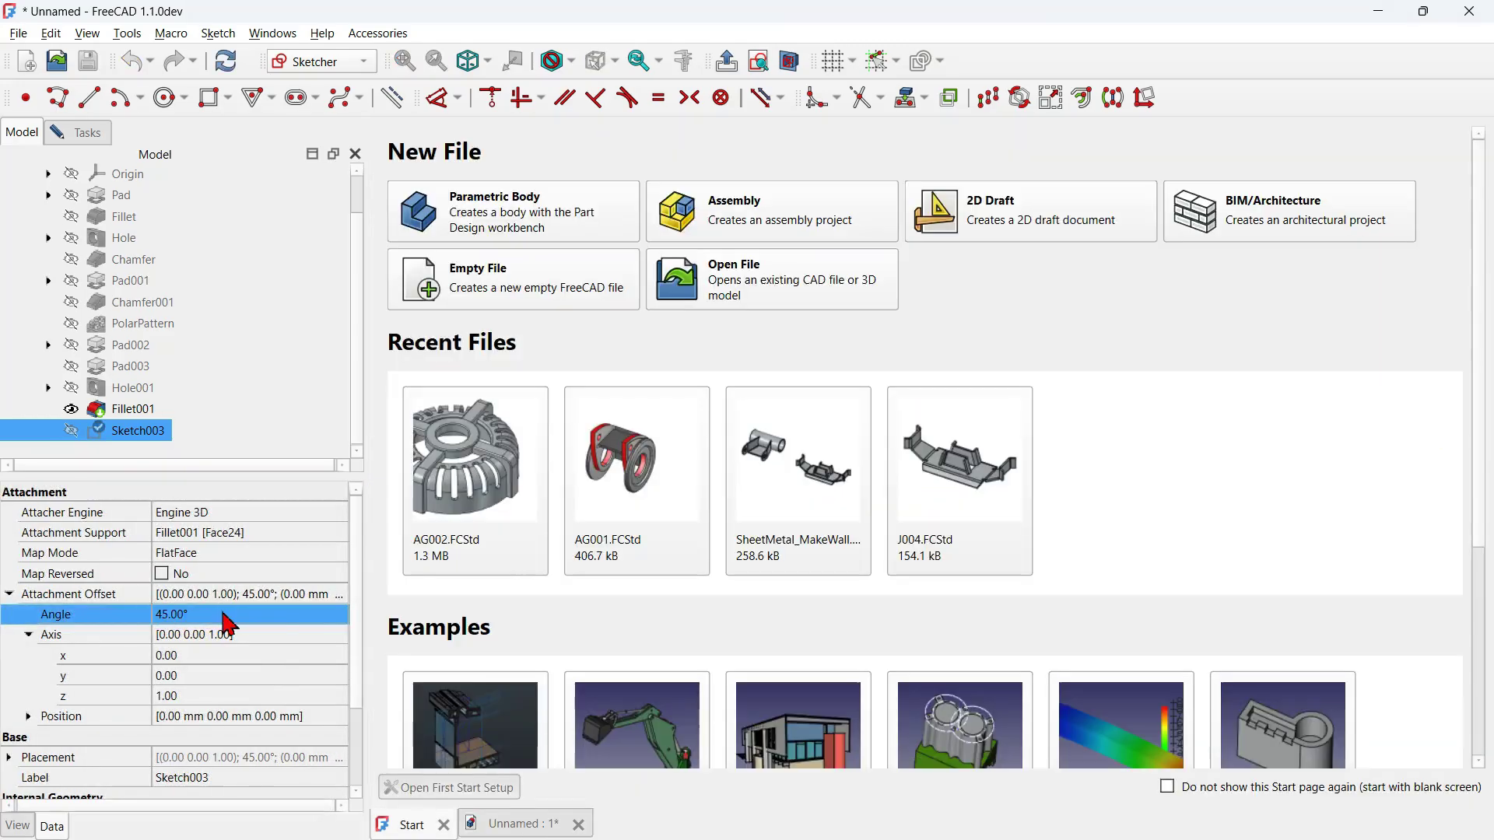
left_click(442, 823)
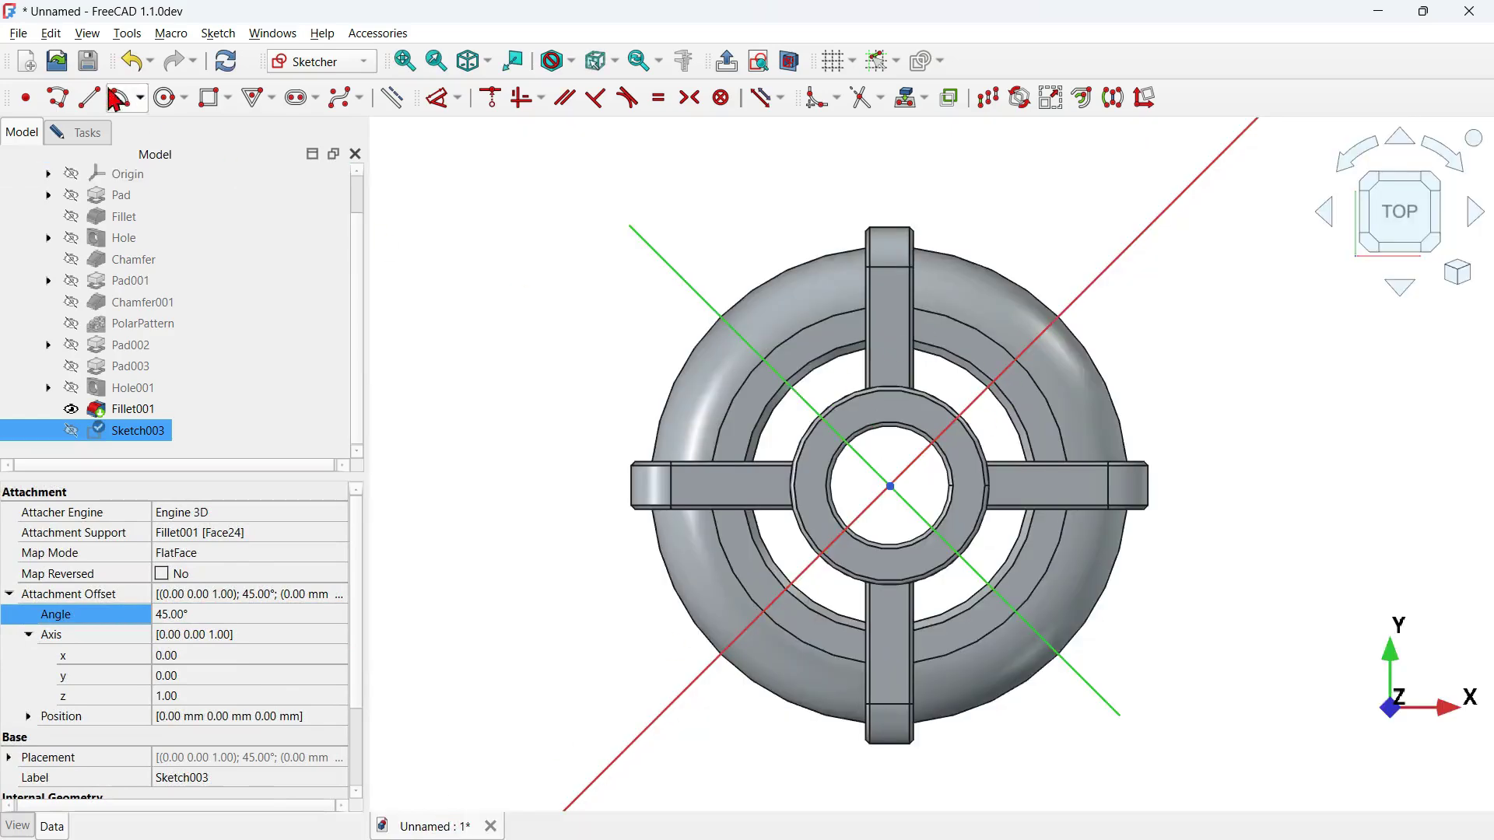
left_click(91, 132)
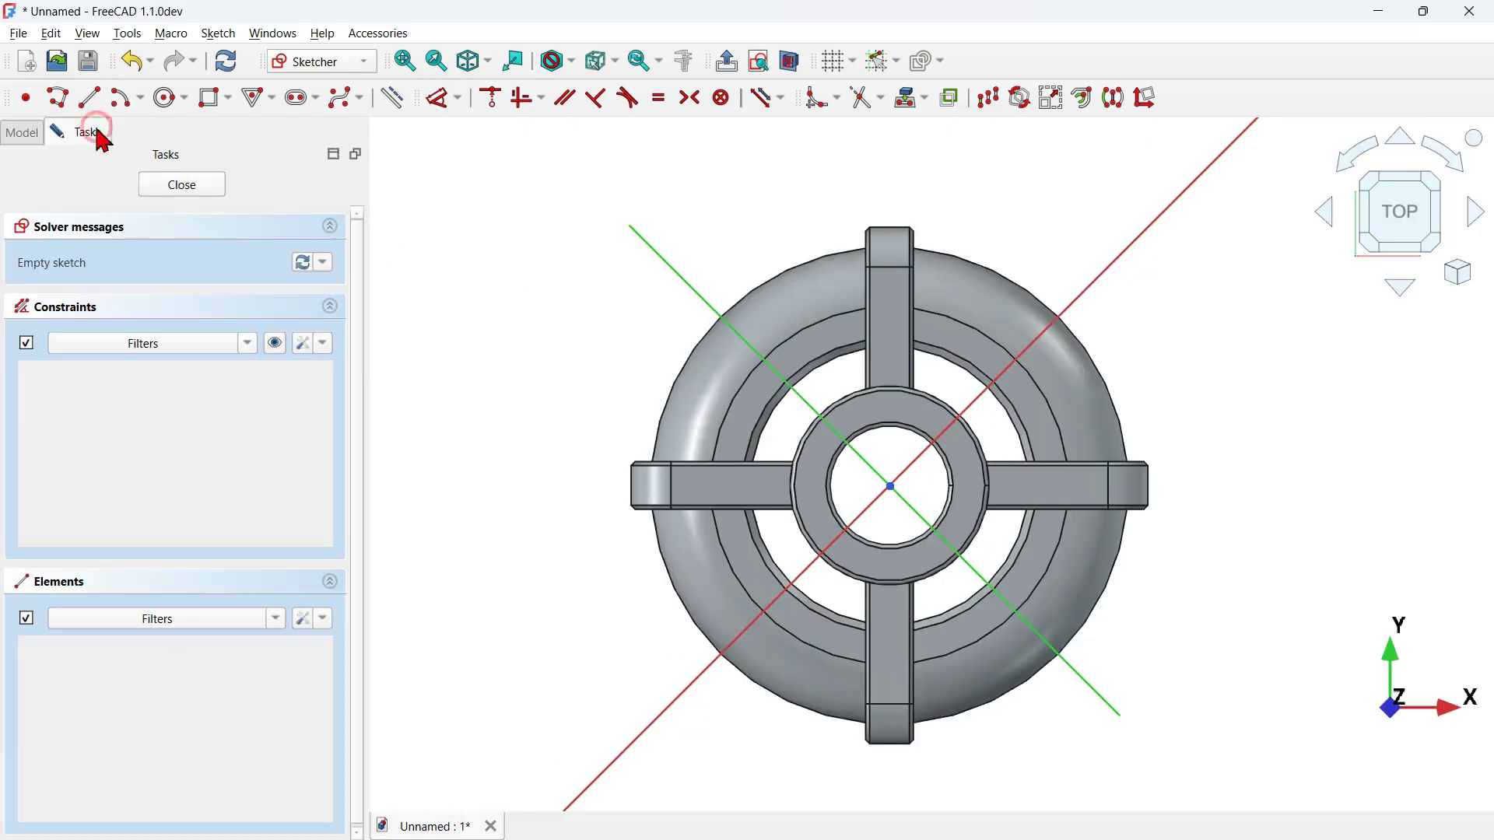
left_click(227, 62)
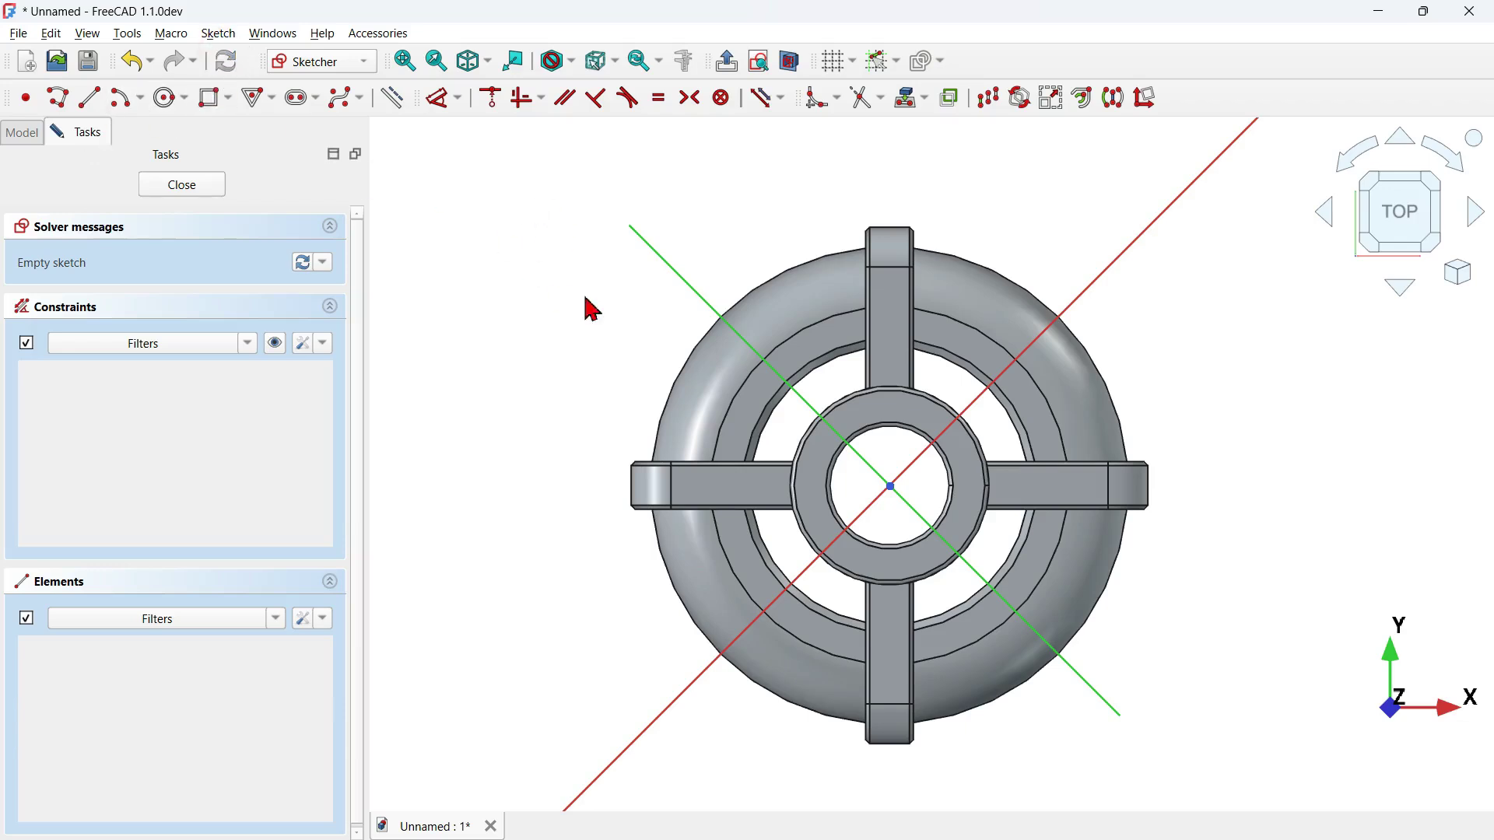
left_click(201, 185)
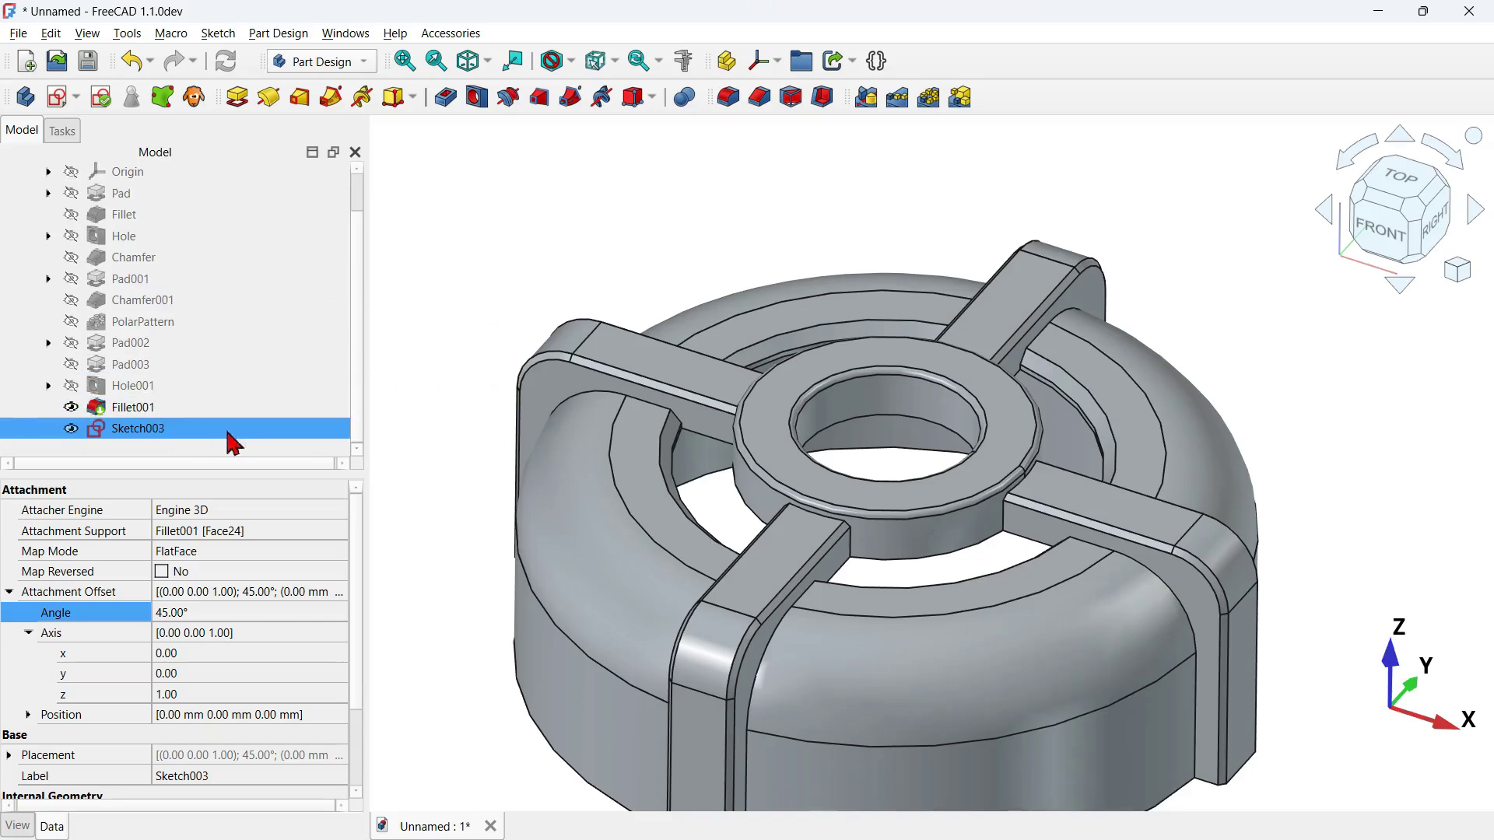
double_click(186, 429)
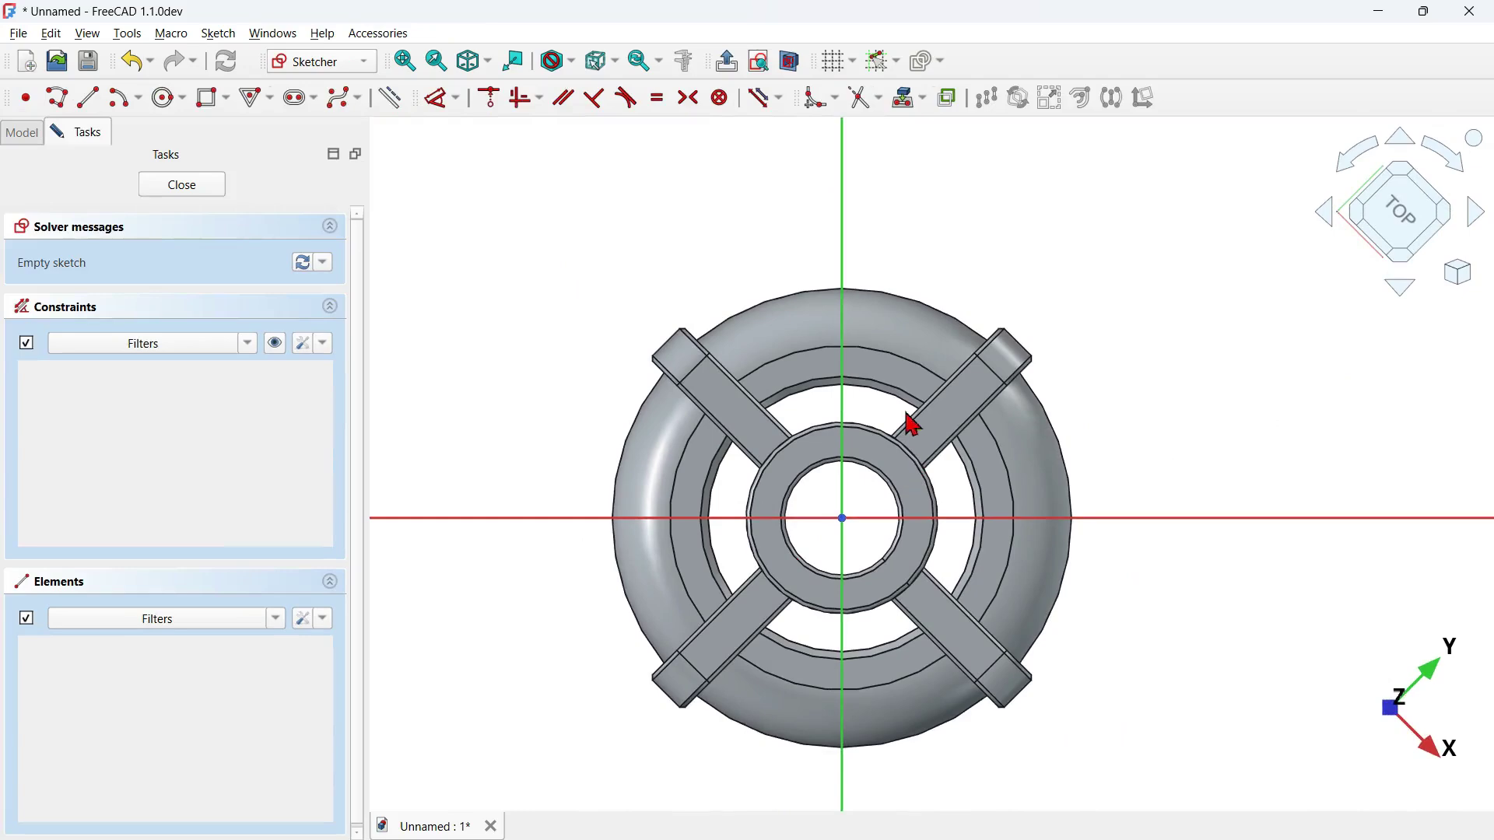
Sketch a centred rectangle about 9 mm wide on the vertical axis, reaching from outside the housing down to its inner ring edge.
scroll(854, 229, "up", 2)
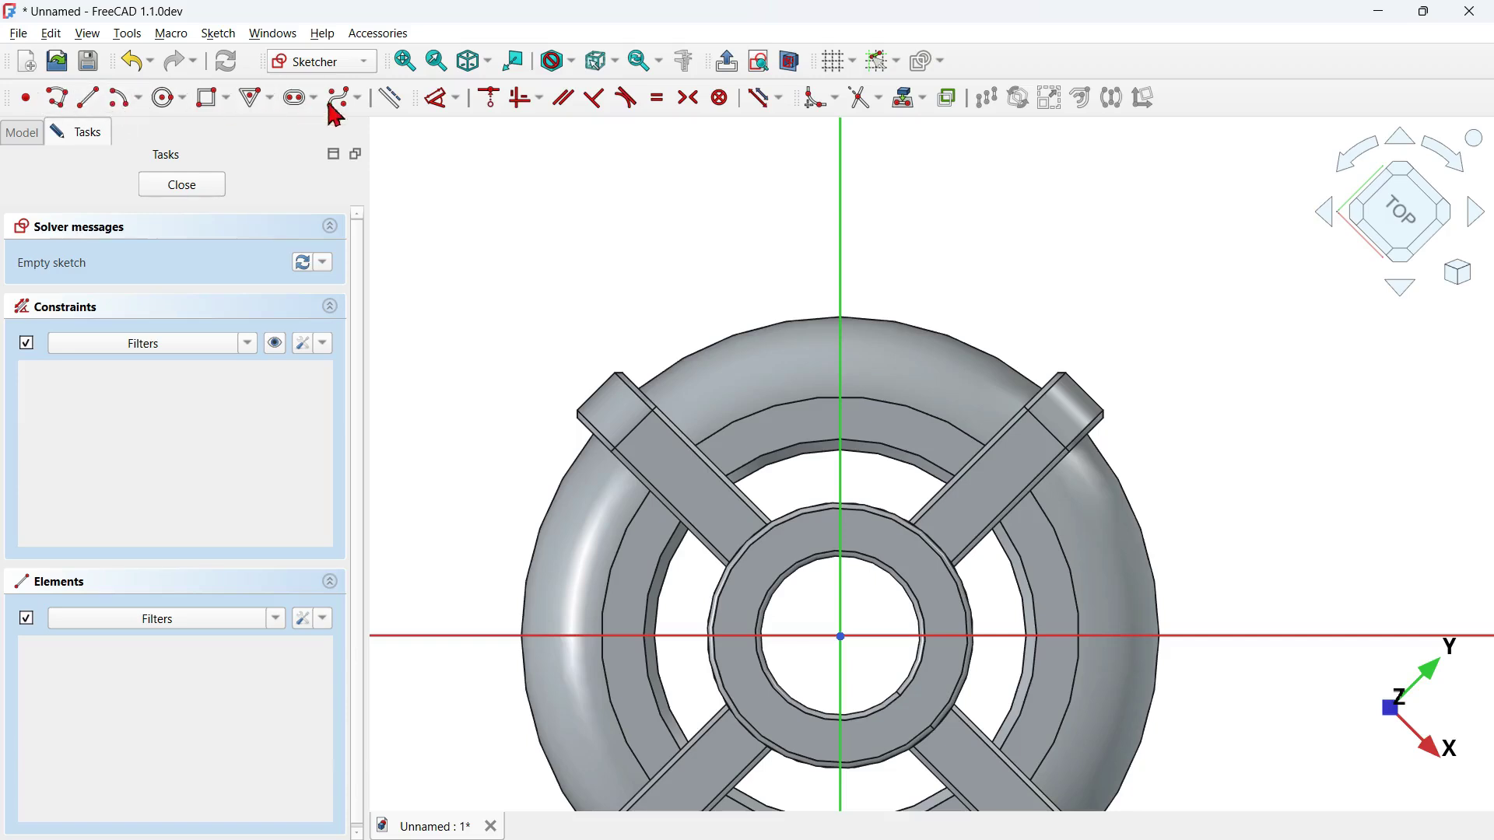
left_click(230, 99)
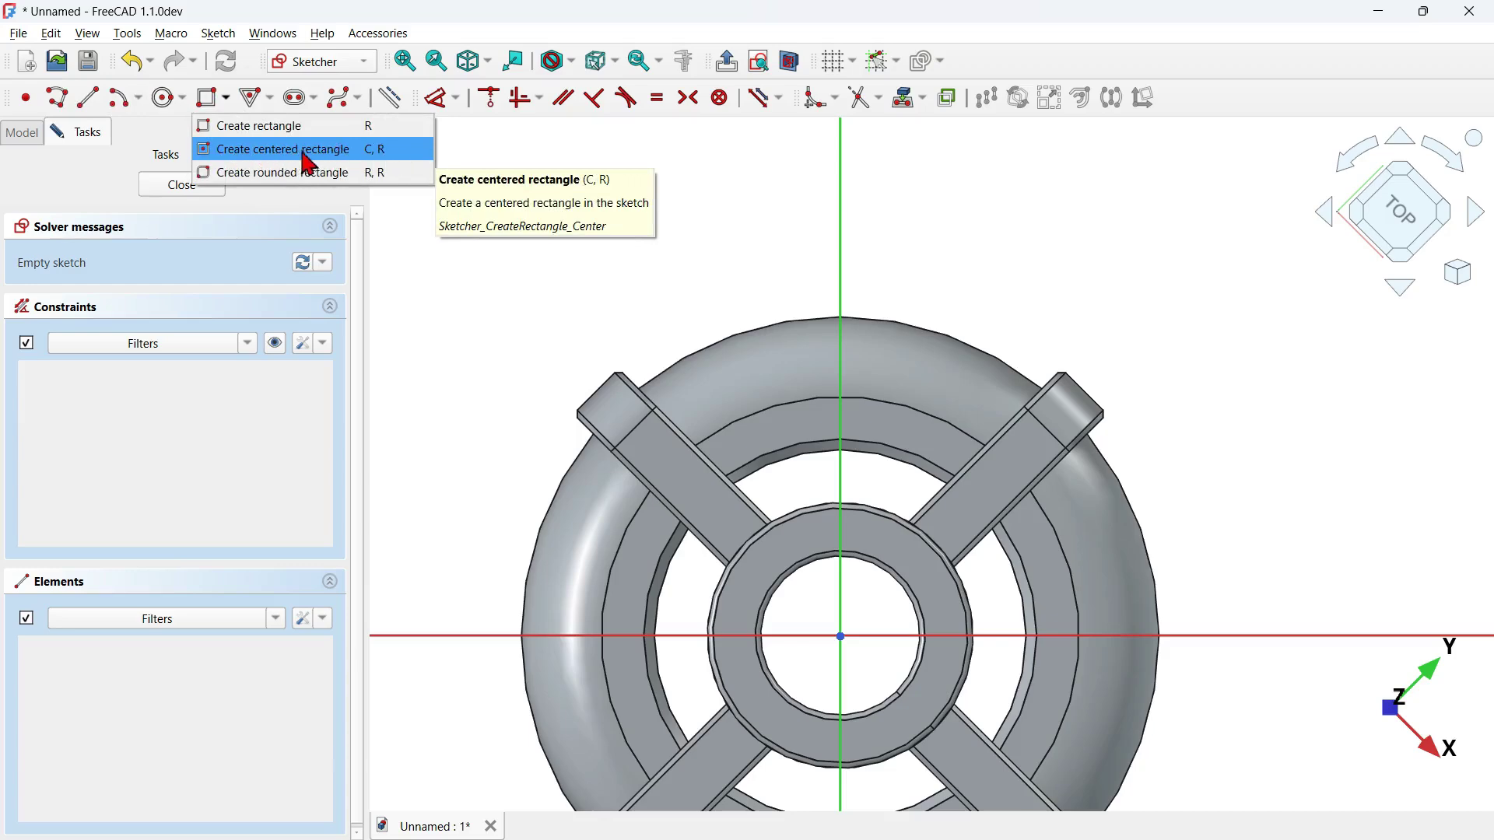
left_click(393, 149)
left_click(840, 157)
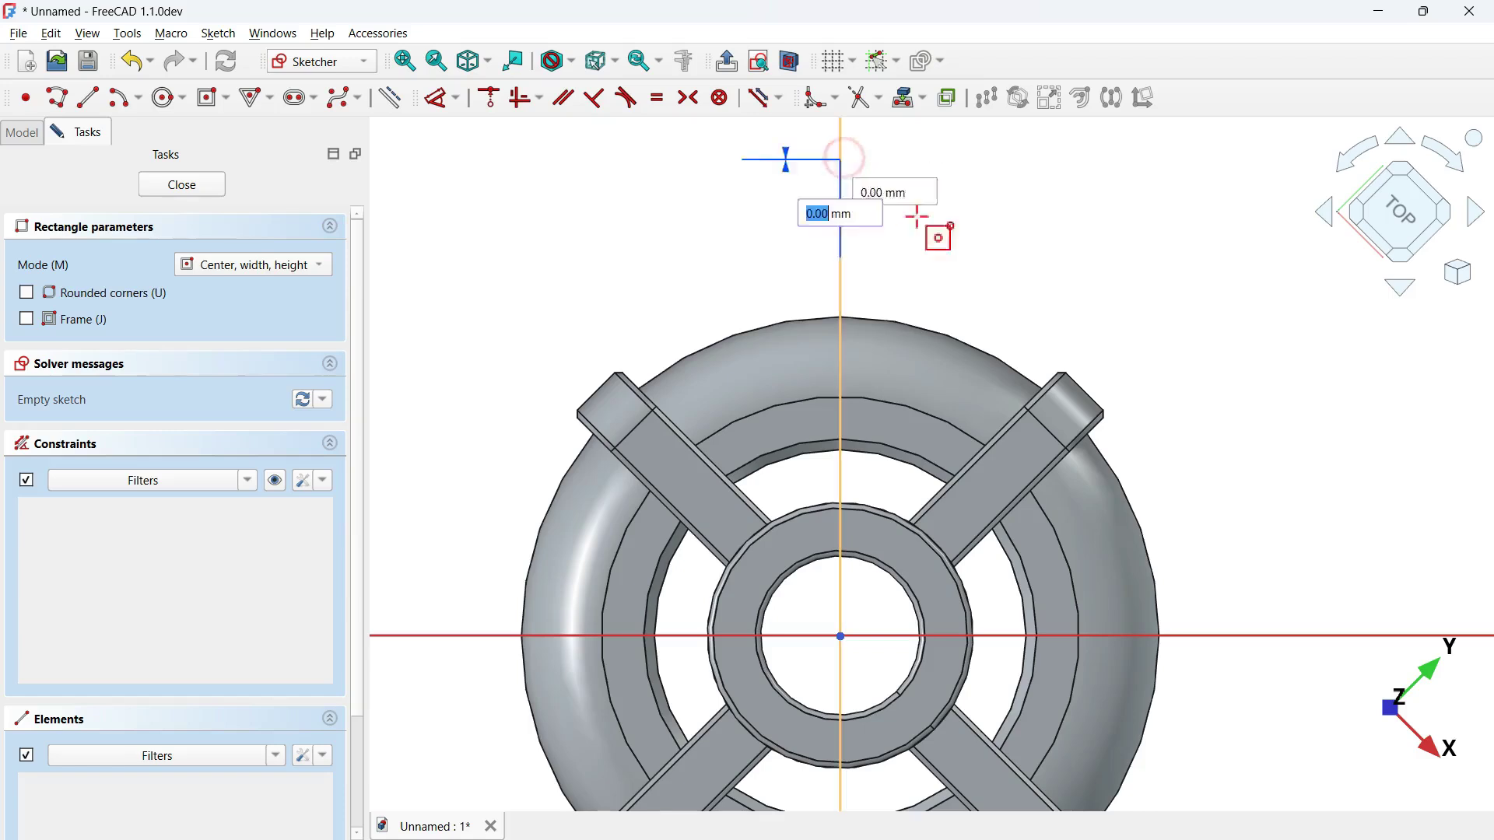
left_click(864, 448)
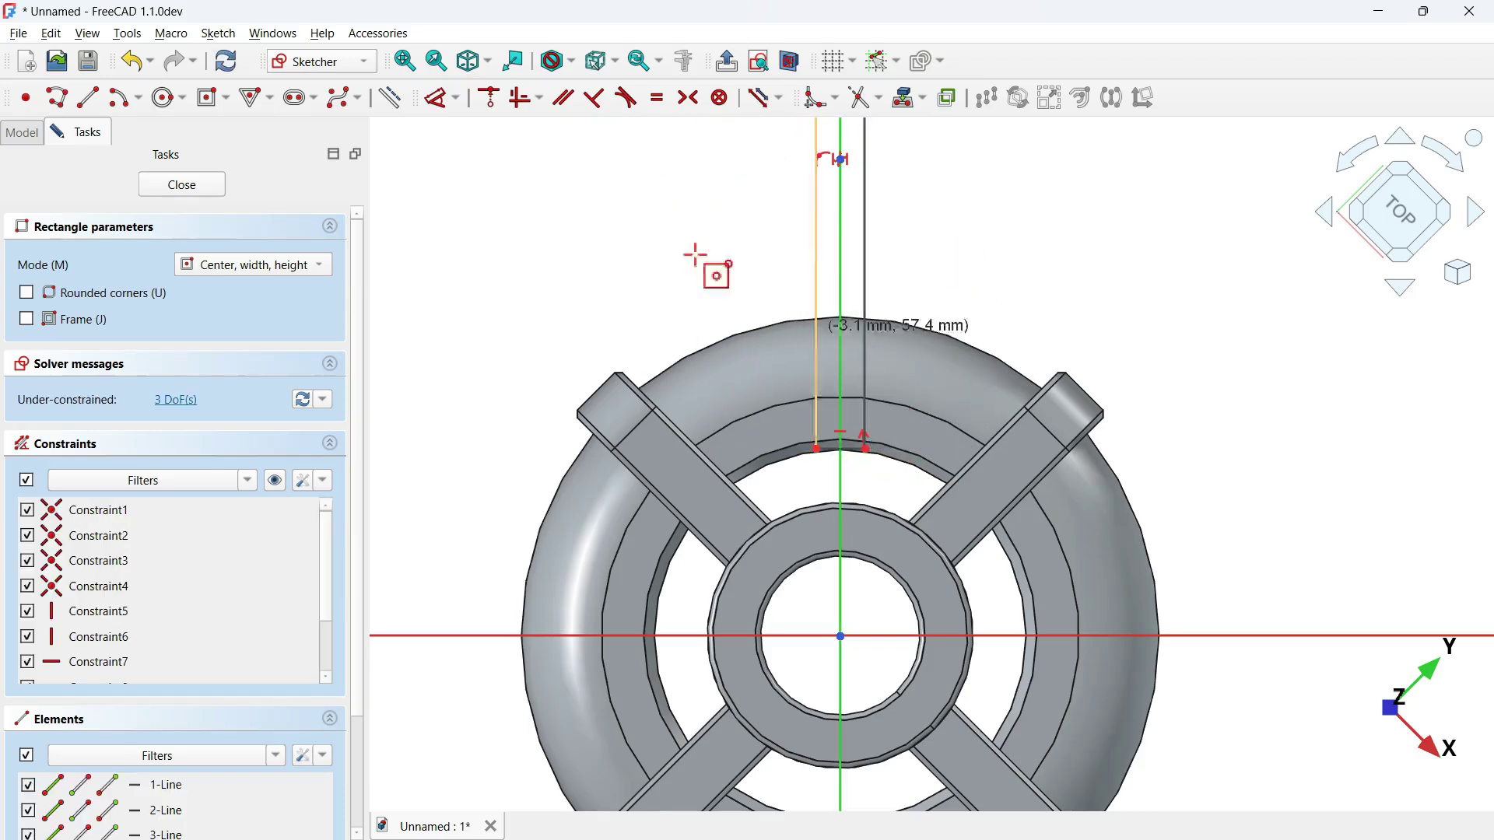
Dimension the rectangle's short lower edge to a width of 6 mm.
left_click(433, 109)
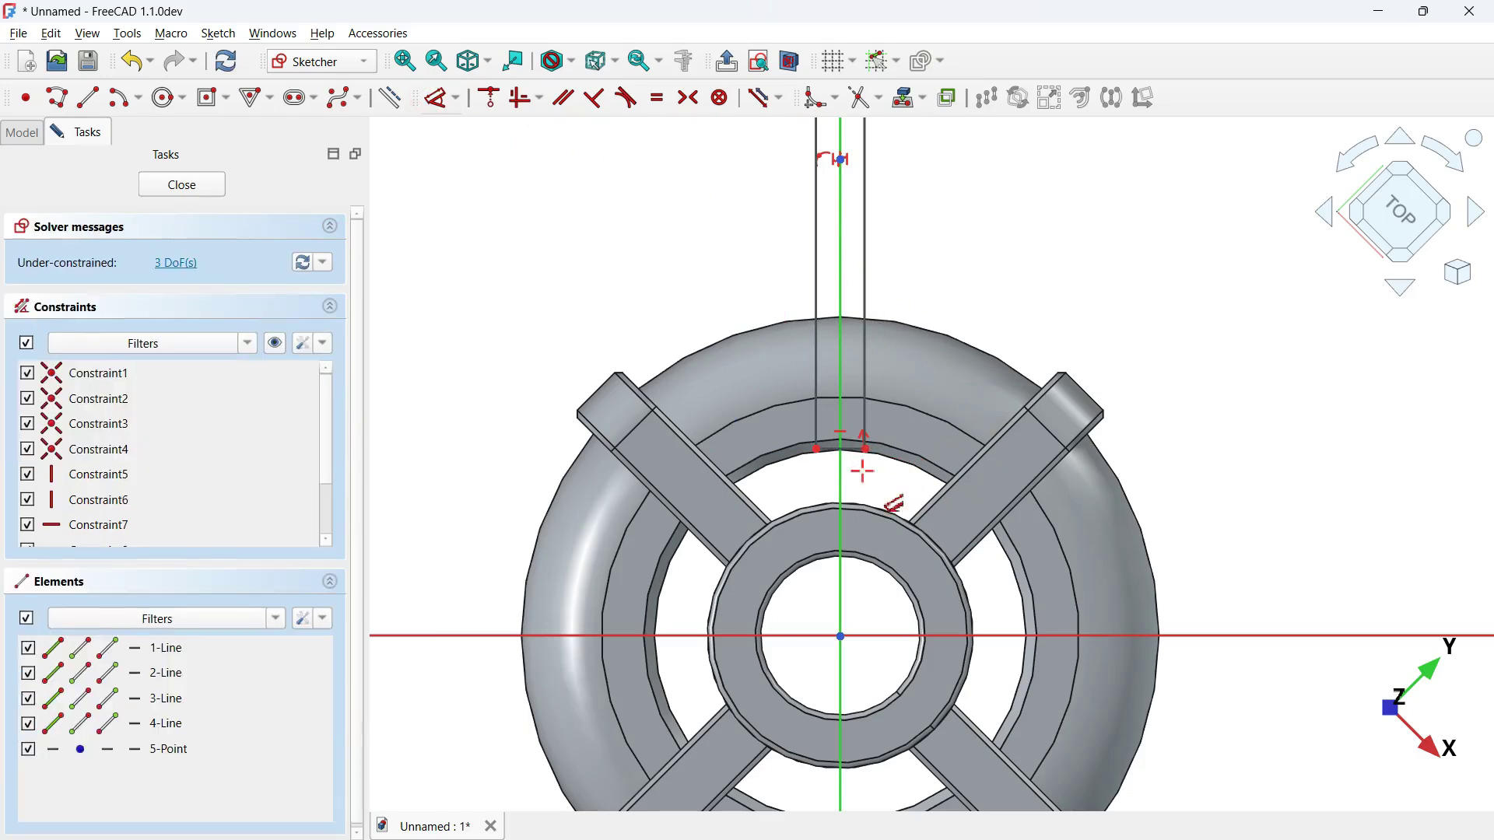
scroll(861, 470, "up", 5)
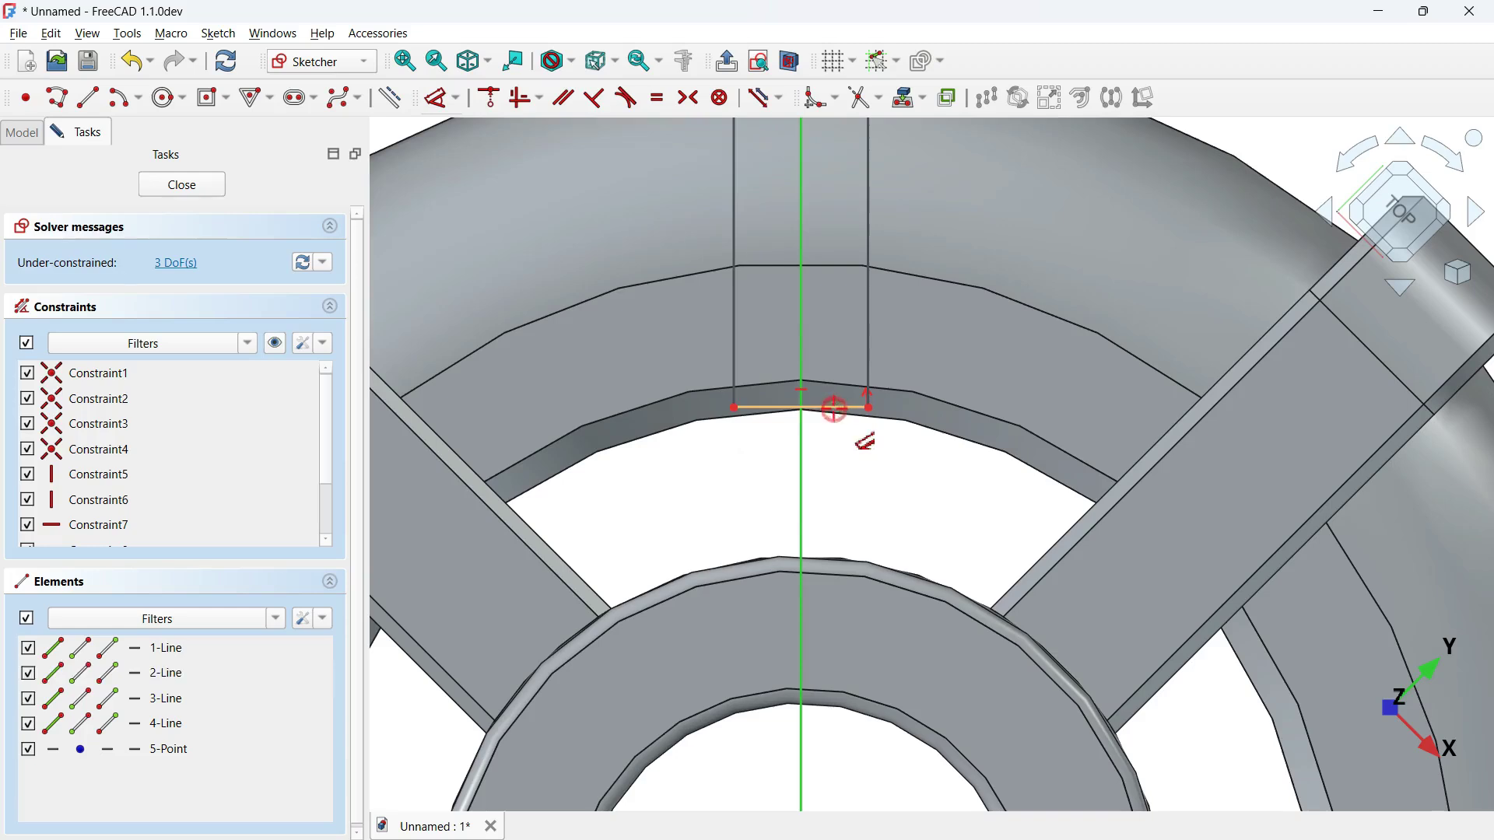
left_click(835, 408)
left_click(961, 521)
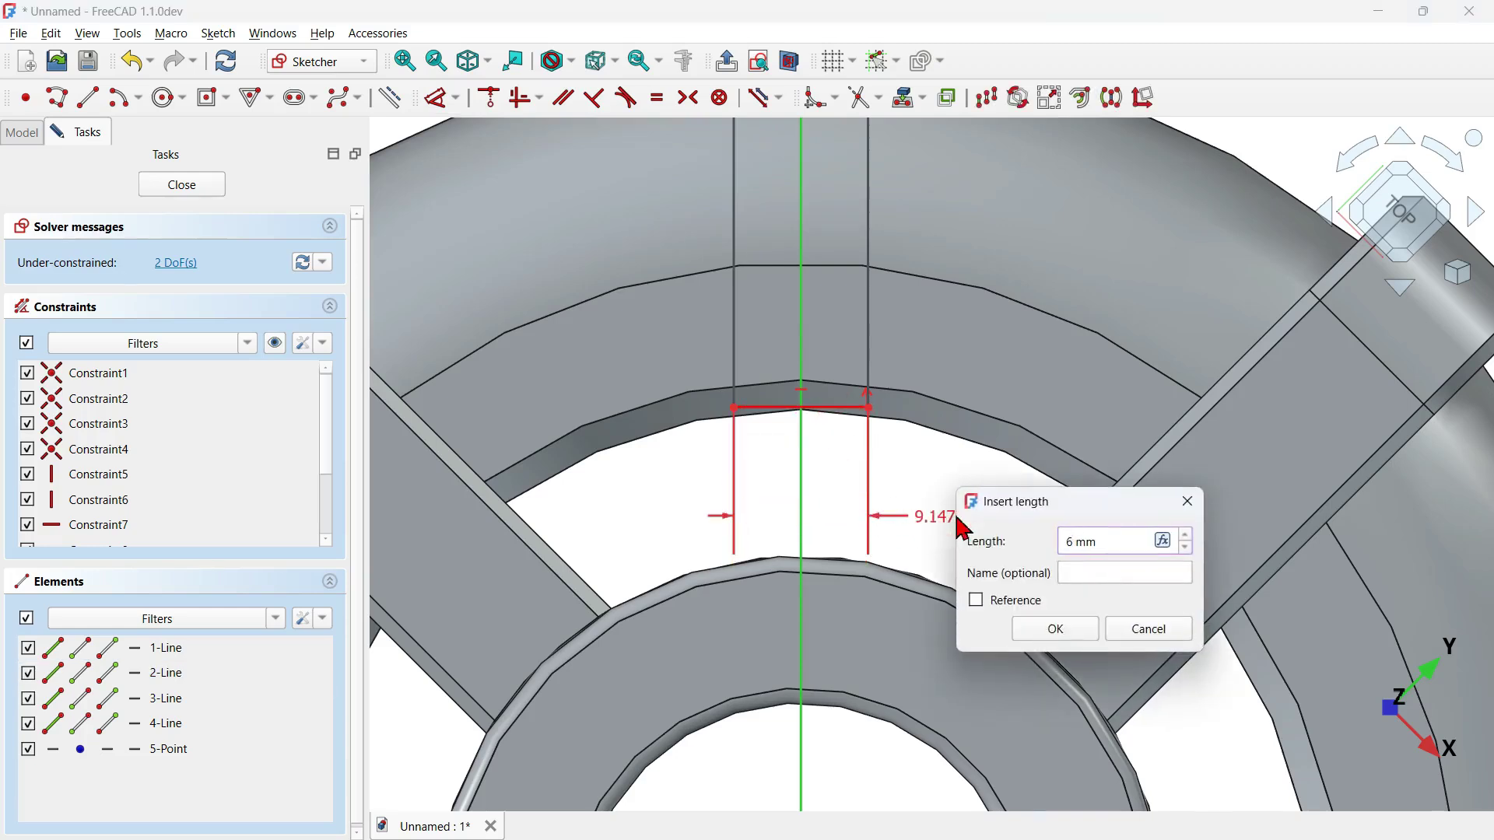
key("Return")
Constrain the rectangle's lower edge to a vertical distance of 40 mm from the horizontal axis.
scroll(839, 545, "down", 5)
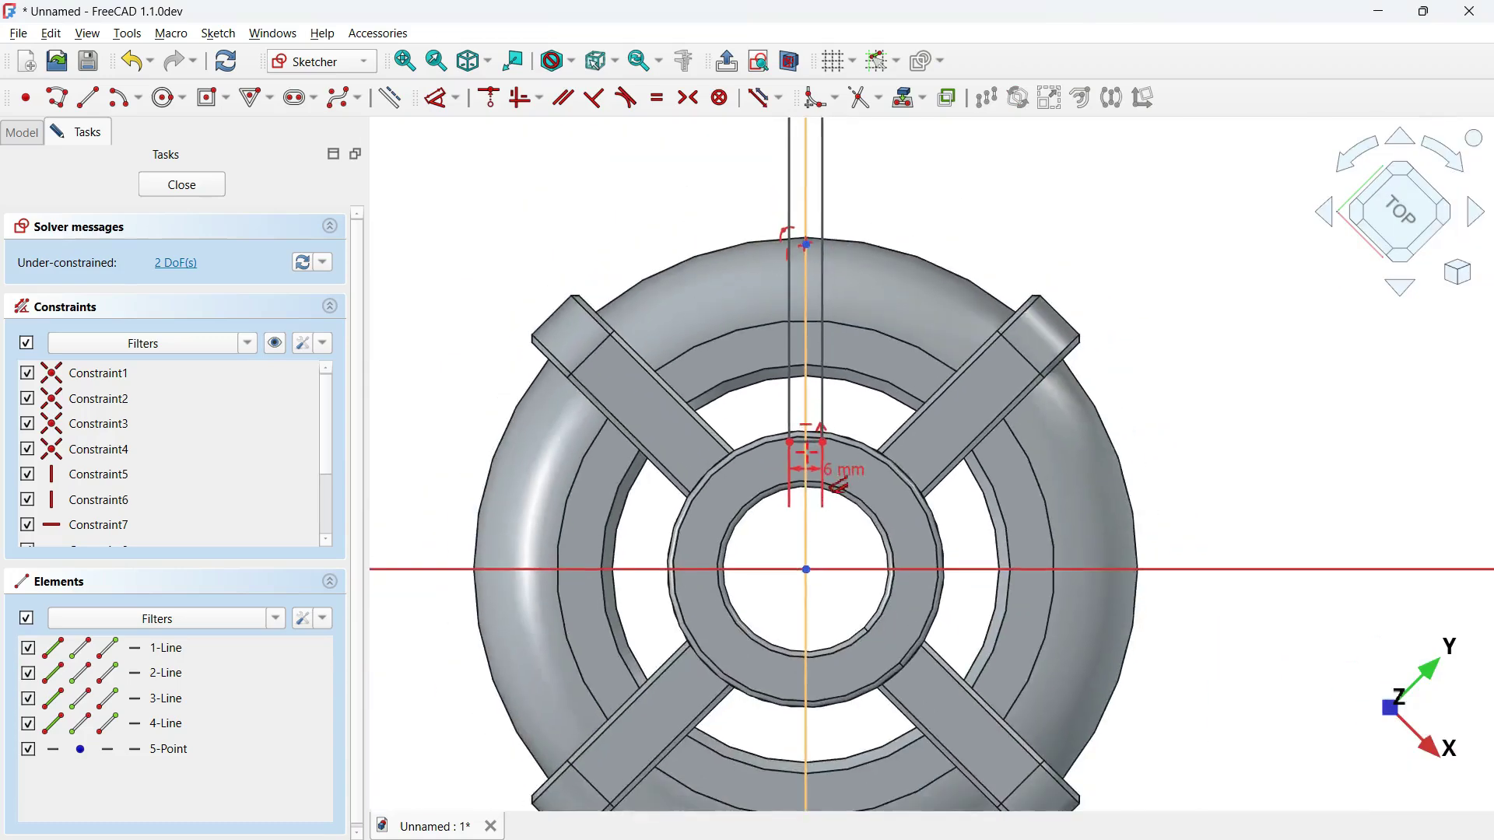
scroll(839, 467, "up", 3)
left_click(808, 401)
left_click(1117, 625)
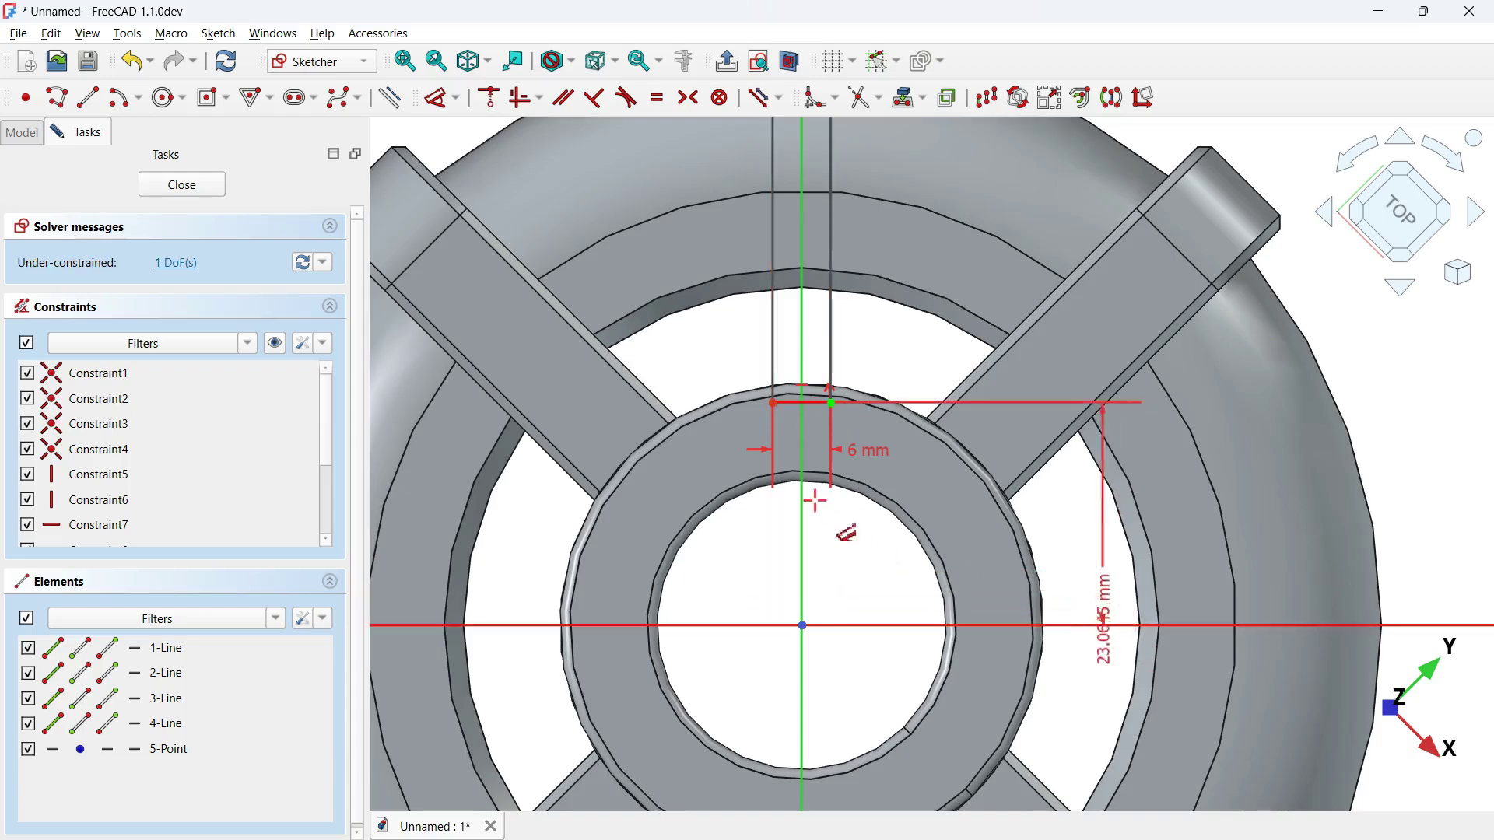
scroll(817, 506, "down", 4)
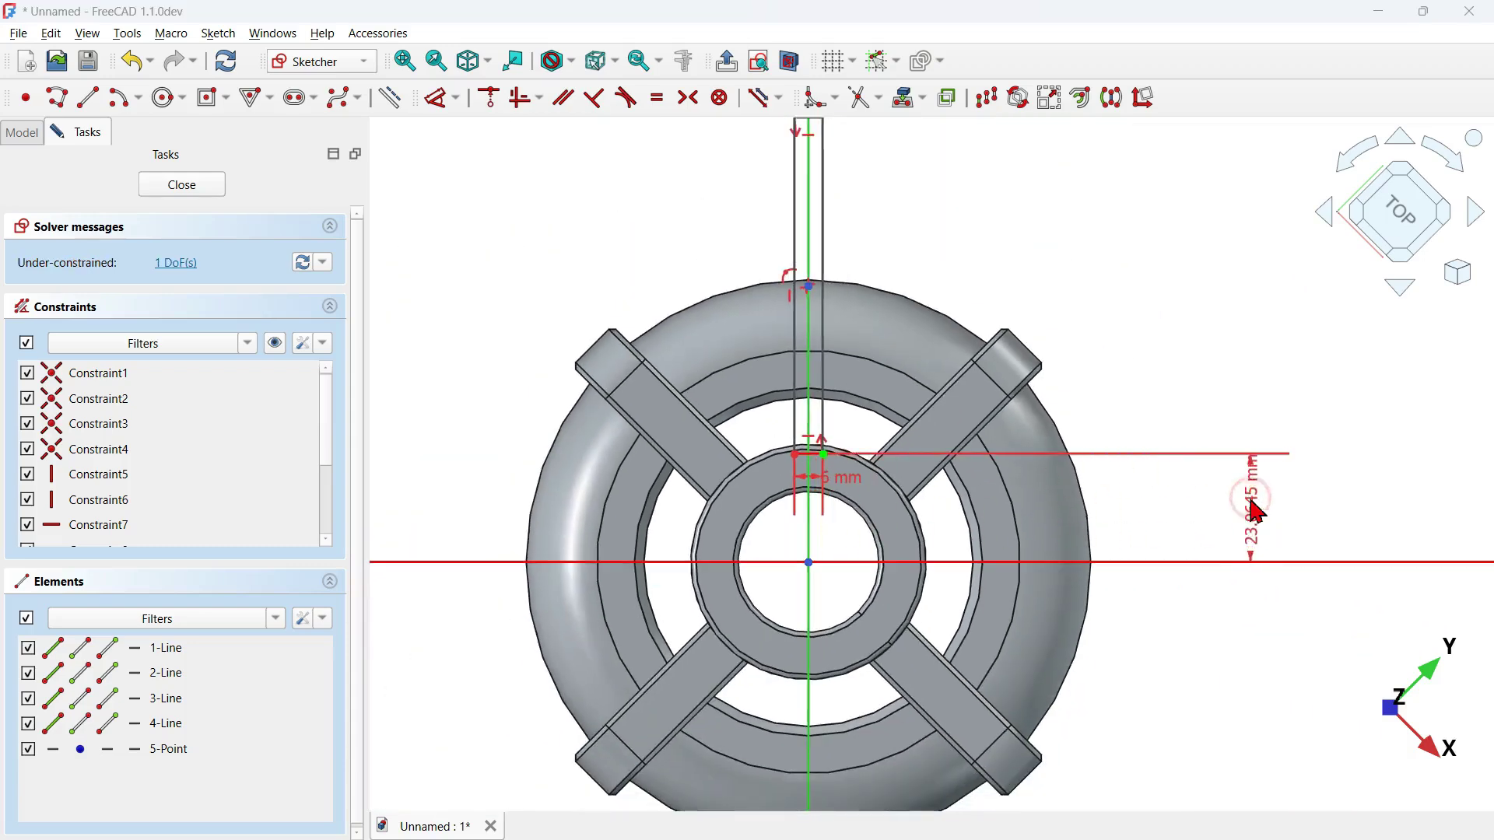
left_click(1258, 511)
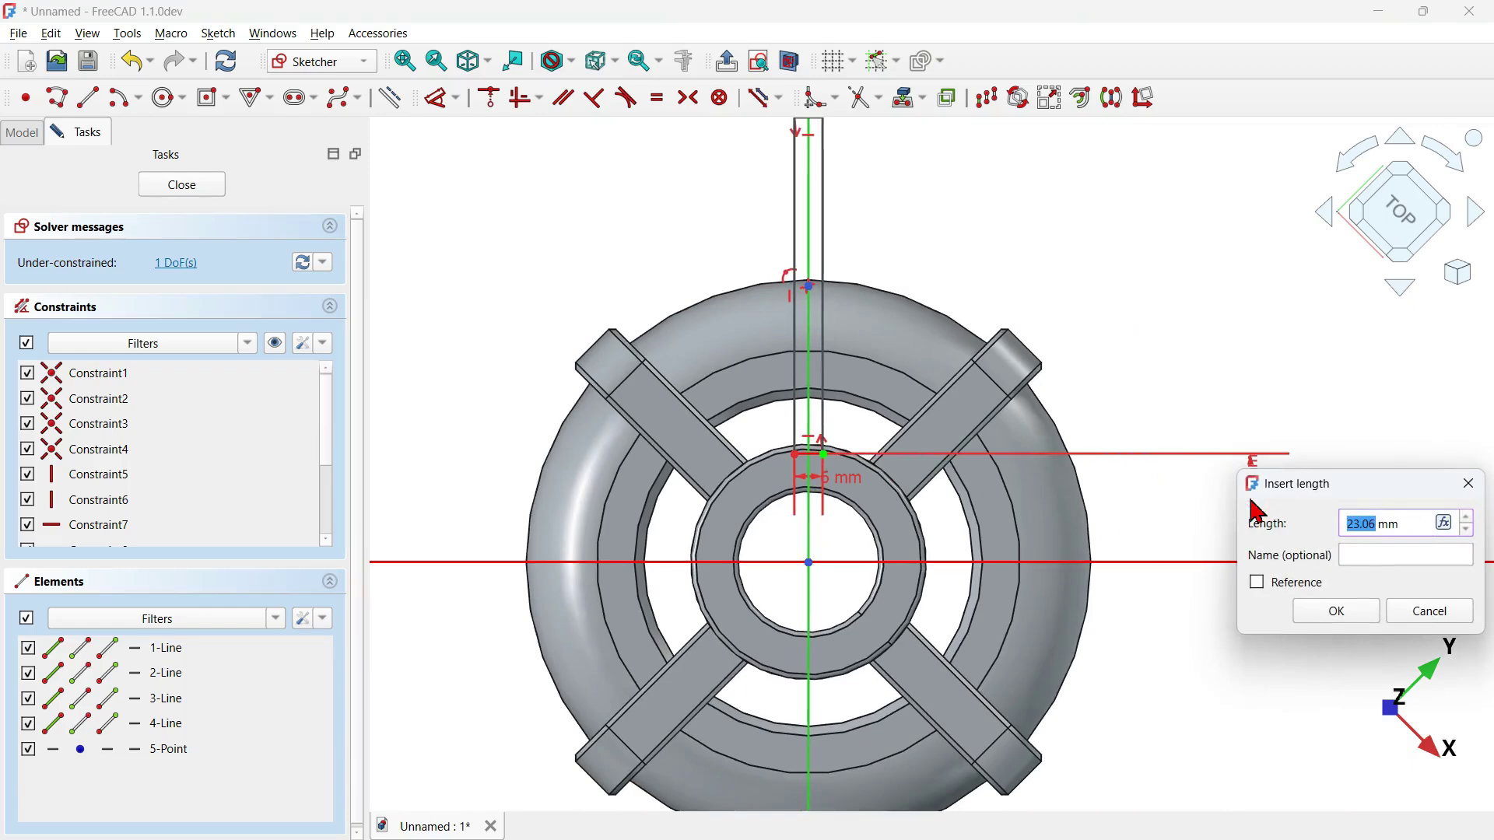
type("40")
key("Return")
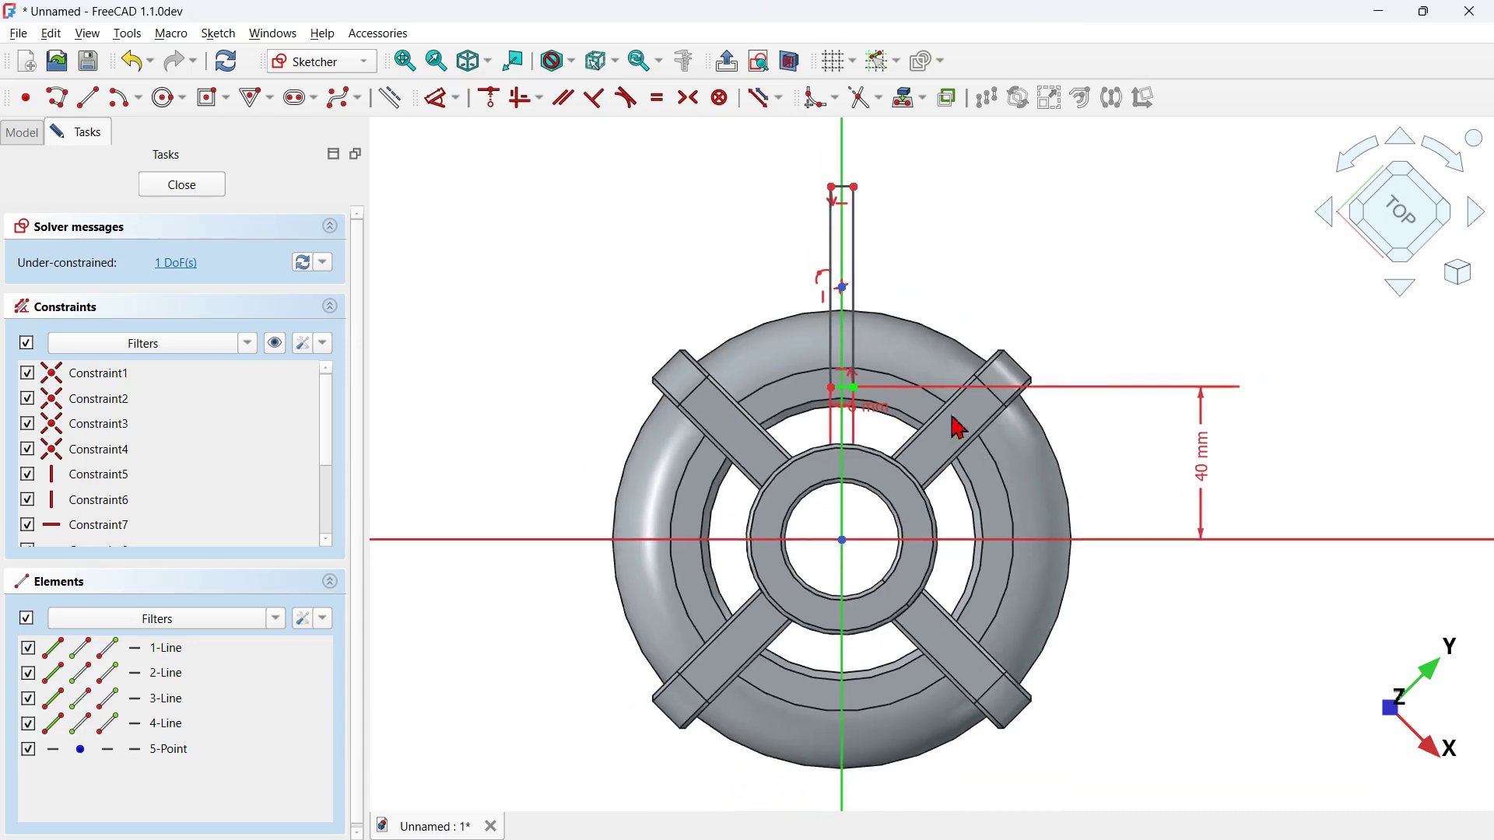
Dimension the rectangle's long side to 50 mm and finish the slot sketch.
scroll(874, 342, "down", 1)
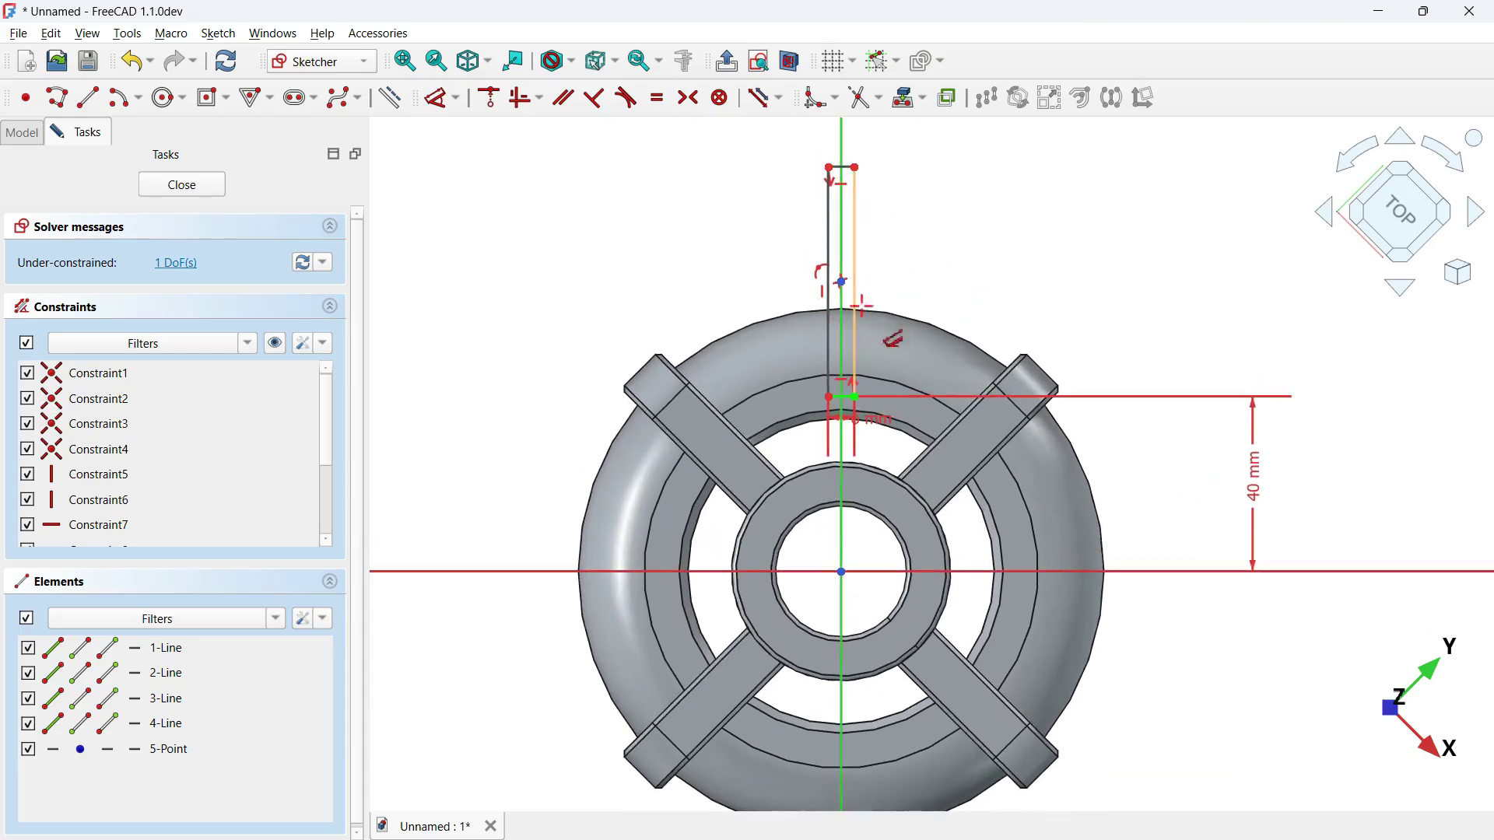
left_click(855, 235)
left_click(1003, 248)
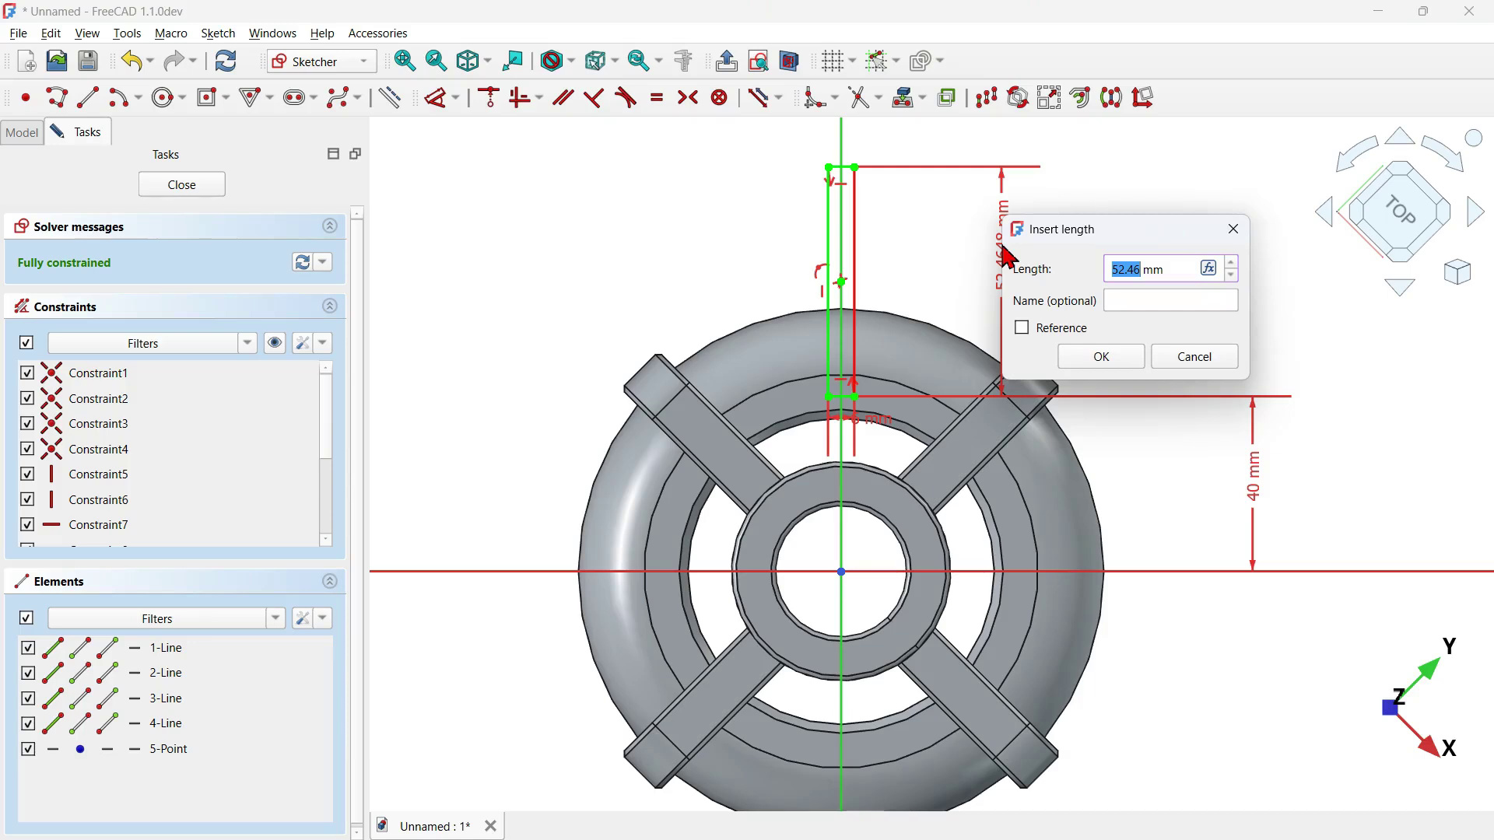
type("50")
key("Return")
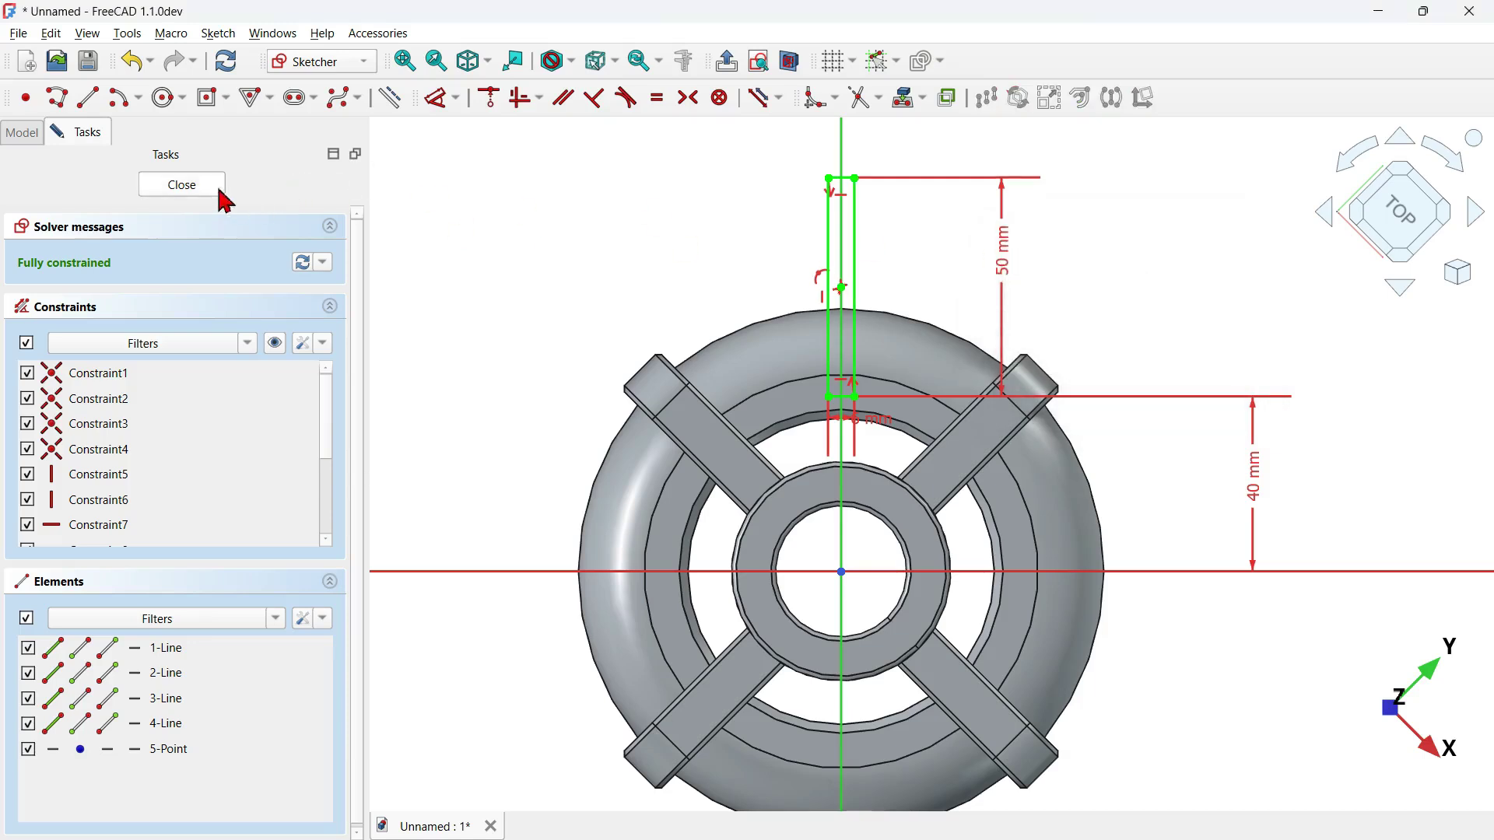
left_click(203, 196)
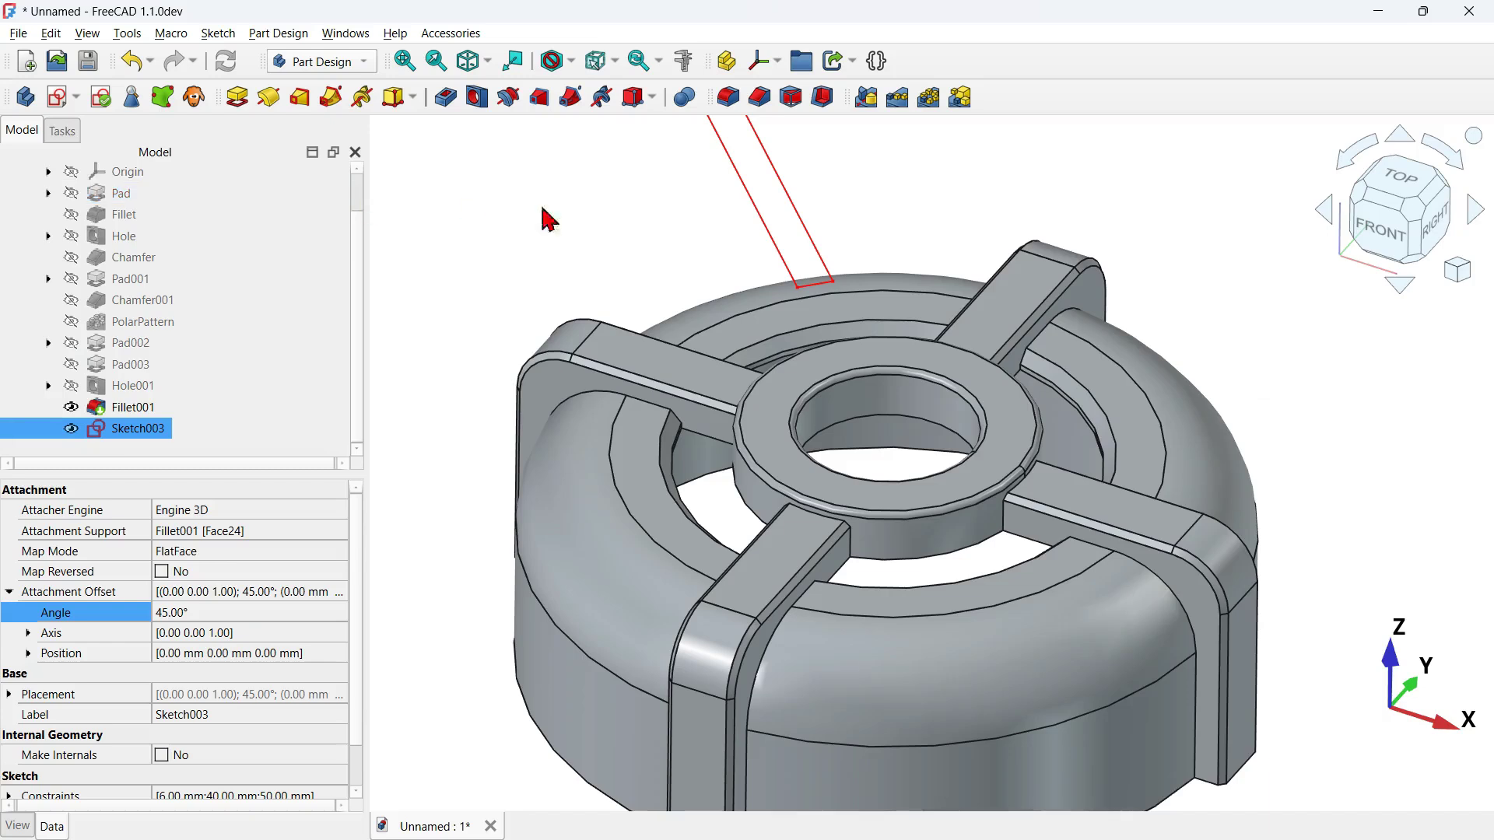
Pocket the slot sketch 30 mm deep along its normal through the rounded housing wall.
left_click(445, 105)
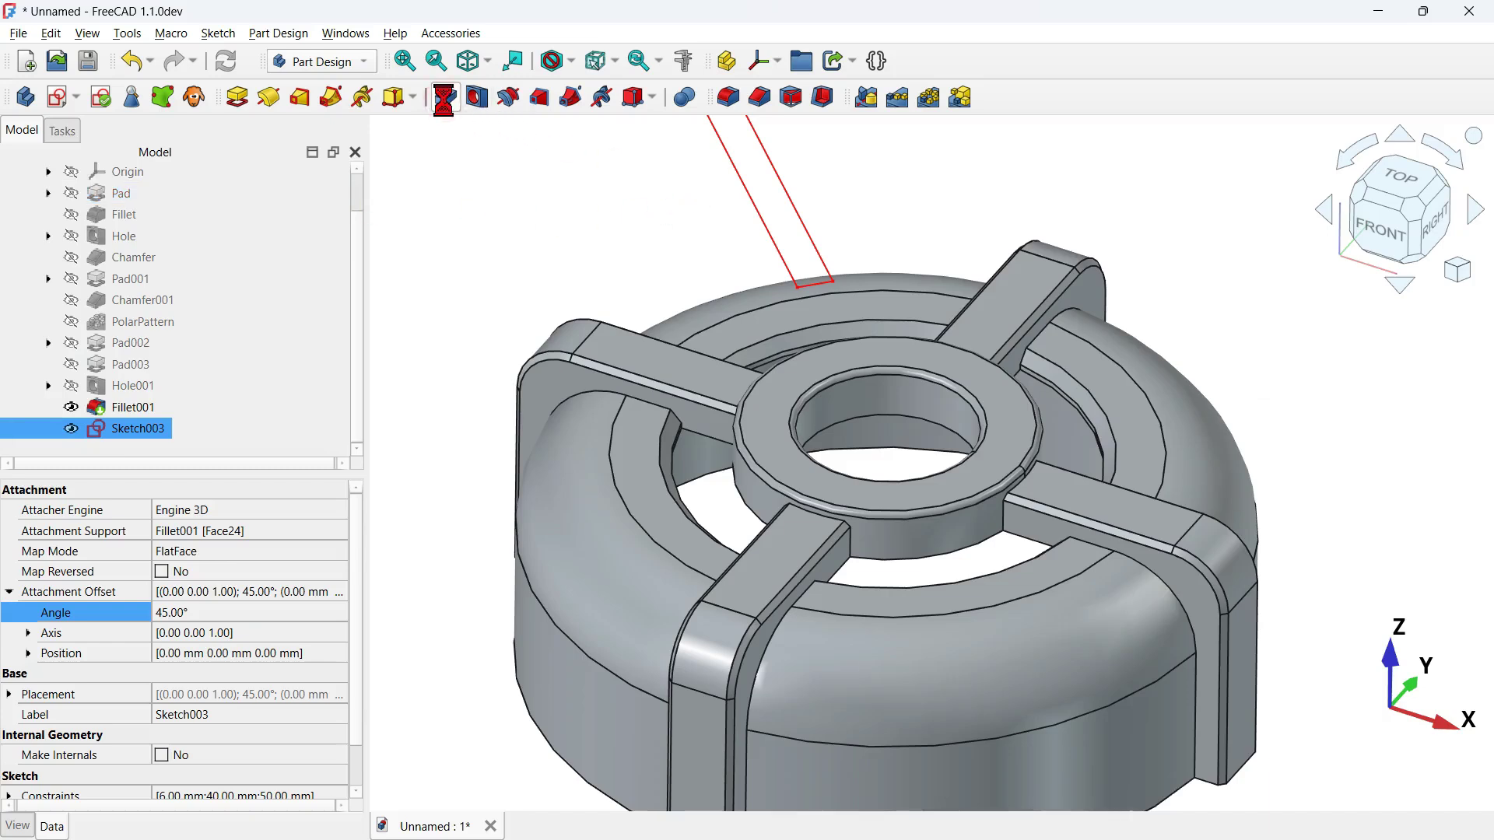
scroll(991, 423, "down", 3)
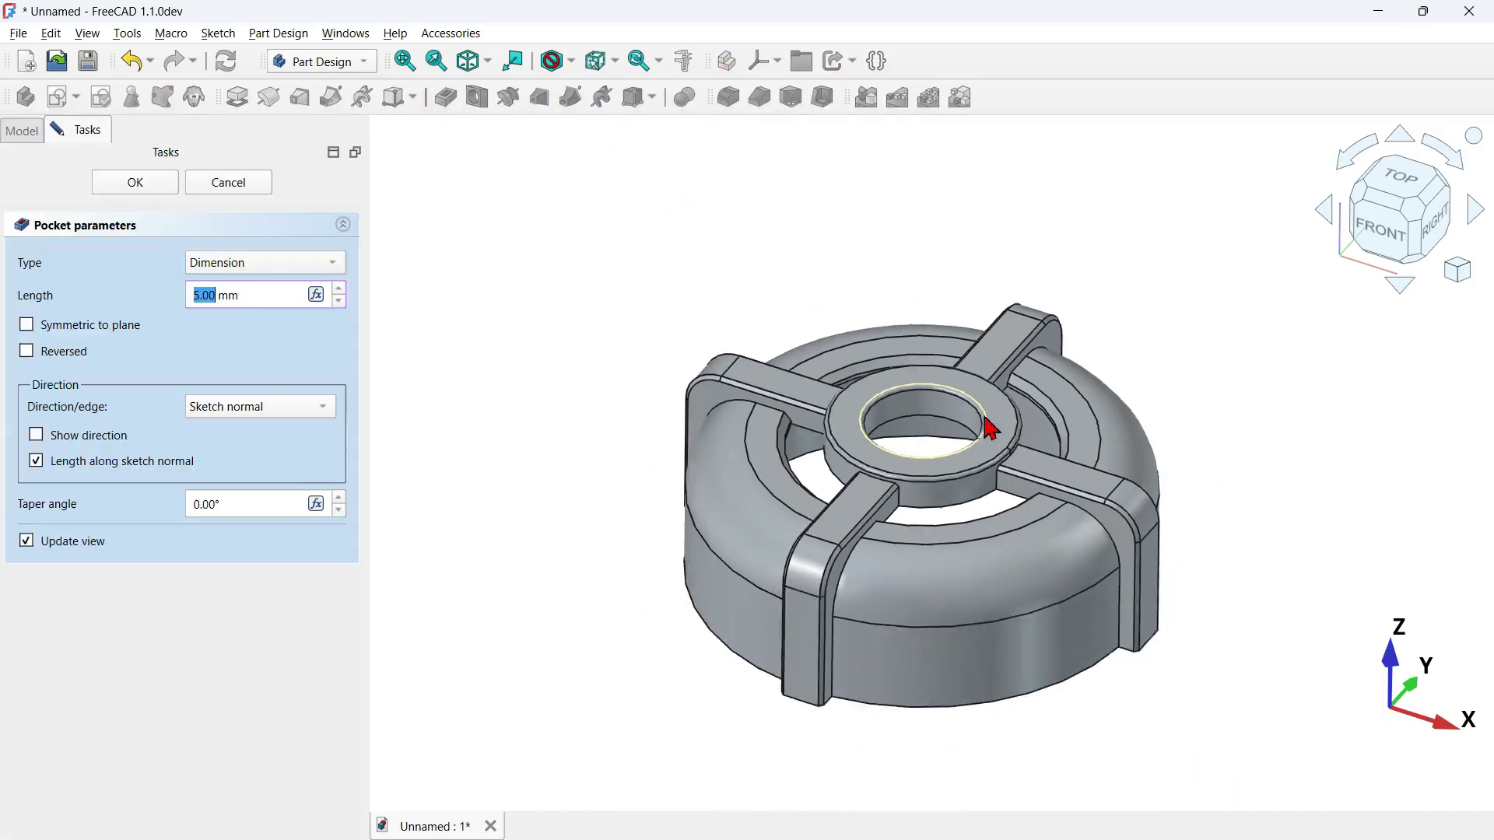
middle_click_drag(801, 550, 1230, 600)
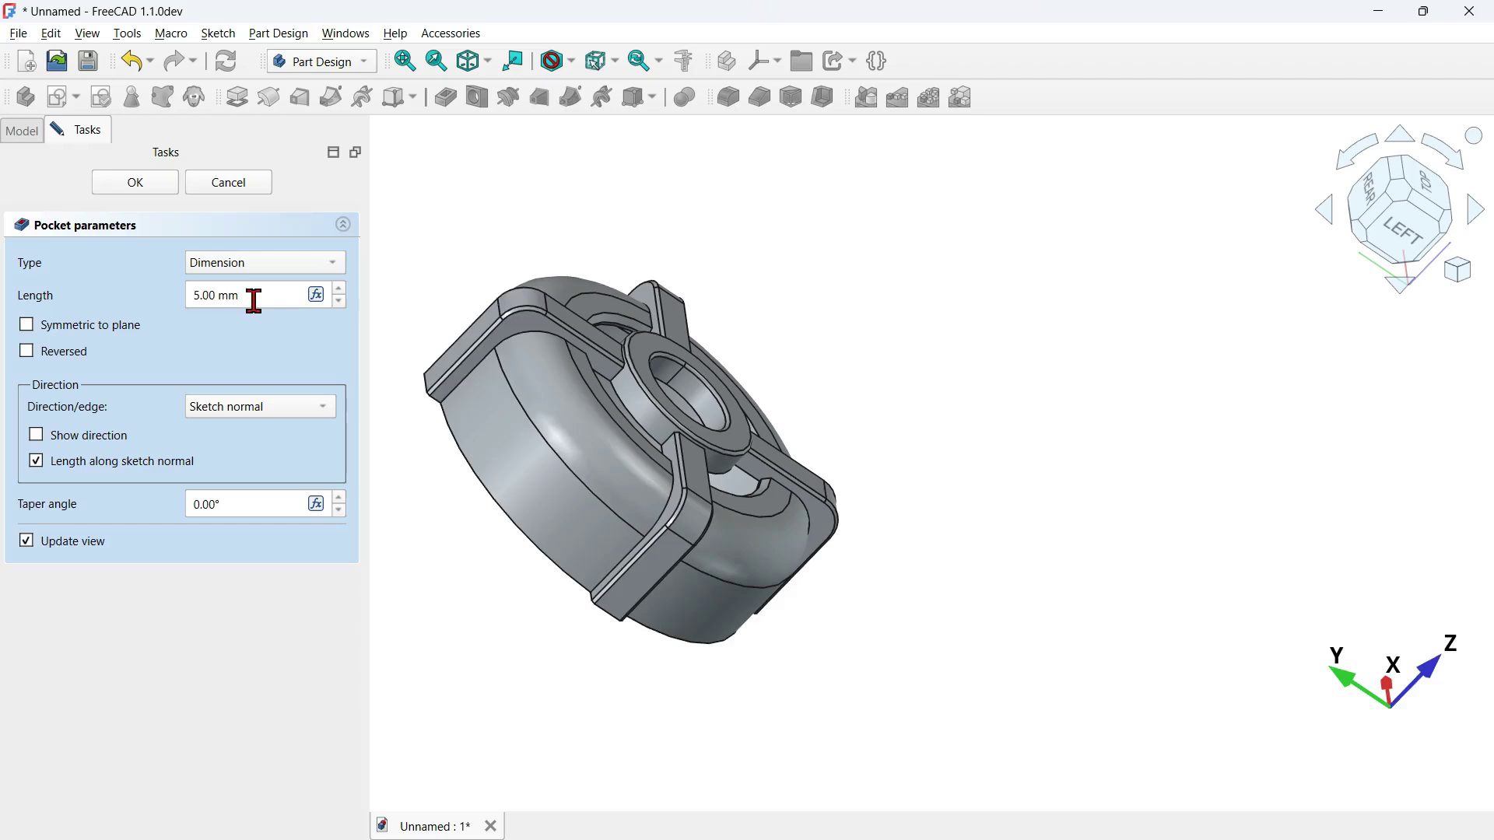
scroll(418, 325, "up", 2)
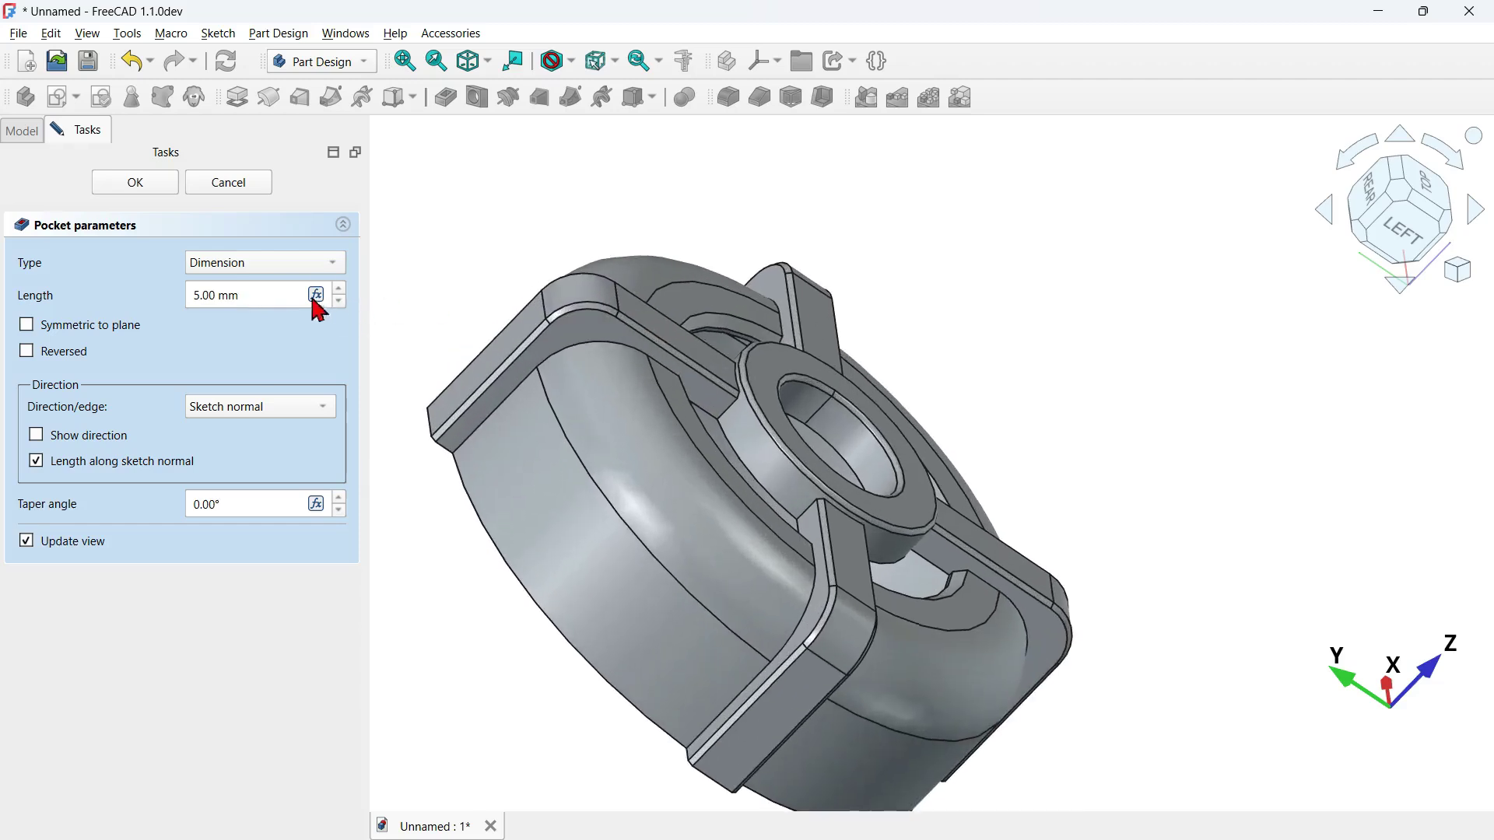
left_click_drag(276, 296, 143, 300)
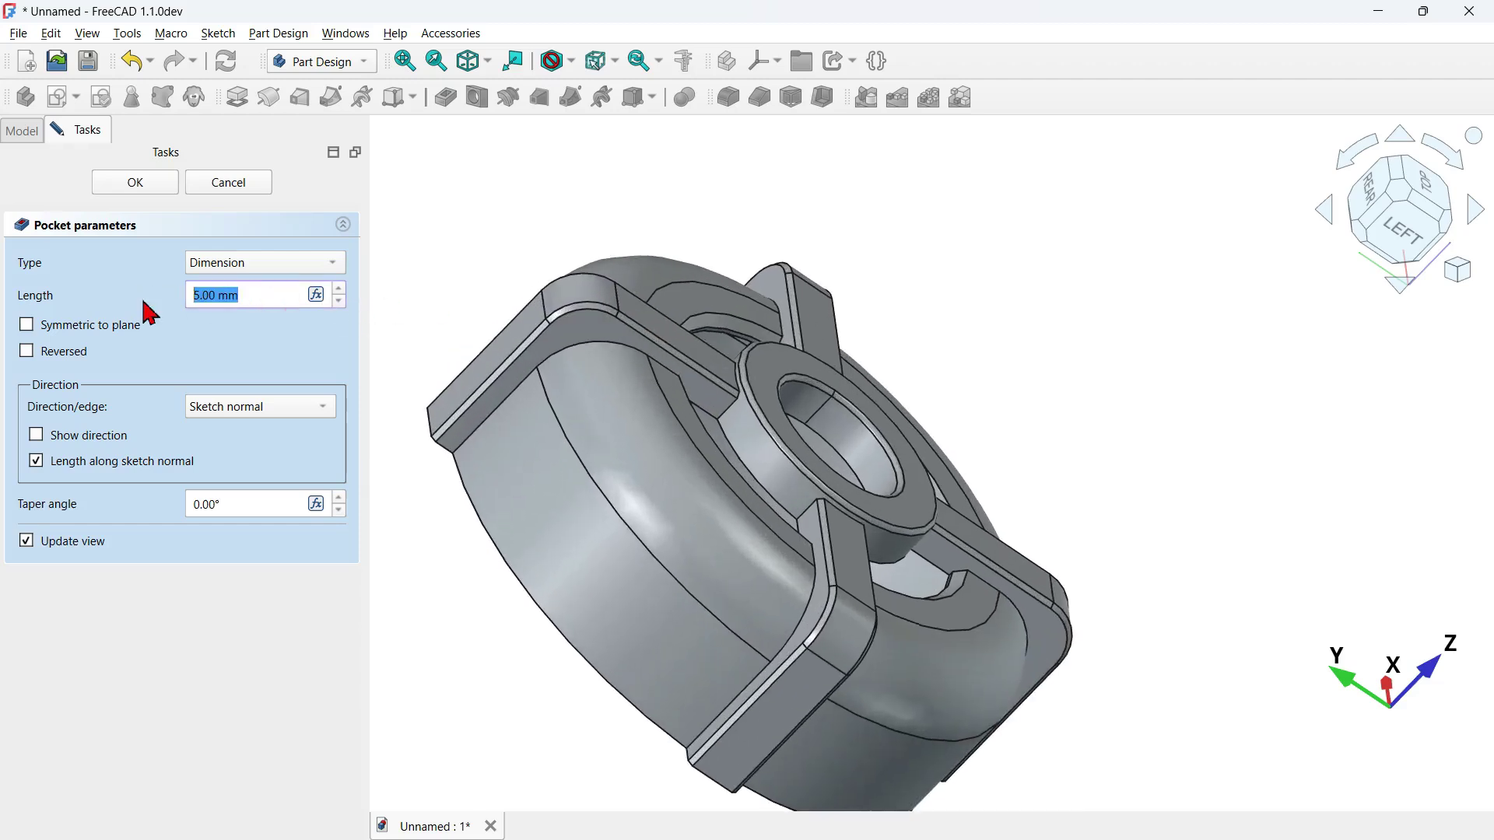
type("30")
left_click(1022, 187)
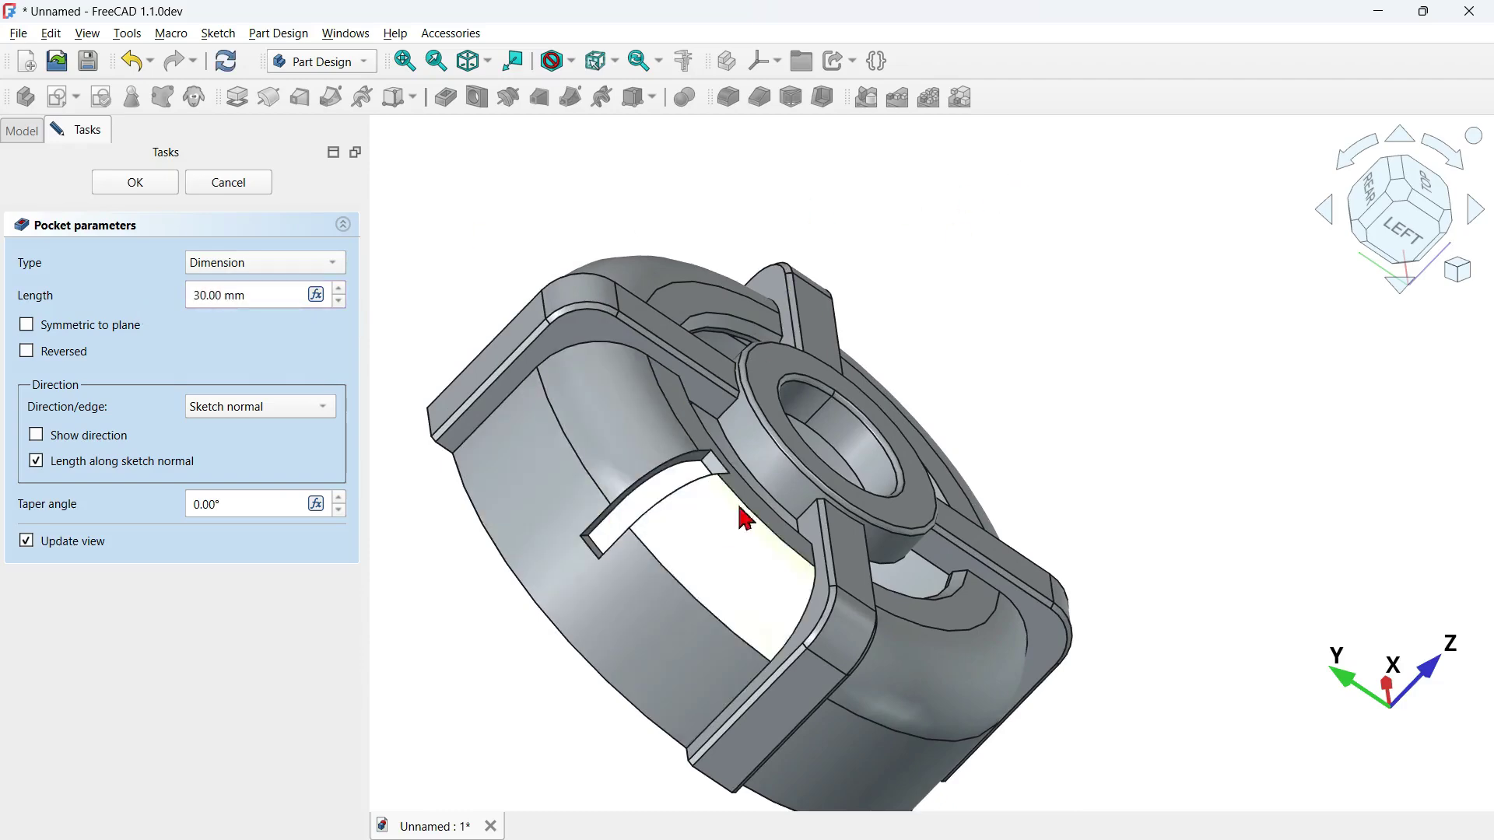
left_click(135, 184)
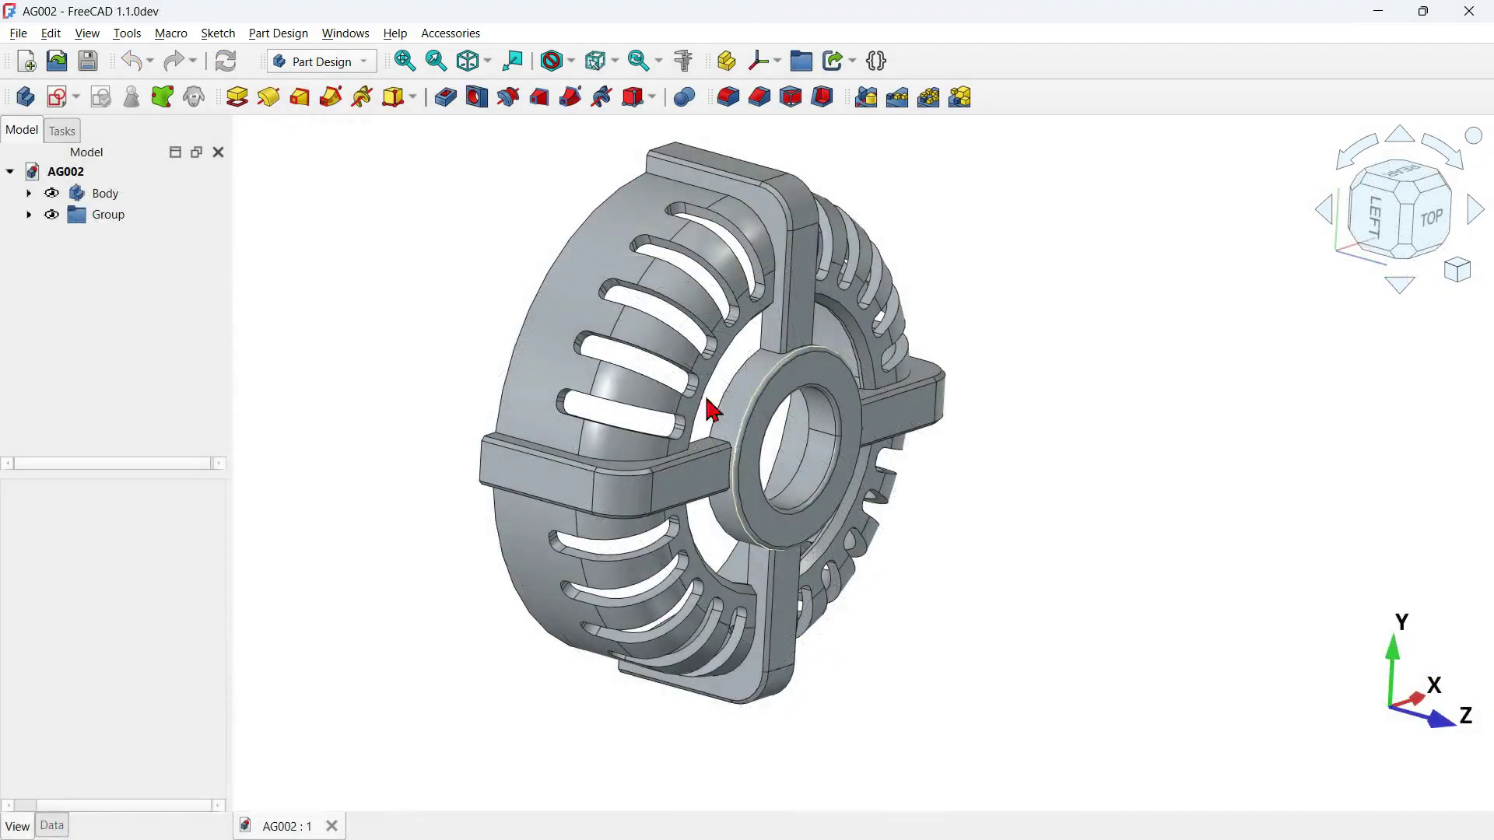
Switch the draw style to Wireframe to expose the hidden corner edges of the ventilation slot.
scroll(689, 385, "up", 3)
scroll(677, 366, "up", 1)
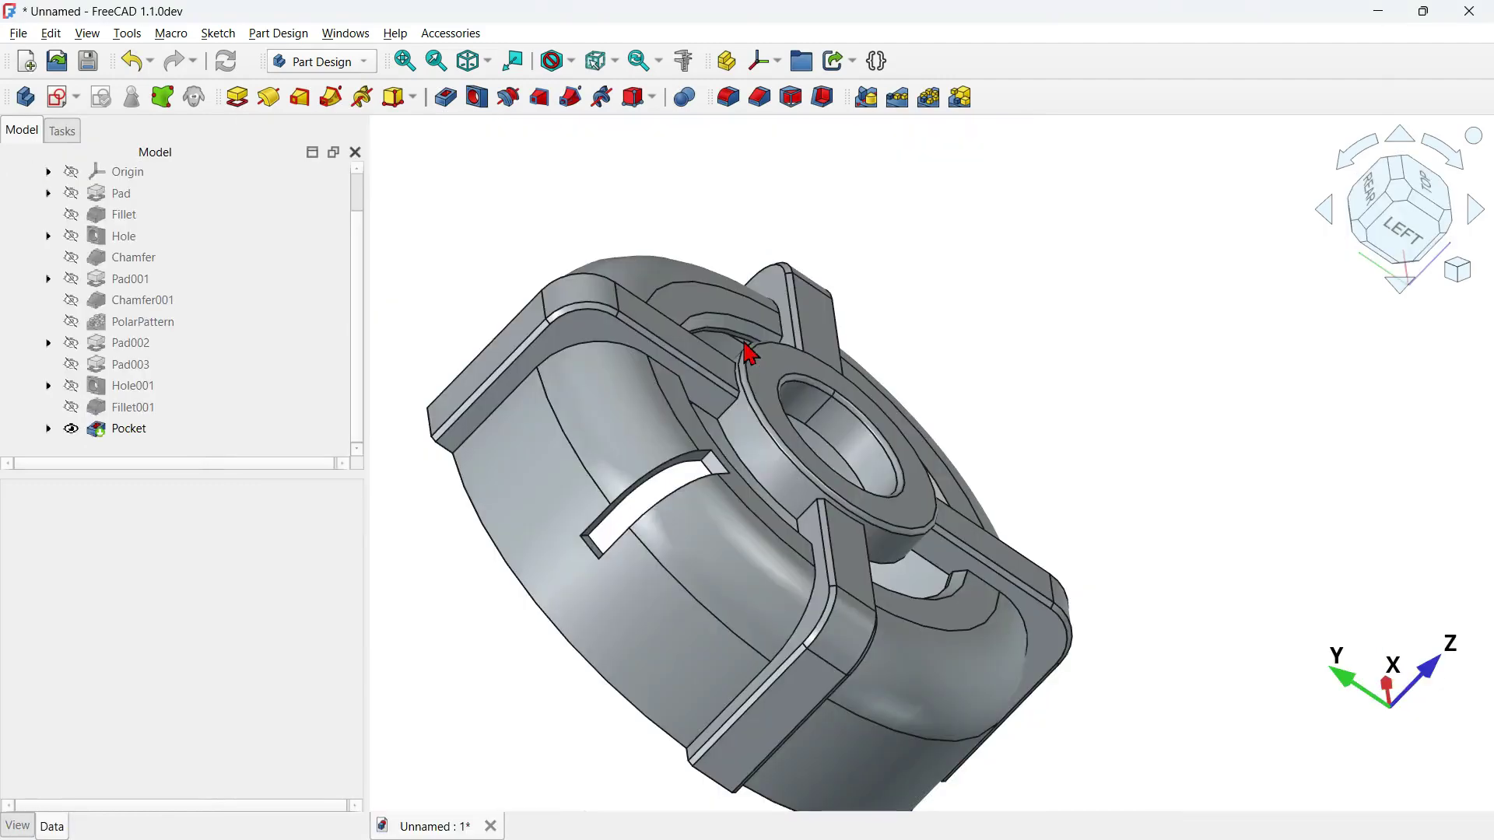
scroll(657, 554, "up", 3)
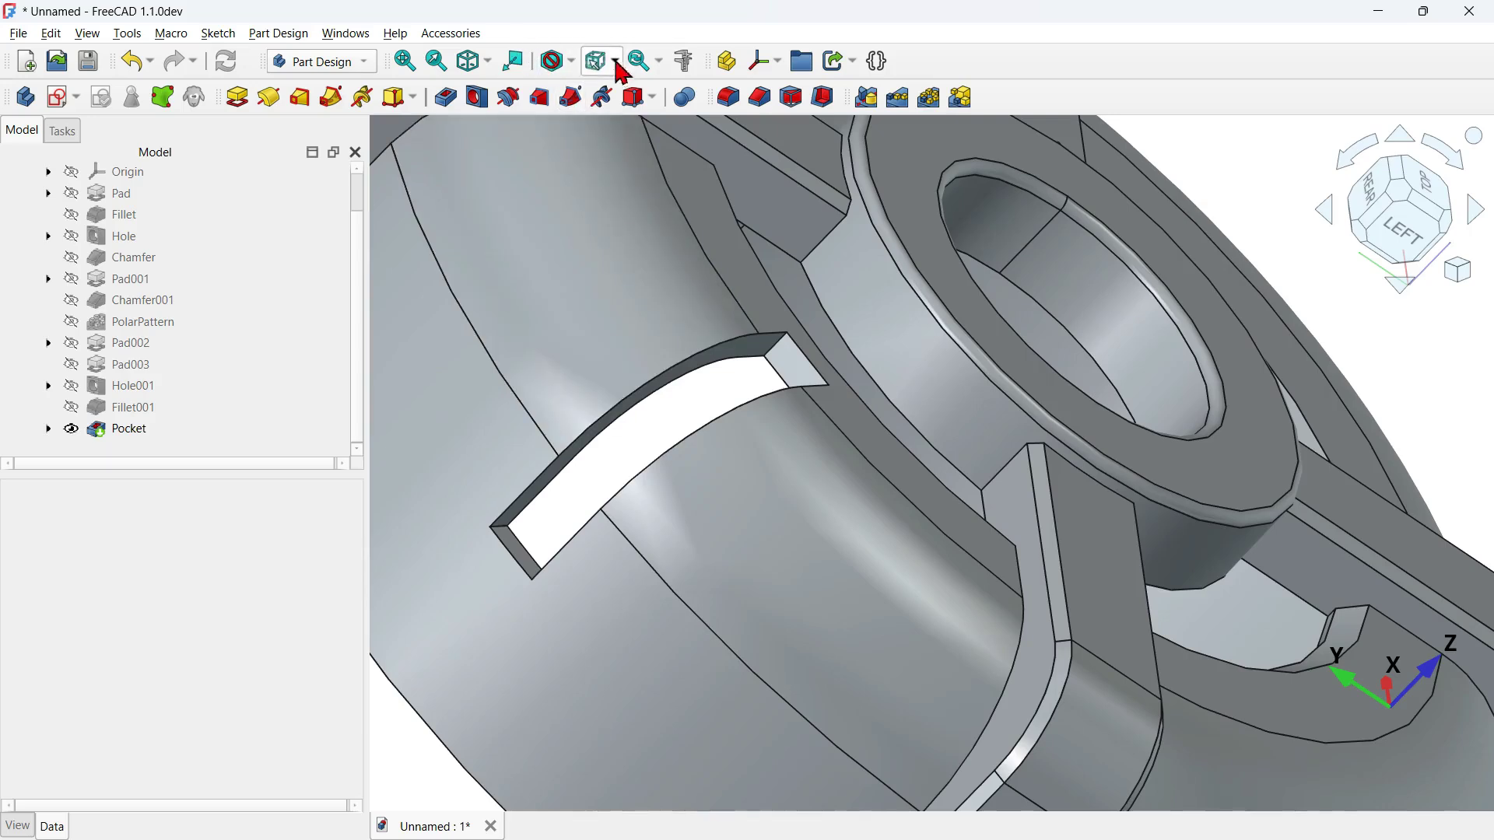
left_click(574, 60)
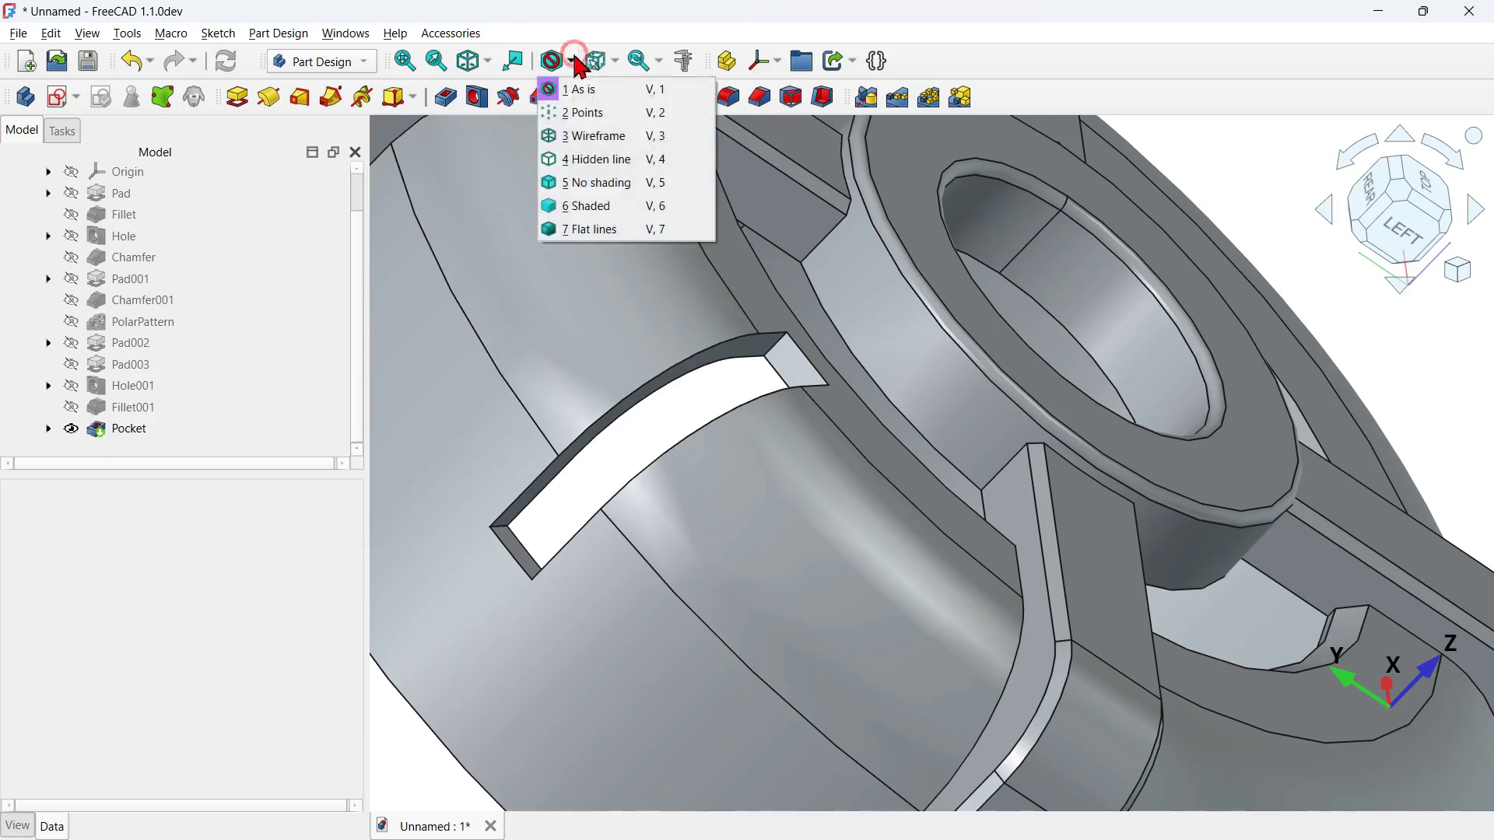
left_click(670, 136)
left_click_drag(797, 492, 744, 487)
scroll(747, 500, "down", 5)
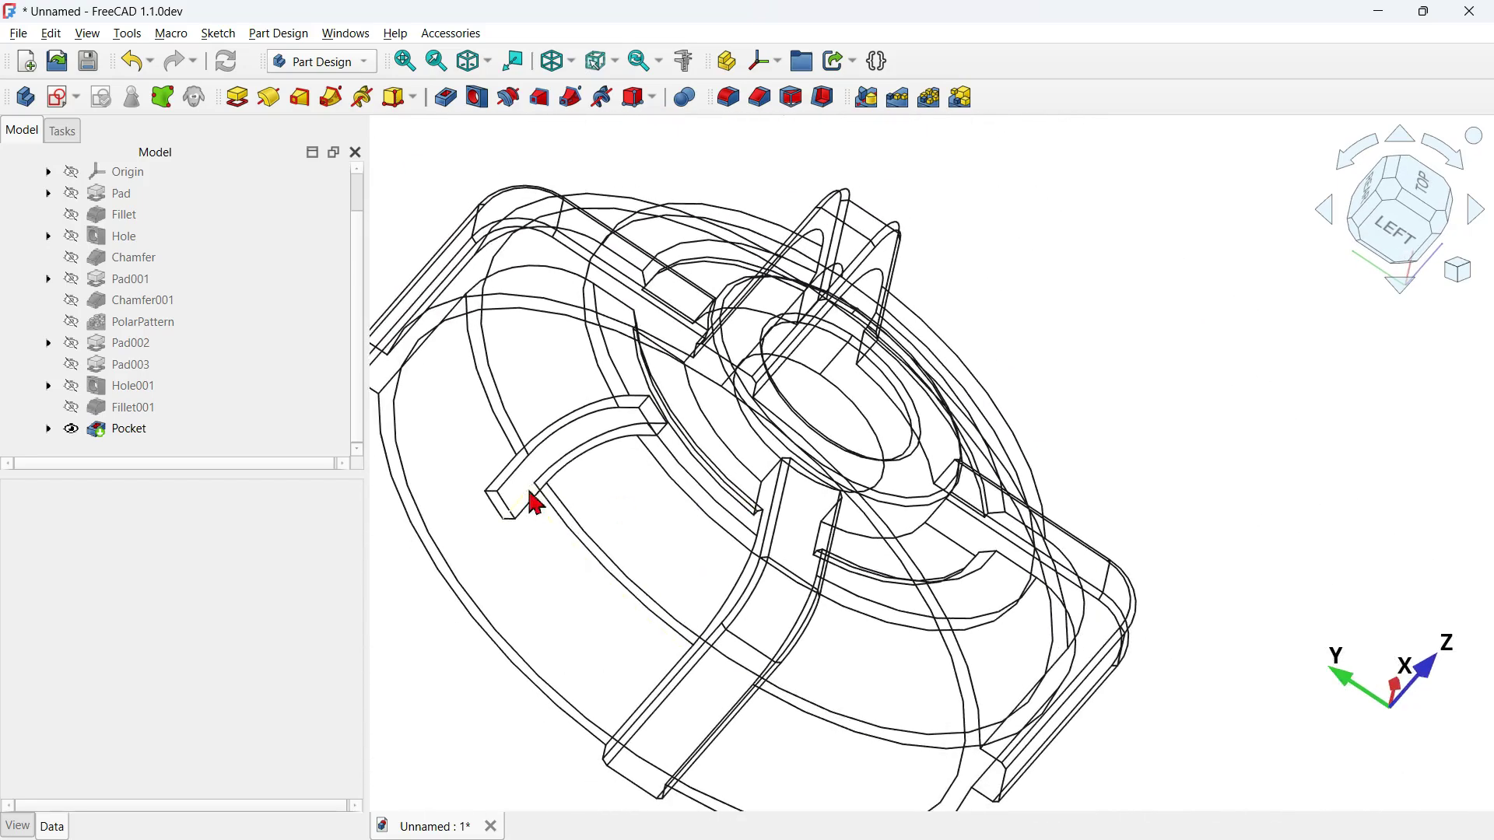
scroll(486, 470, "up", 5)
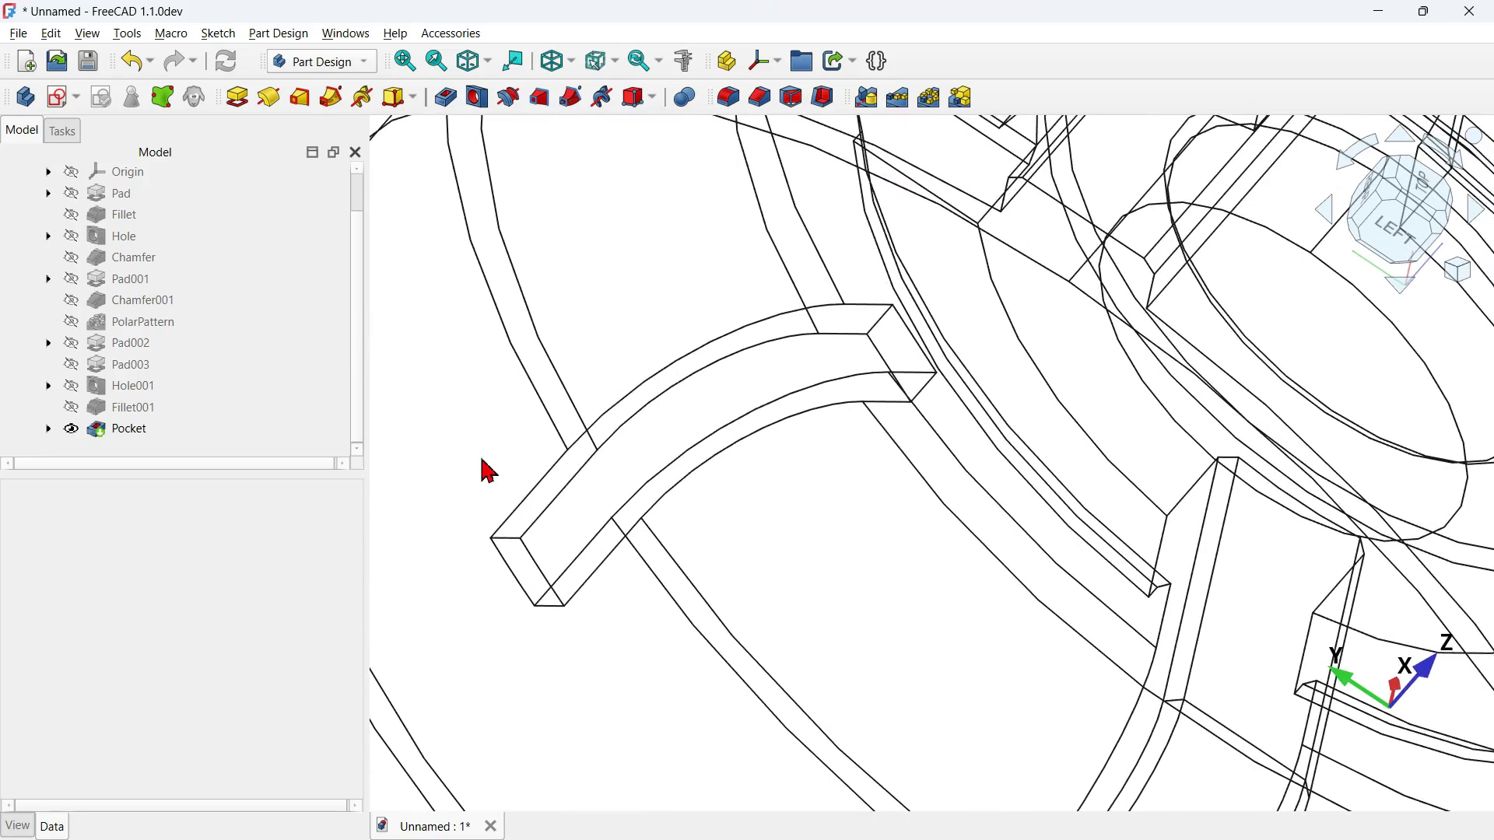
Fillet the slot's four short corner edges with a 2.5 mm radius, setting the draw style to Flat lines.
left_click(517, 537)
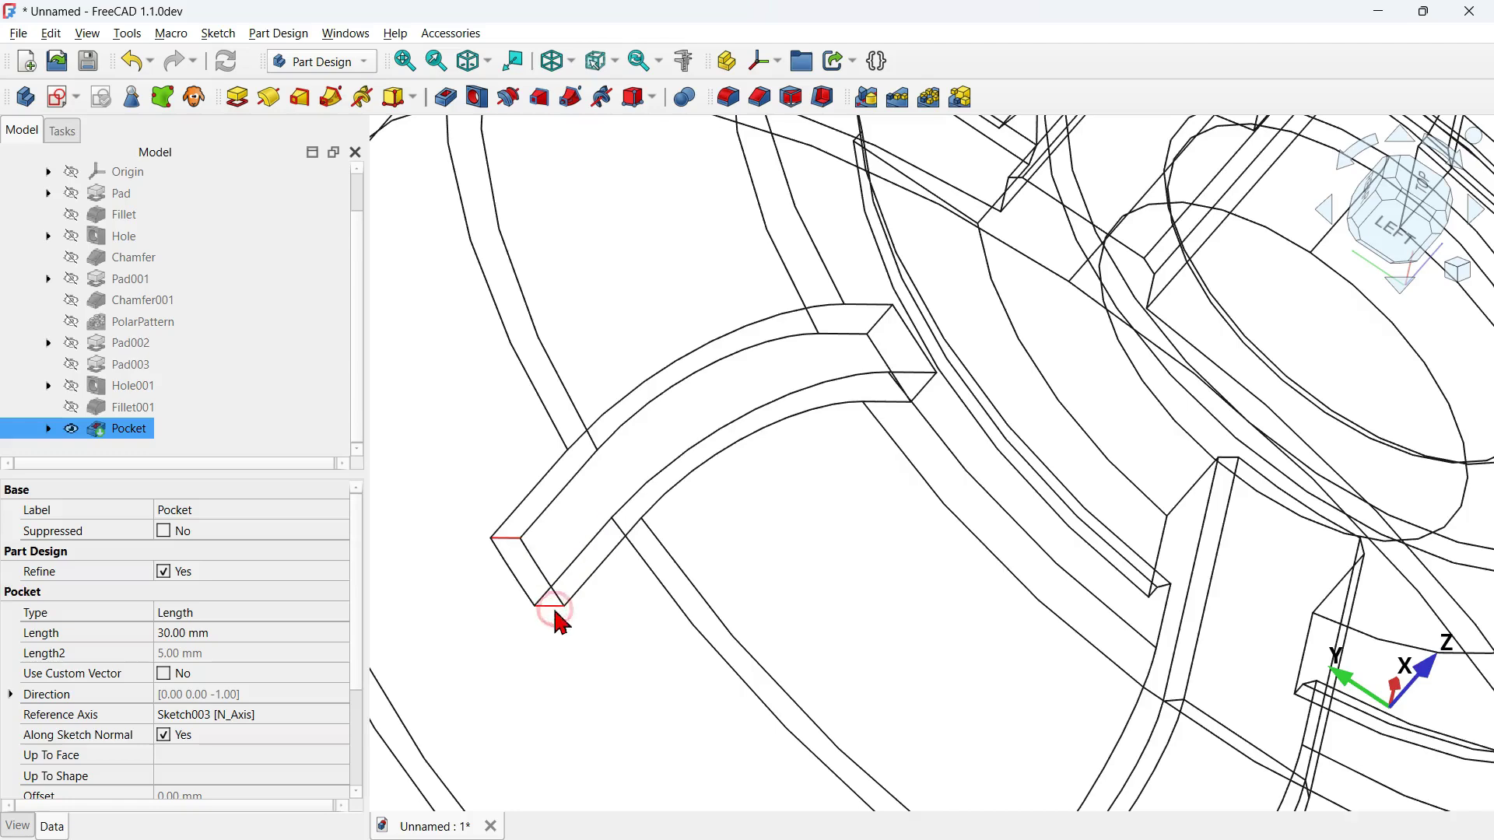
left_click(879, 322, "ctrl")
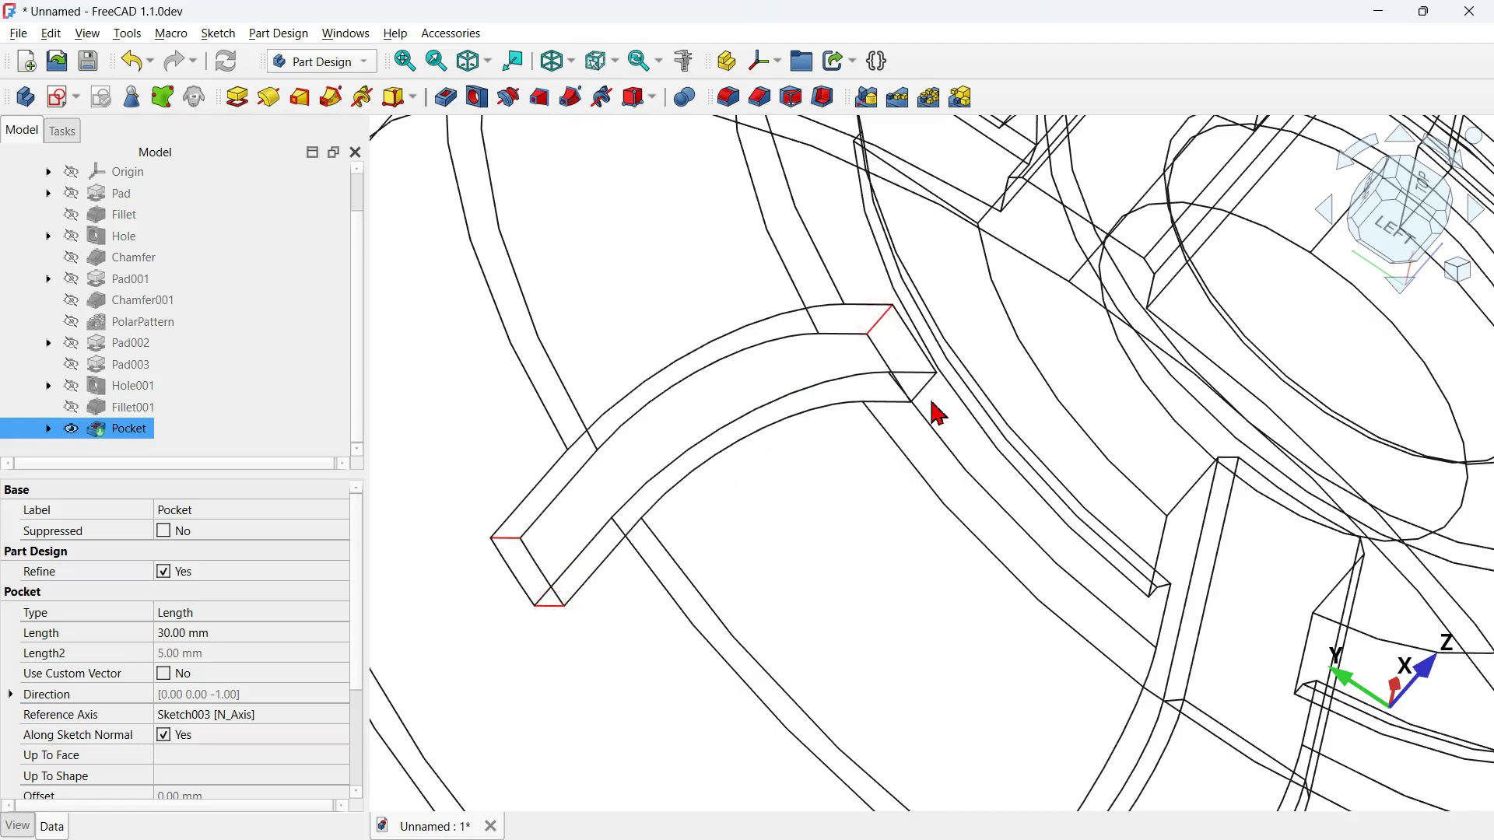
left_click(926, 389, "ctrl")
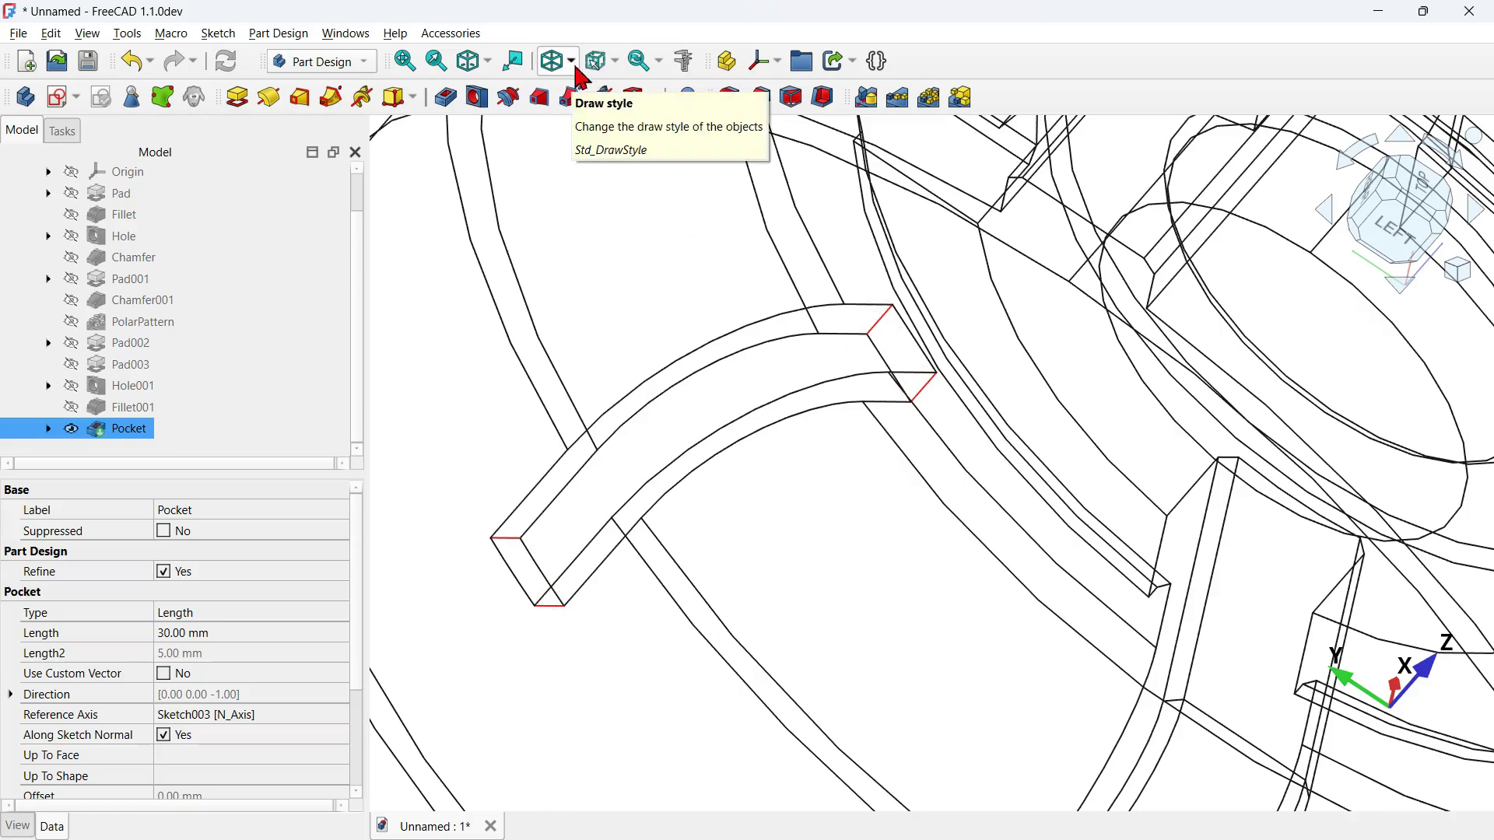
left_click(574, 66)
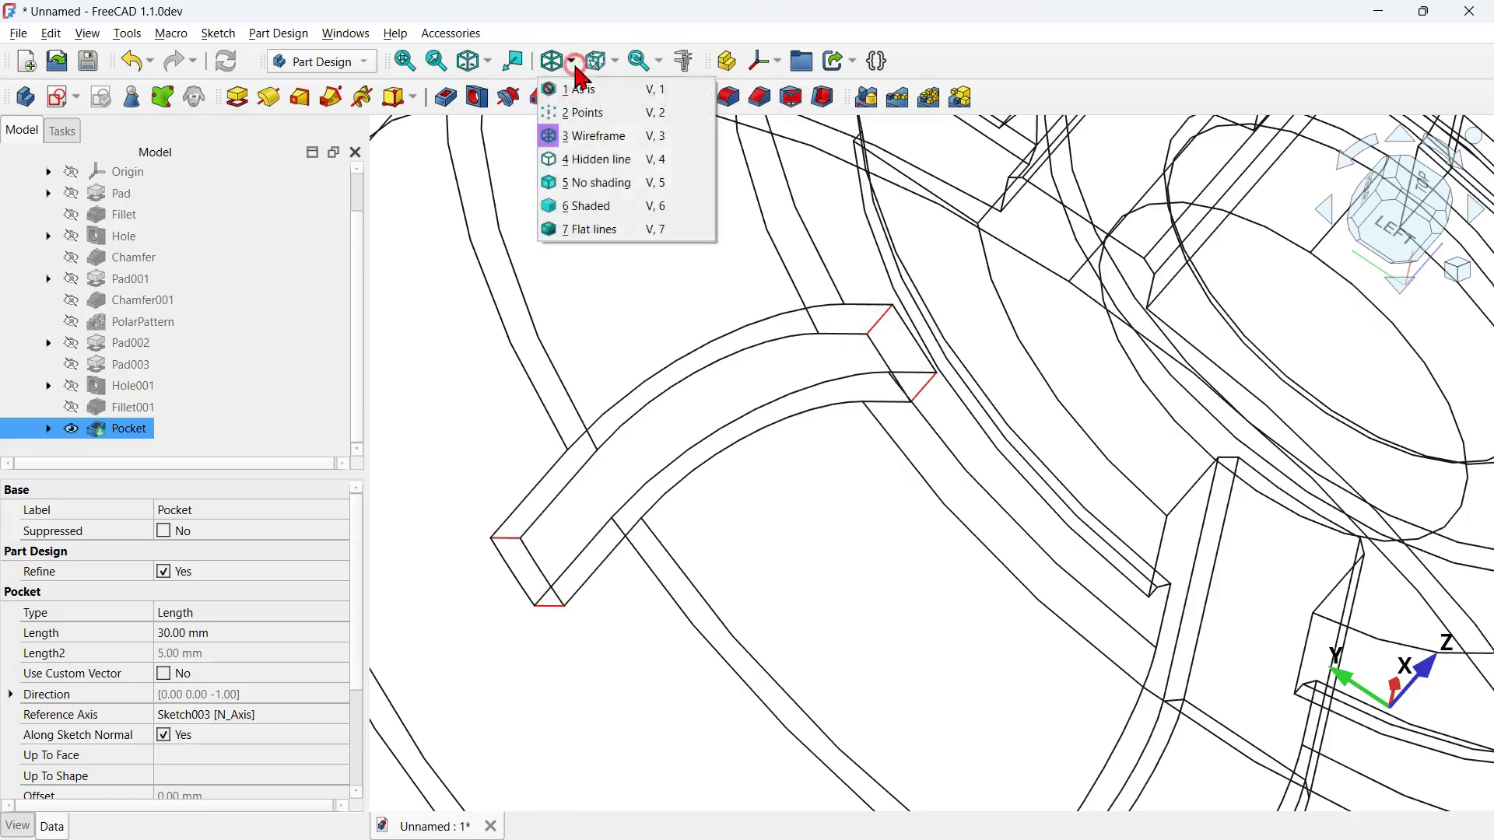
left_click(622, 232)
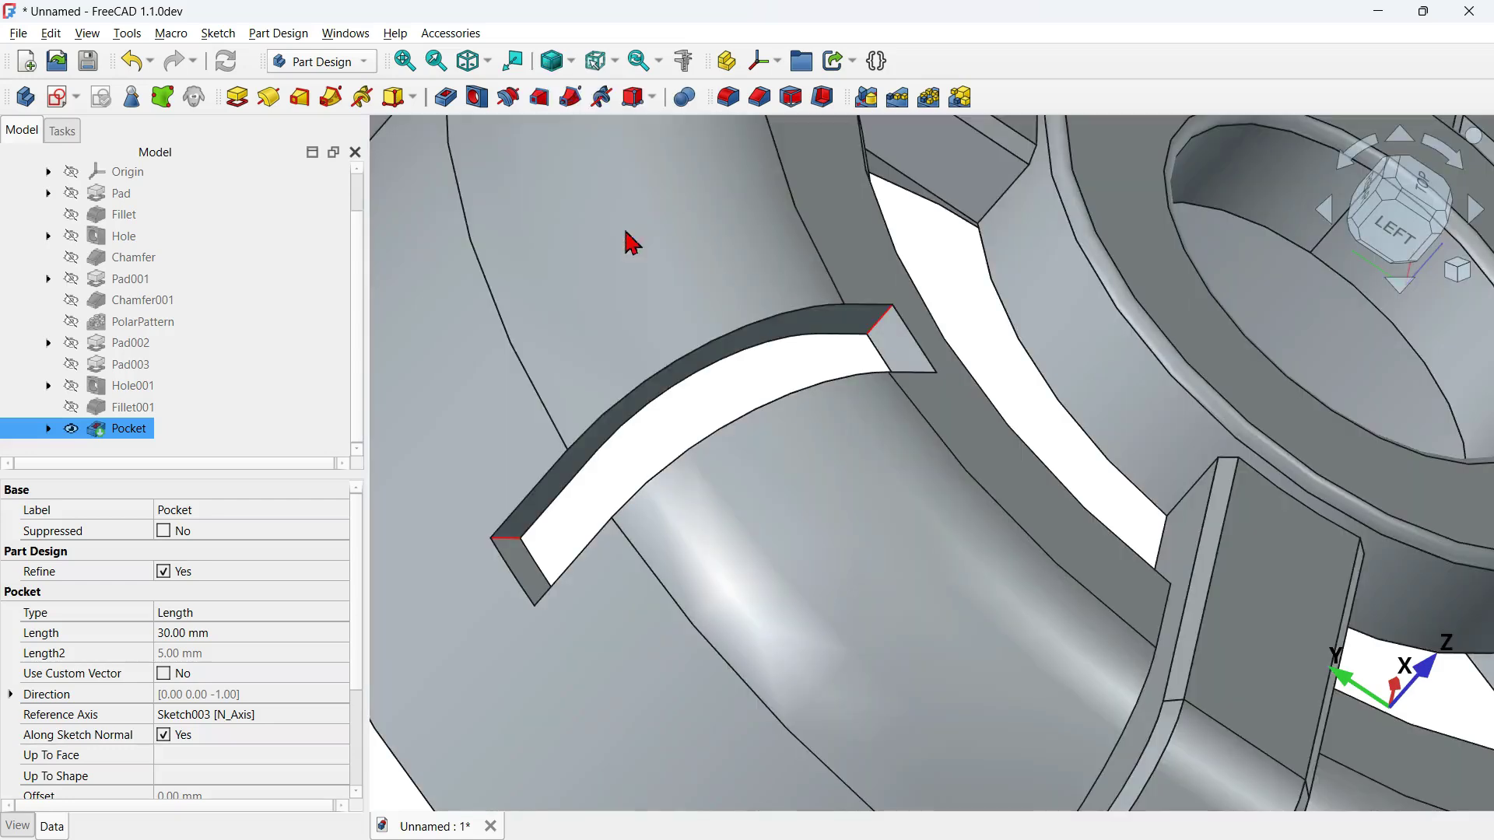
left_click(728, 98)
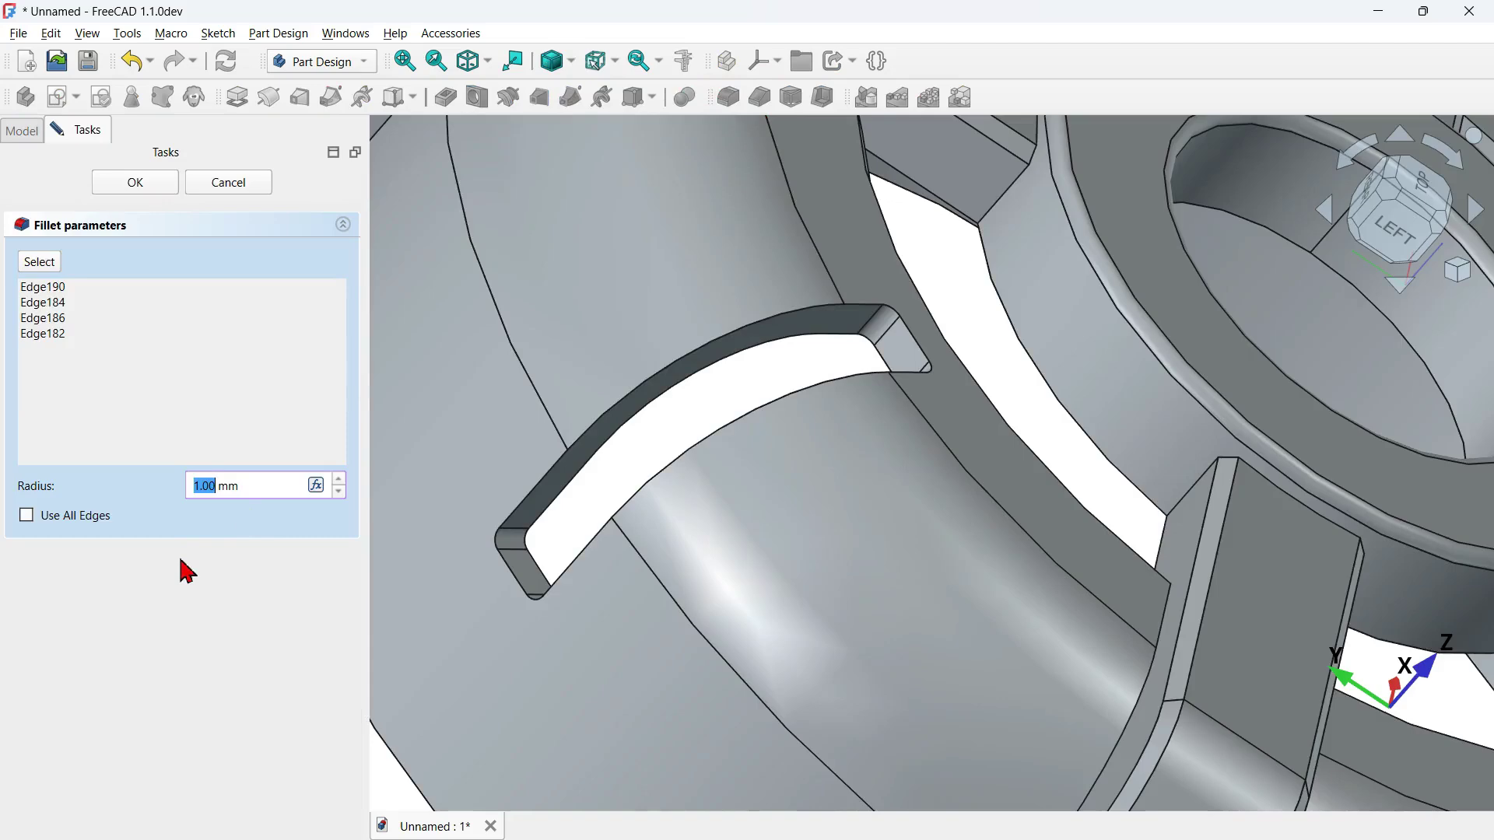
left_click(680, 437)
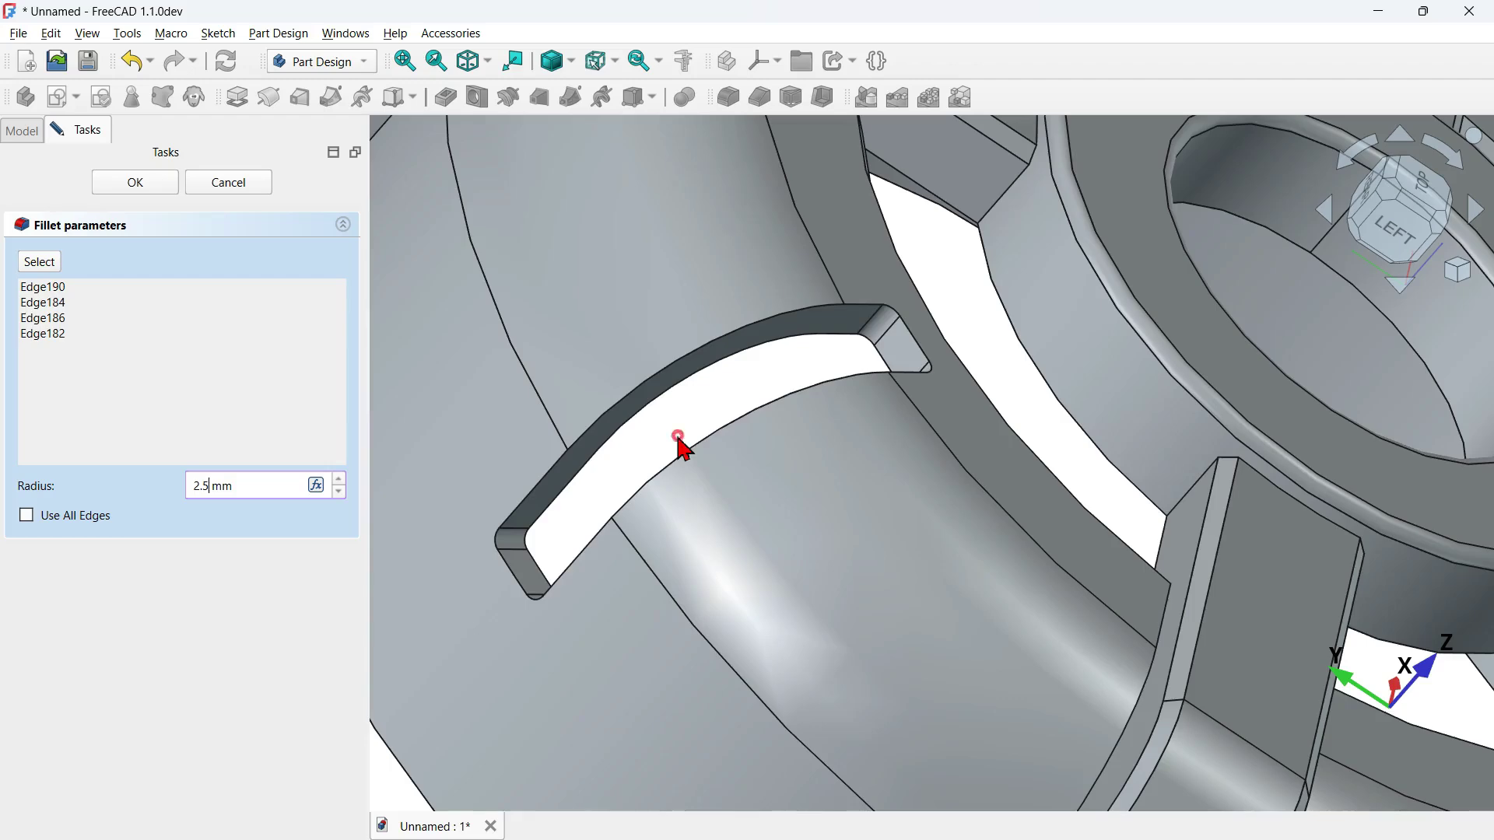
left_click(137, 192)
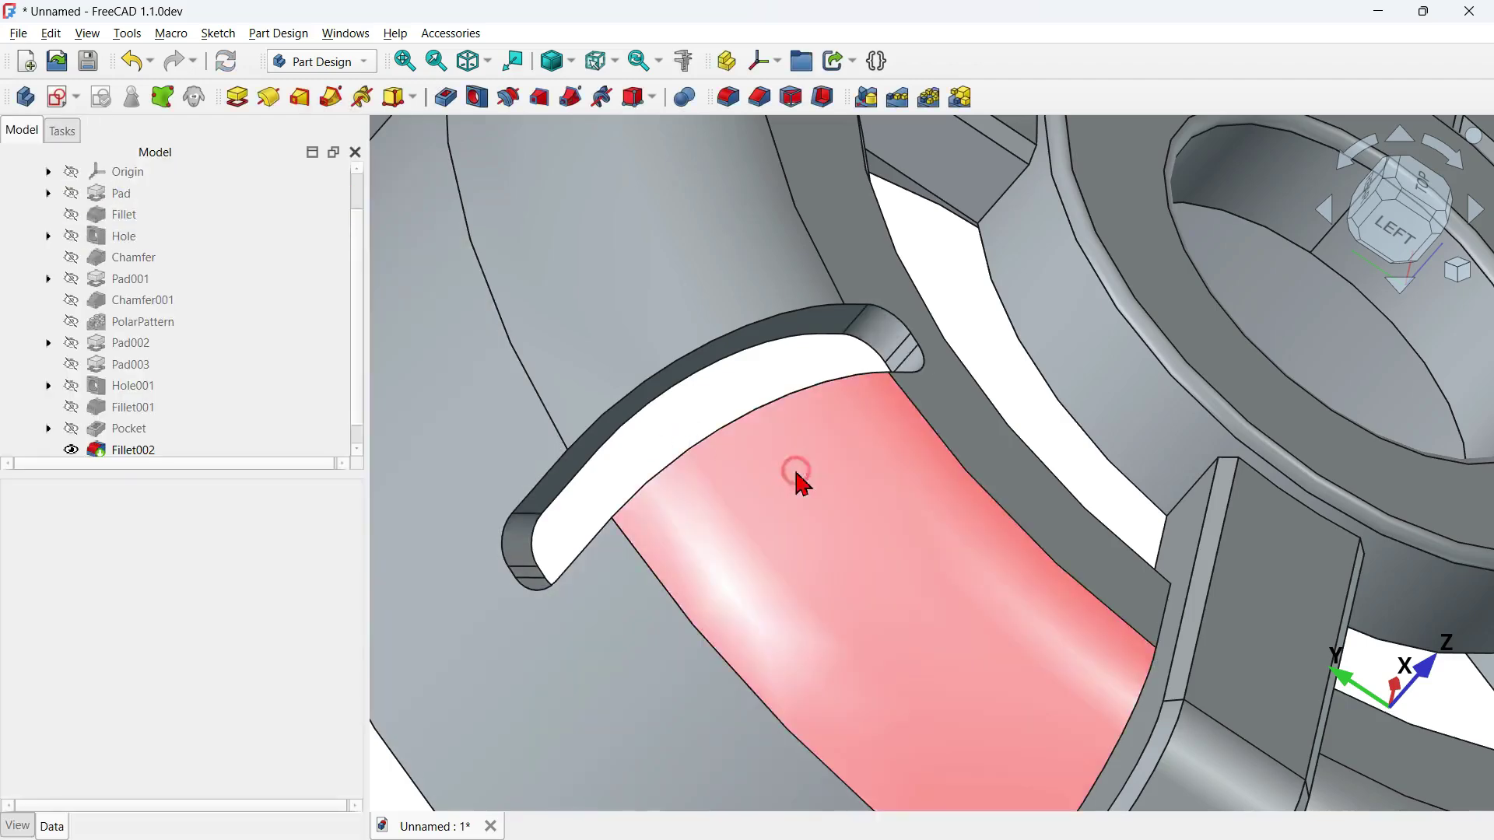
Start a MultiTransform on the slot's Pocket and its corner fillet Fillet002.
key("0")
left_click_drag(920, 260, 945, 366)
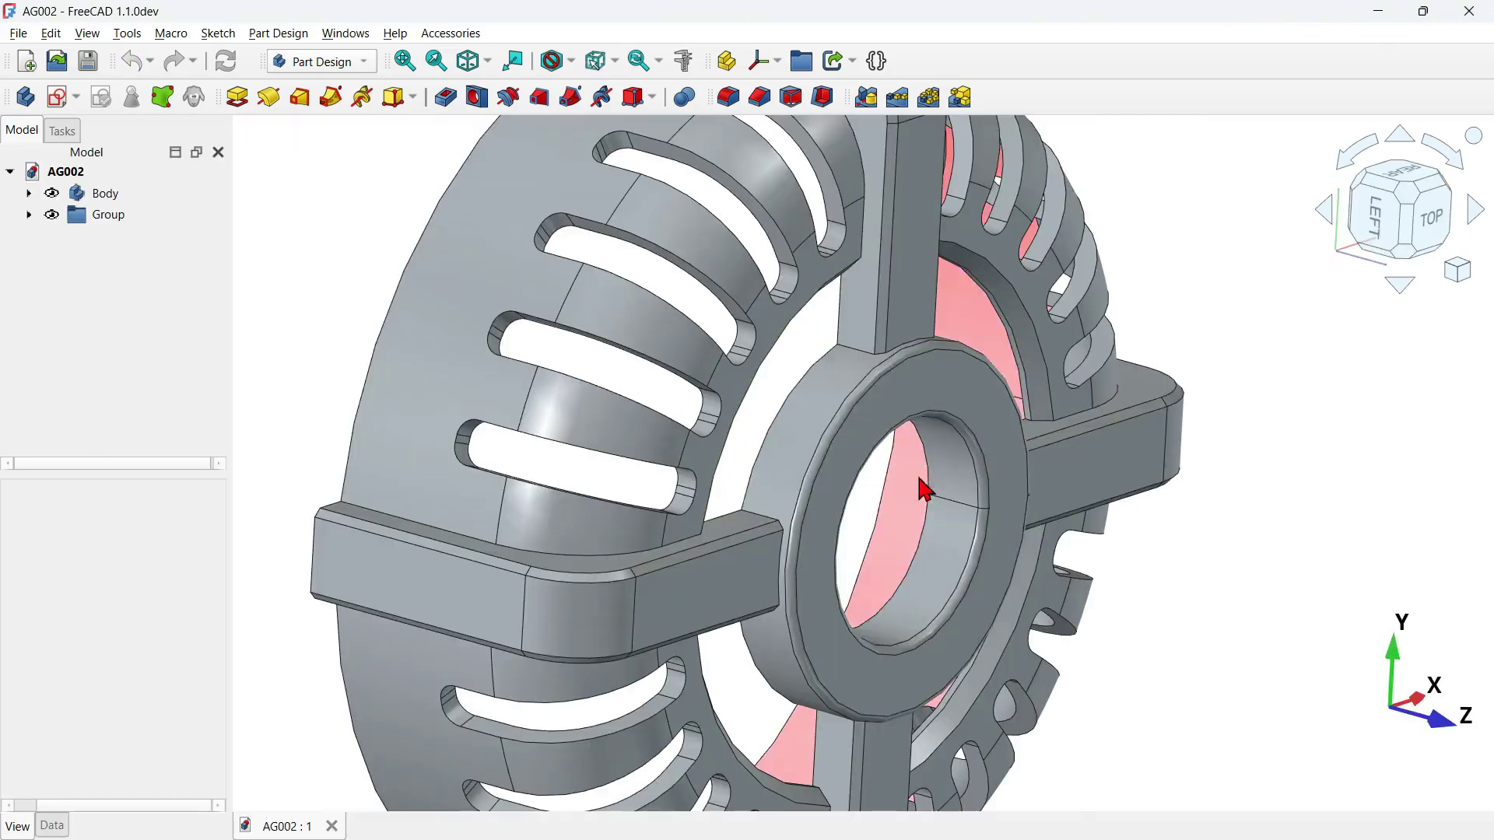
left_click(924, 489)
key("0")
left_click(1187, 333)
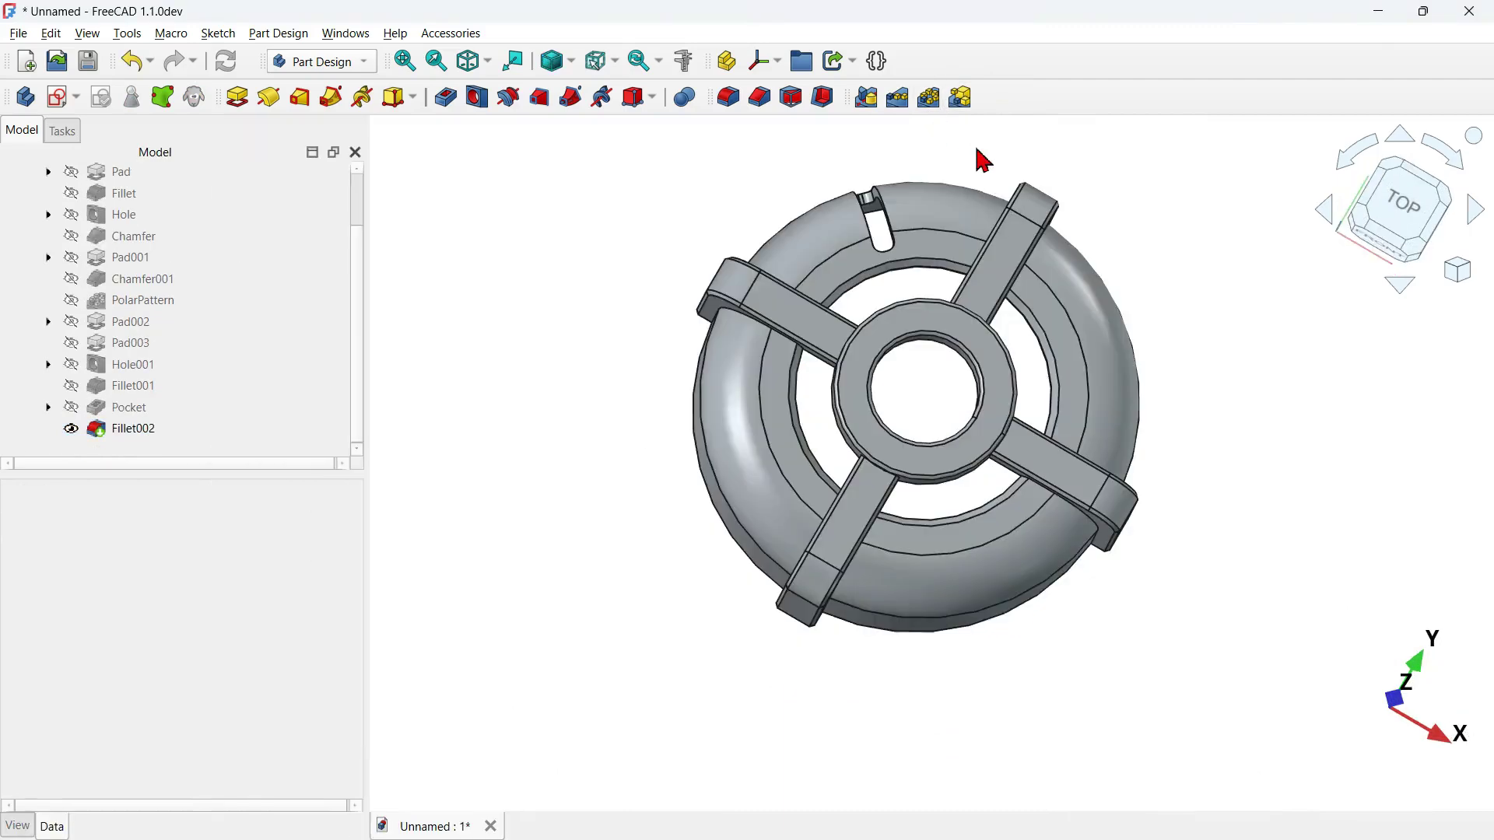
left_click(216, 409)
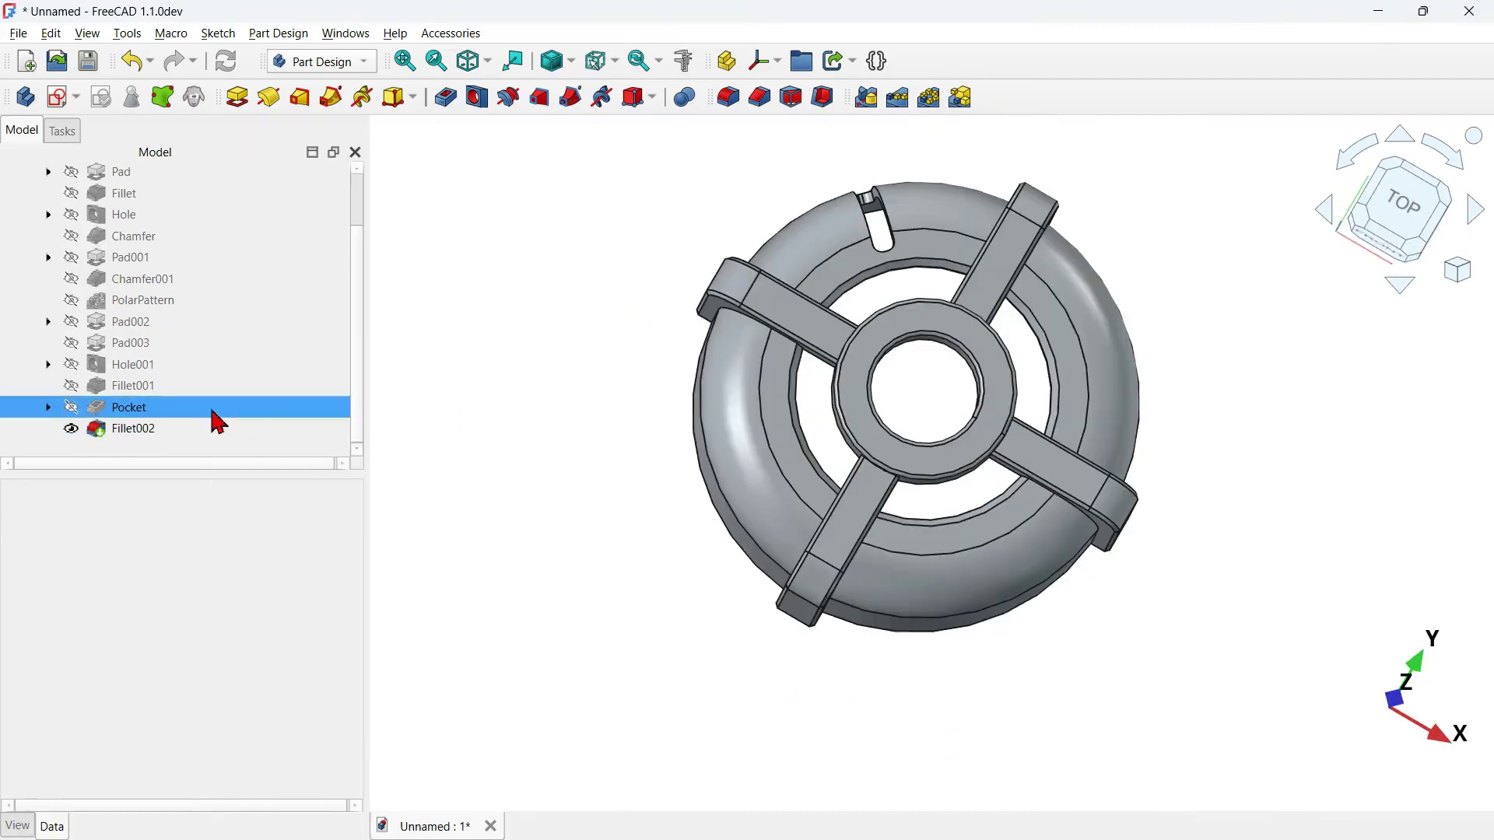
left_click(158, 410)
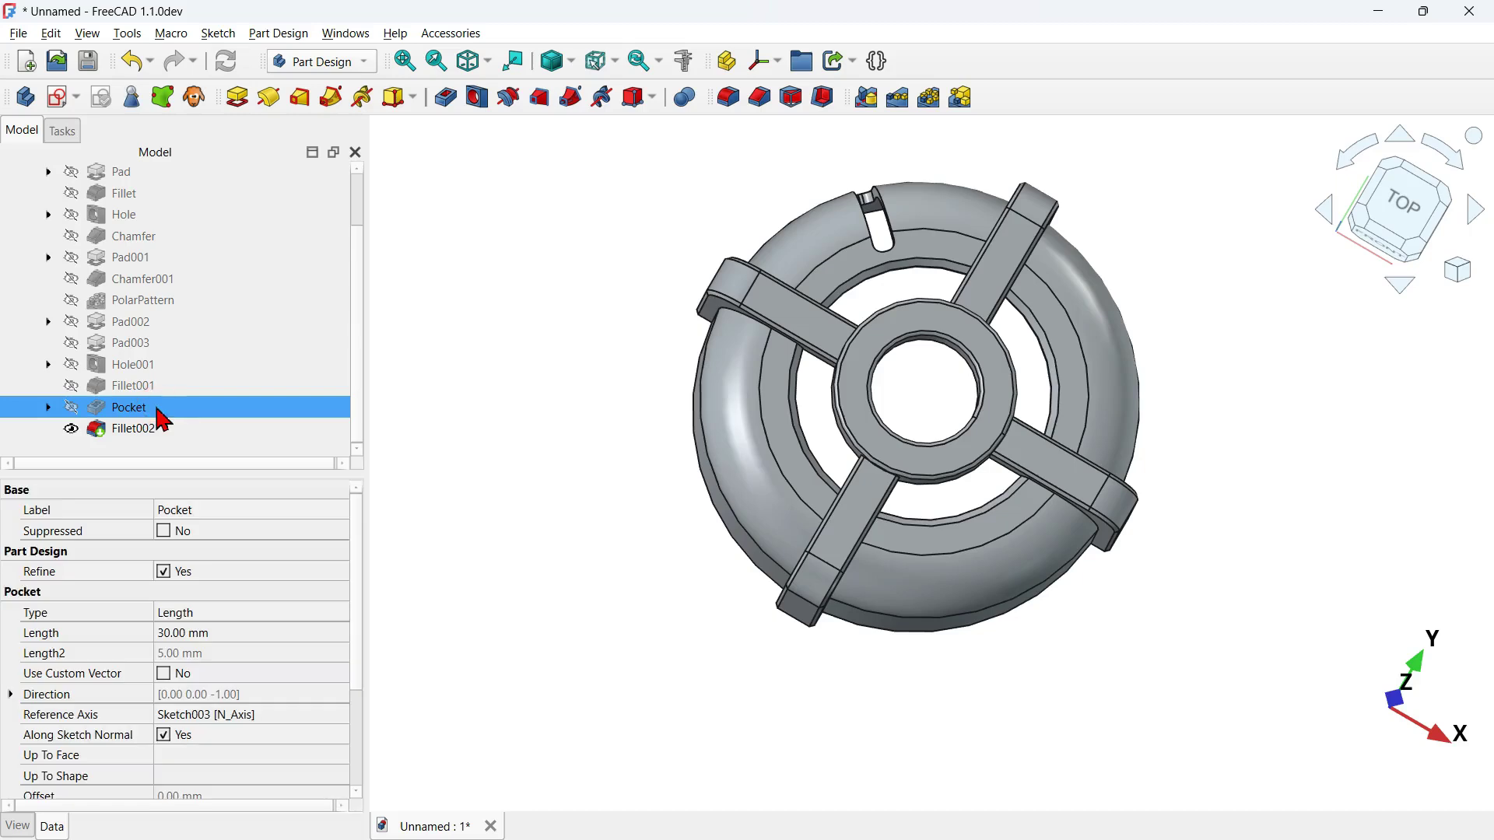
left_click(160, 431, "ctrl")
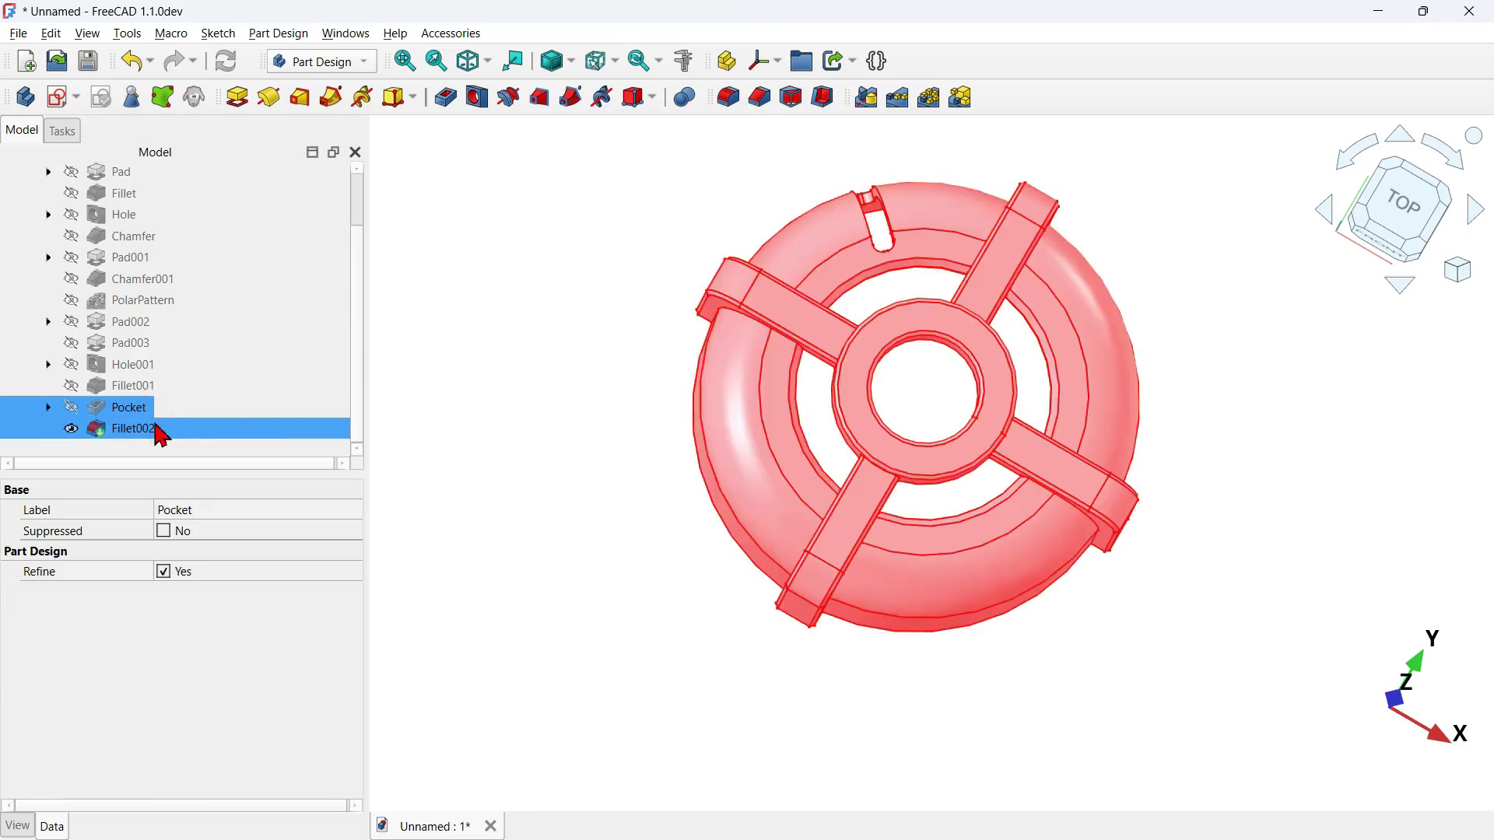
scroll(924, 156, "up", 4)
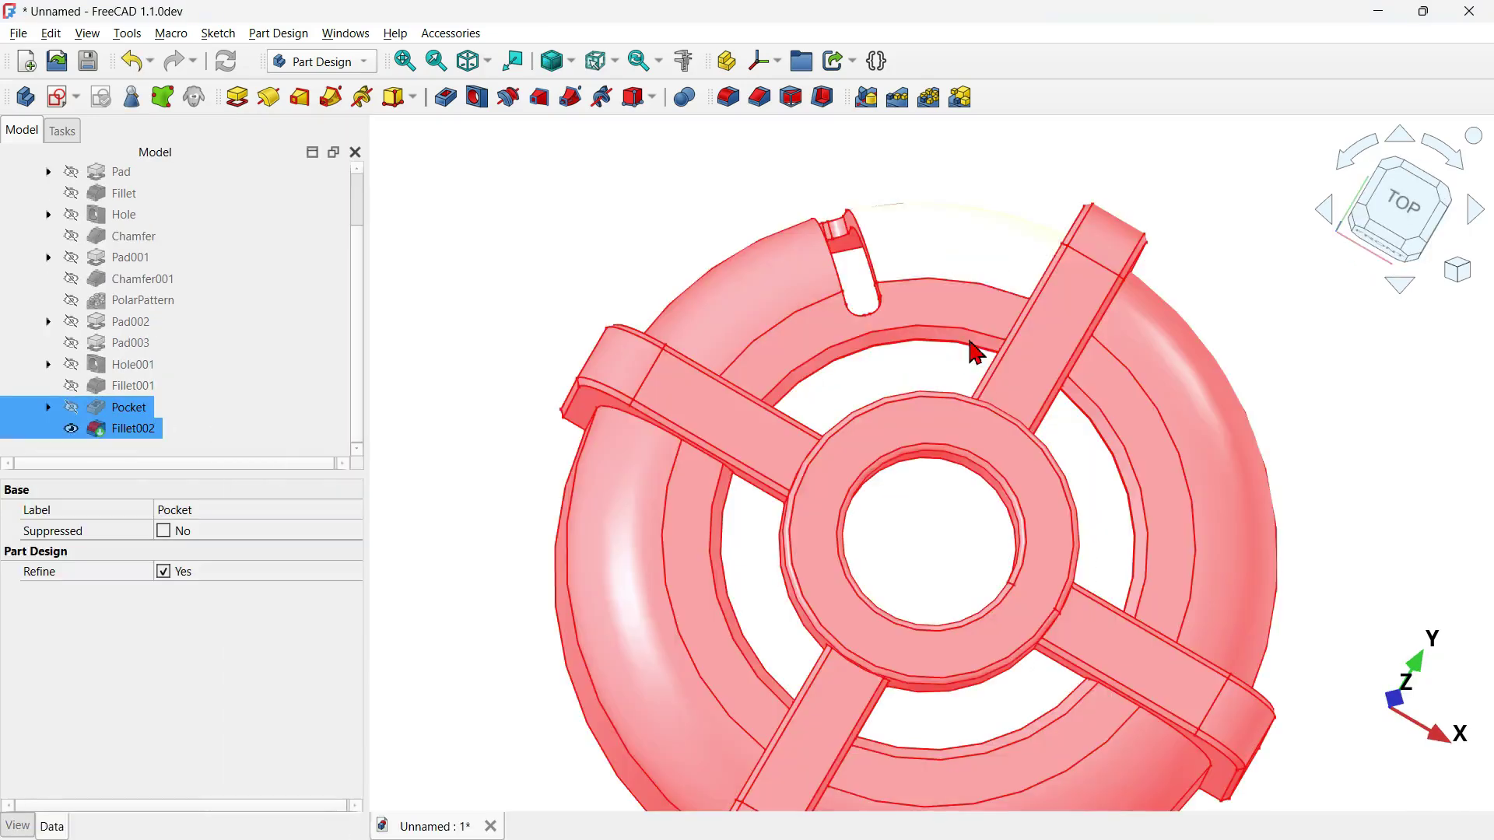
left_click(963, 105)
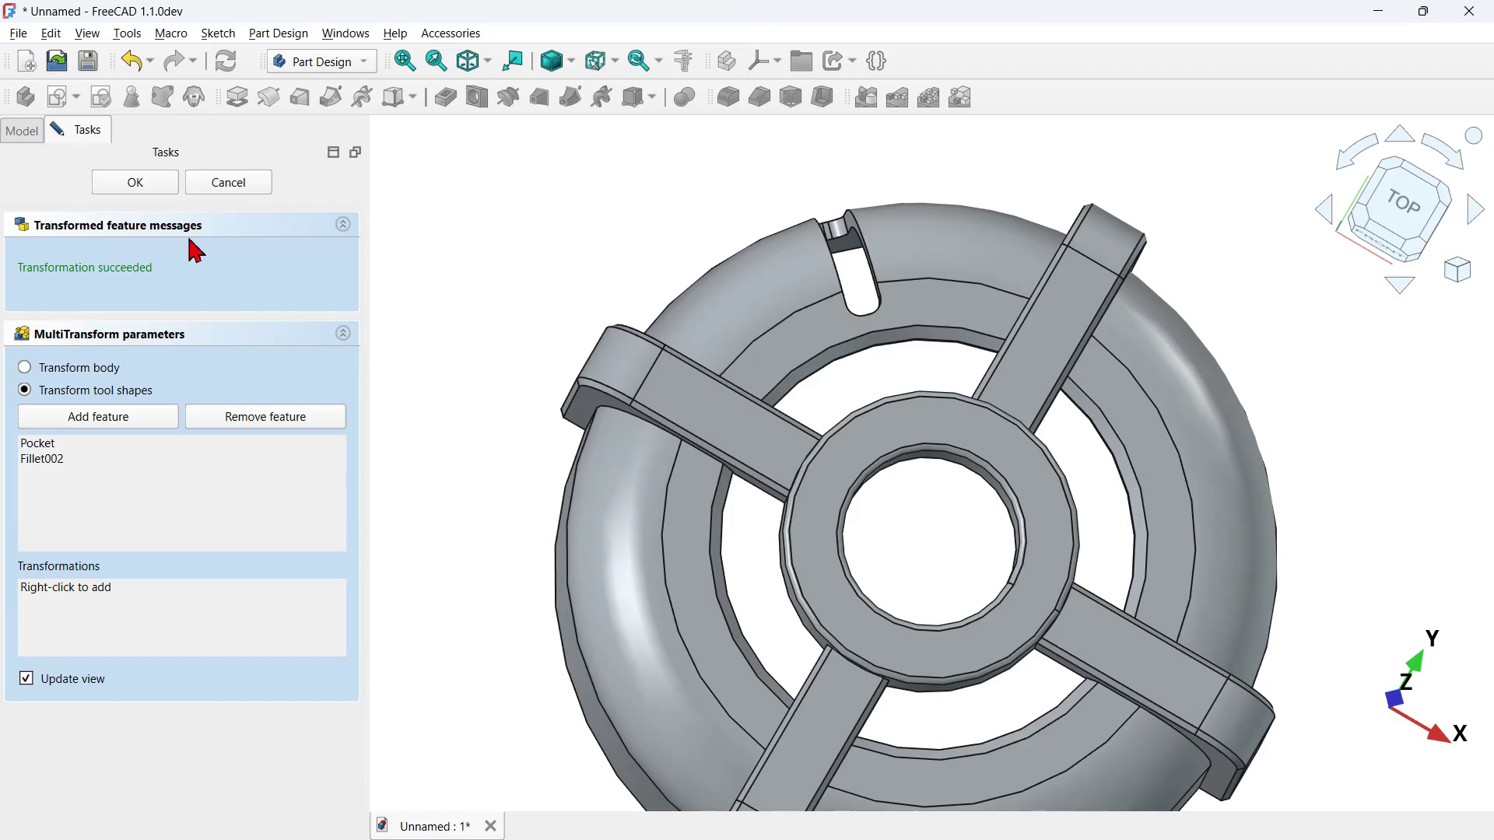
Add a polar pattern about the Base Z axis to the MultiTransform, with a 28° overall angle and 3 occurrences.
right_click(169, 621)
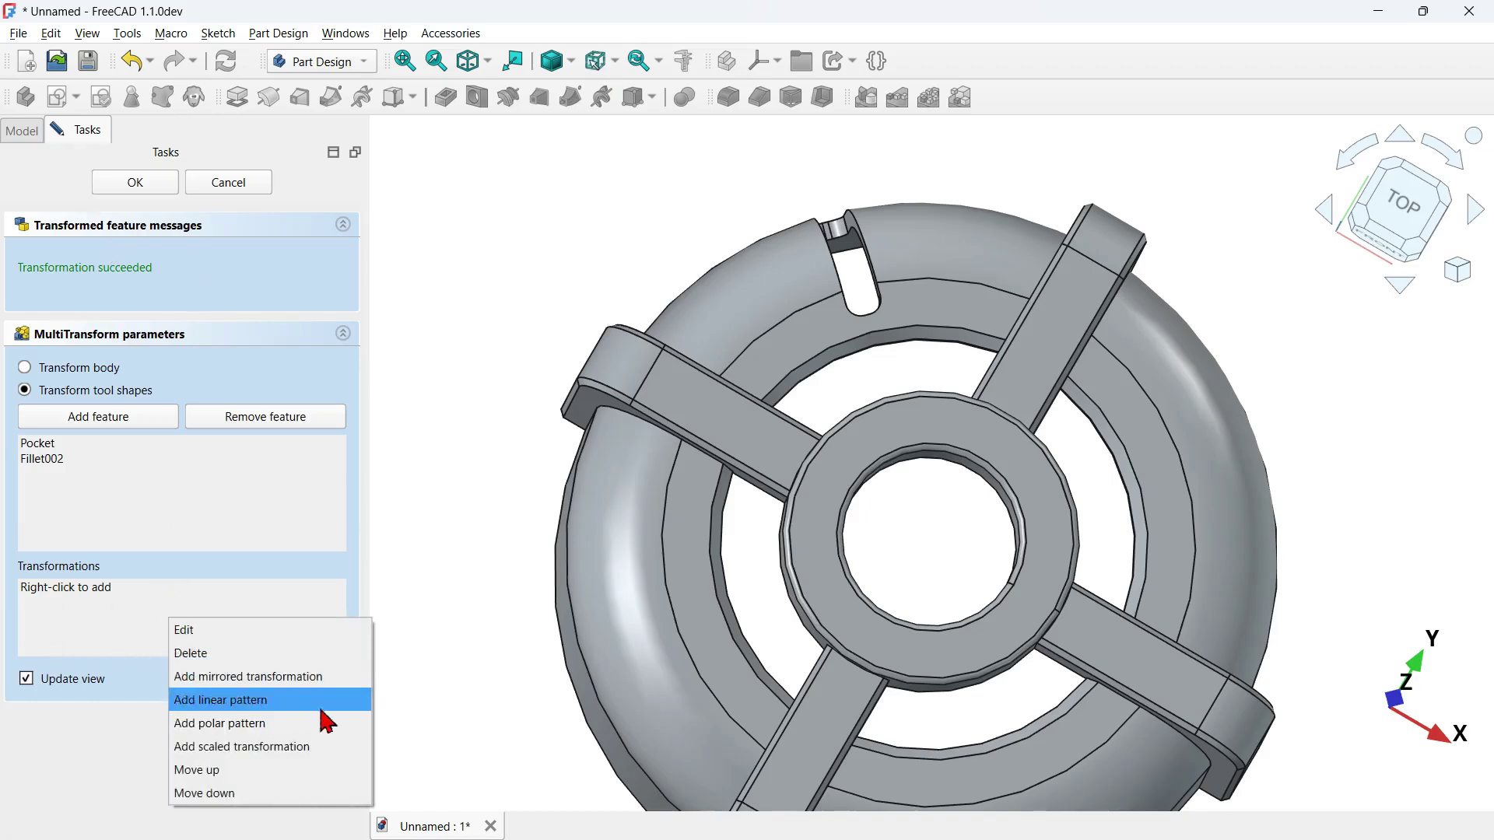
left_click(260, 725)
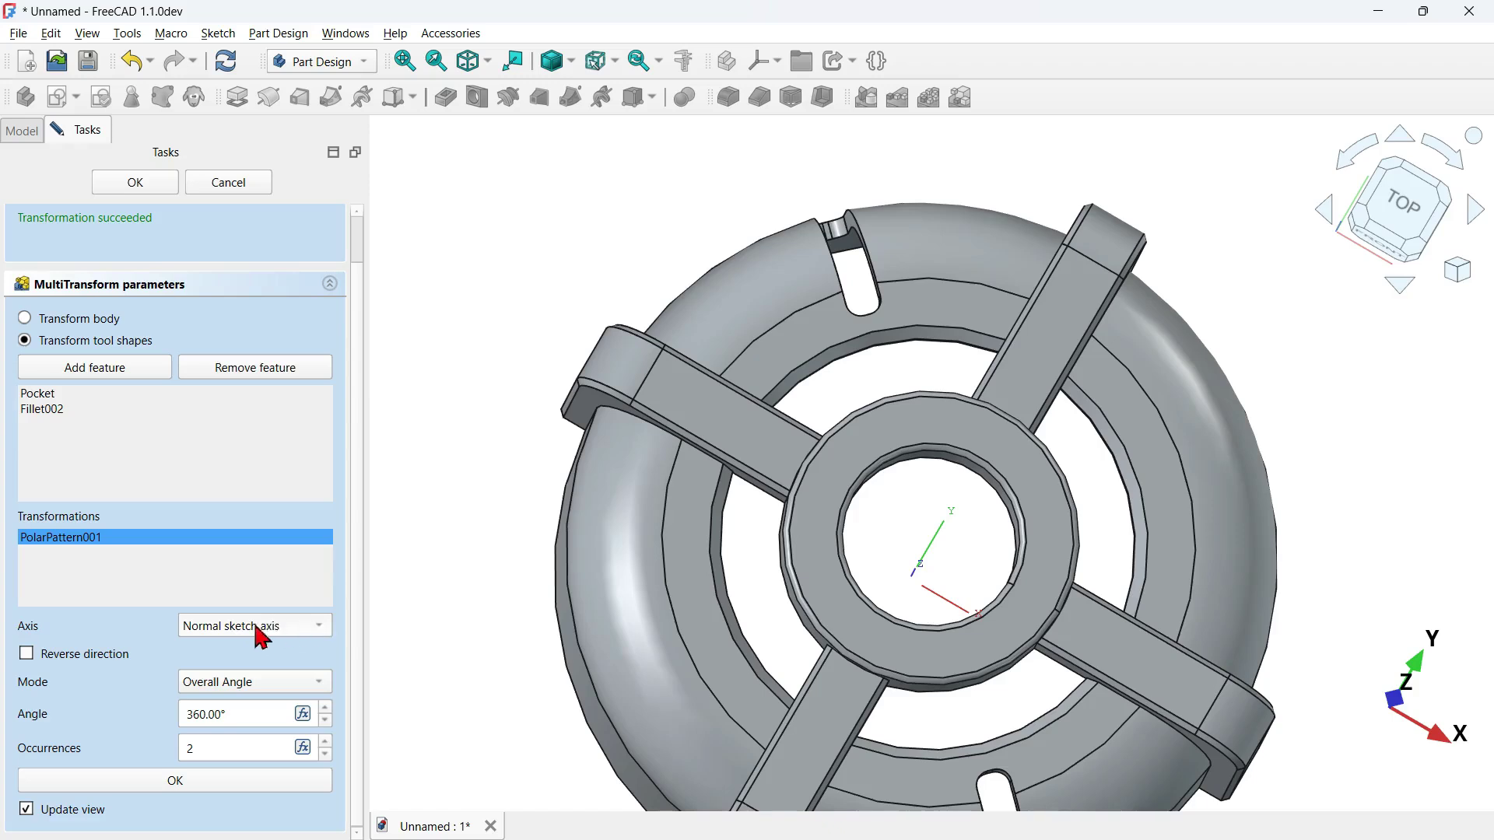
left_click(261, 631)
left_click(277, 747)
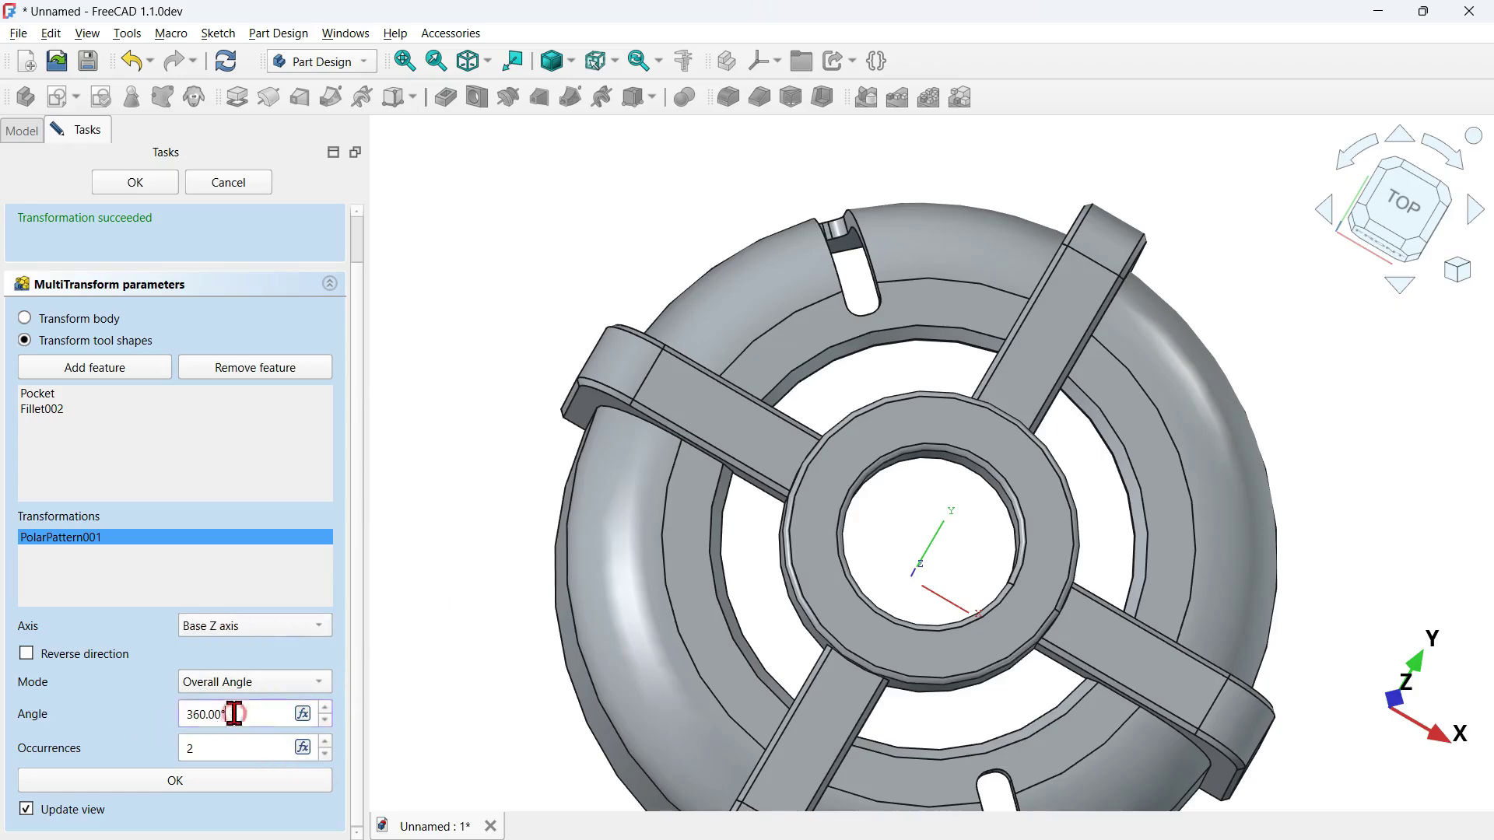
left_click_drag(234, 713, 167, 728)
type("28")
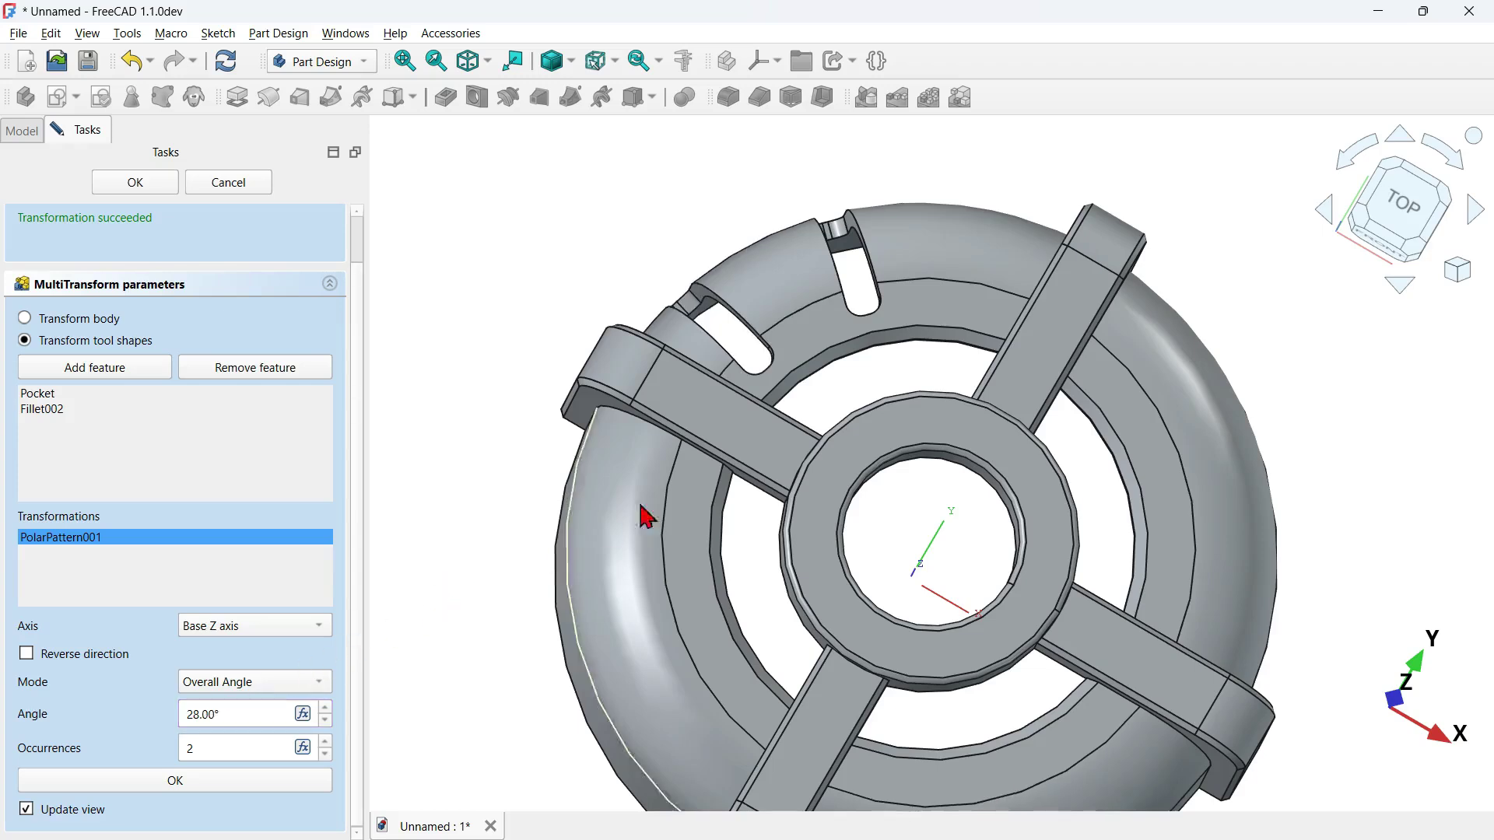
middle_click_drag(740, 460, 744, 520)
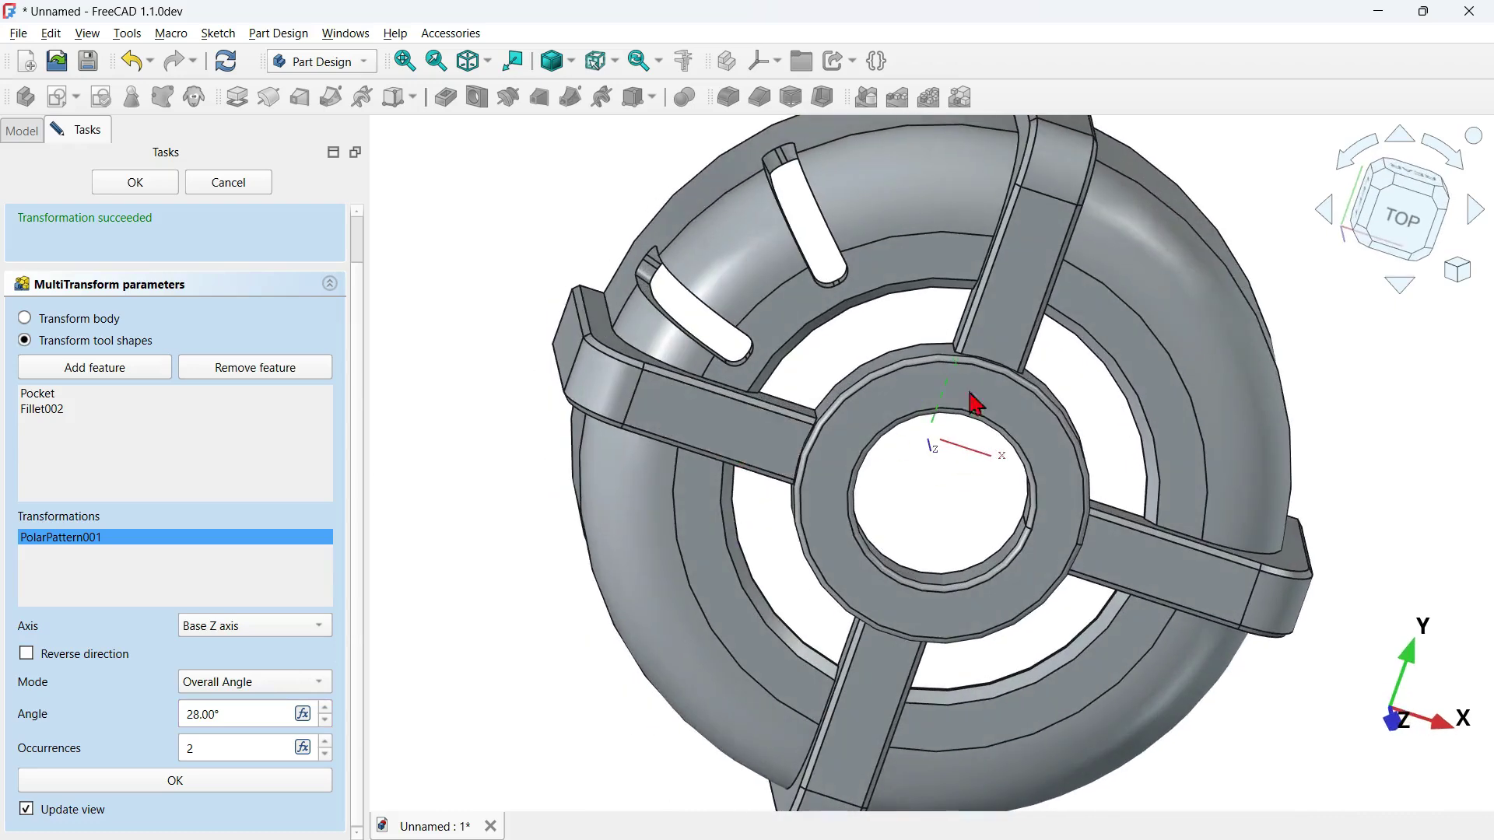
left_click(1401, 224)
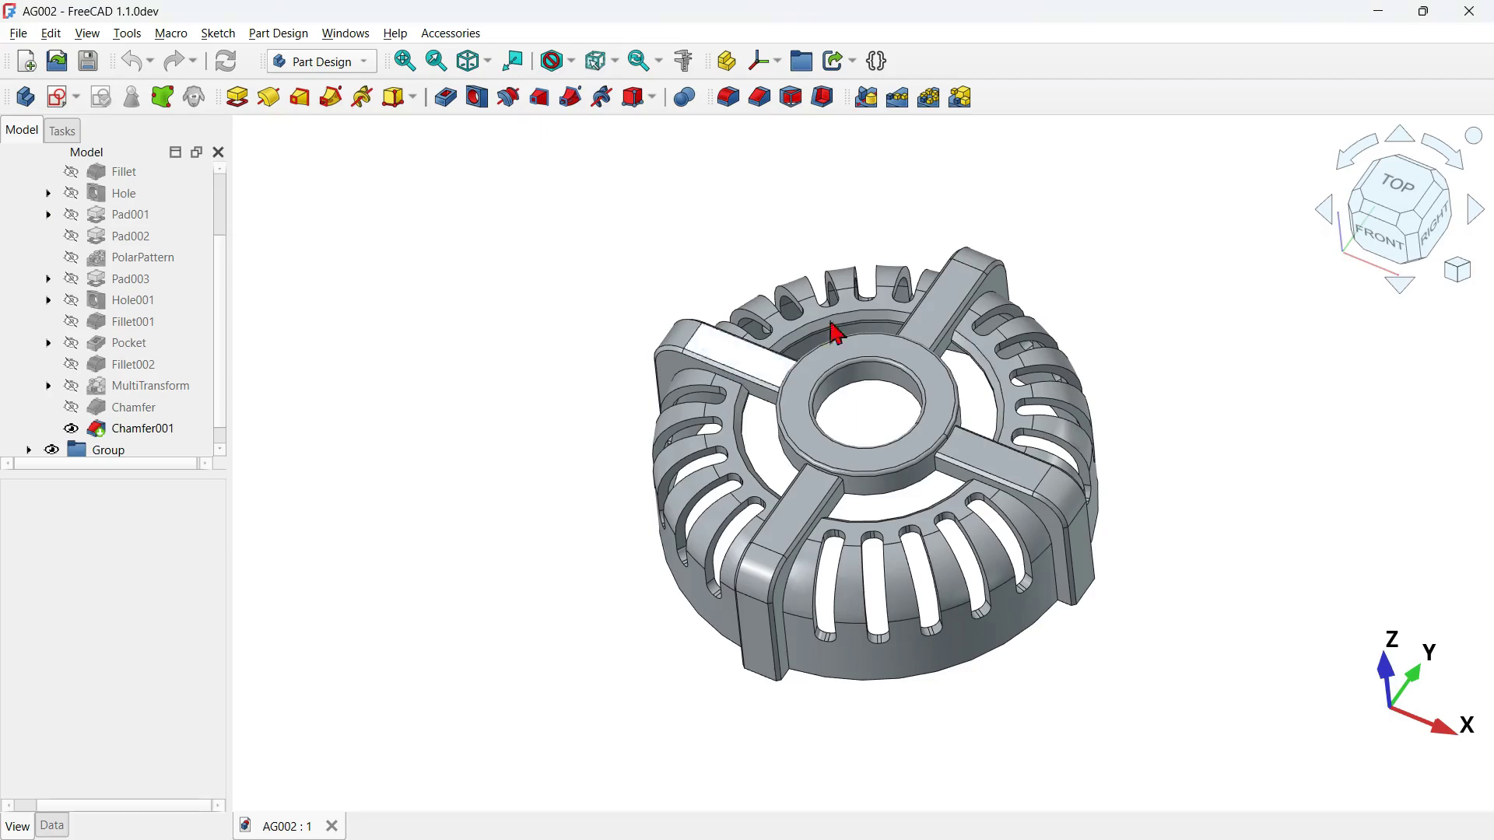
left_click(1404, 186)
scroll(771, 235, "up", 4)
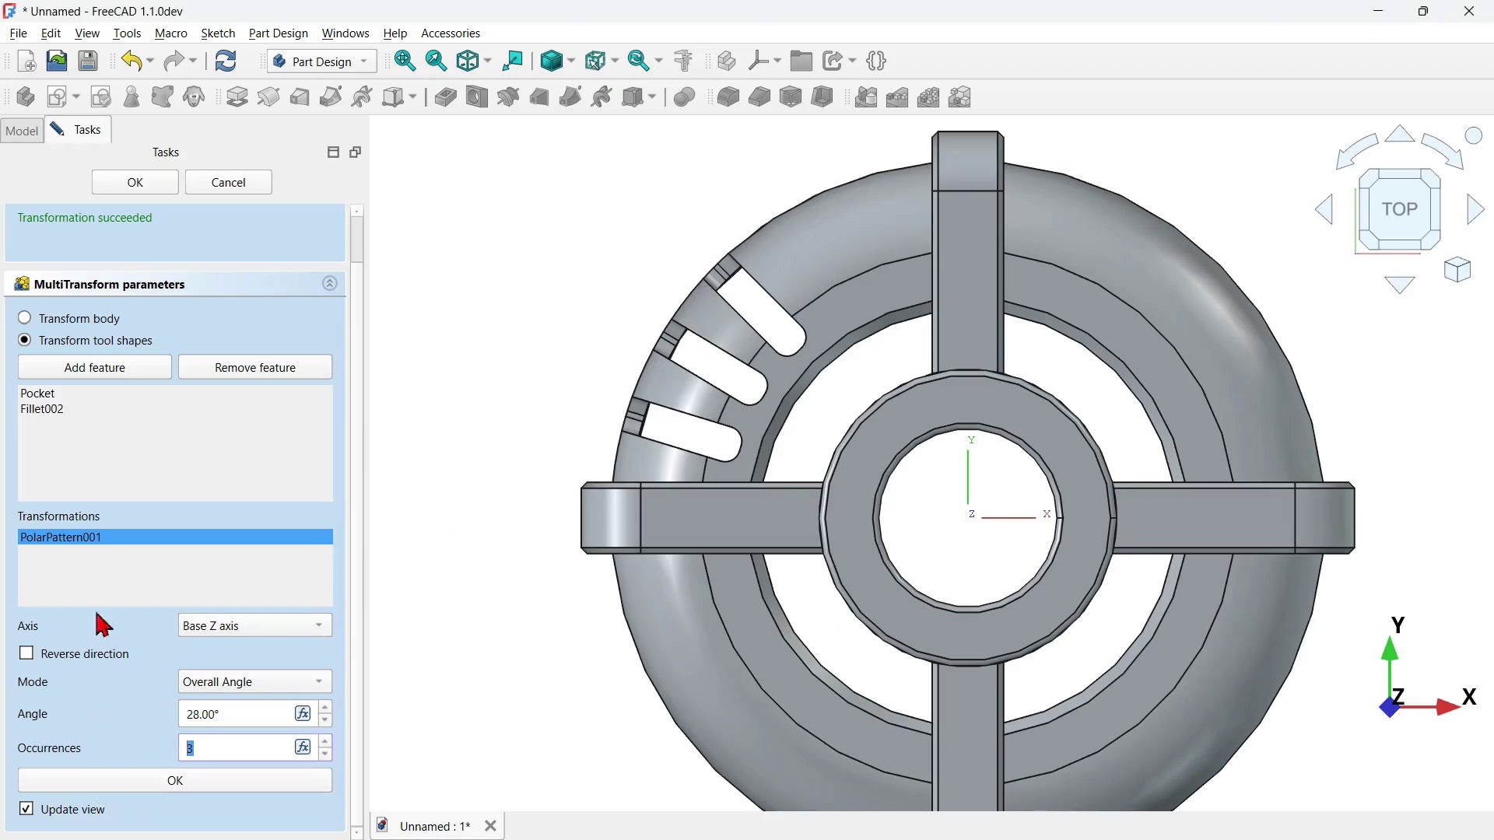
left_click(191, 783)
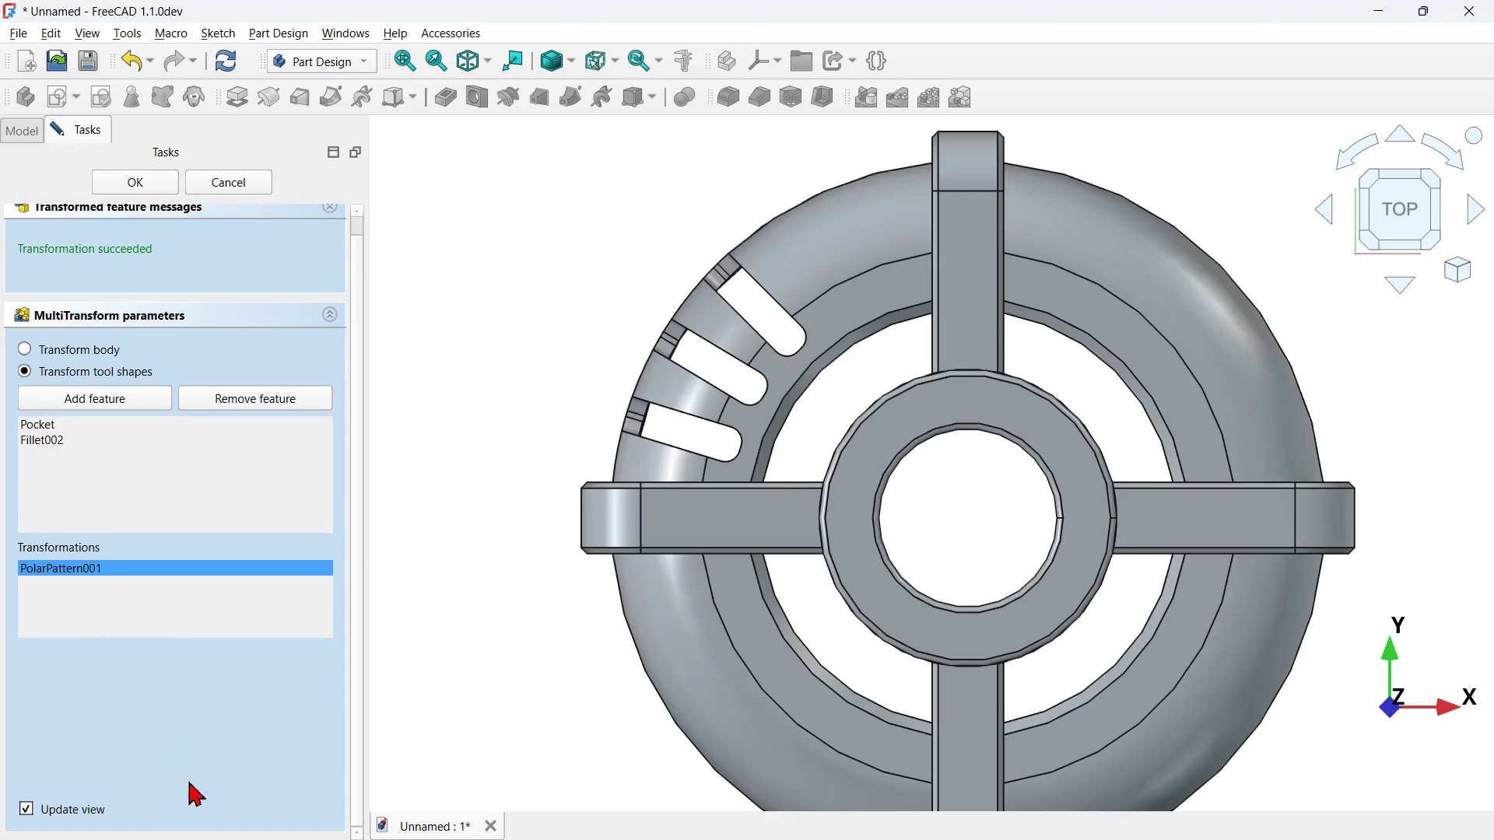
Add a mirrored transformation of the patterned slots across the vertical sketch axis plane.
right_click(217, 608)
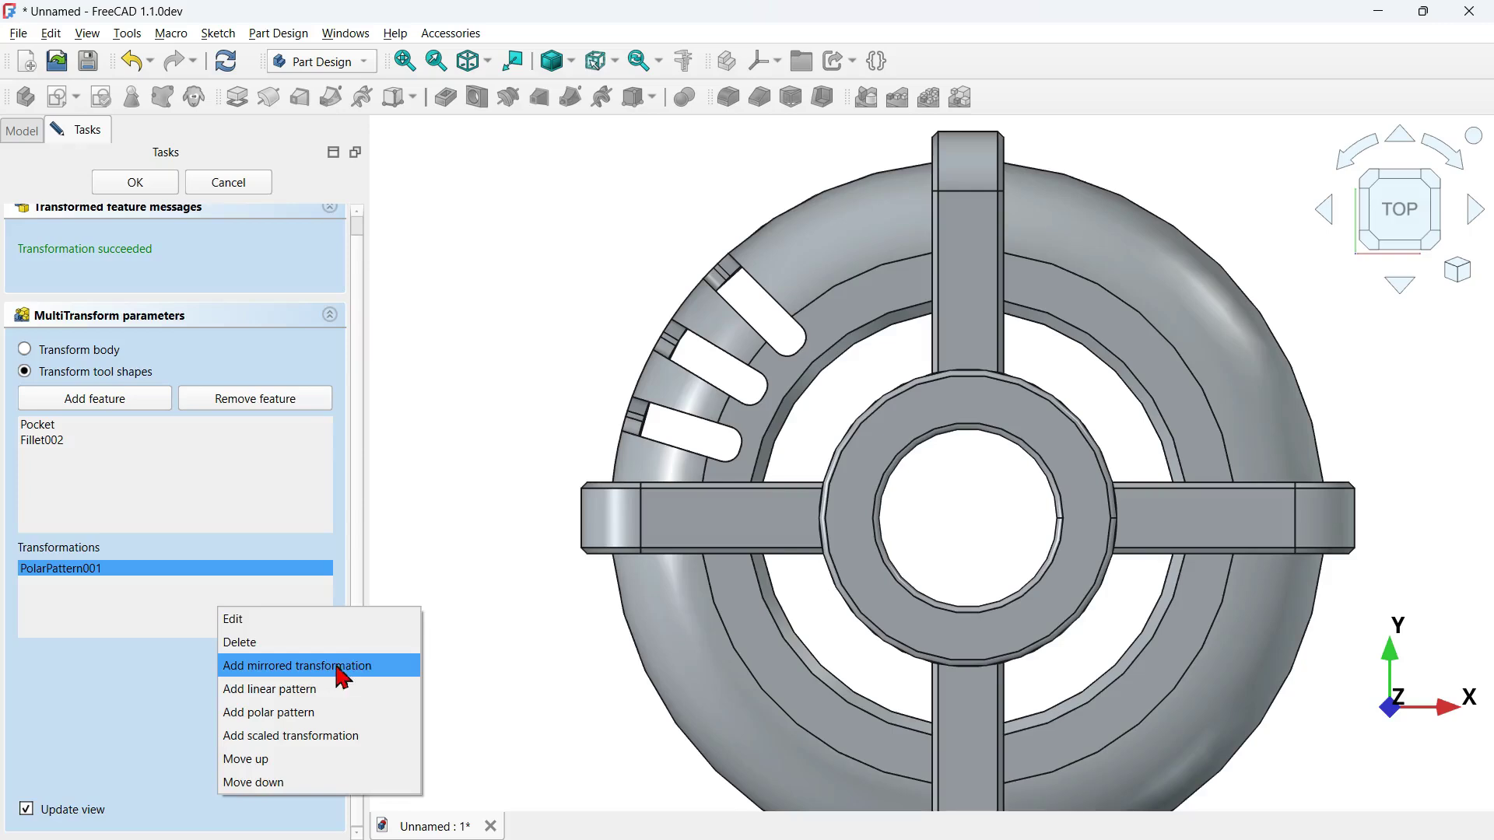
left_click(368, 667)
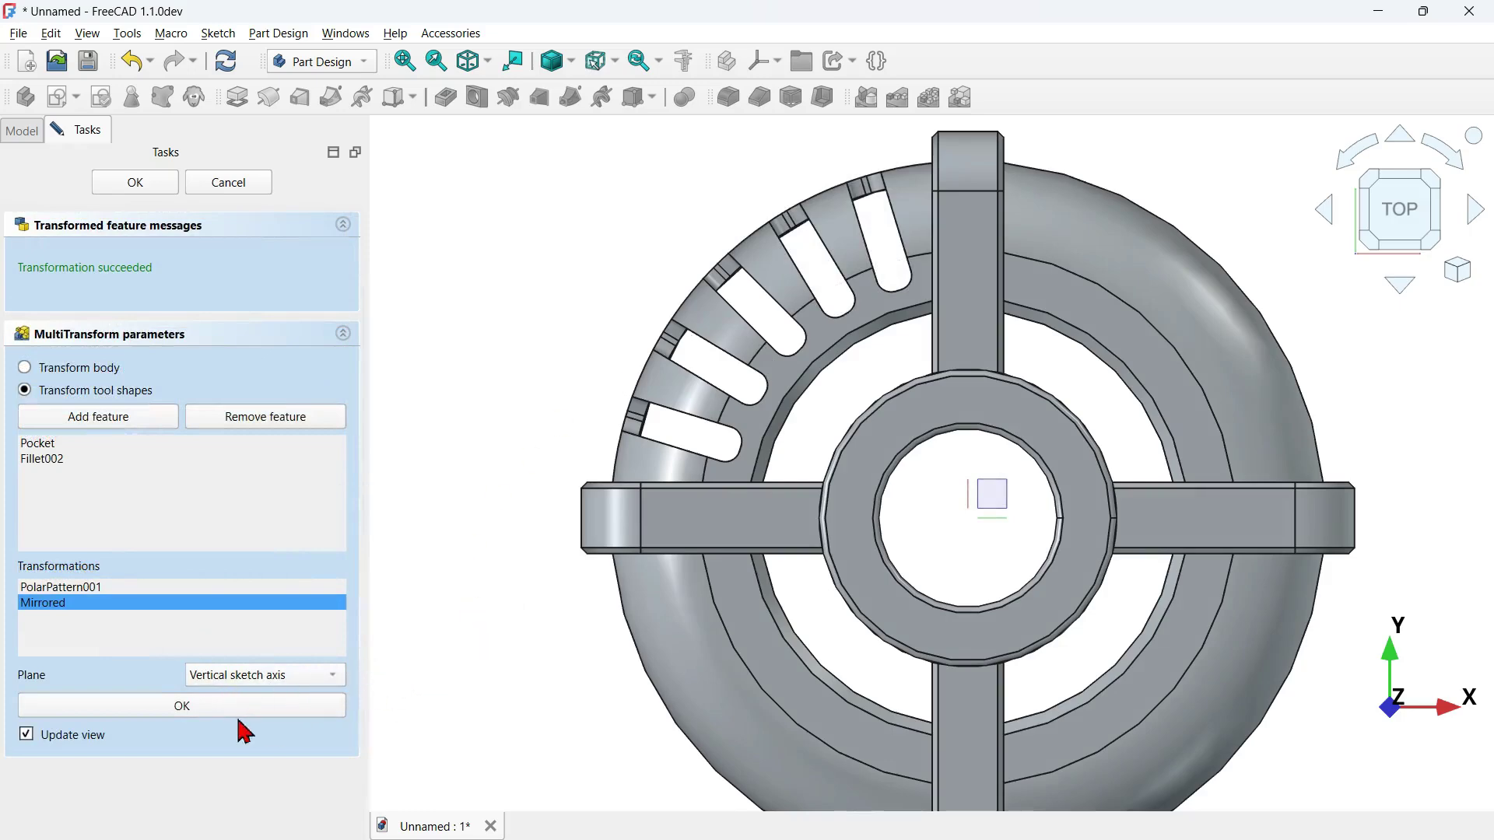
left_click(259, 711)
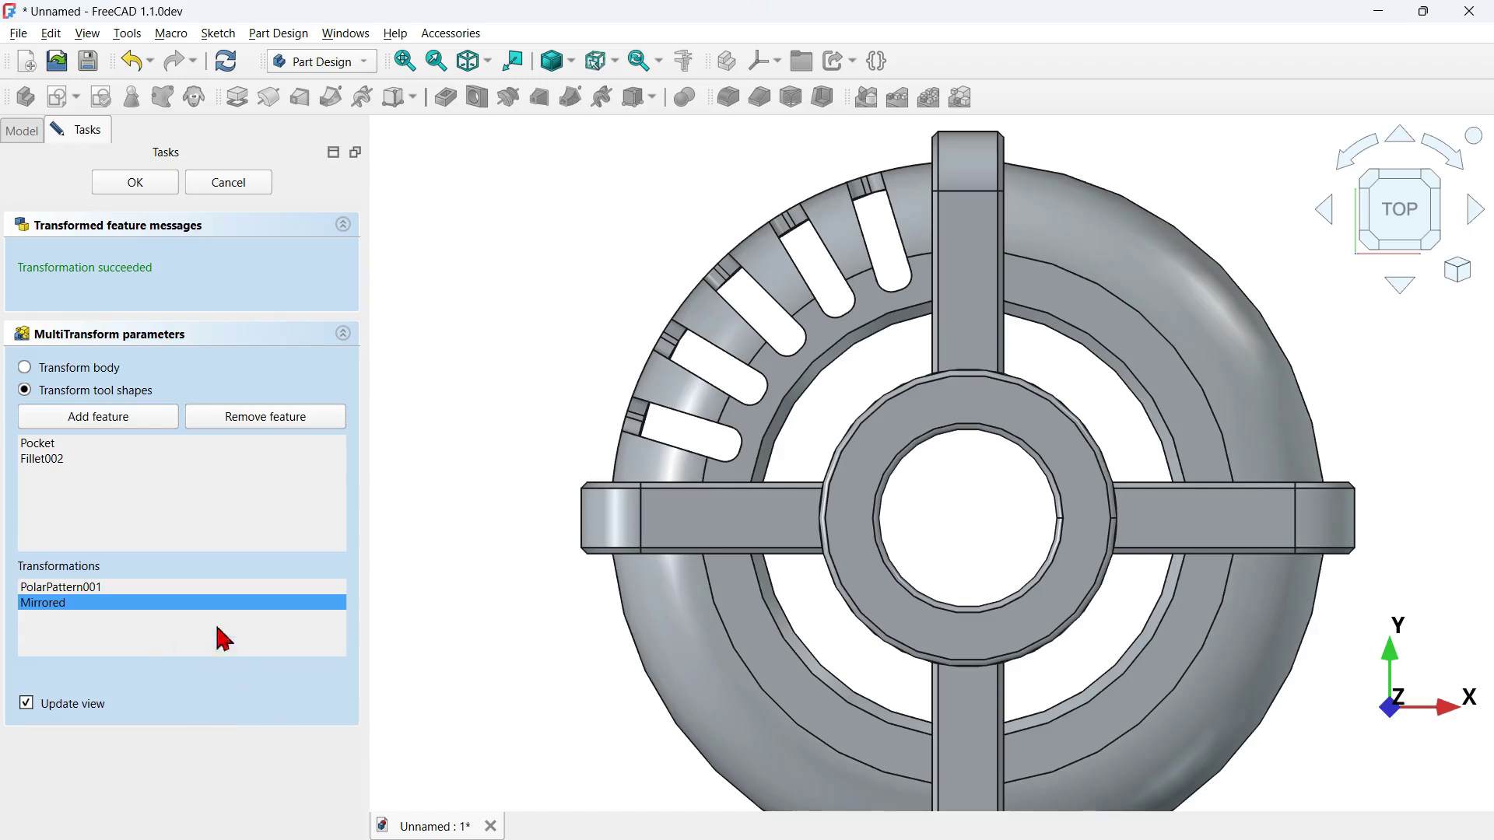
Add a second polar pattern about the Base Z axis with 4 occurrences over 360° and finish the MultiTransform.
scroll(560, 457, "down", 2)
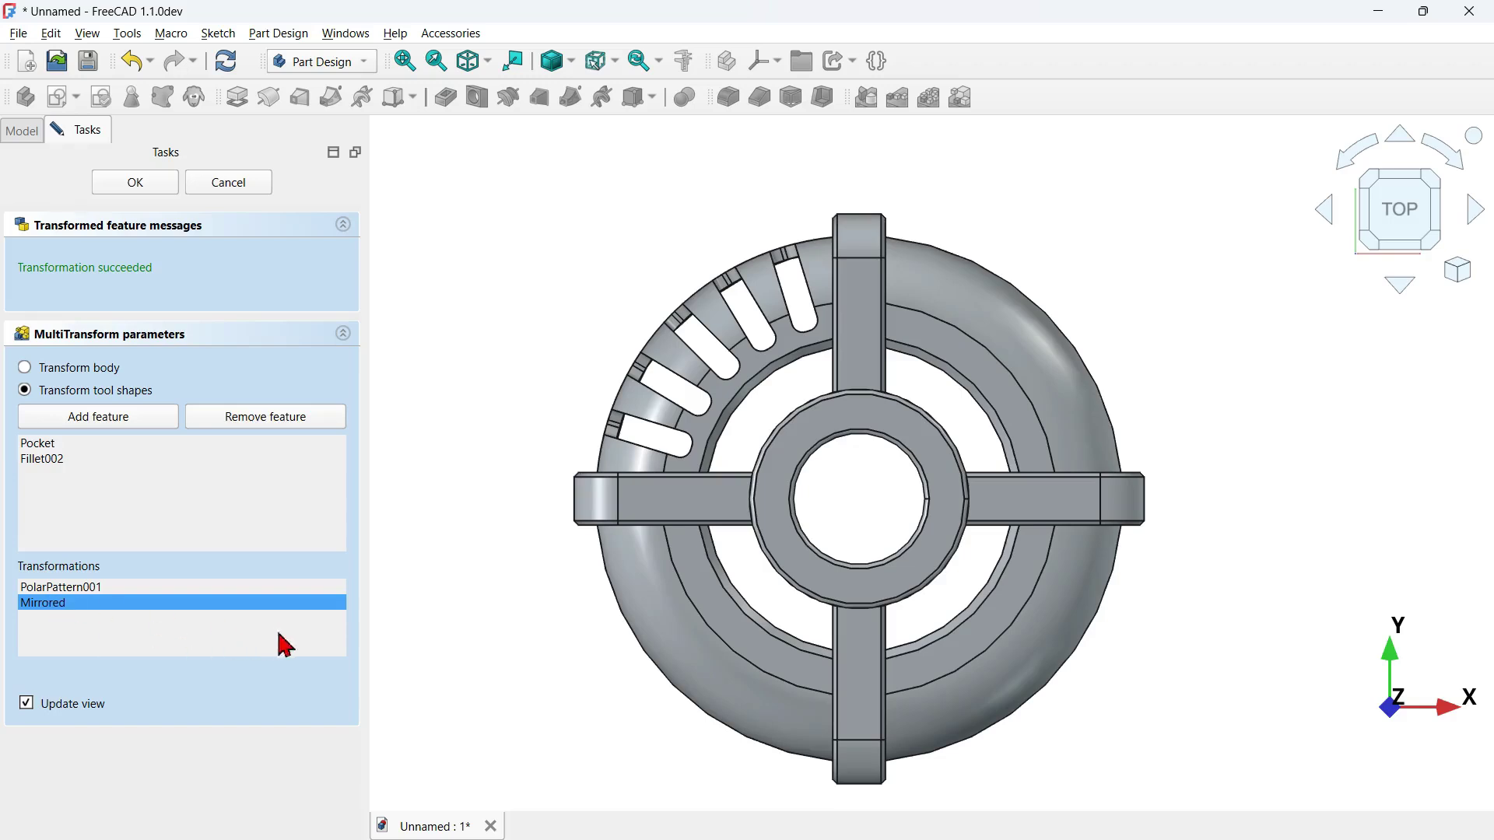
right_click(231, 645)
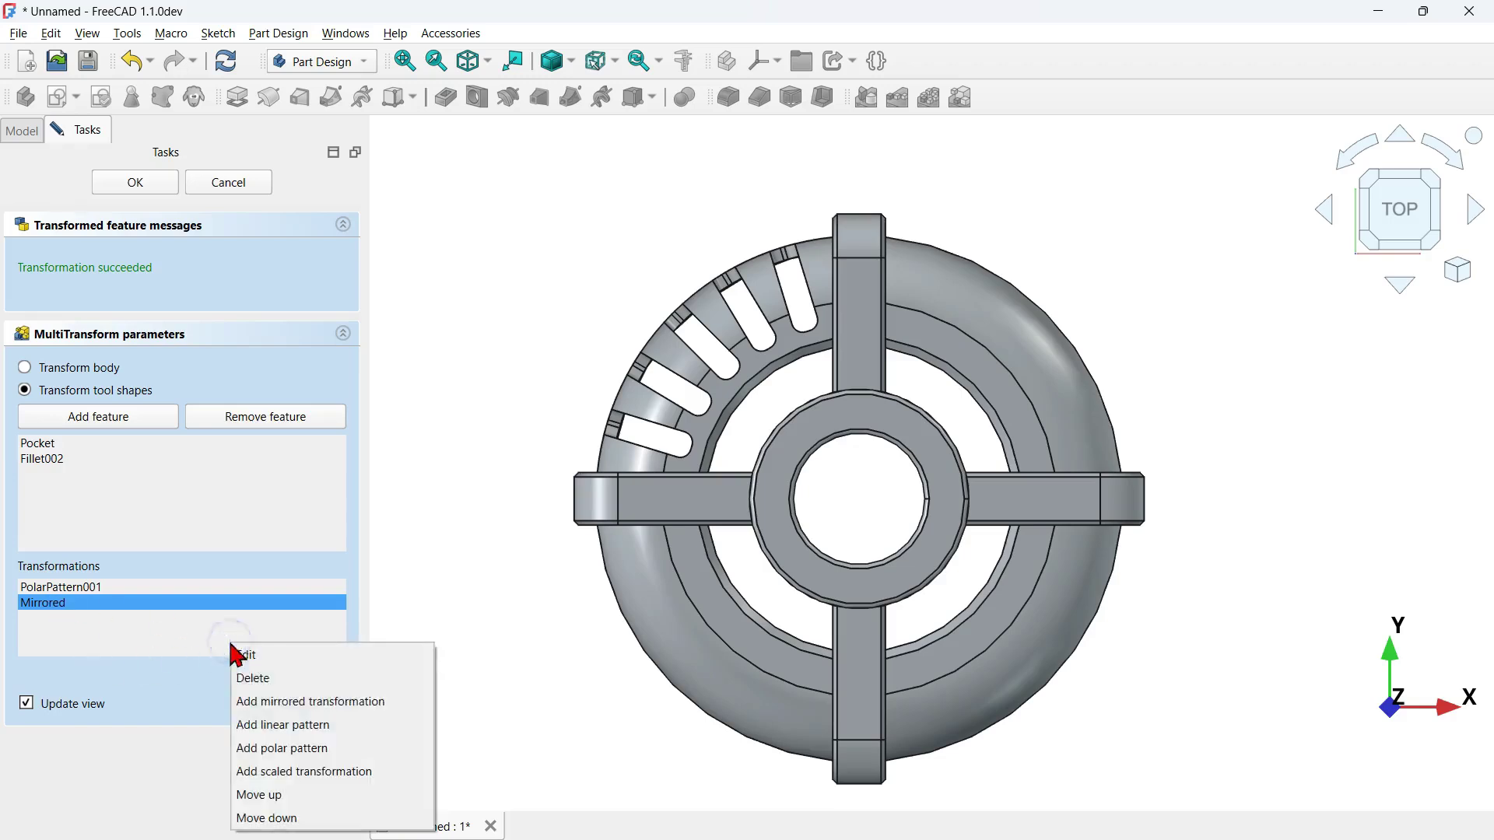
left_click(375, 750)
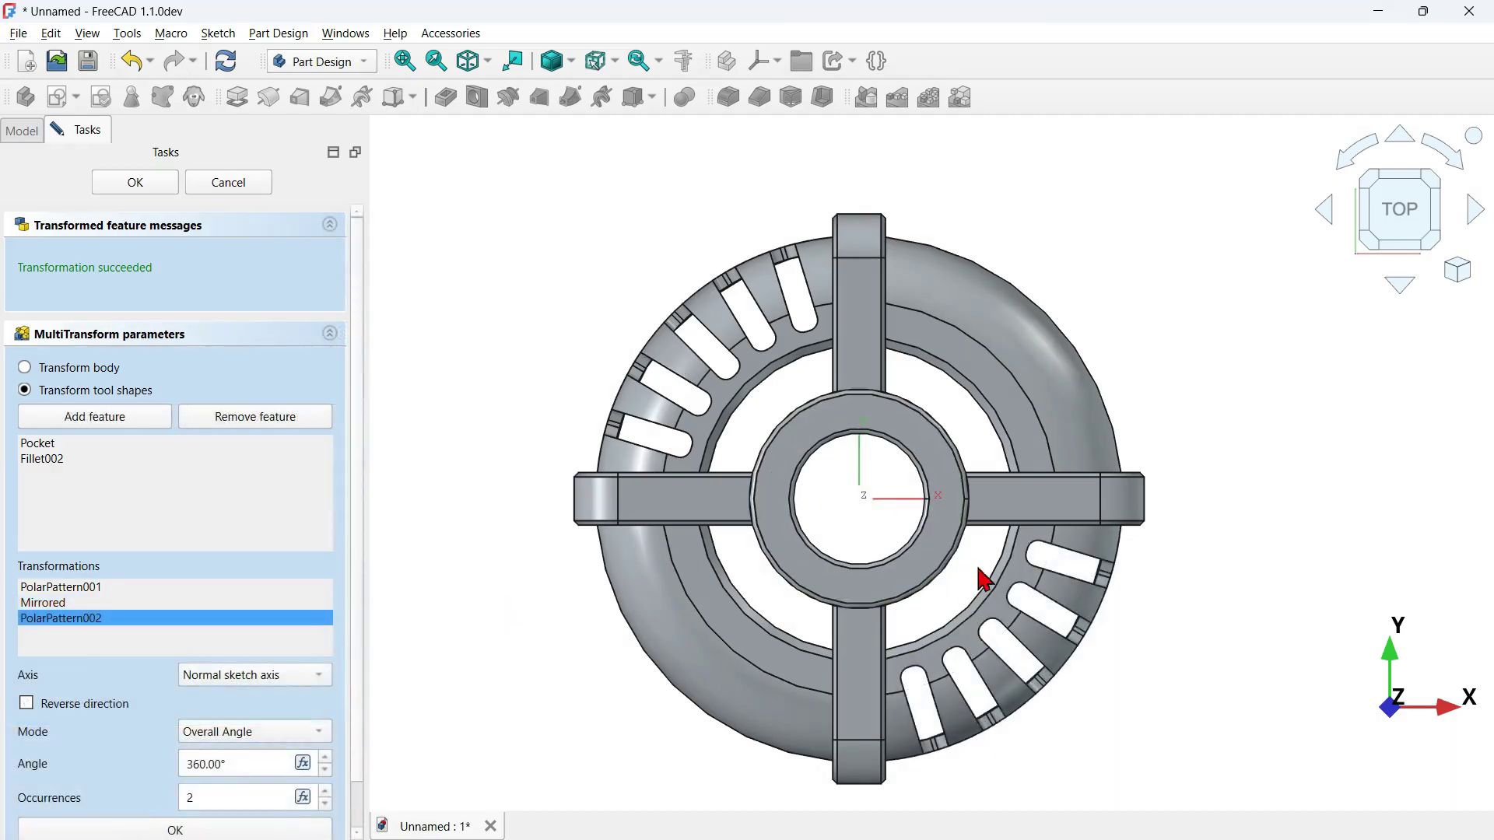
scroll(198, 634, "down", 1)
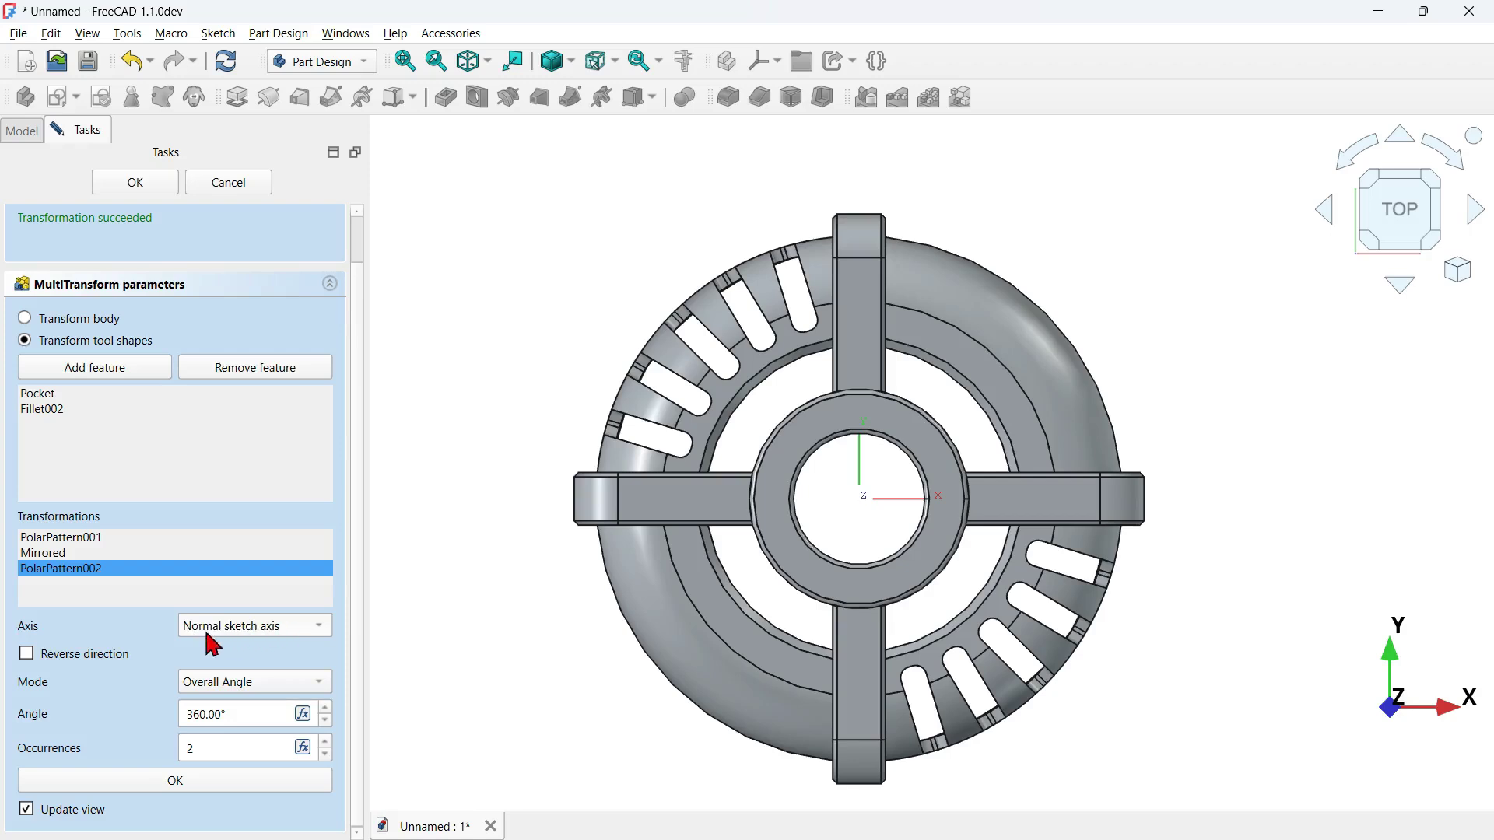
left_click(267, 627)
left_click(273, 737)
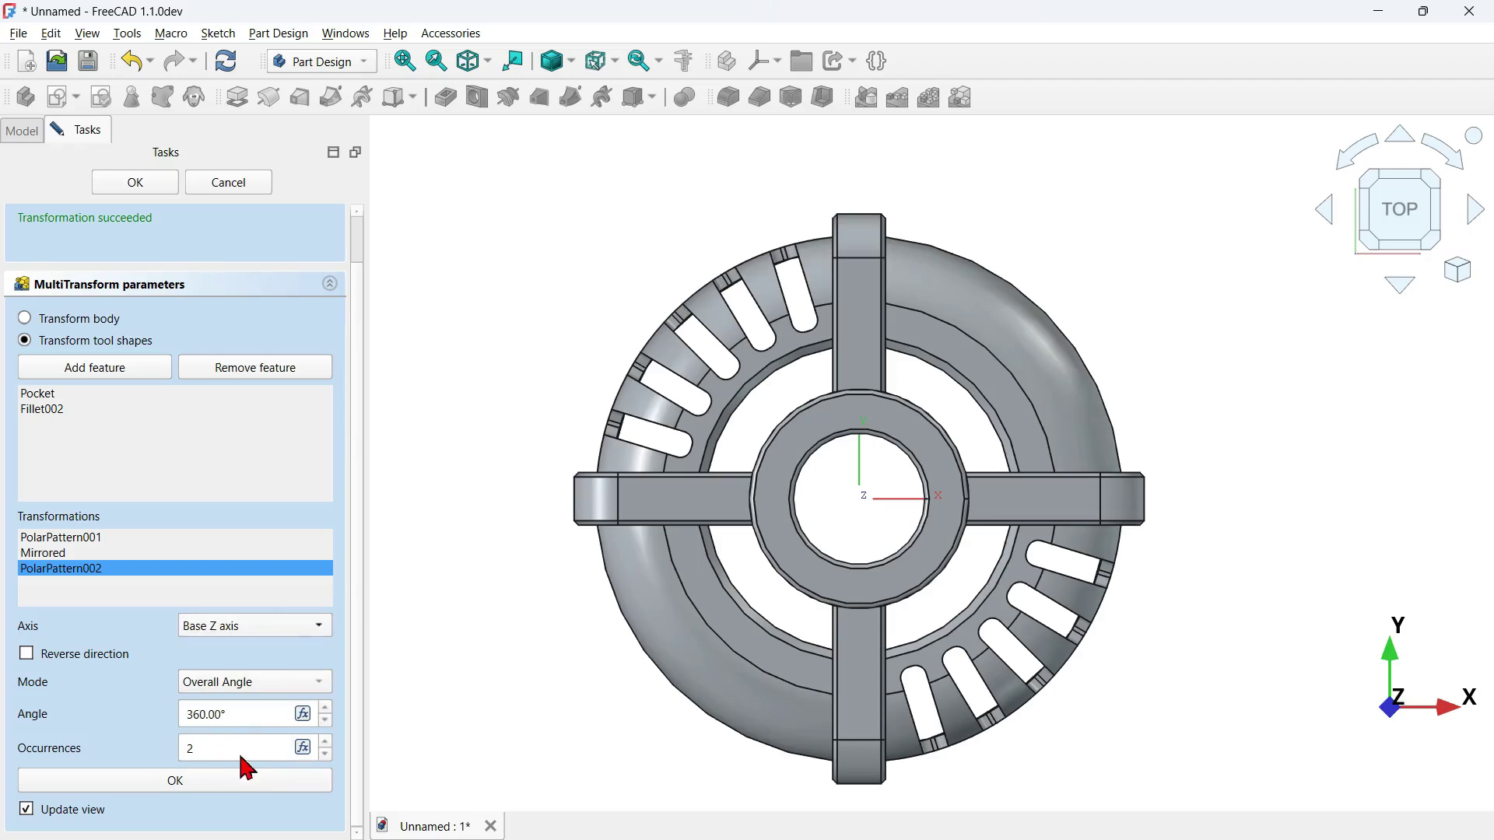
left_click(196, 748)
left_click_drag(195, 748, 117, 757)
left_click(489, 567)
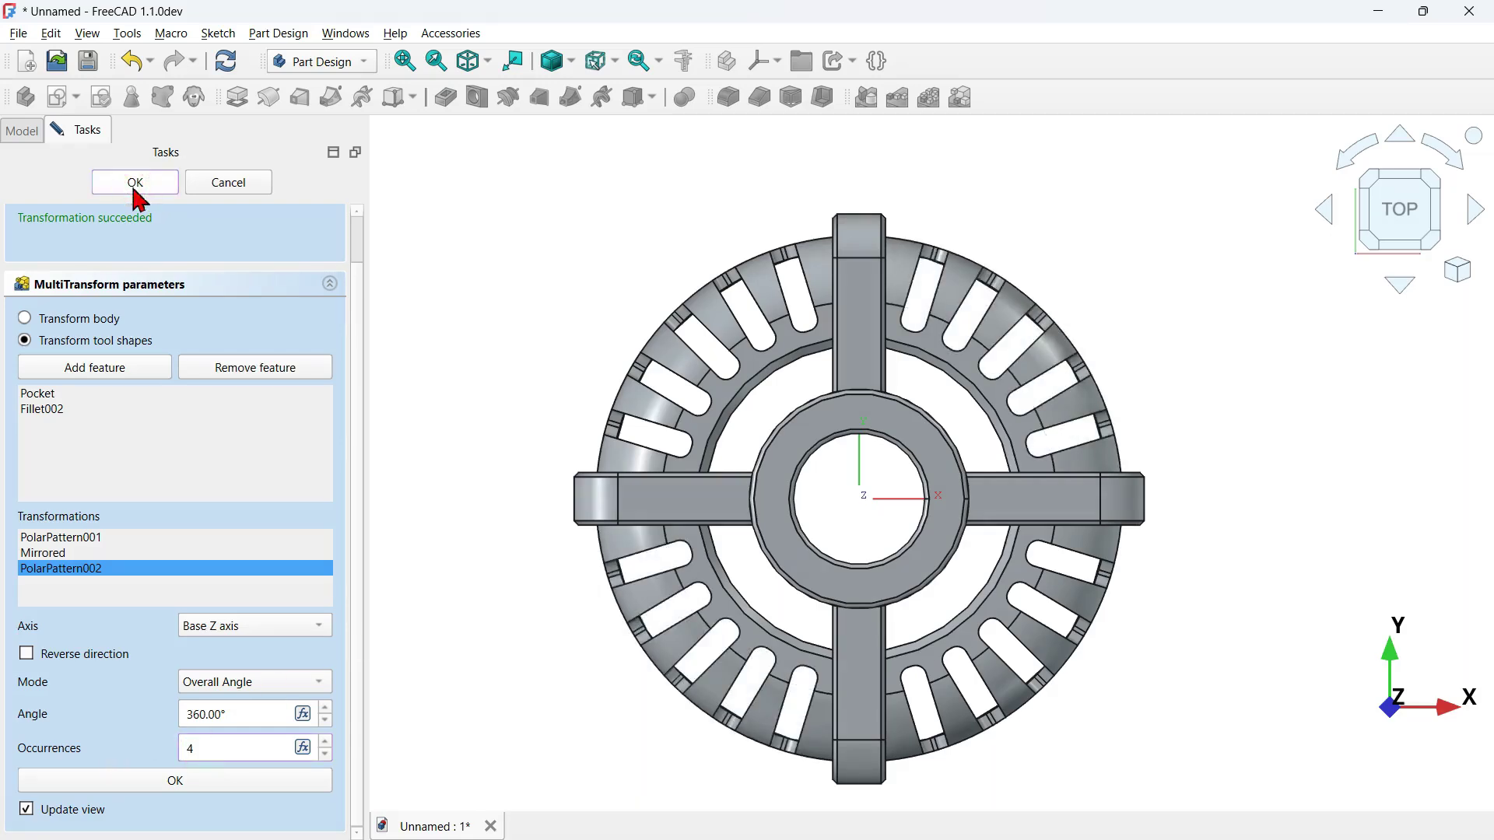
left_click_drag(585, 652, 827, 649)
key("0")
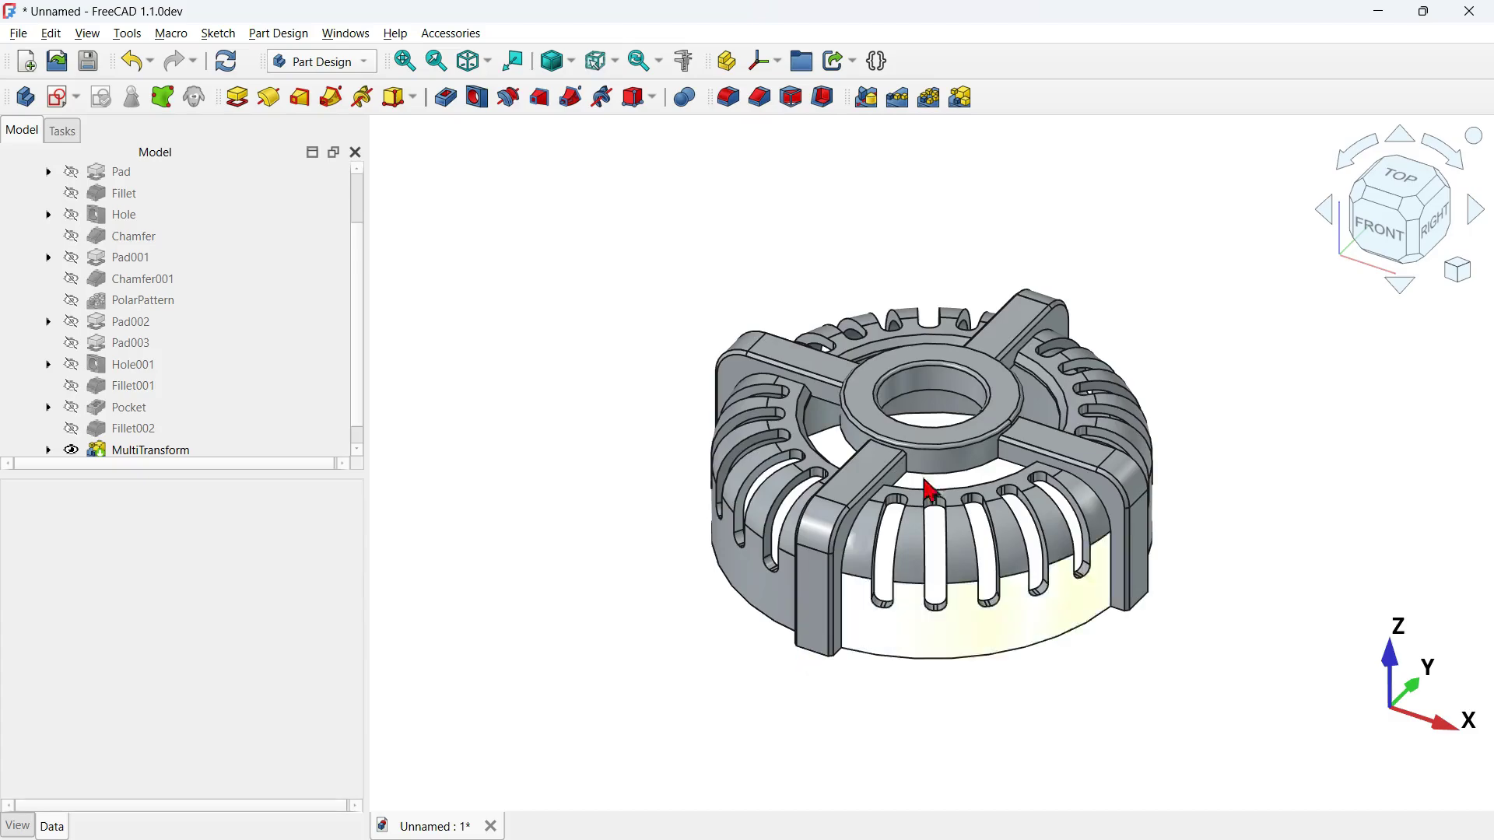
left_click_drag(1034, 240, 1074, 281)
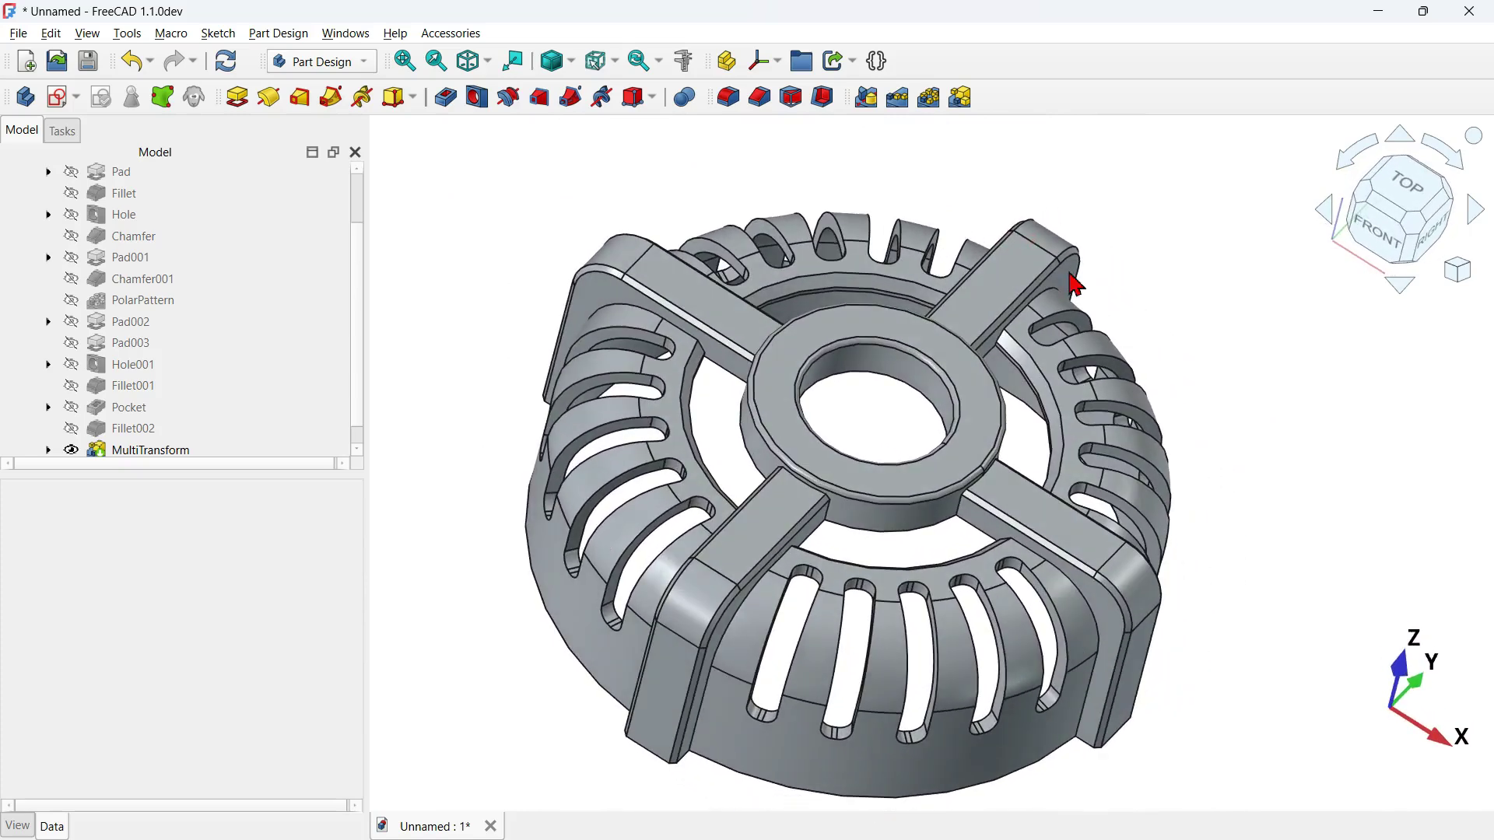
left_click_drag(924, 423, 875, 424)
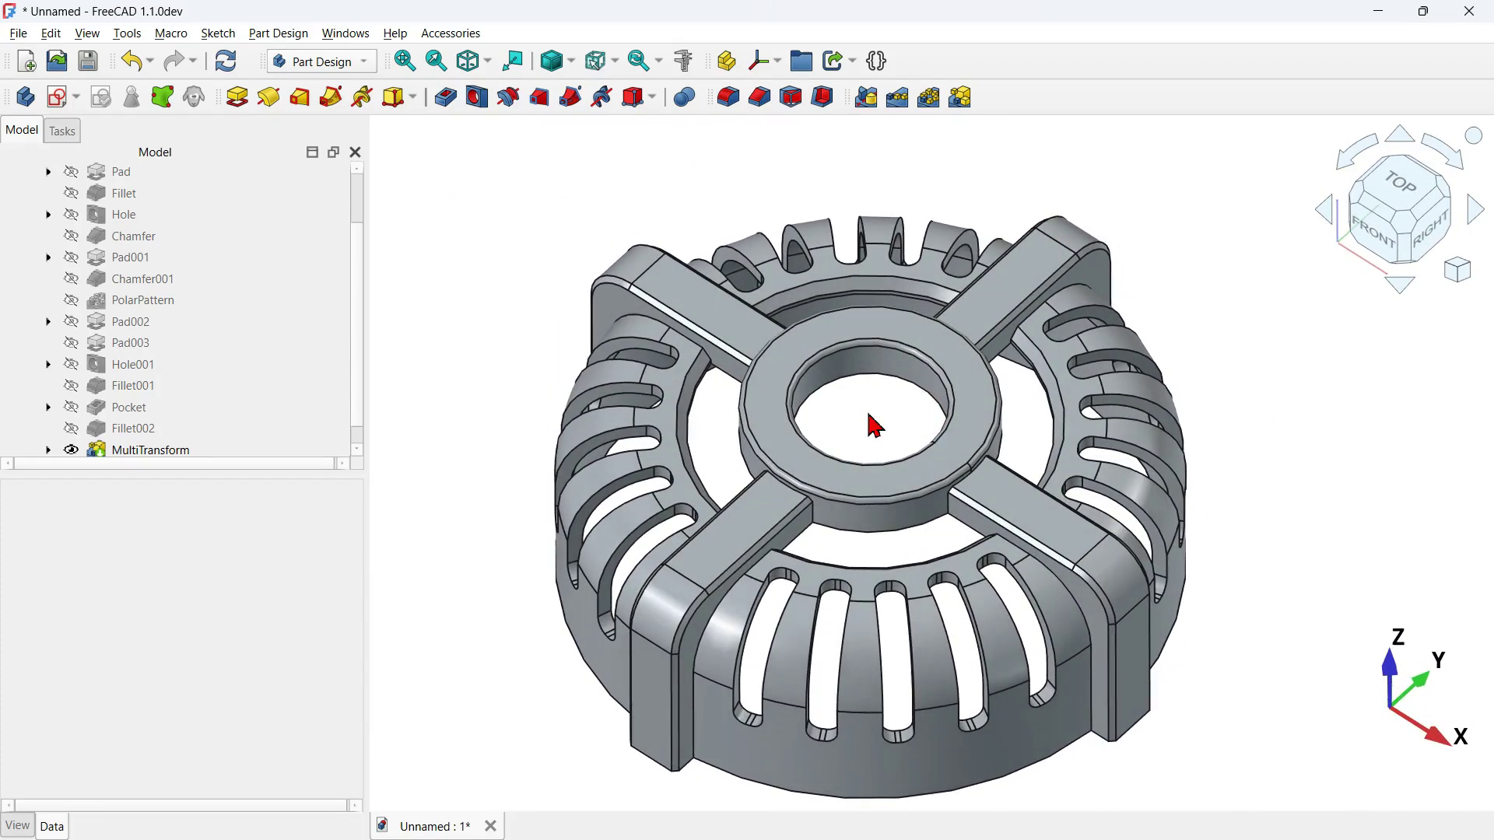